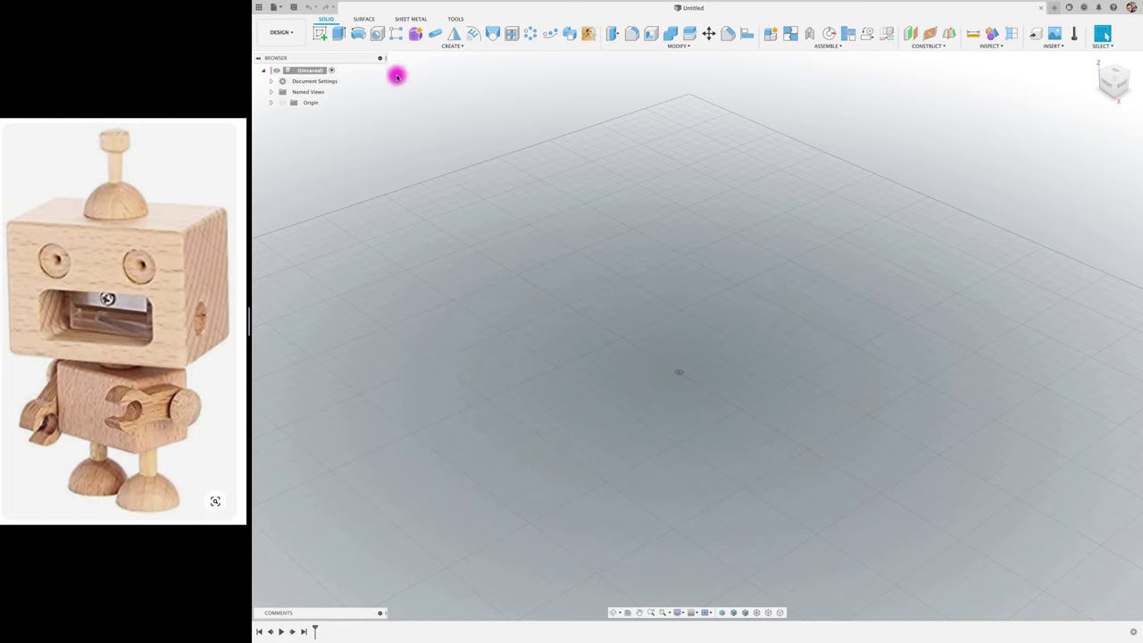
- Save the design as 'ROBOT 23032021' in the JUGUETES > ROBOT XYZ folder
click(295, 8)
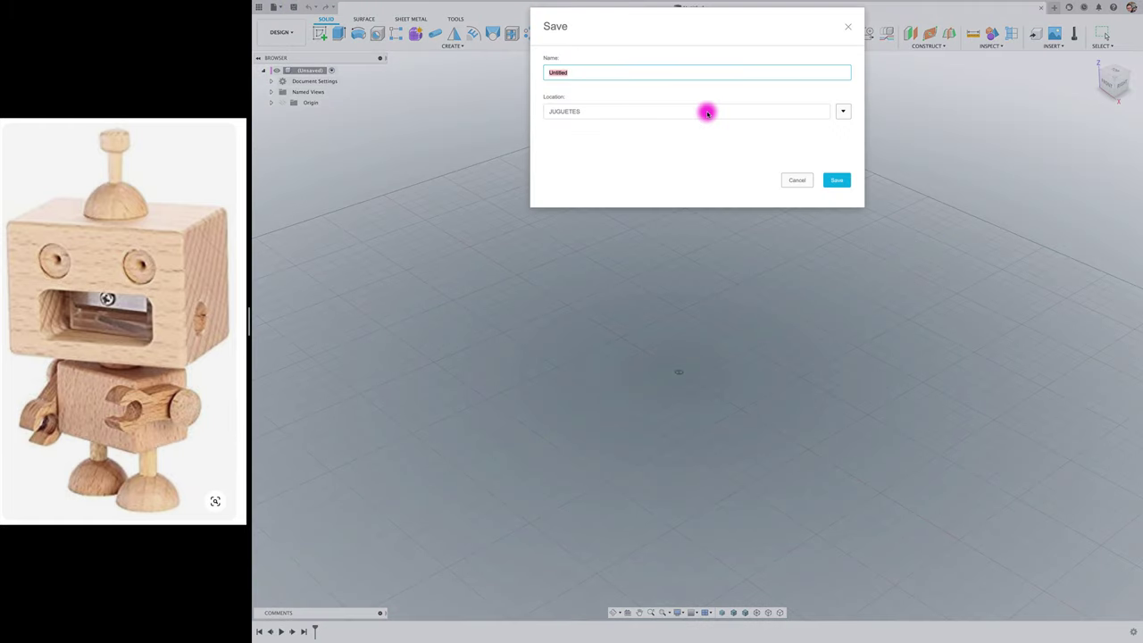
text(ROBOT 2303)
text(2021)
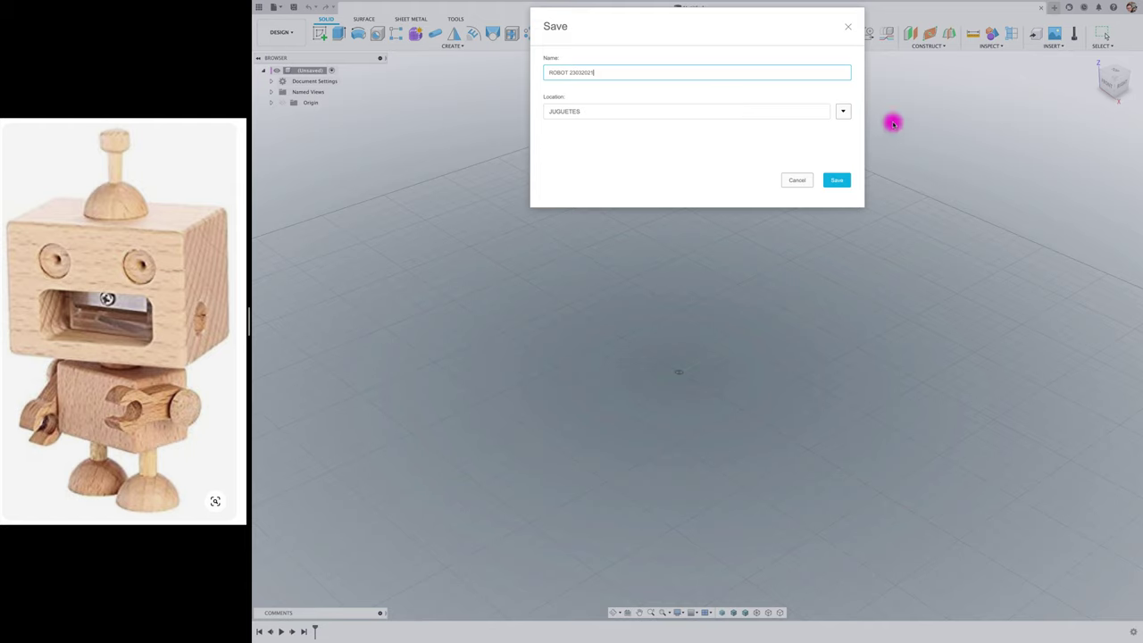
click(840, 112)
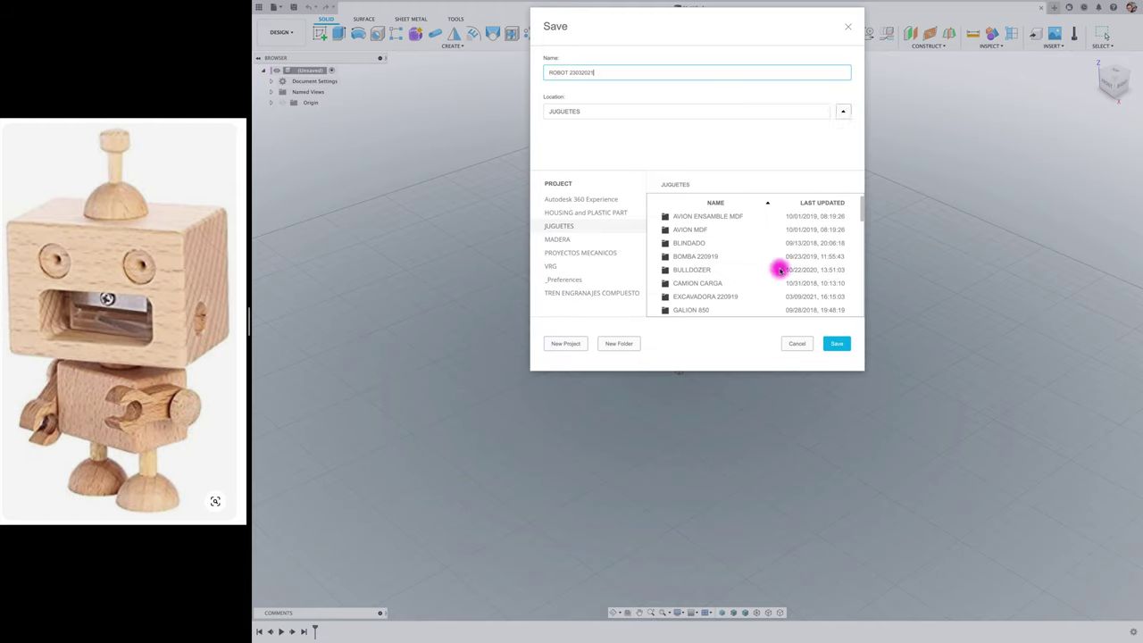
click(564, 344)
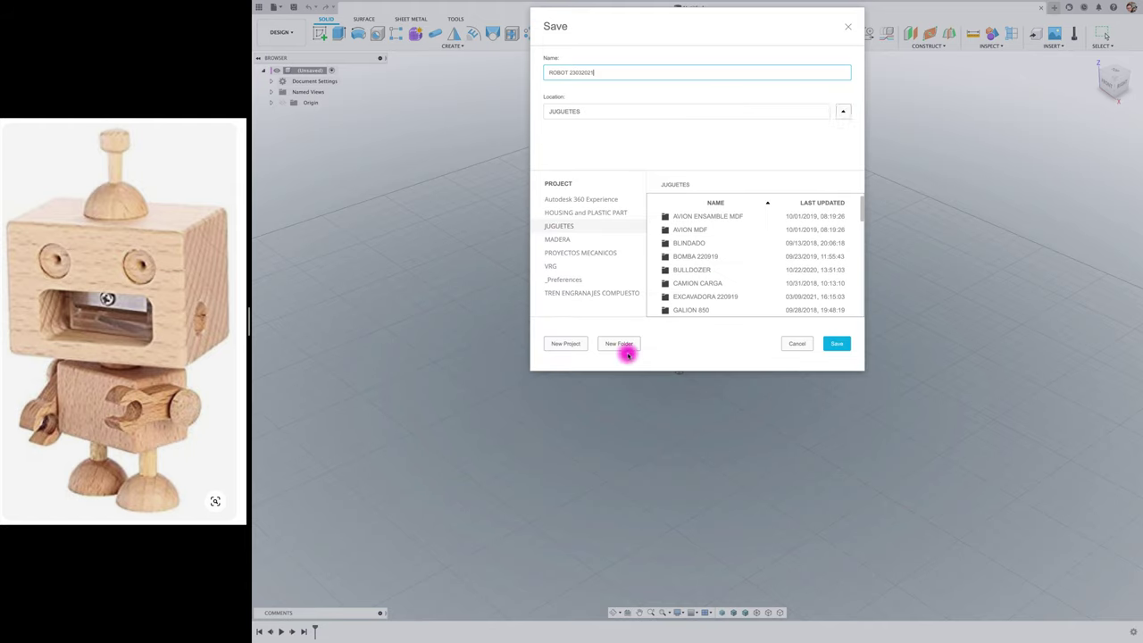
click(863, 214)
drag(863, 214, 859, 244)
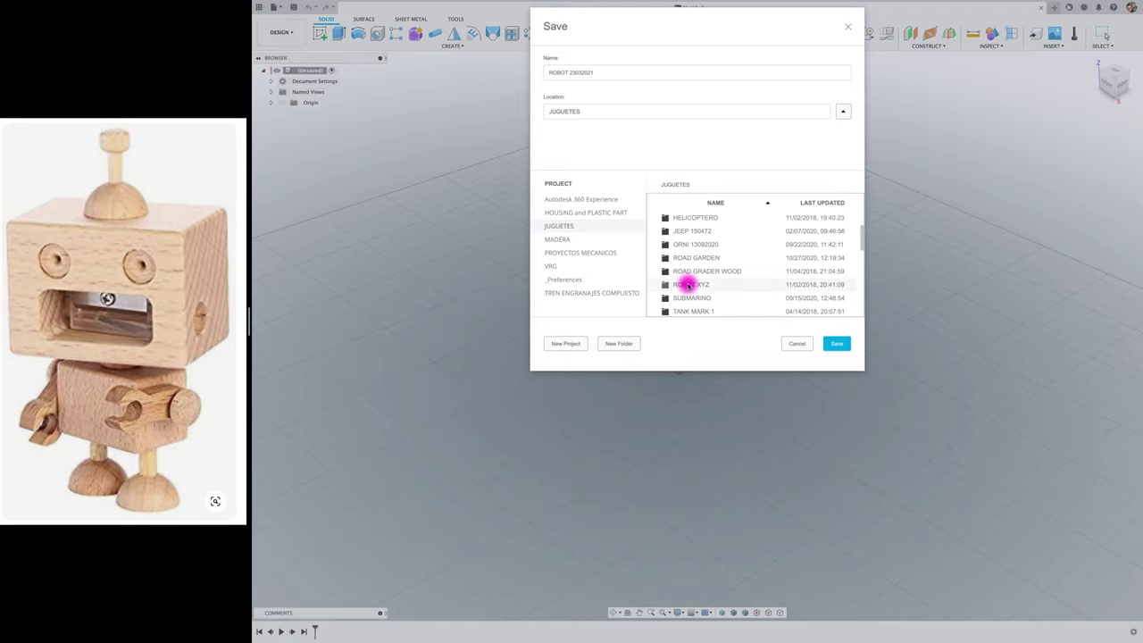
double_click(688, 284)
click(837, 343)
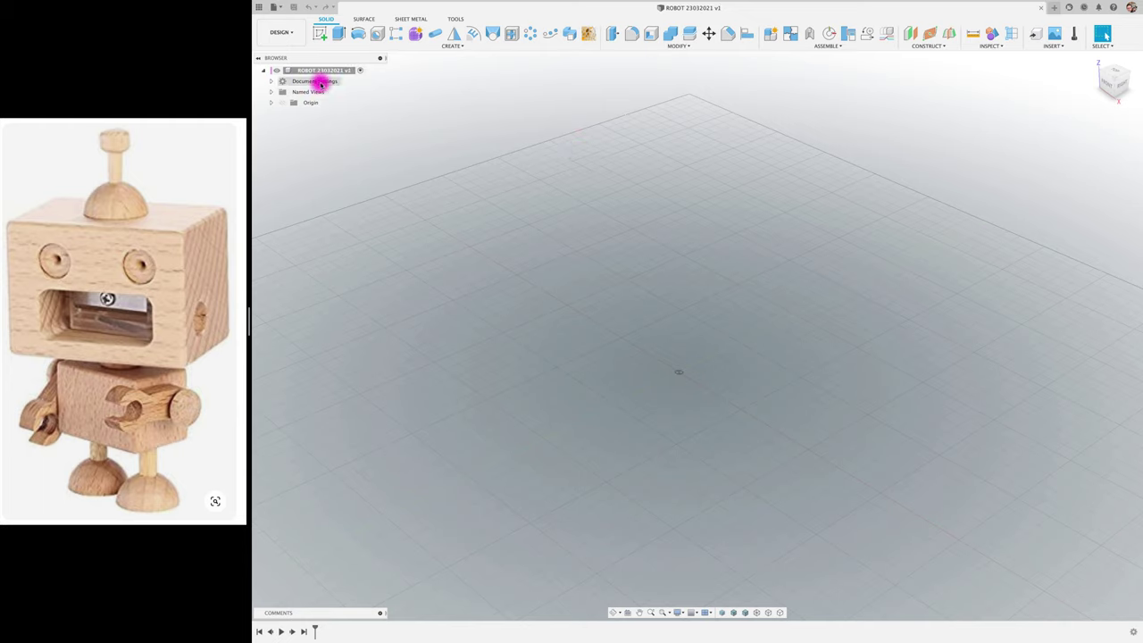
- Check in Document Settings that the unit type is Millimeter, then cancel without changes
click(270, 81)
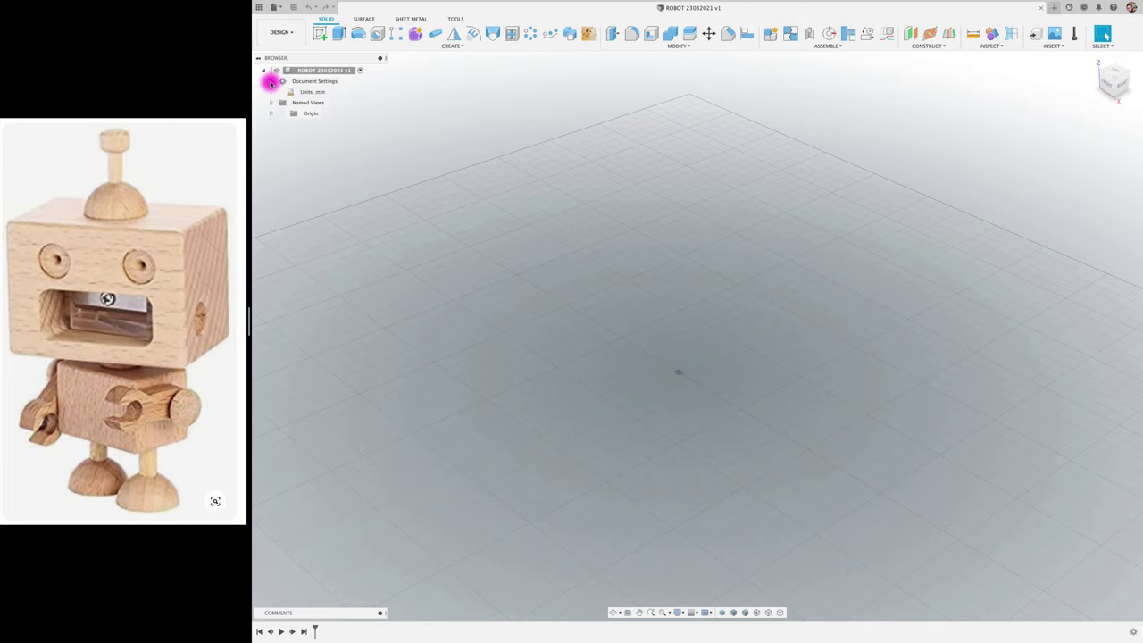
click(334, 92)
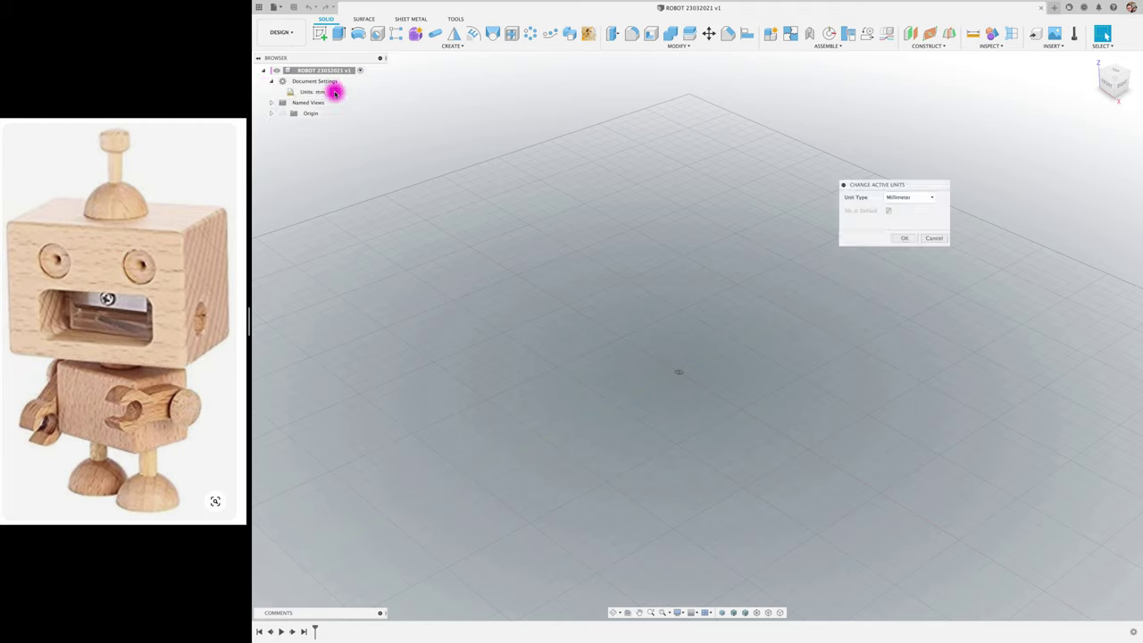
click(931, 196)
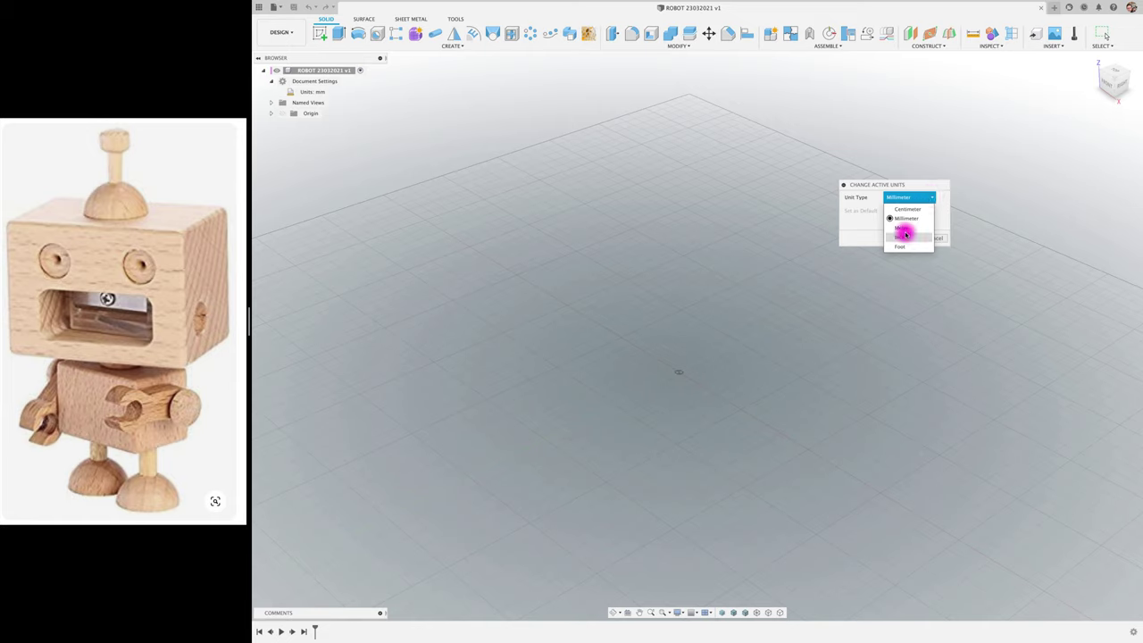
click(935, 200)
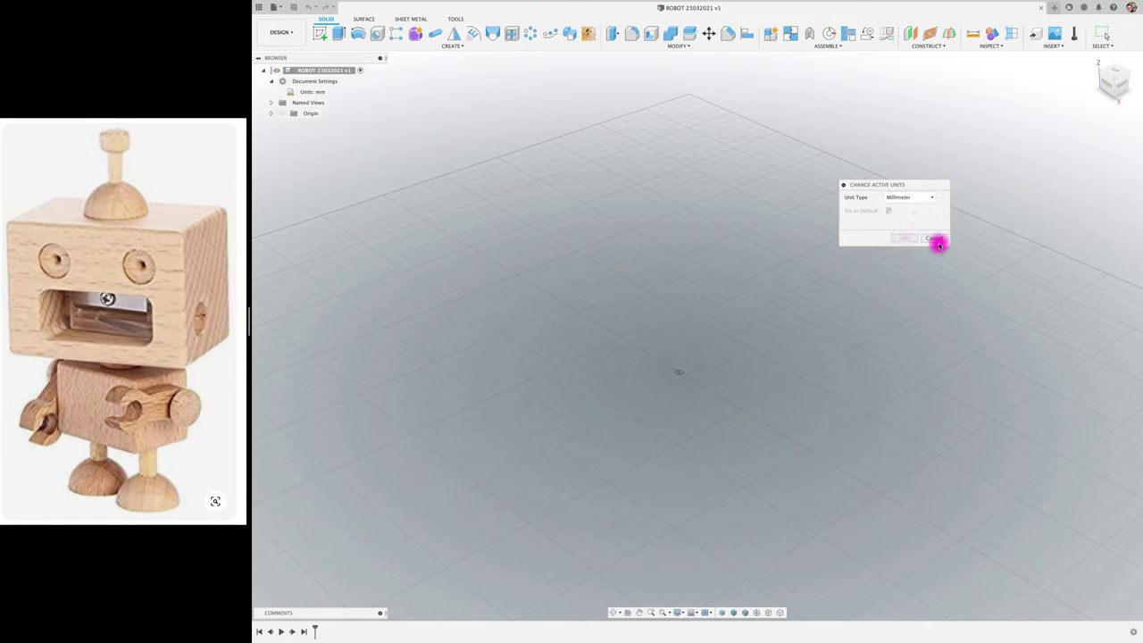
click(935, 239)
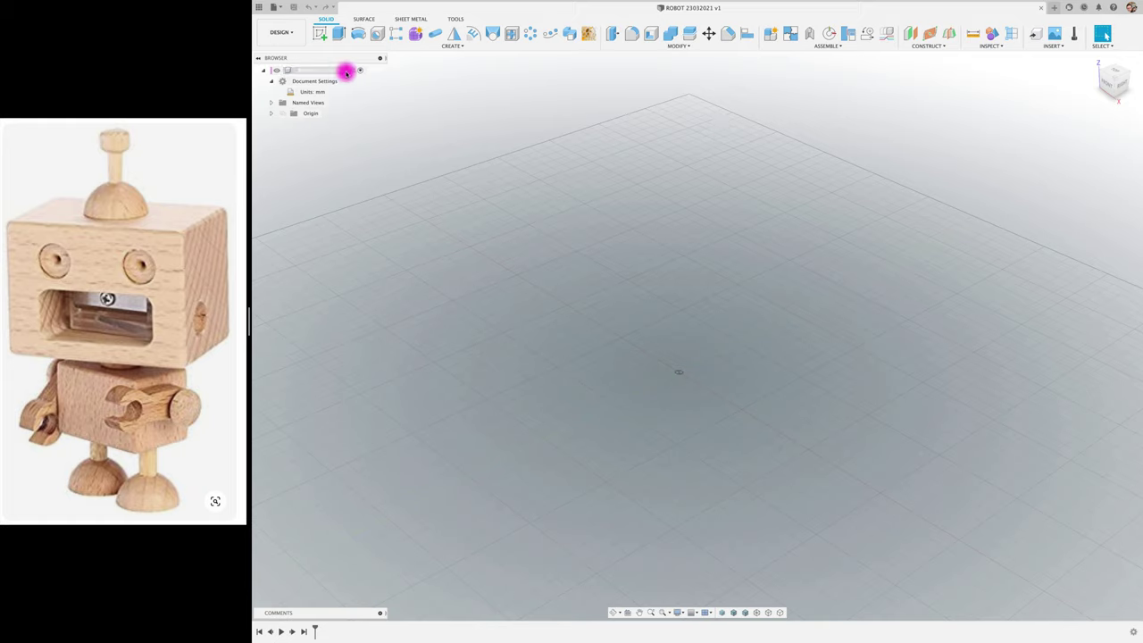
- Create a Standard new component named CUERPO from the Assemble menu
right_click(355, 70)
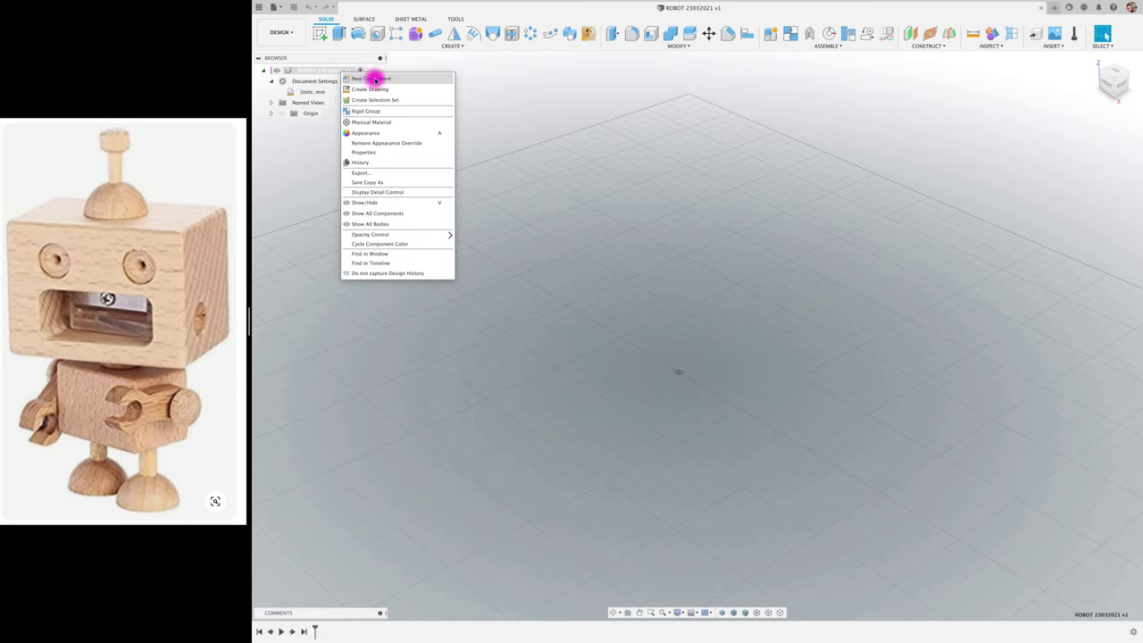
click(789, 69)
click(829, 45)
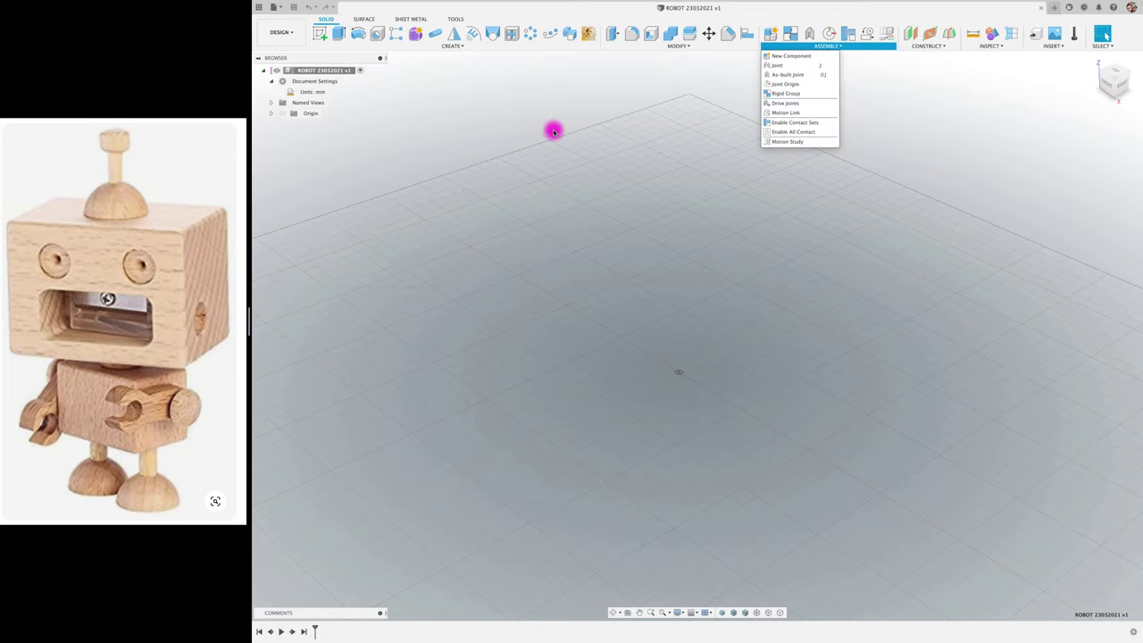
click(772, 34)
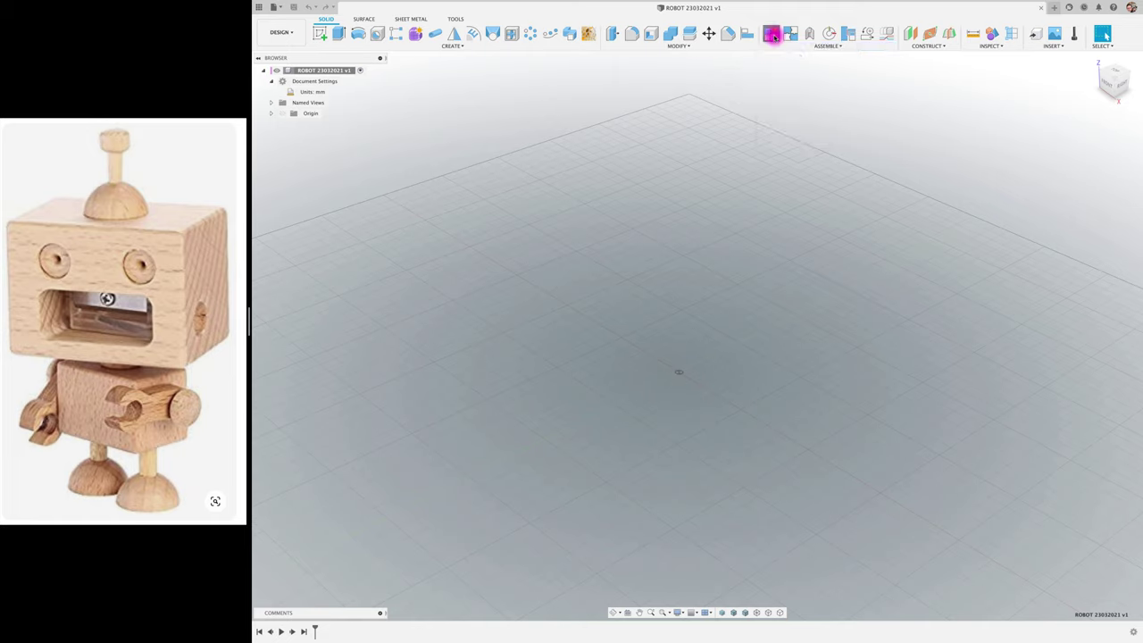
drag(1067, 166, 774, 97)
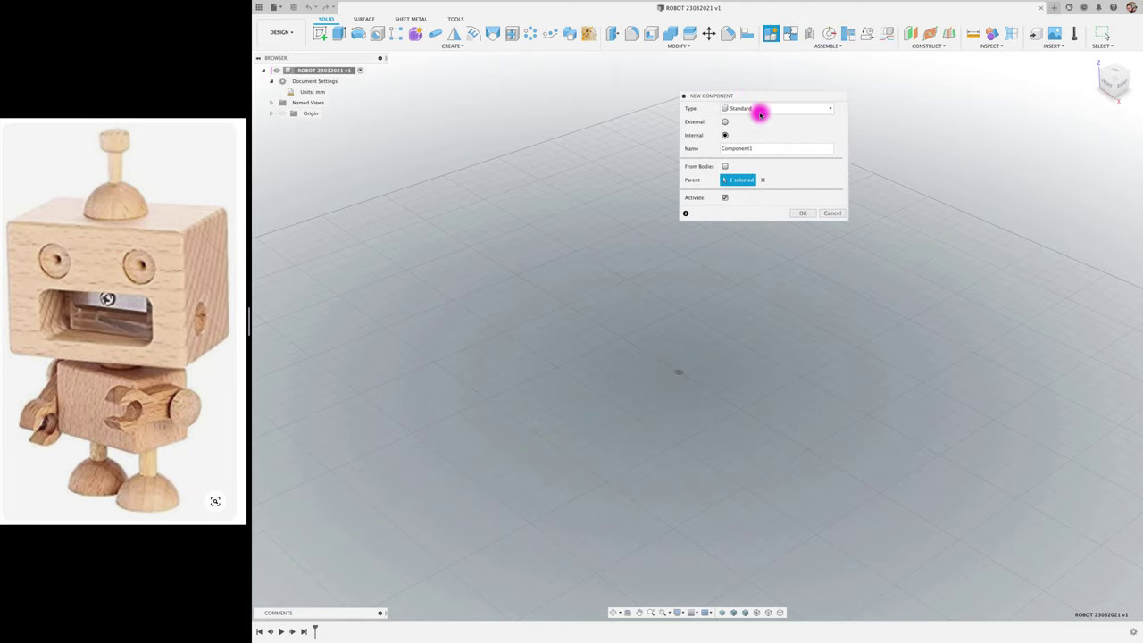
click(775, 109)
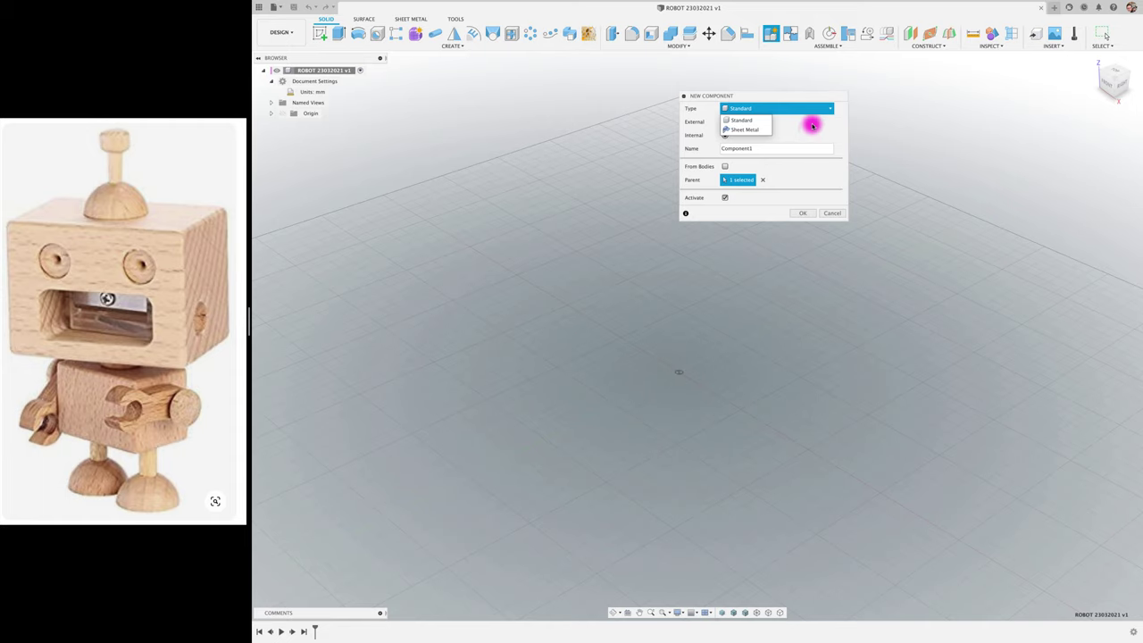
click(791, 150)
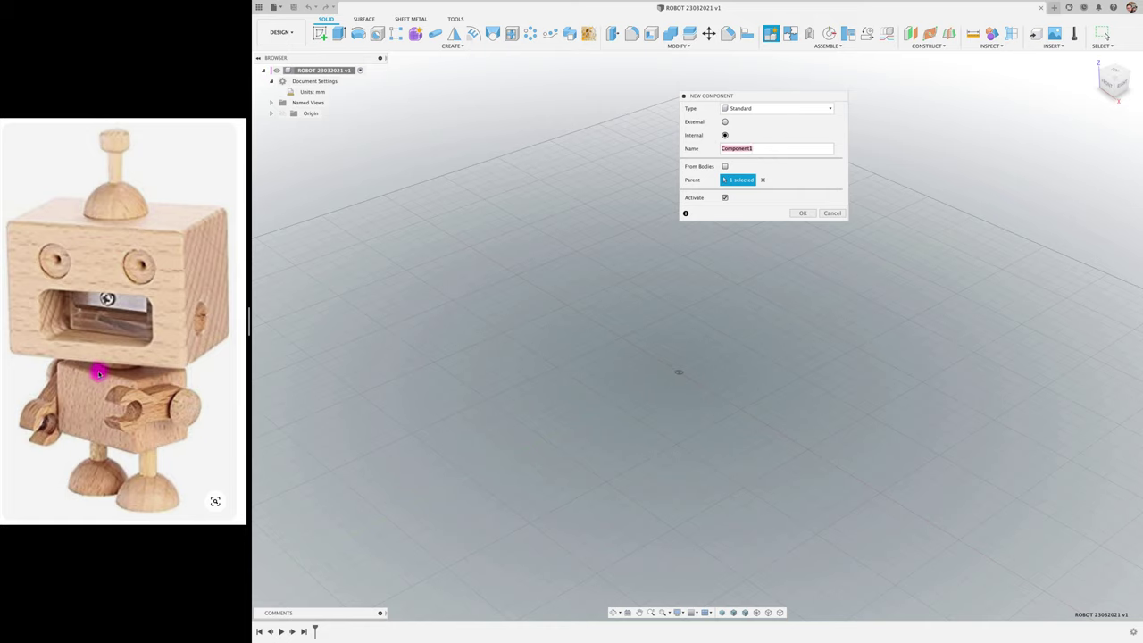
text(CUERPO)
click(803, 213)
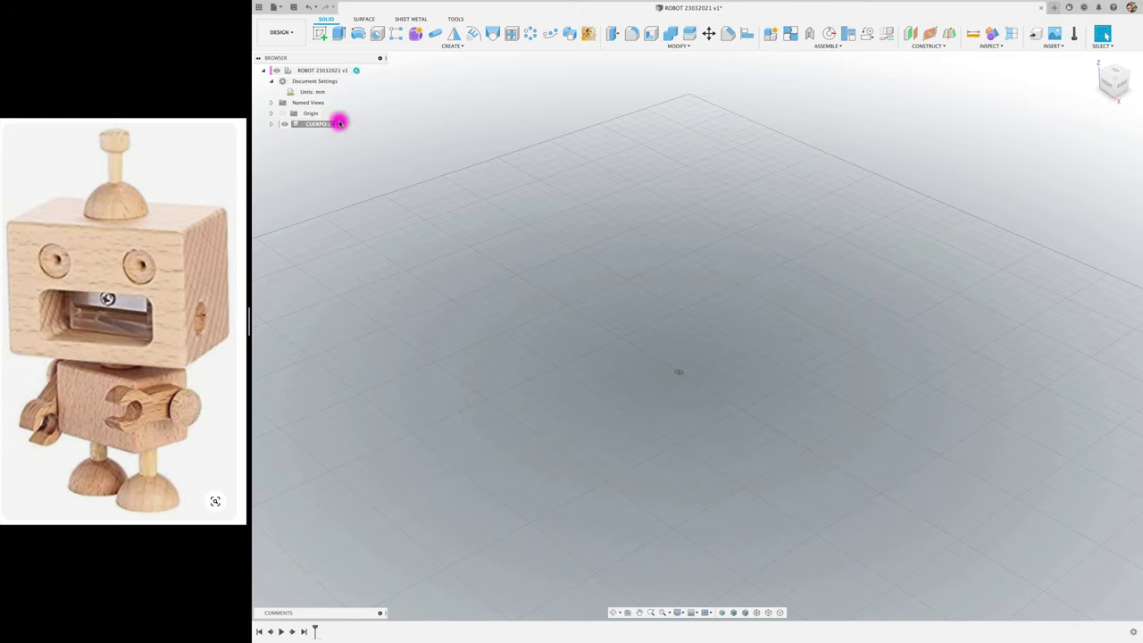
- Start a sketch on the XZ front plane and draw a center rectangle at the origin
click(319, 33)
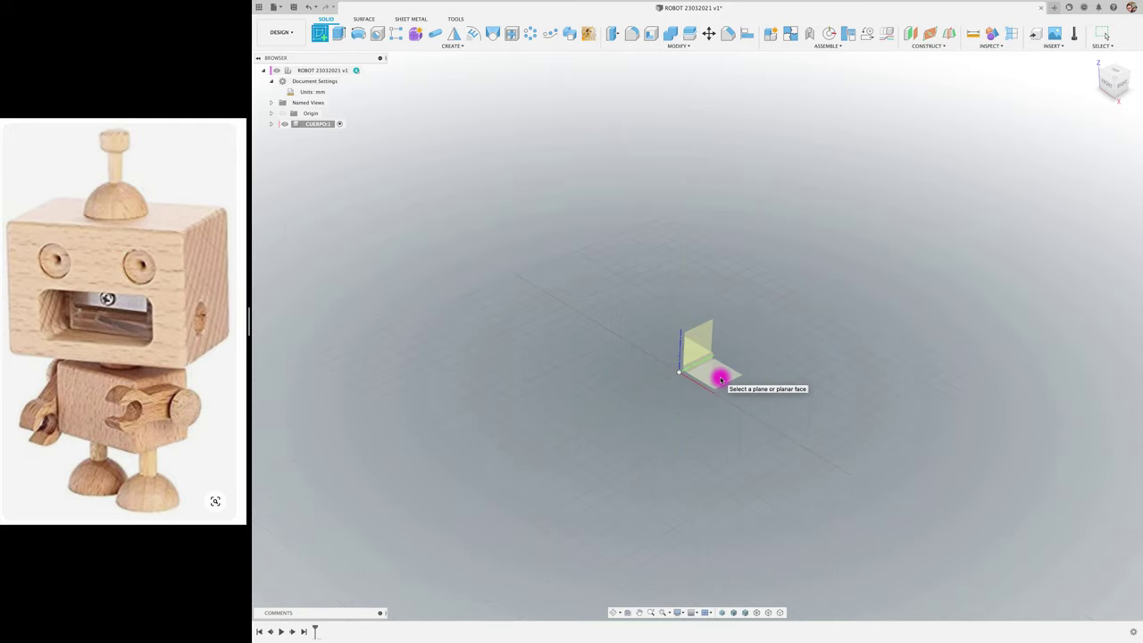
click(696, 358)
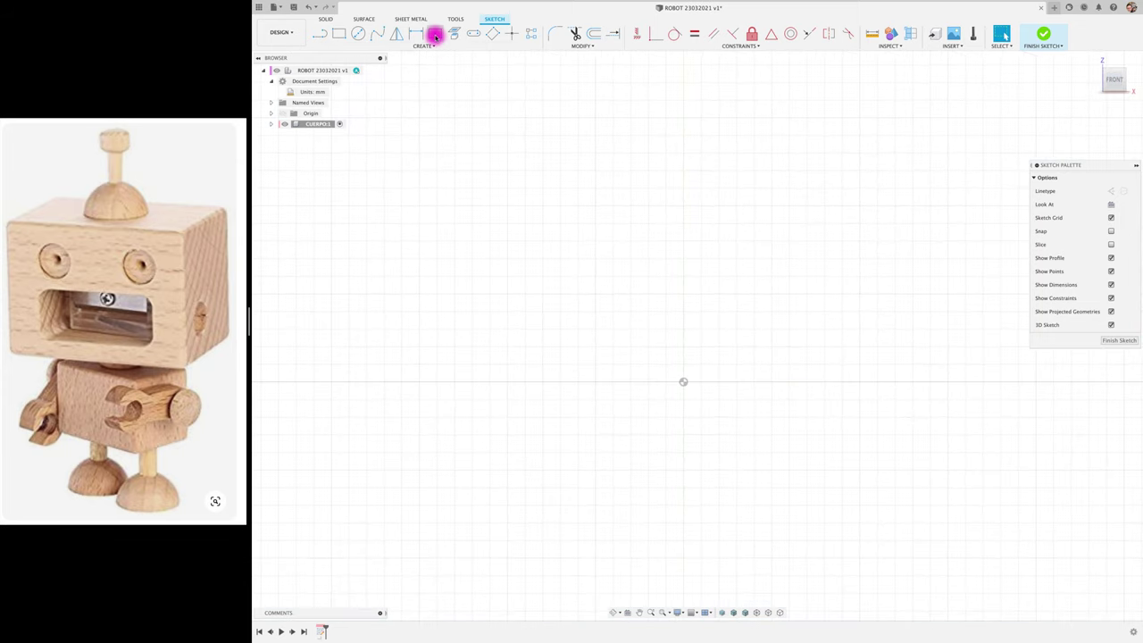
click(435, 33)
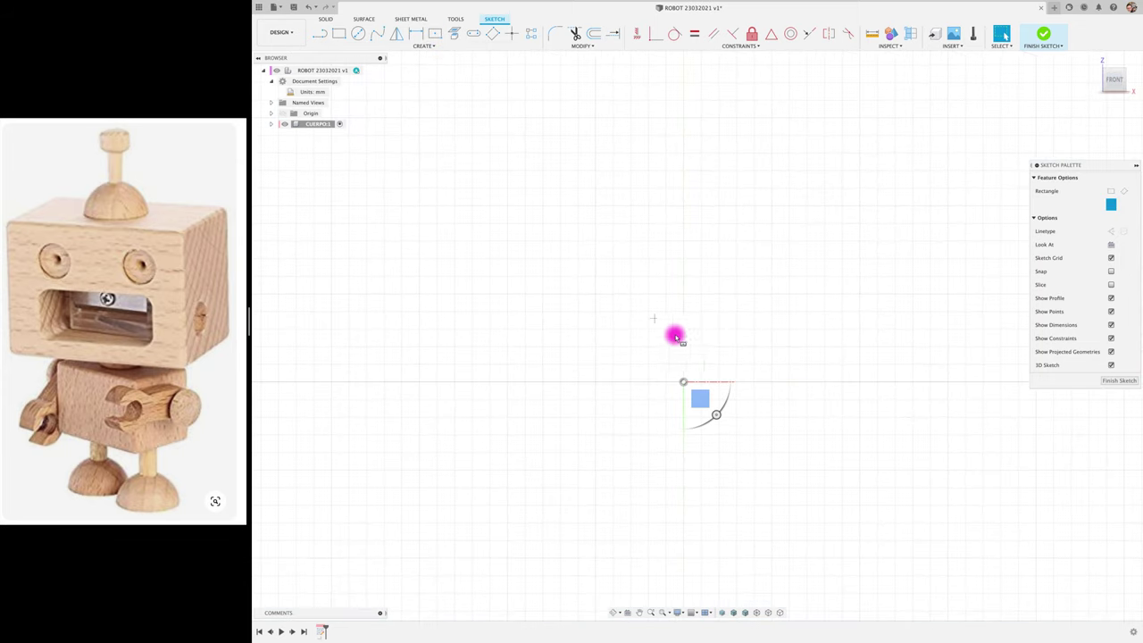
click(684, 381)
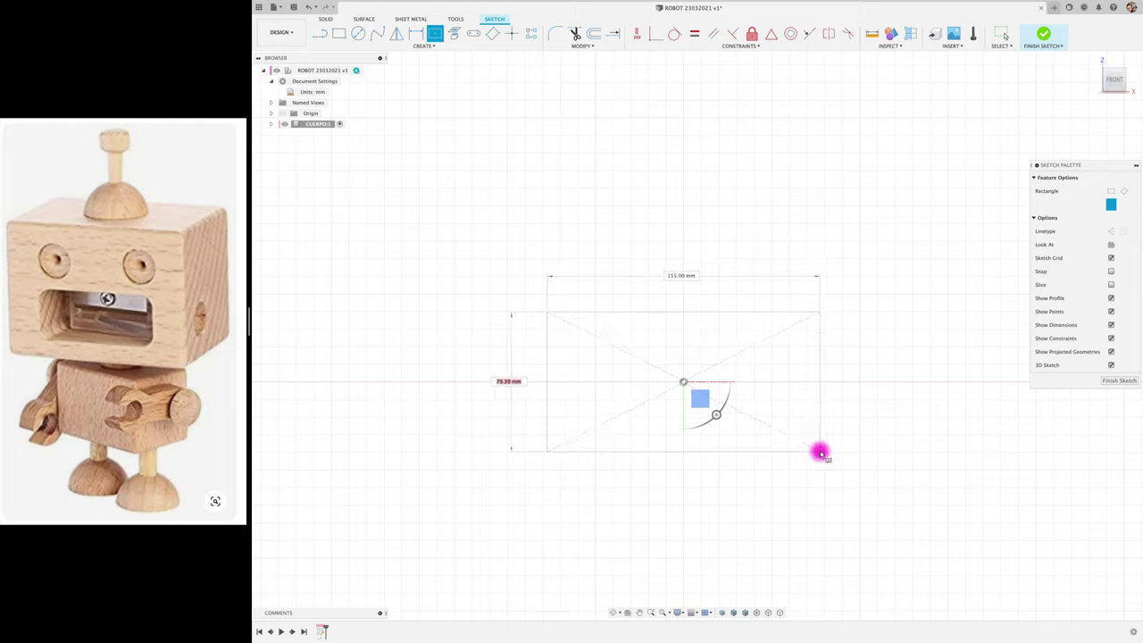
click(819, 451)
- Dimension the rectangle 100 mm wide and 60 mm high, then finish the sketch
key(d)
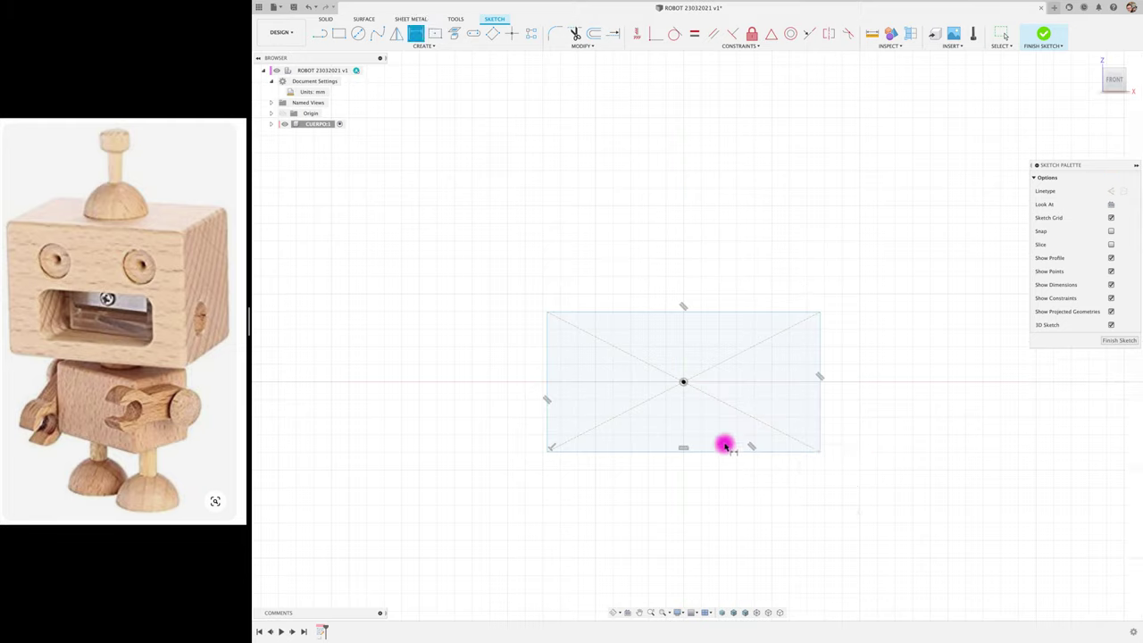
click(724, 451)
click(692, 488)
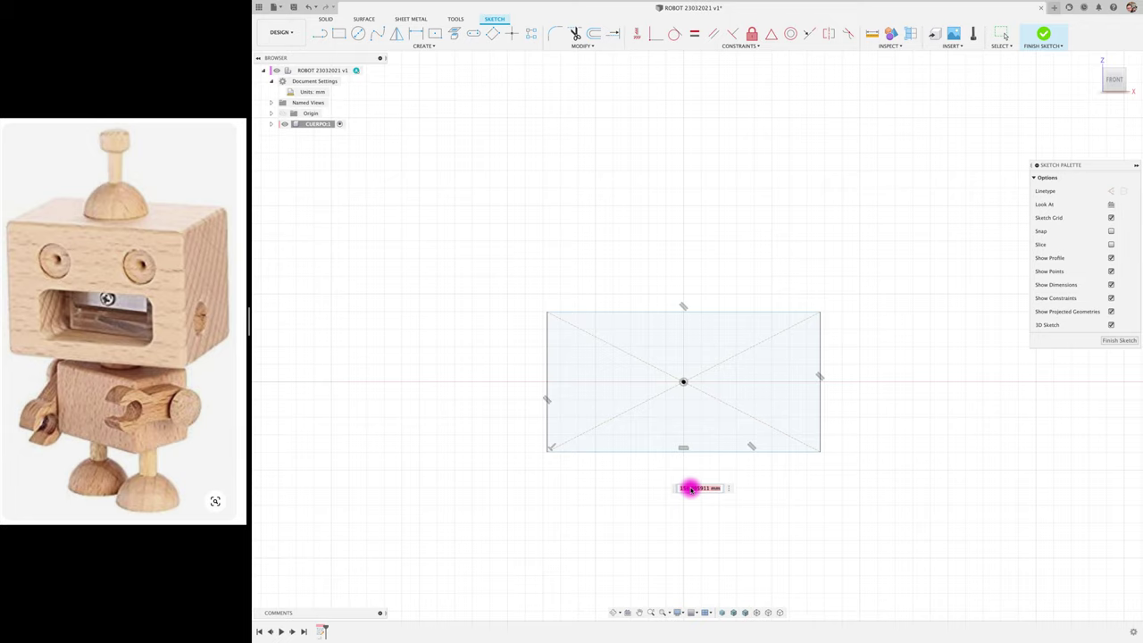
text(100)
key(Return)
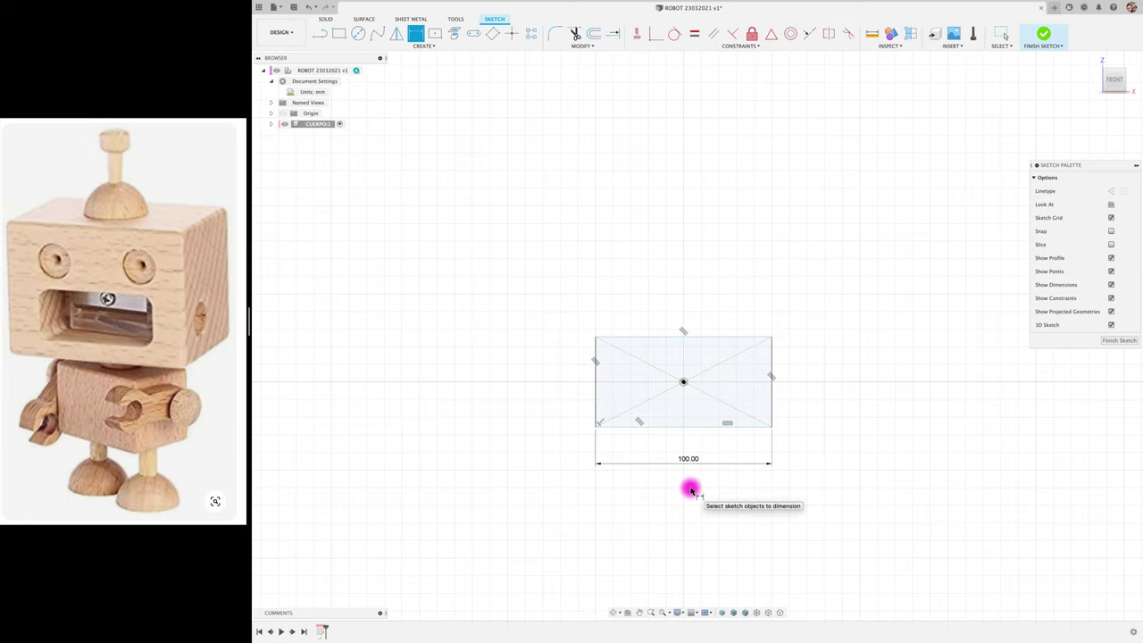
click(774, 400)
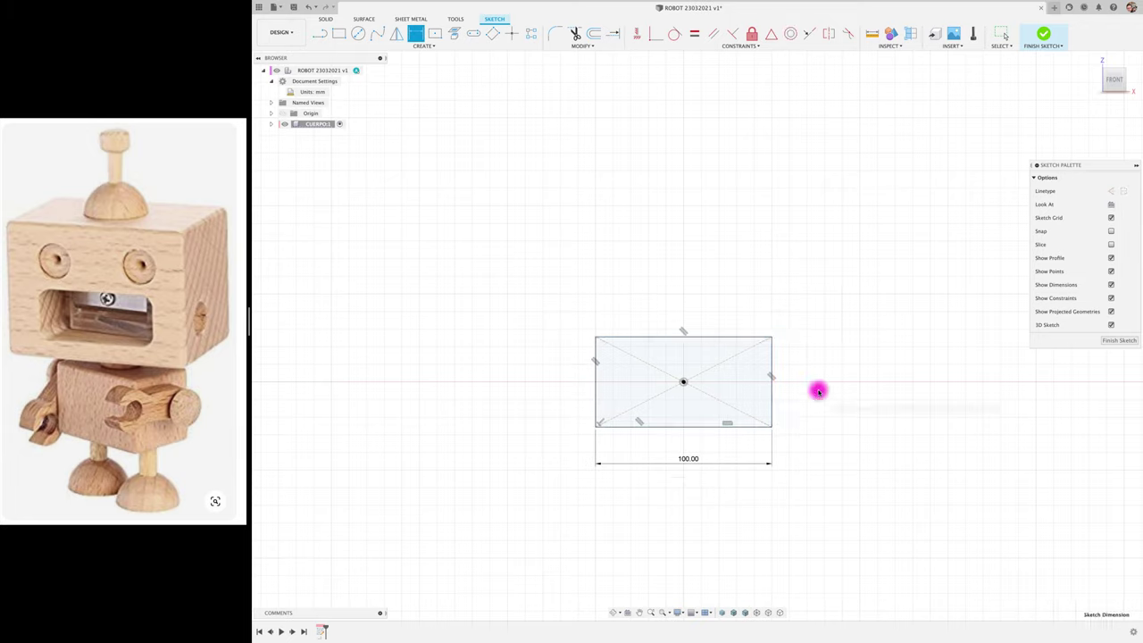
click(818, 391)
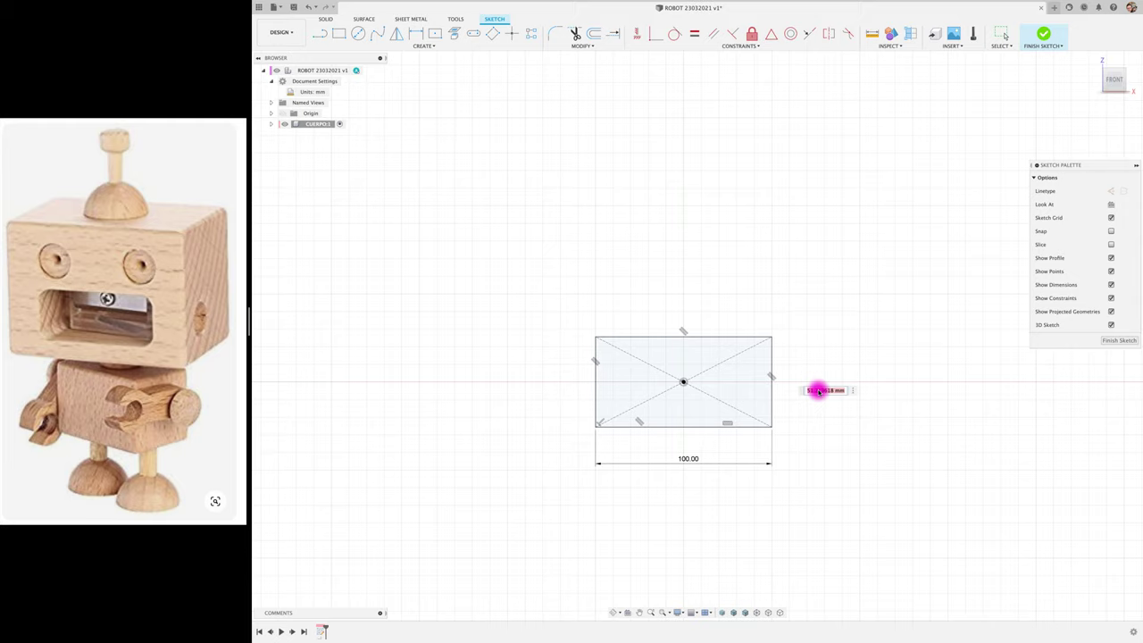
text(60)
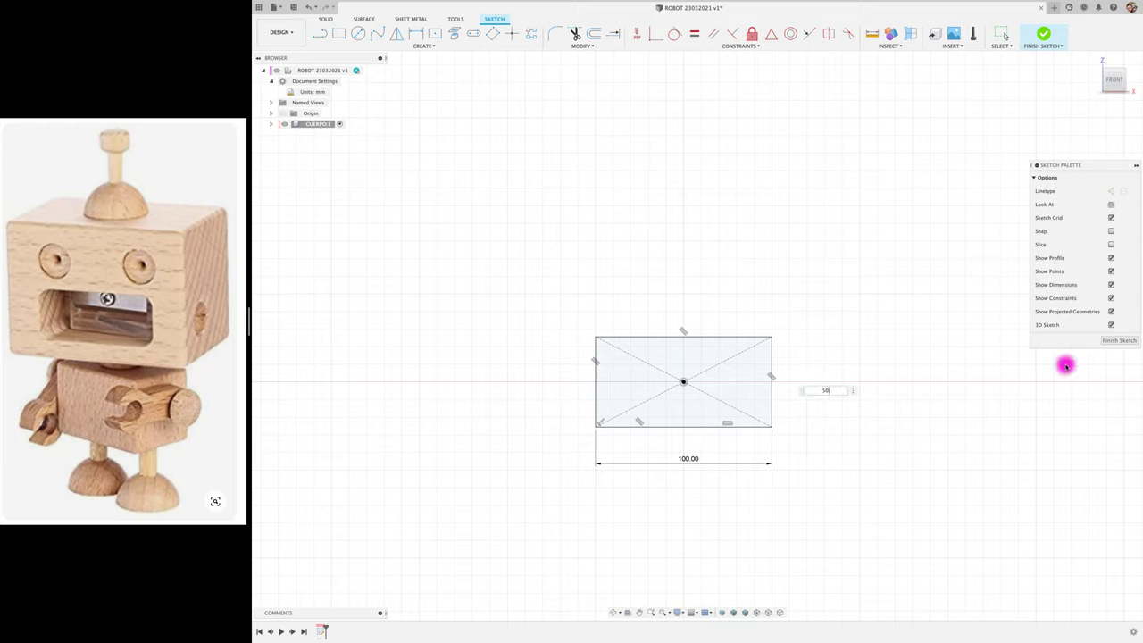
click(1043, 34)
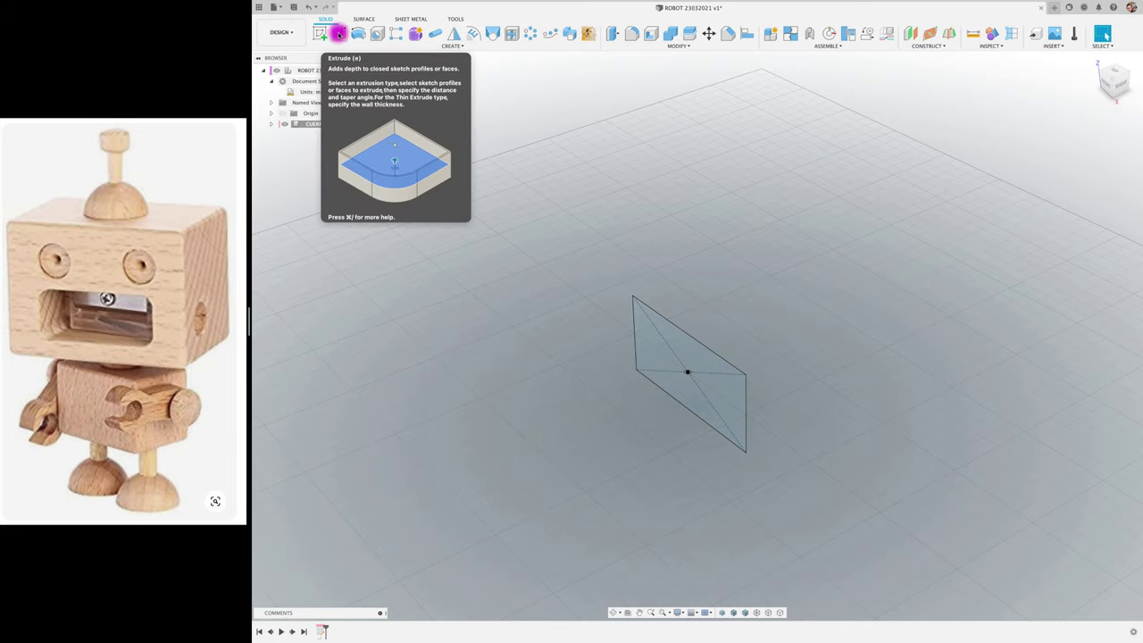
- Extrude the rectangle profile with the direction set to Symmetric
click(339, 33)
click(710, 363)
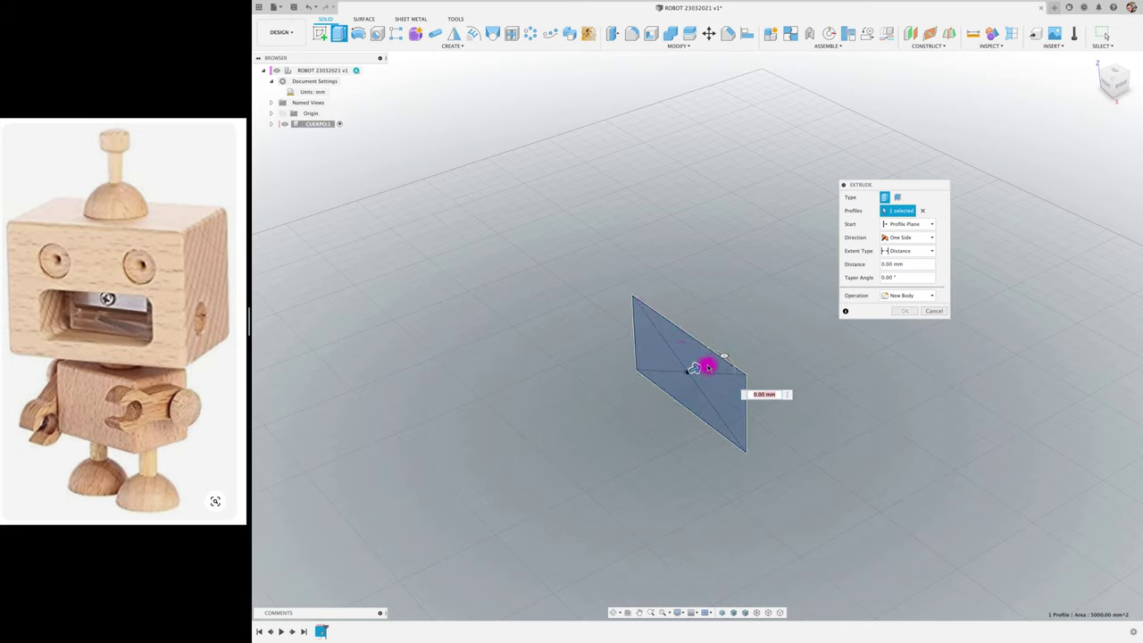
mouse_move(689, 367)
mouse_down()
mouse_move(758, 340)
mouse_move(579, 396)
mouse_up()
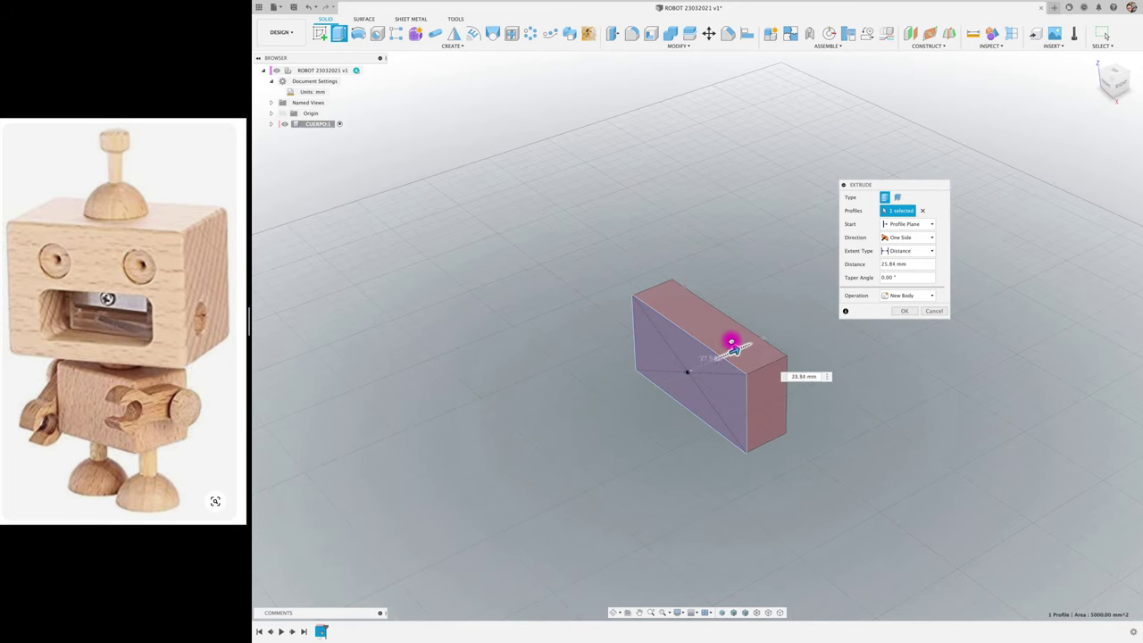
drag(578, 396, 763, 333)
click(923, 237)
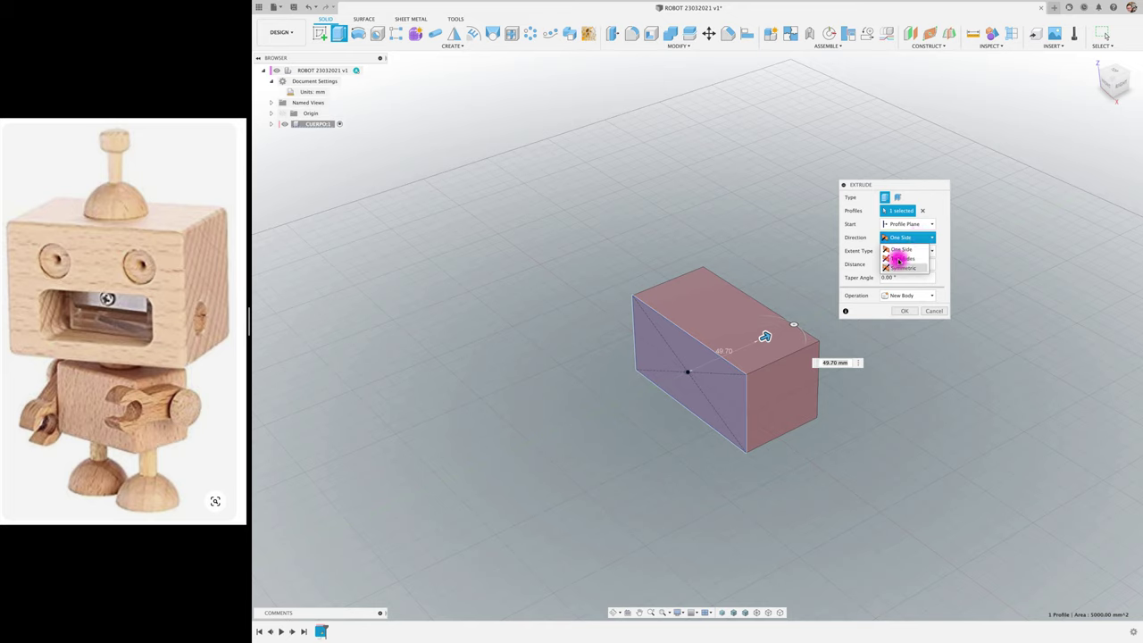
click(901, 265)
drag(767, 338, 735, 349)
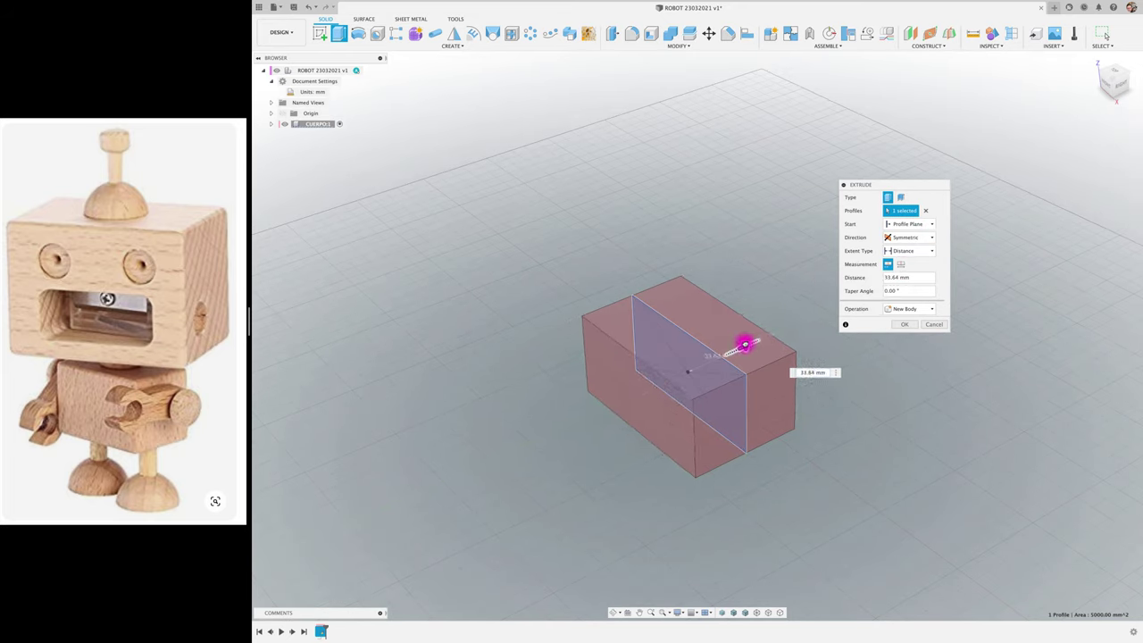
- Set the measurement to Whole Length, enter the distance and create the box body
click(886, 265)
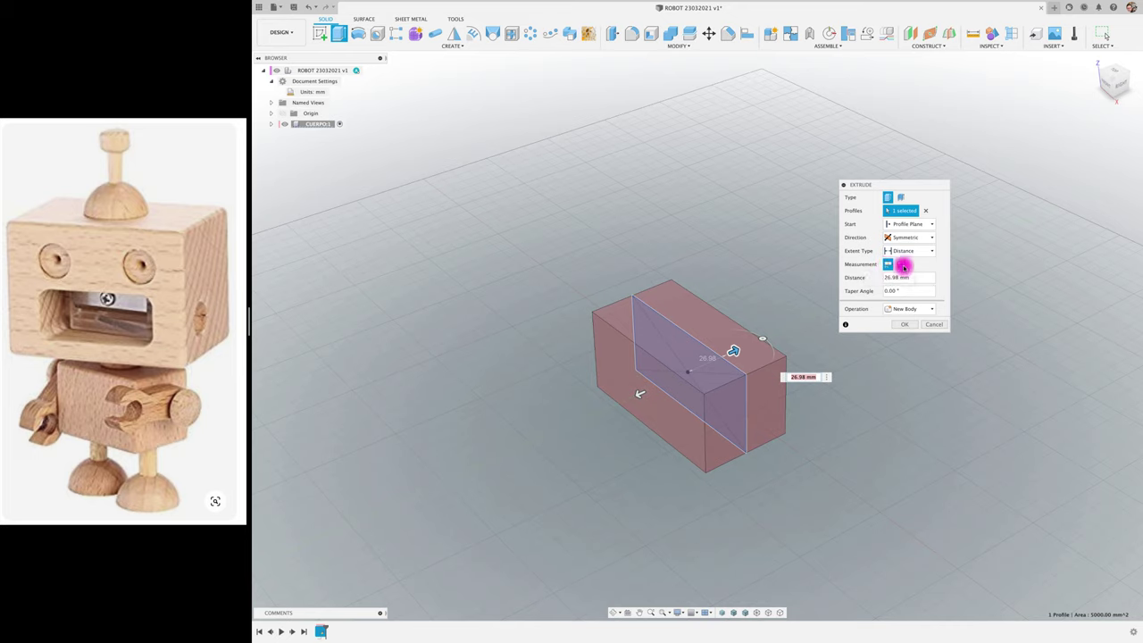
click(903, 267)
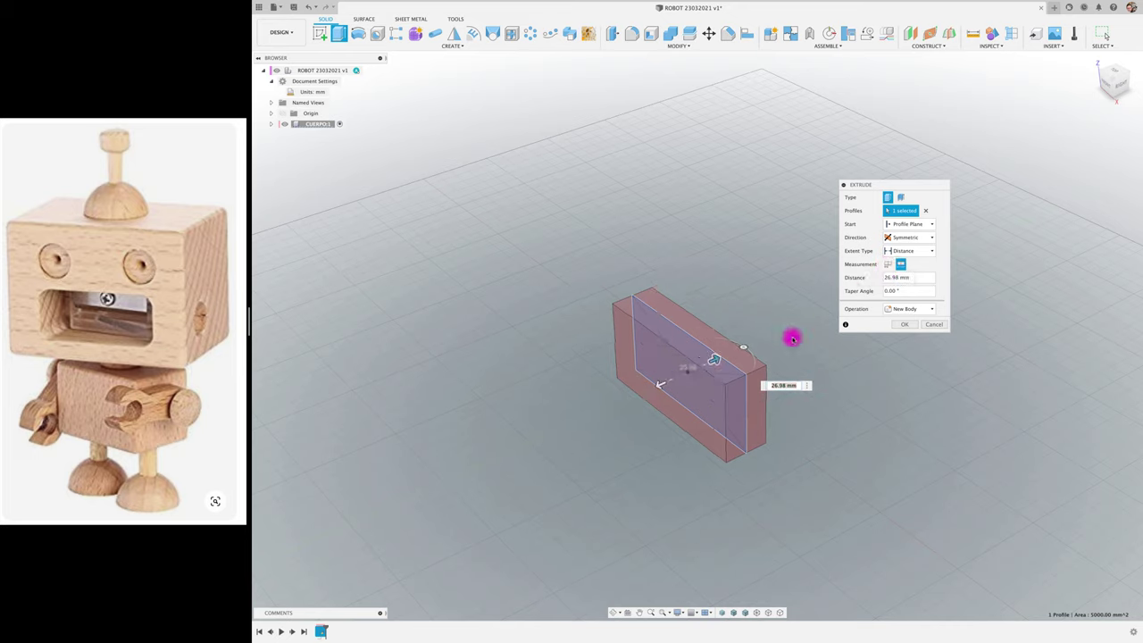
drag(716, 363, 735, 349)
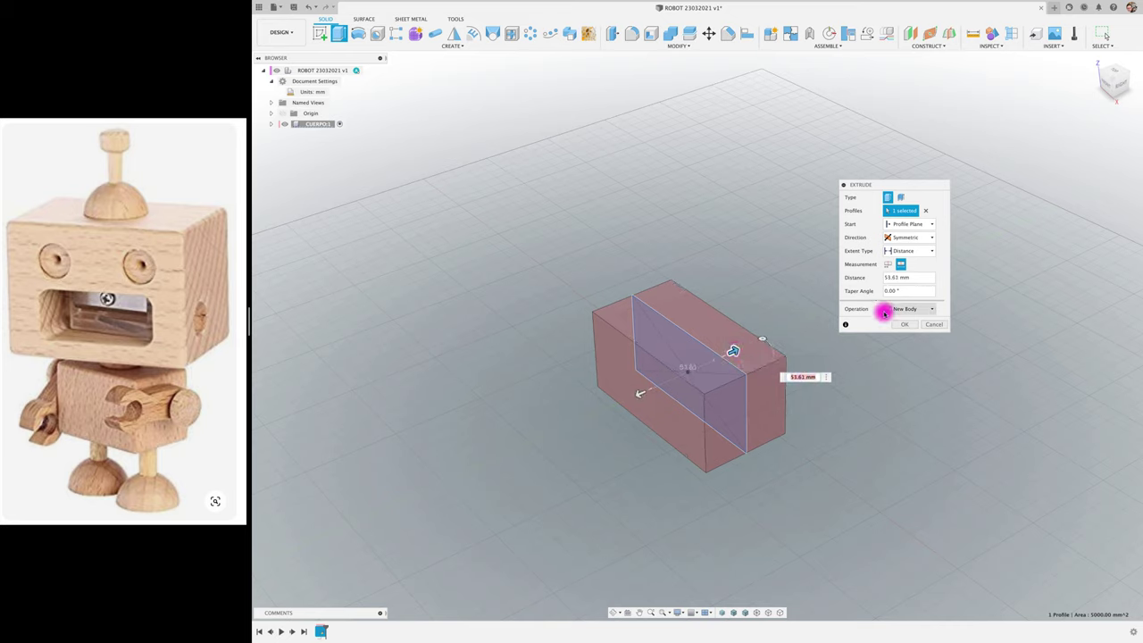
click(902, 284)
double_click(900, 278)
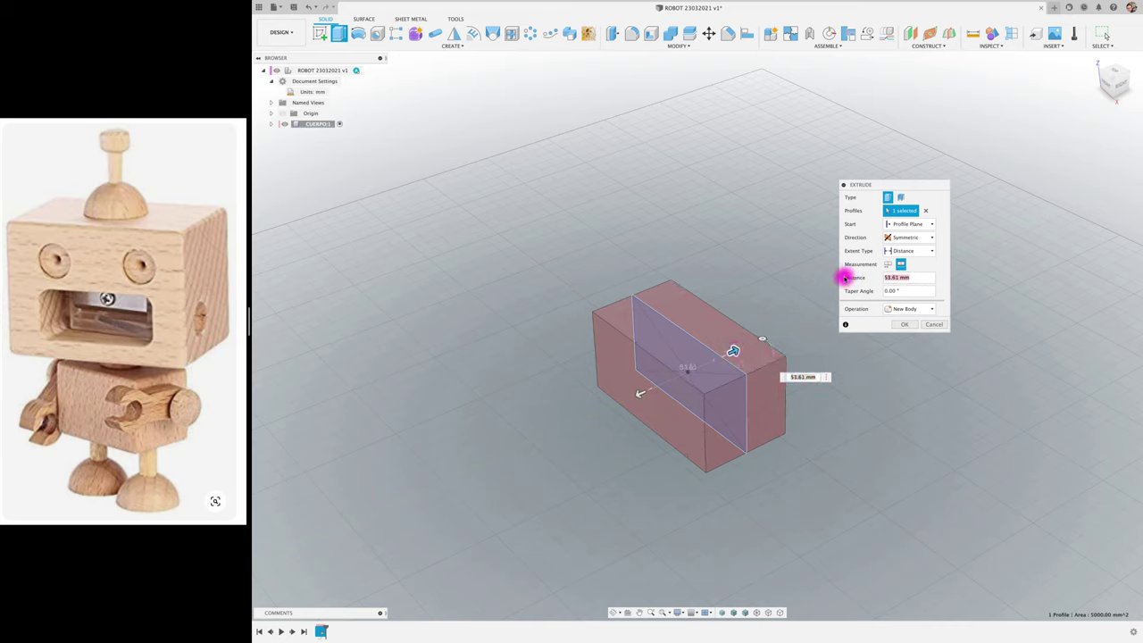
text(50)
key(Return)
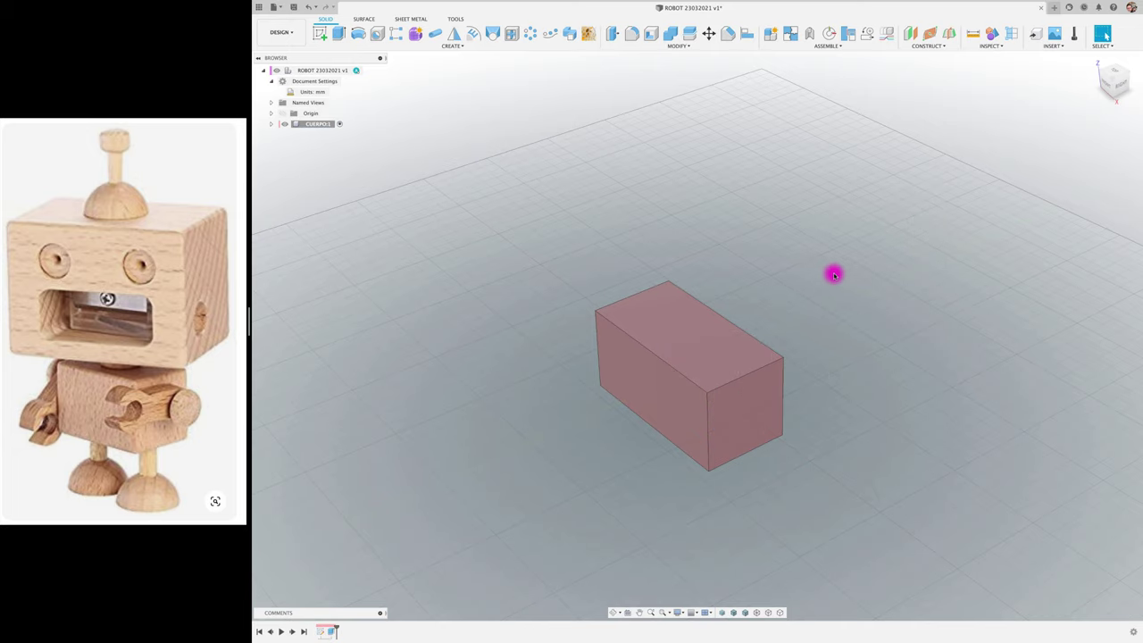
shift+middle_drag(328, 331, 333, 303)
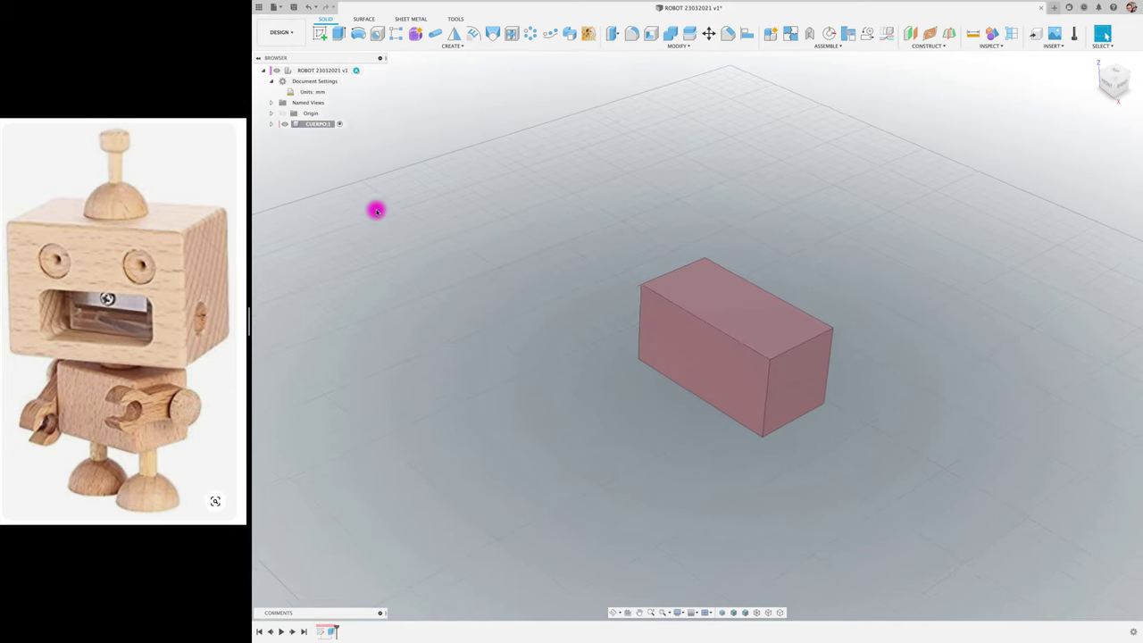
scroll(377, 210, down, 3)
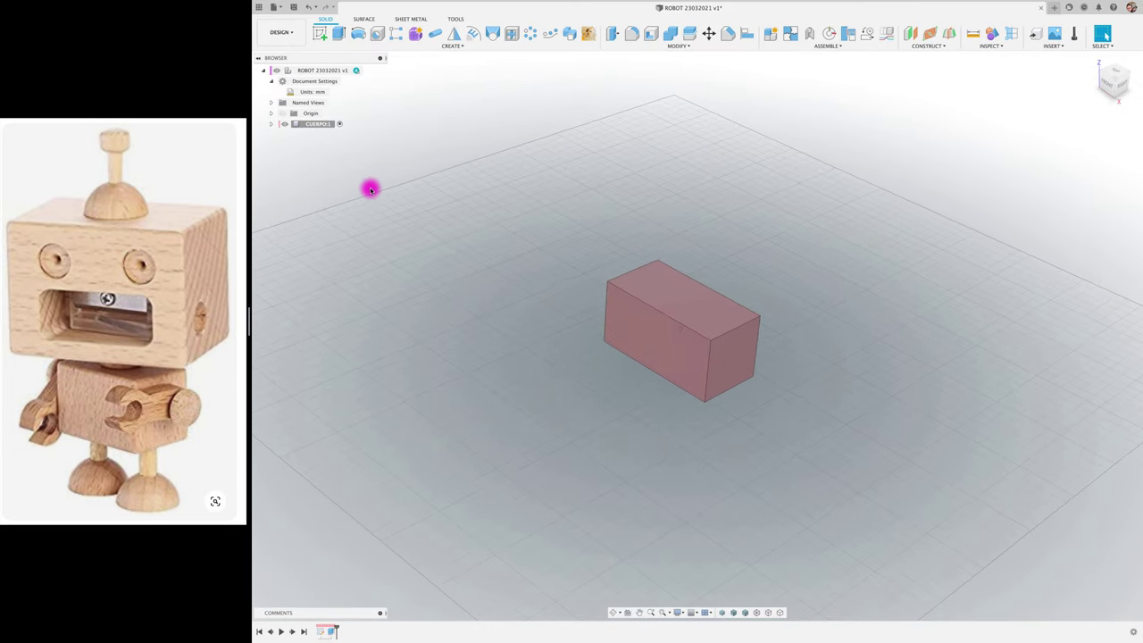
- Ground the CUERPO:1 component so it stays fixed in place
right_click(319, 124)
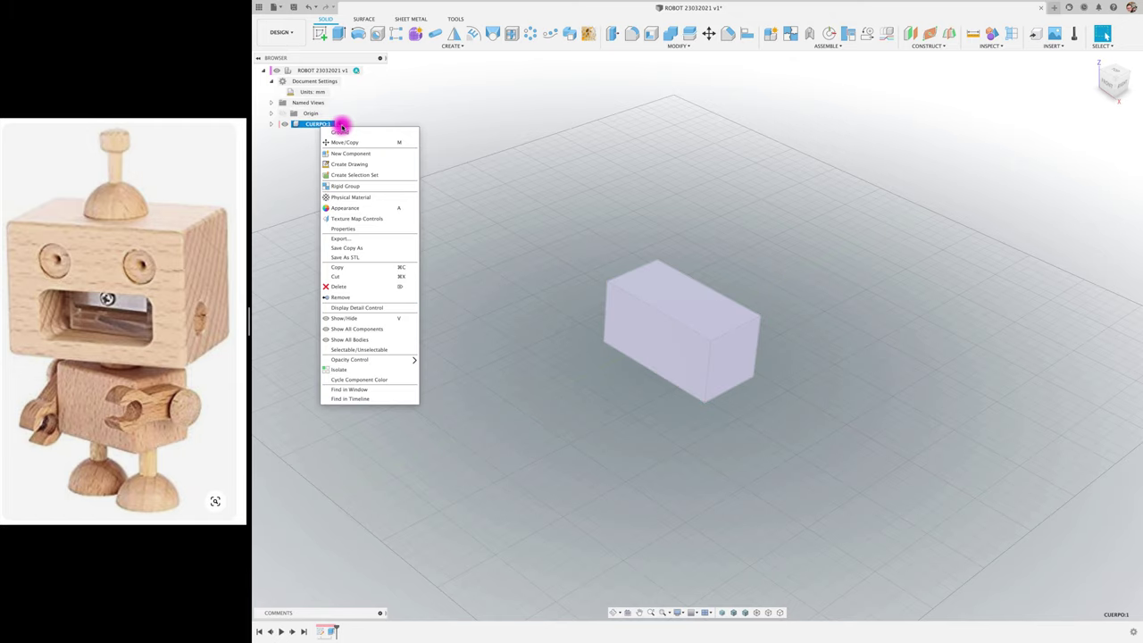
click(347, 133)
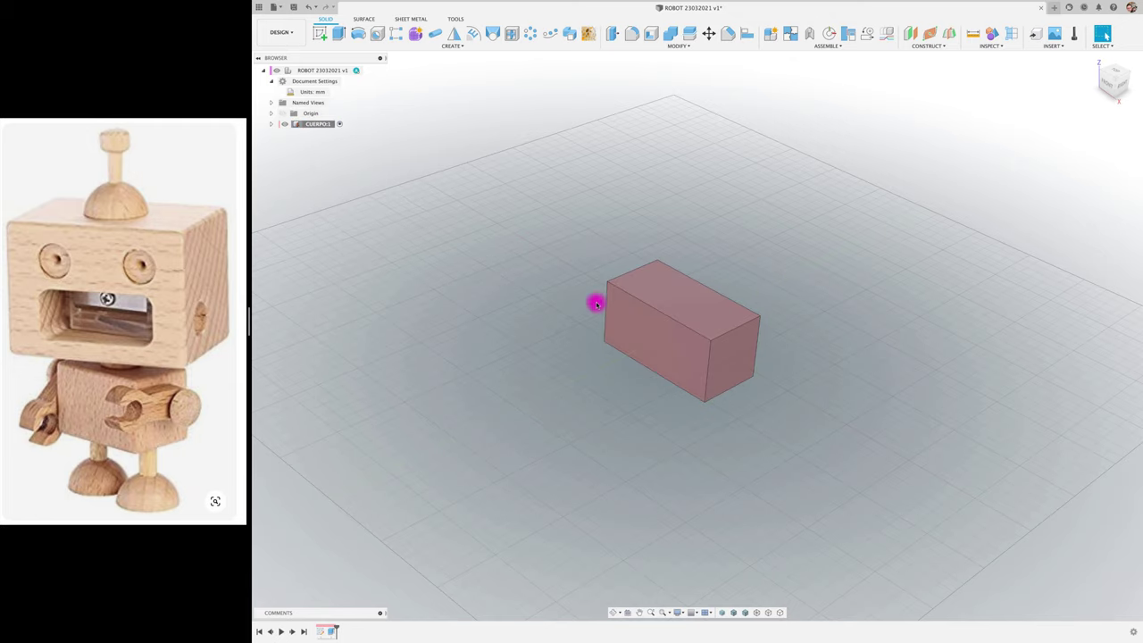
scroll(542, 304, up, 1)
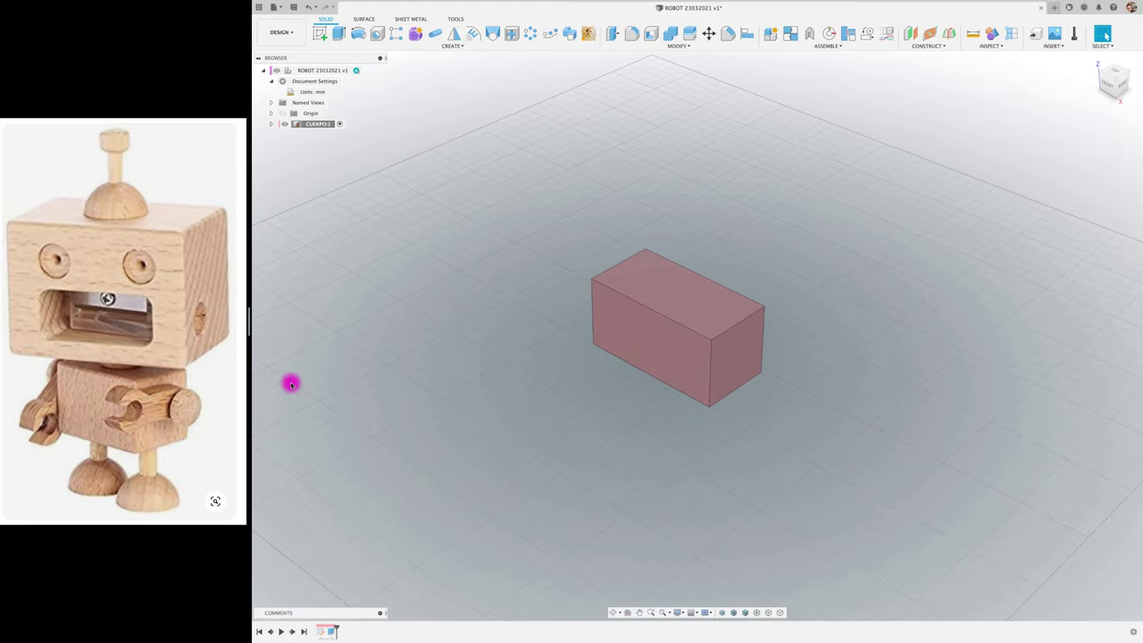
- Activate the root component and save the design as version v2
click(367, 71)
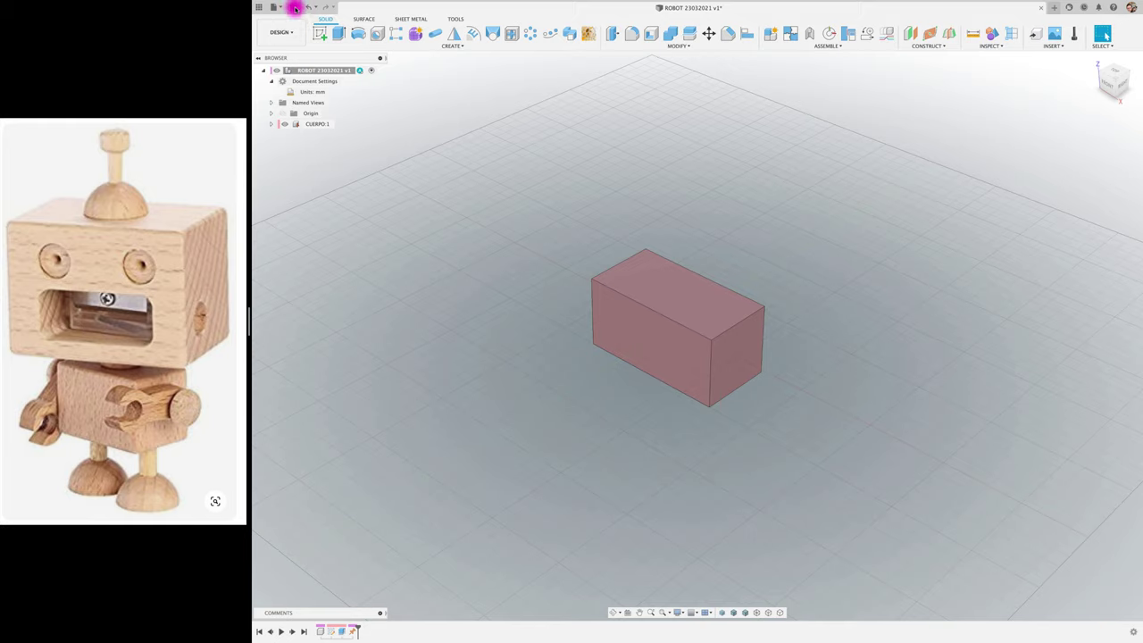
click(294, 8)
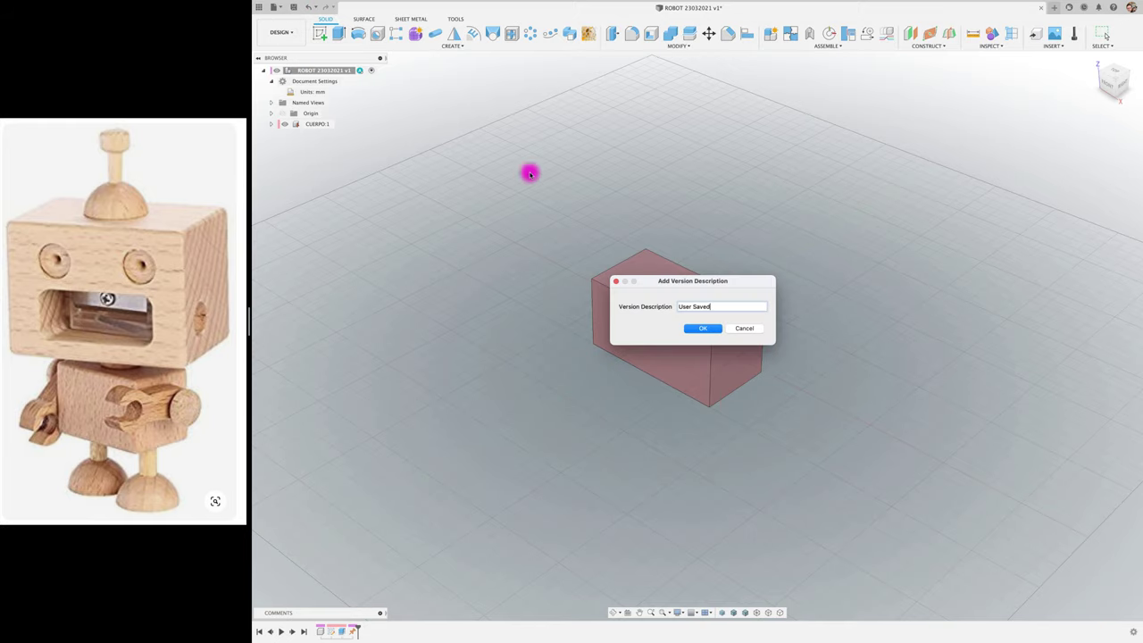
click(708, 329)
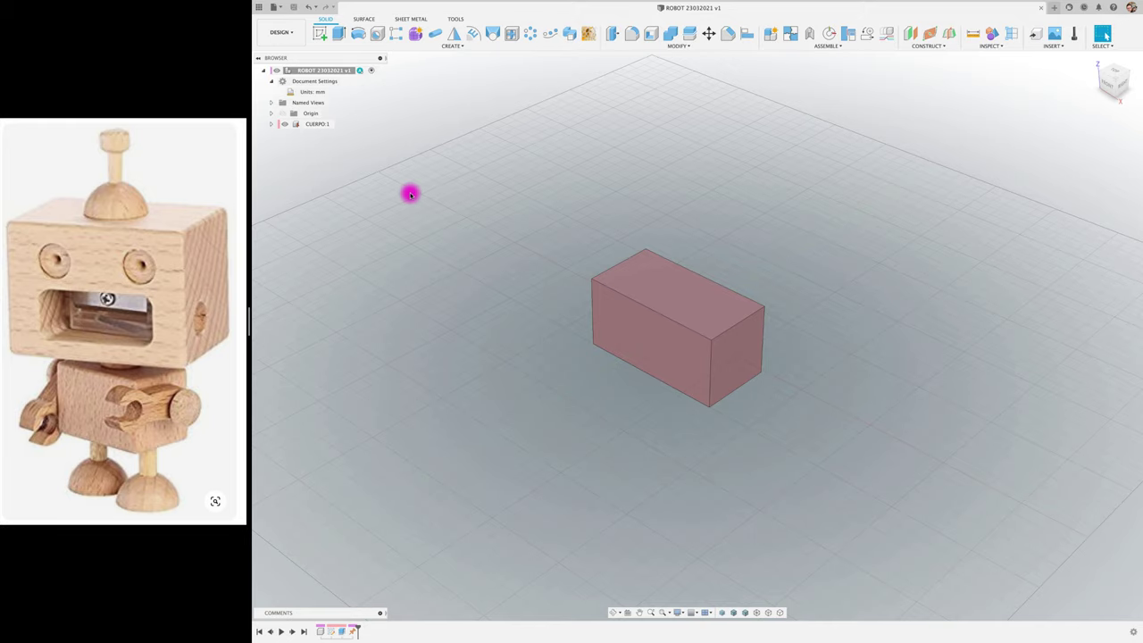
shift+scroll(409, 193, up, 5)
- Create a new component BRAZO under the root and select the box's end face
shift+scroll(410, 194, down, 4)
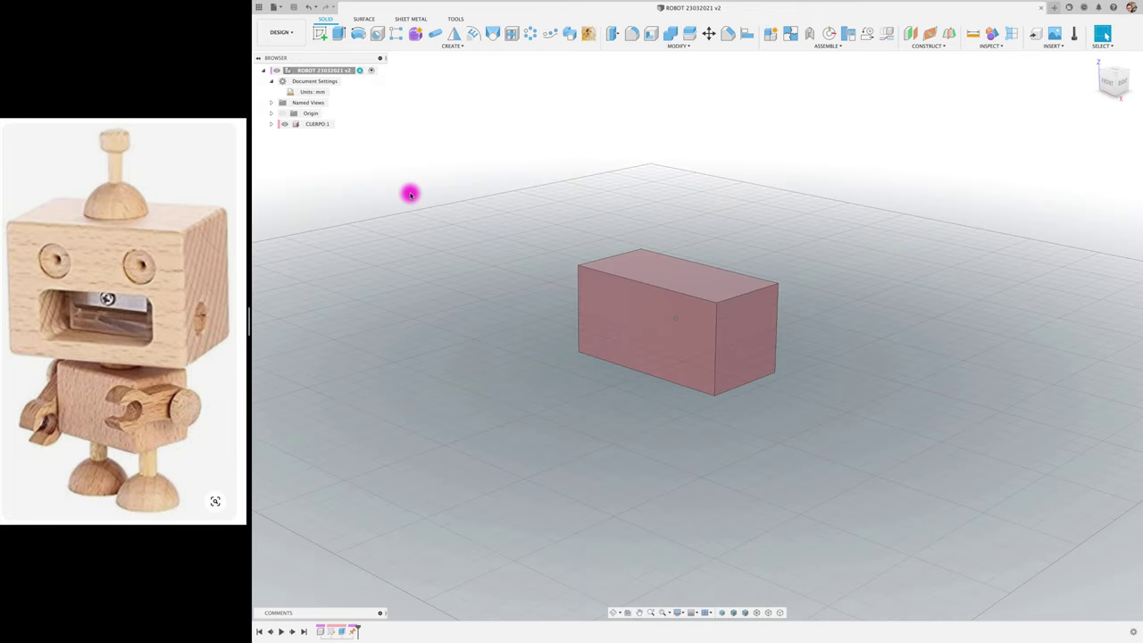
shift+scroll(410, 194, down, 2)
shift+scroll(409, 191, down, 2)
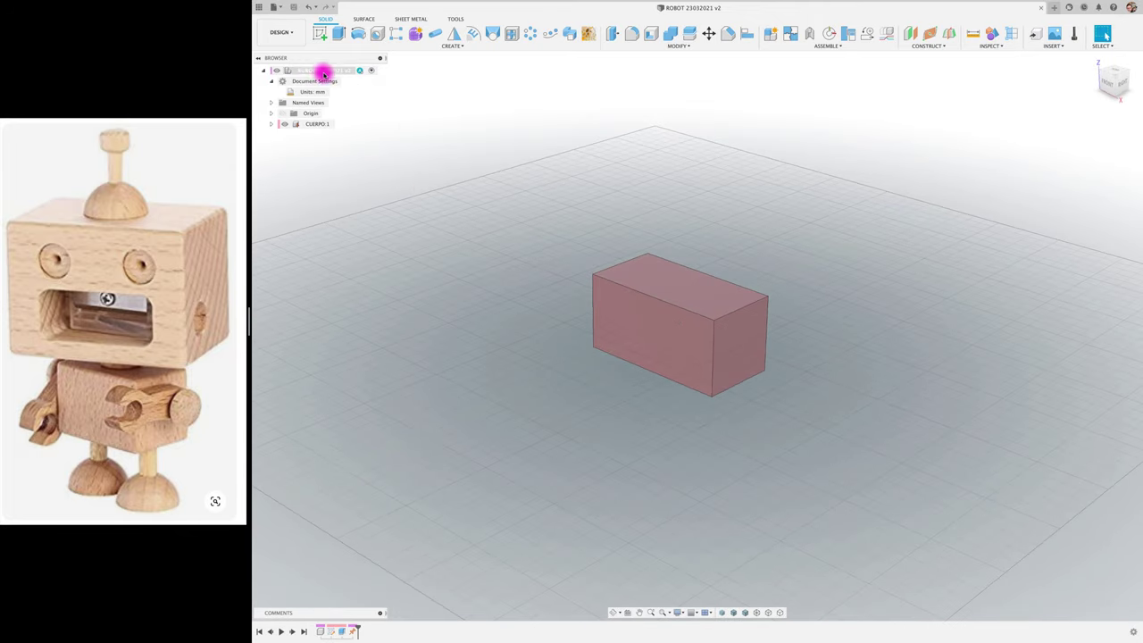
click(344, 71)
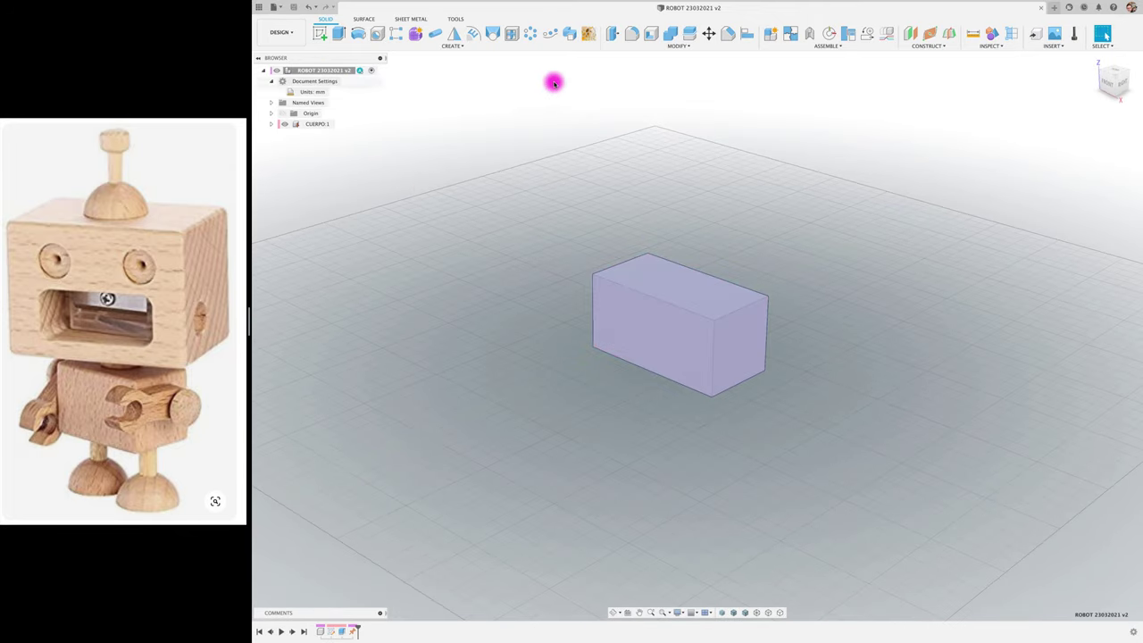
click(771, 33)
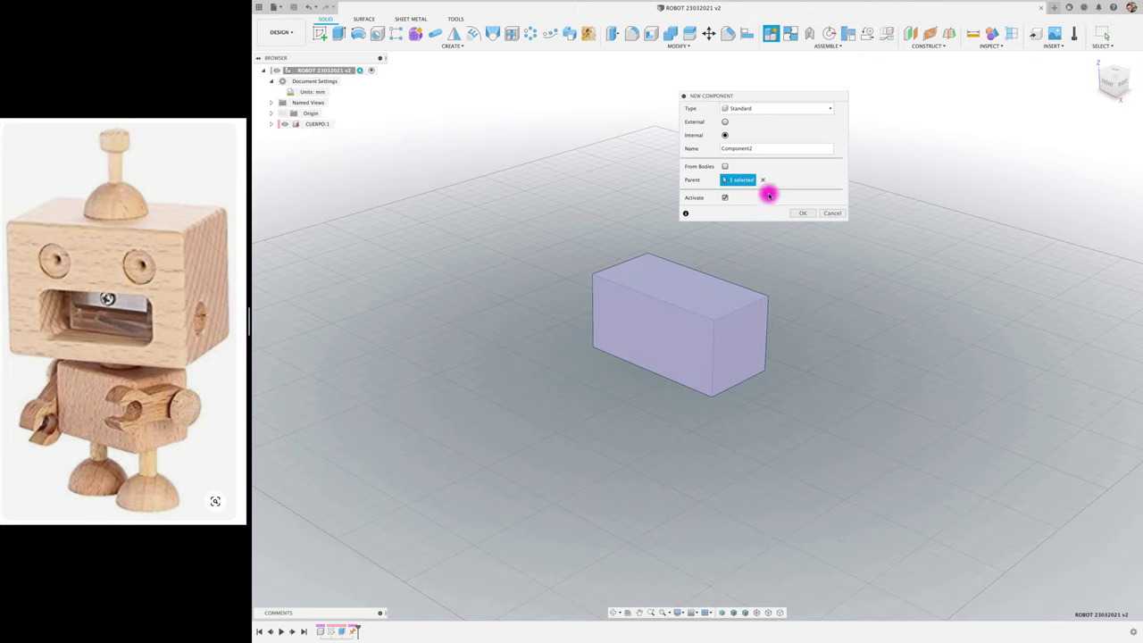
click(768, 147)
drag(768, 147, 678, 142)
text(BRAZO)
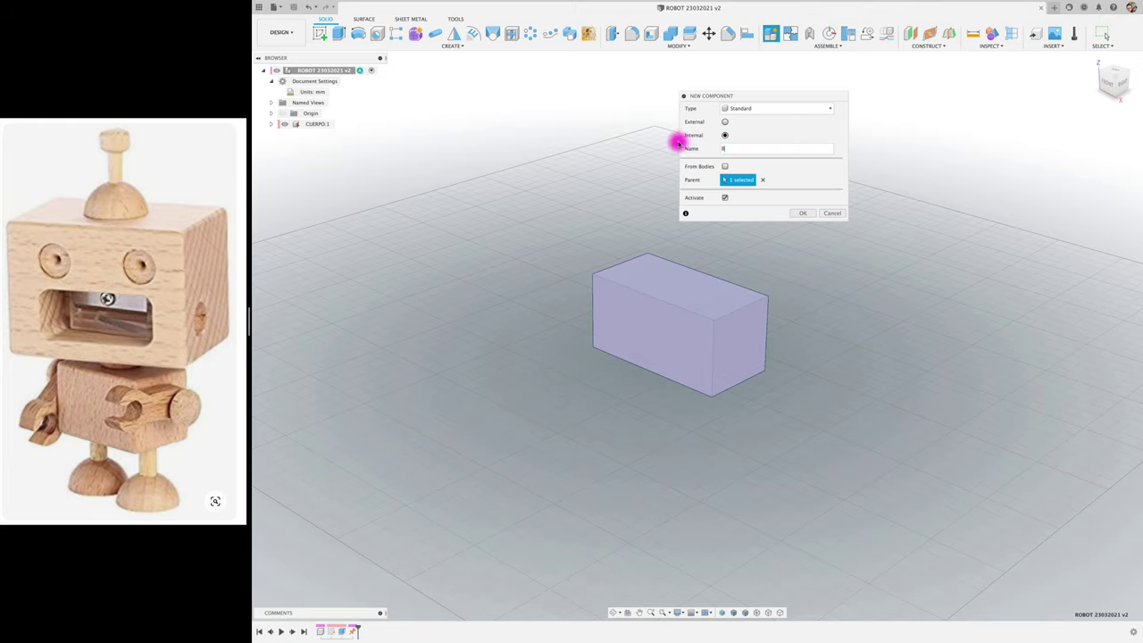
click(804, 213)
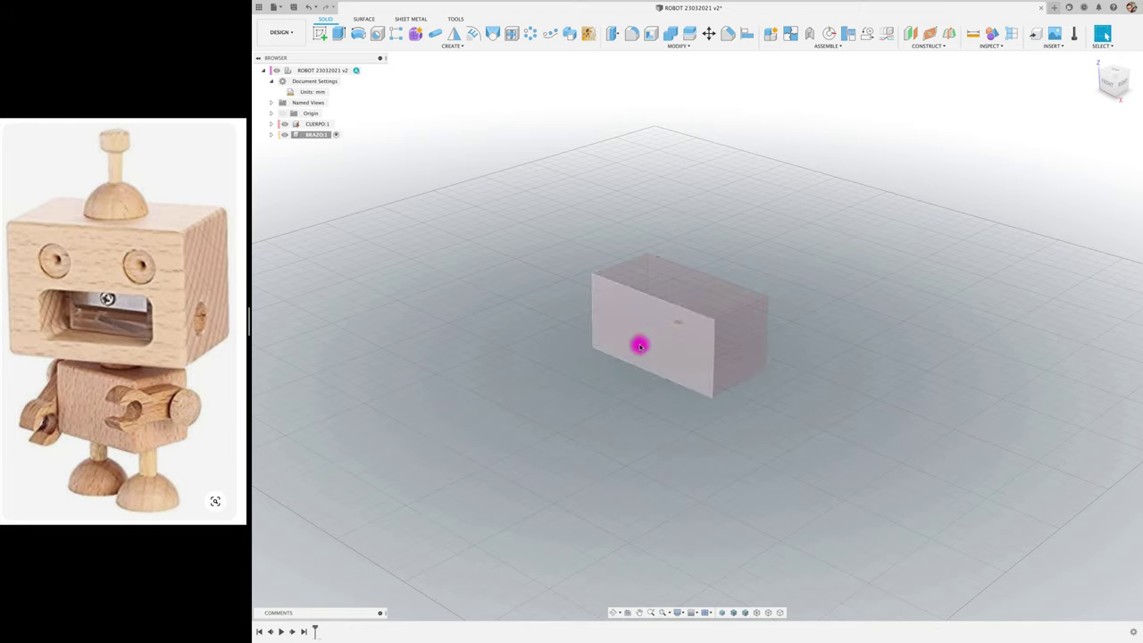
click(741, 327)
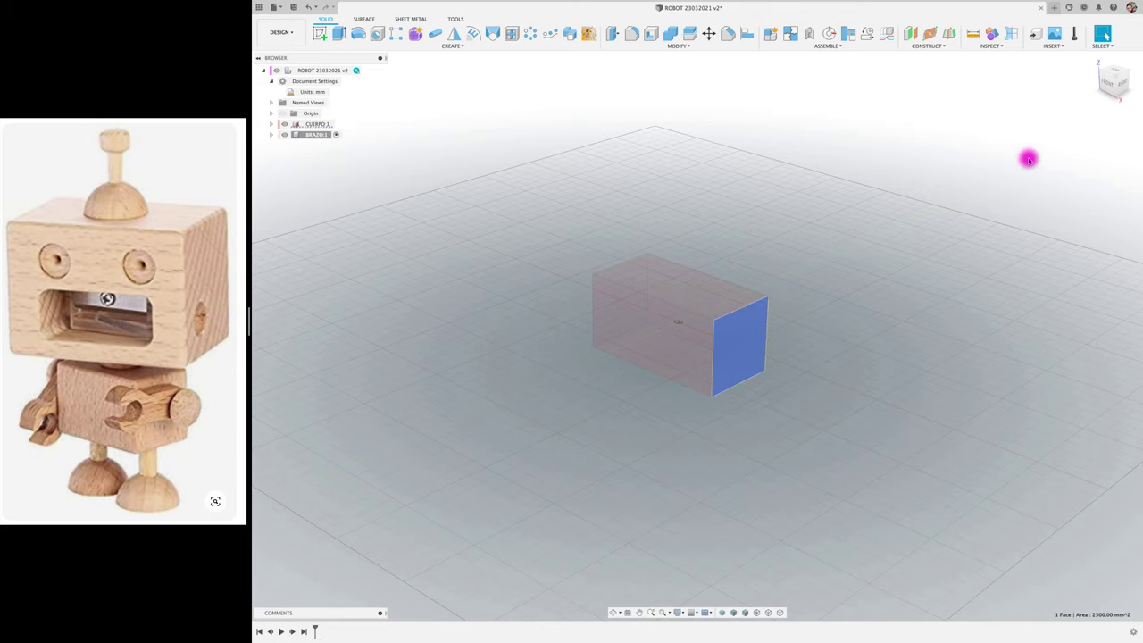
- Sketch on the end face from the right view, drawing a vertical slot down from the origin
click(1122, 84)
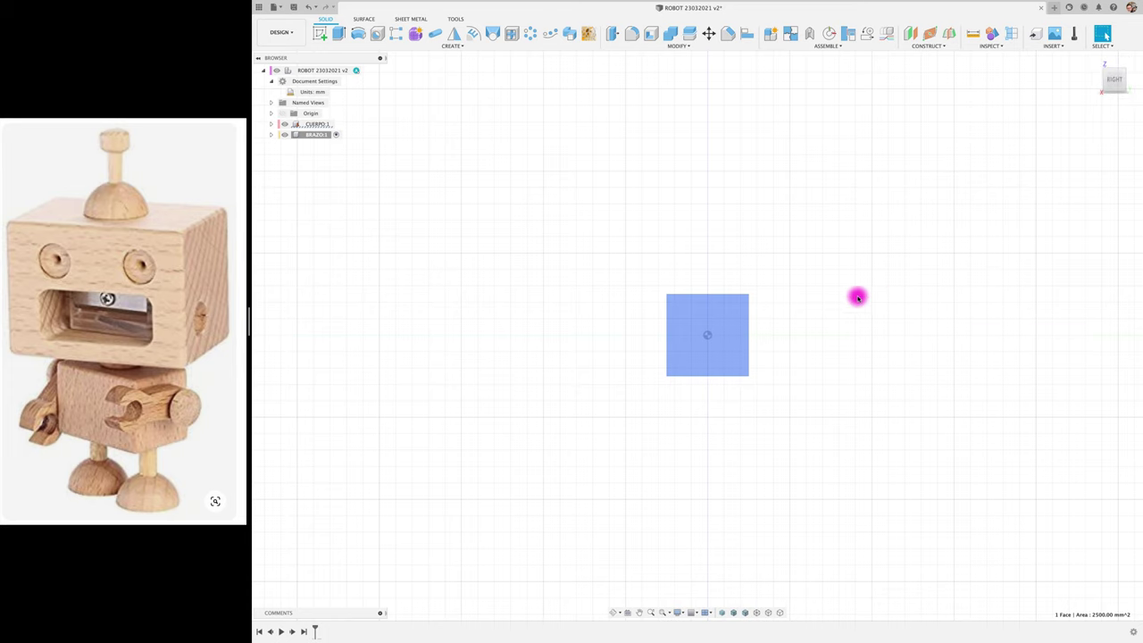
click(322, 32)
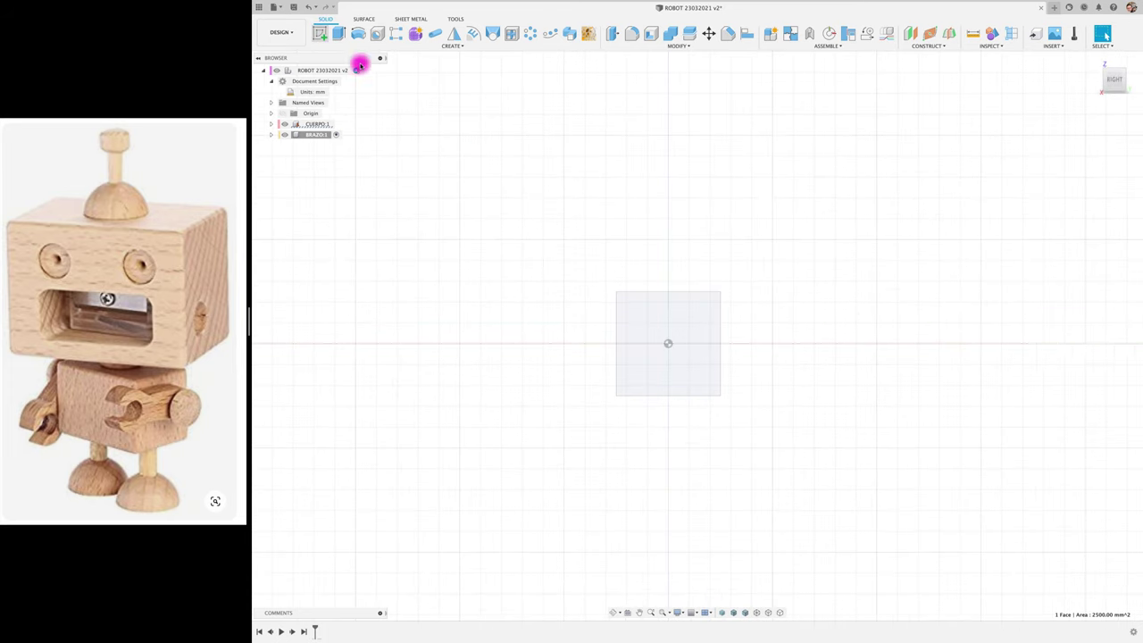
click(704, 320)
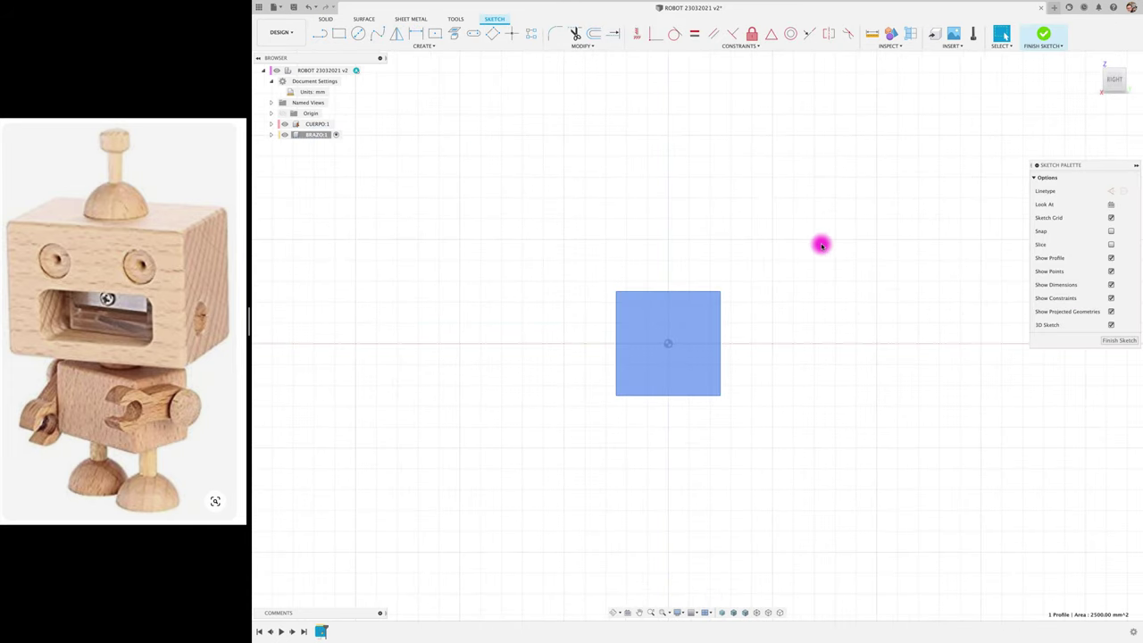
click(420, 46)
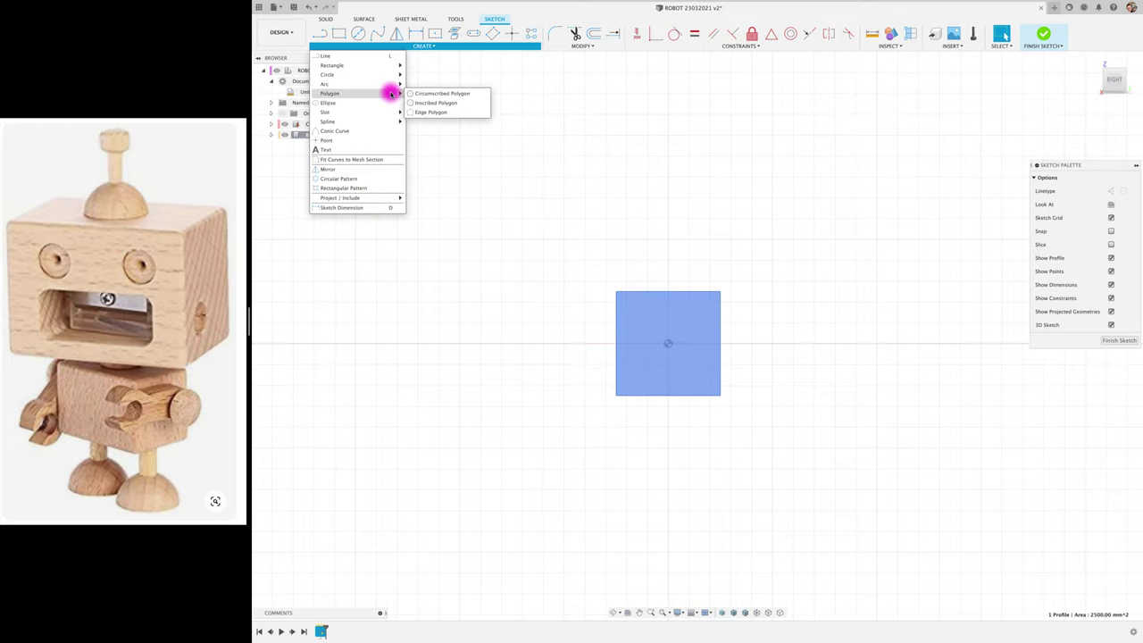
mouse_move(325, 111)
click(435, 111)
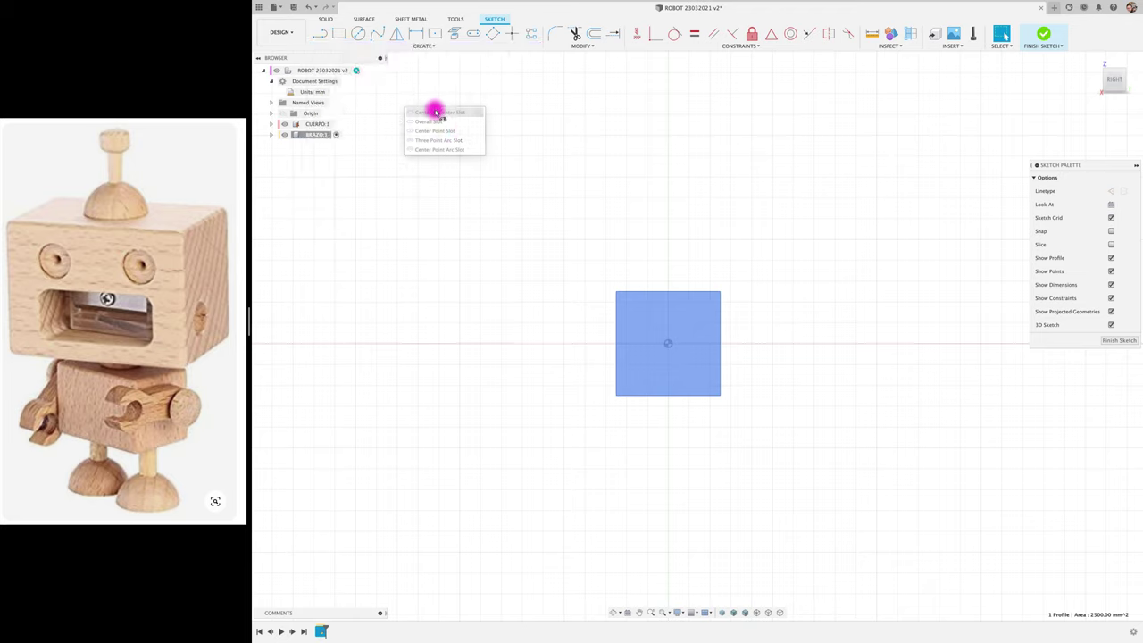
click(668, 343)
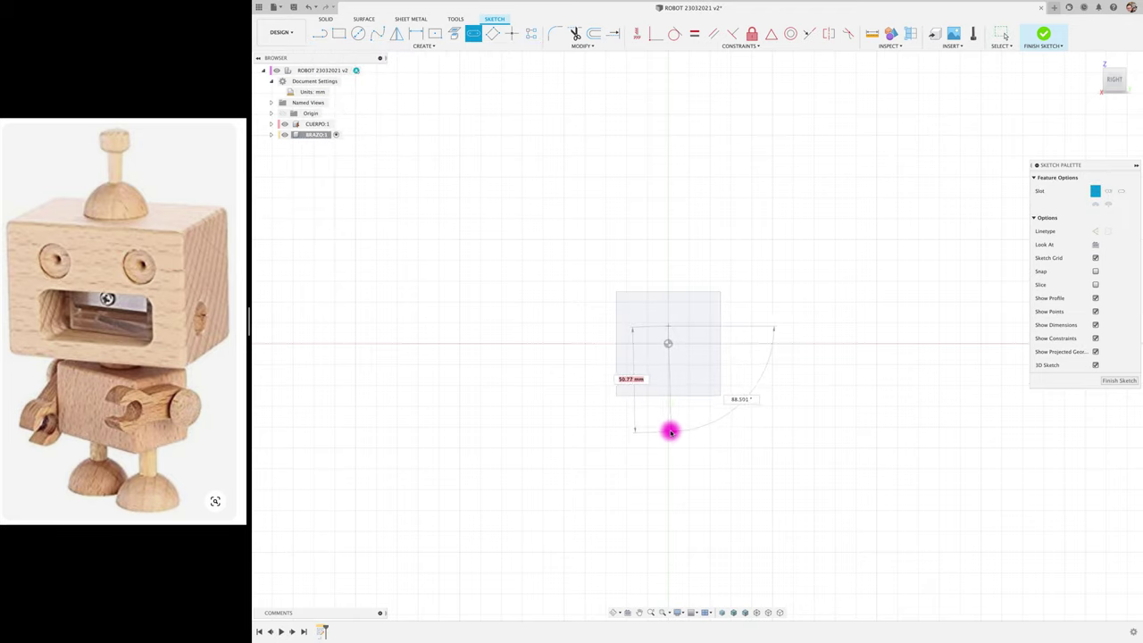
click(669, 407)
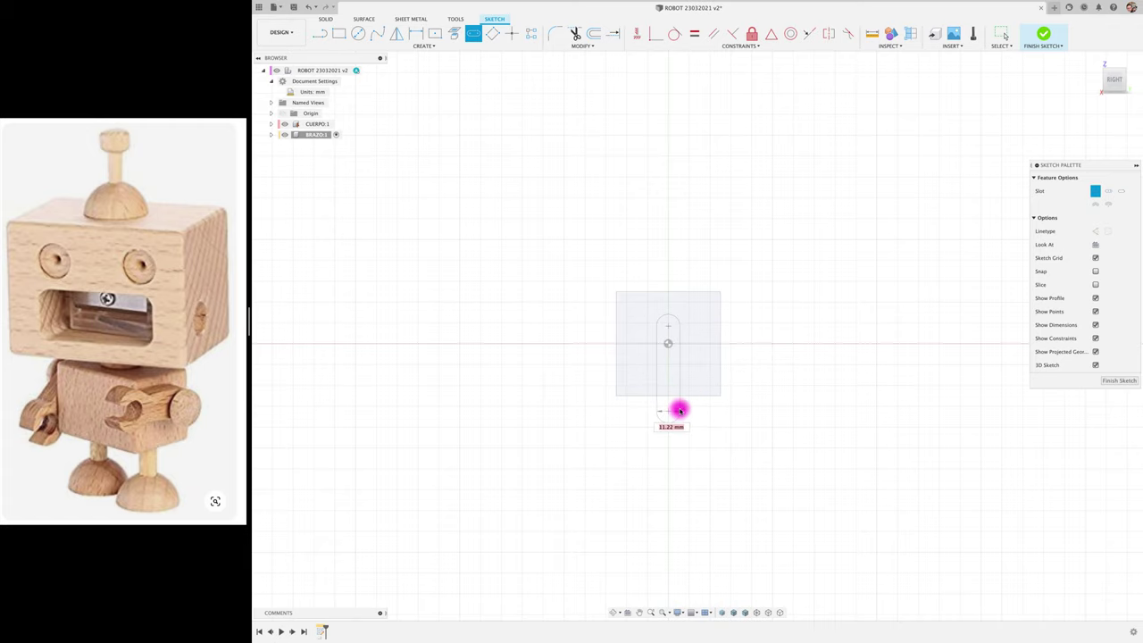
click(687, 408)
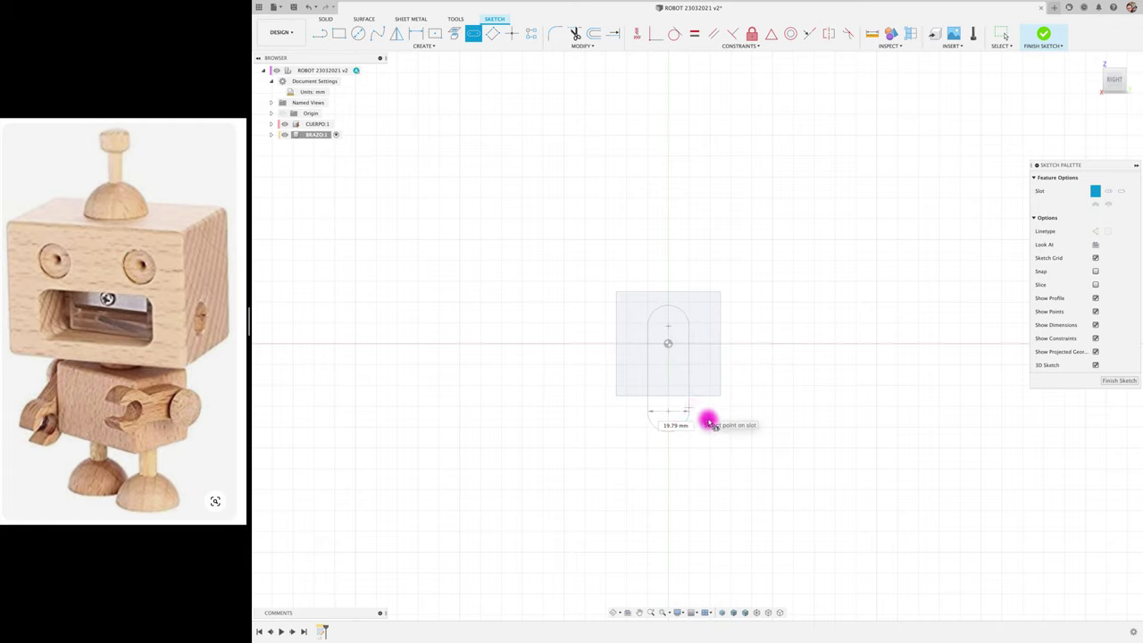
key(Escape)
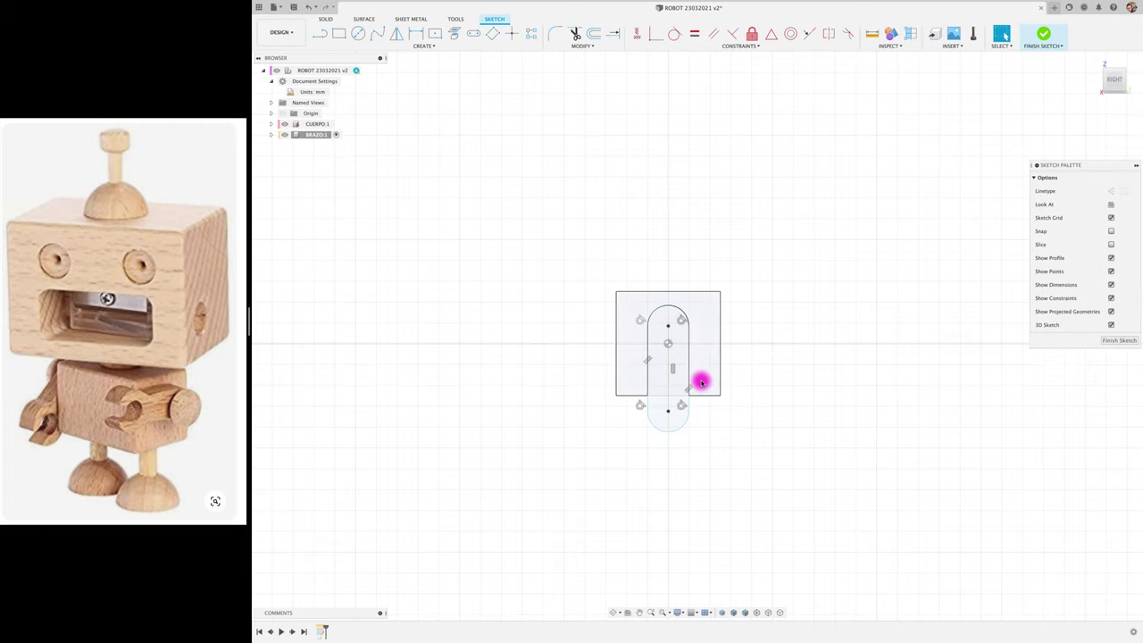
- Fix the slot's top centre point in place
key(r)
click(687, 370)
text(20)
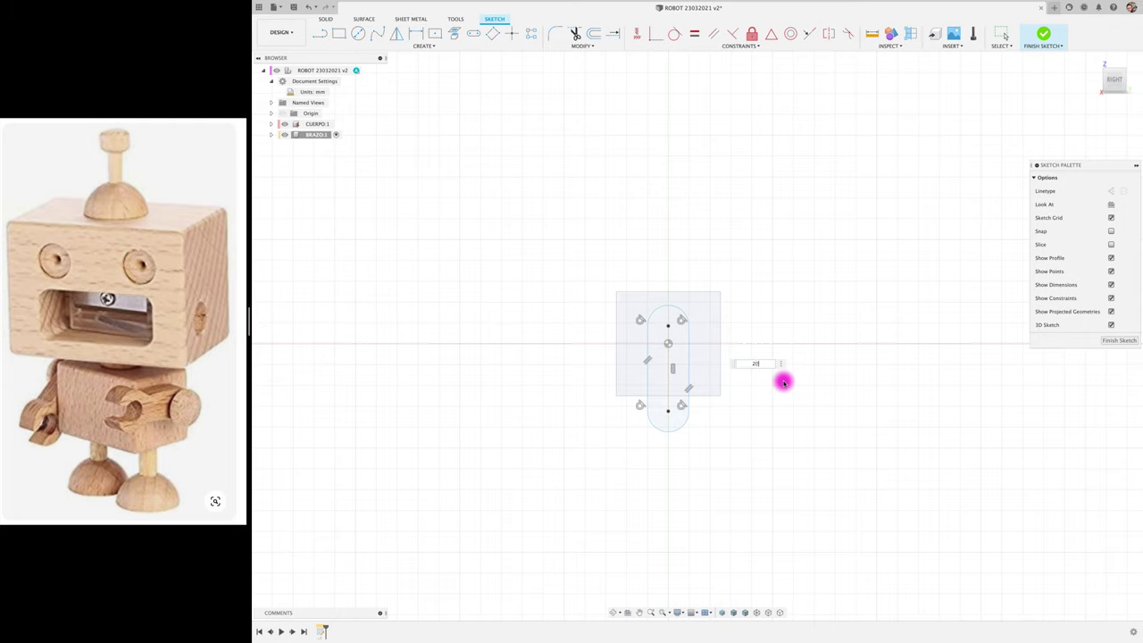
key(Return)
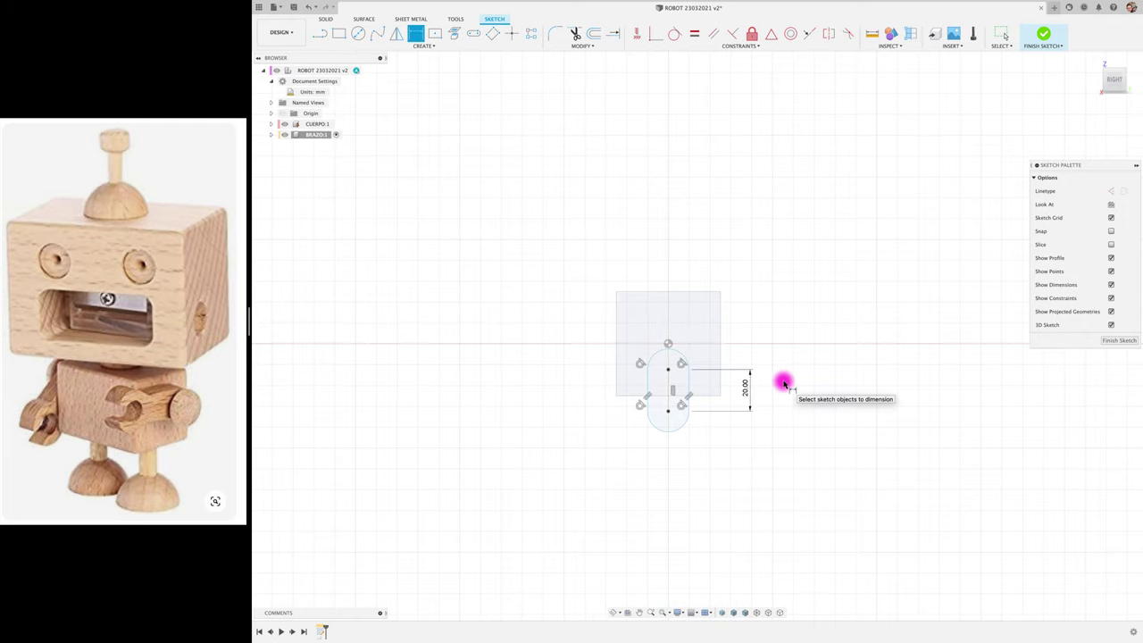
key(Escape)
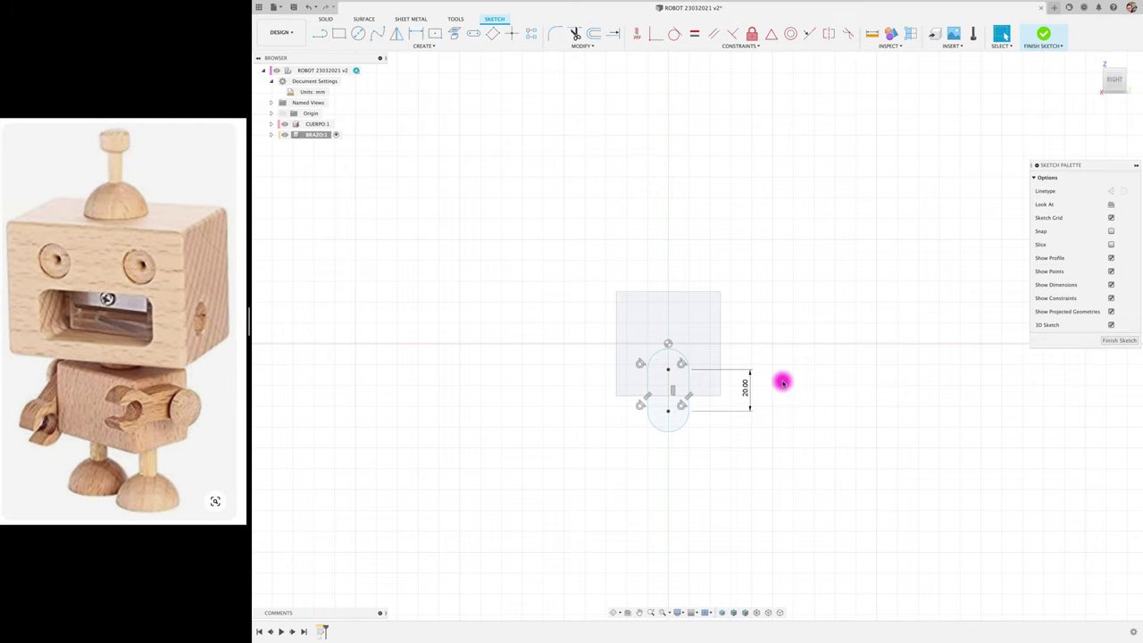
key(ctrl+z)
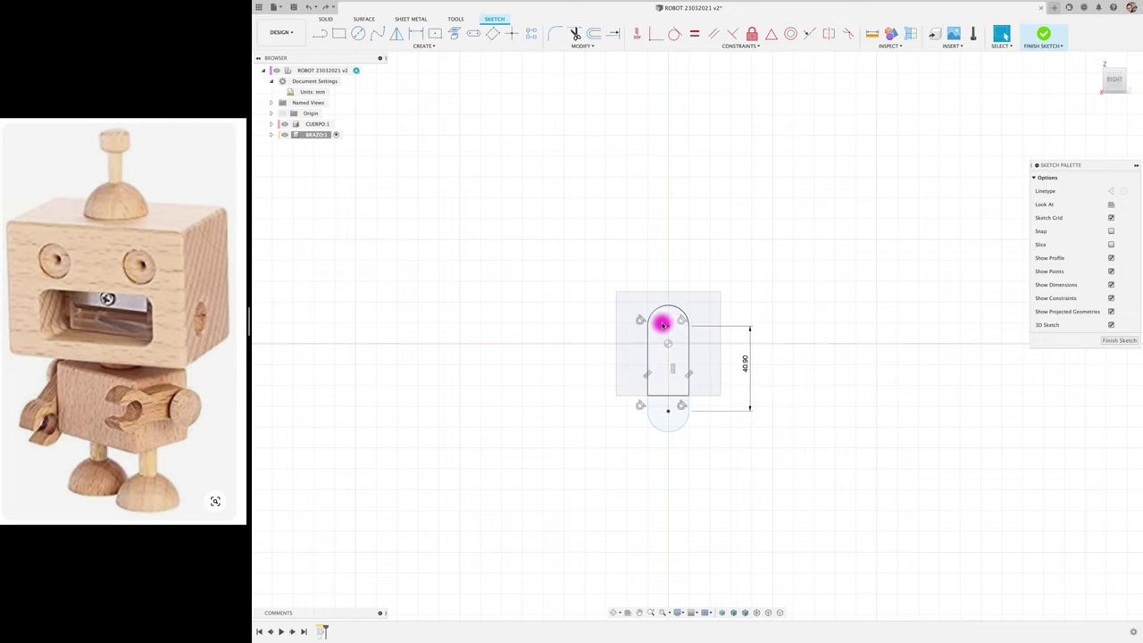
click(668, 326)
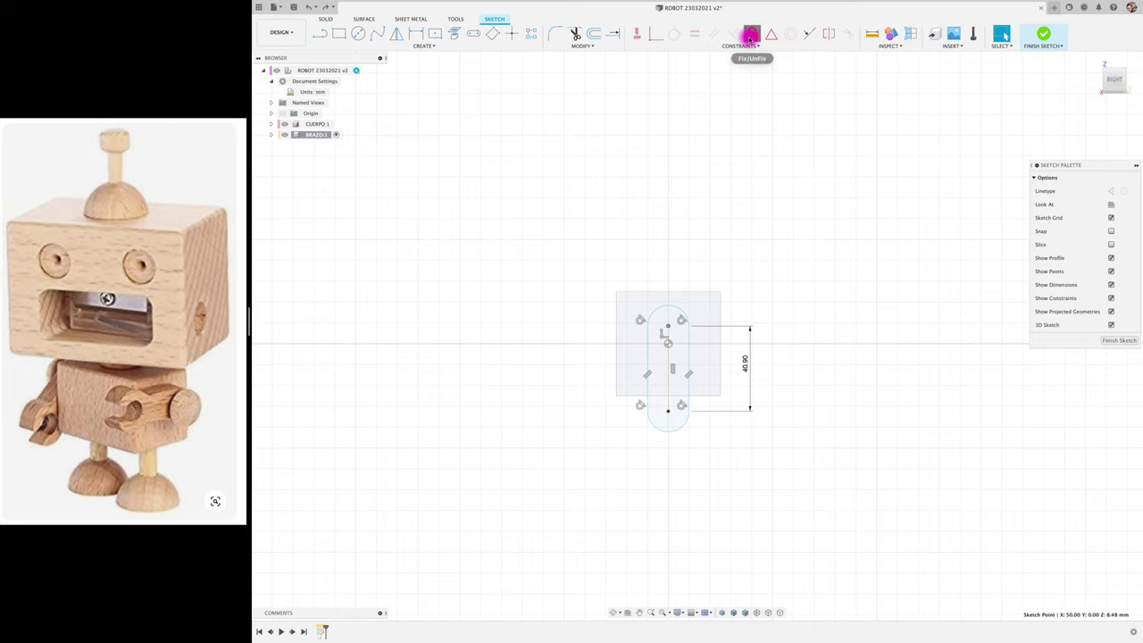
click(752, 33)
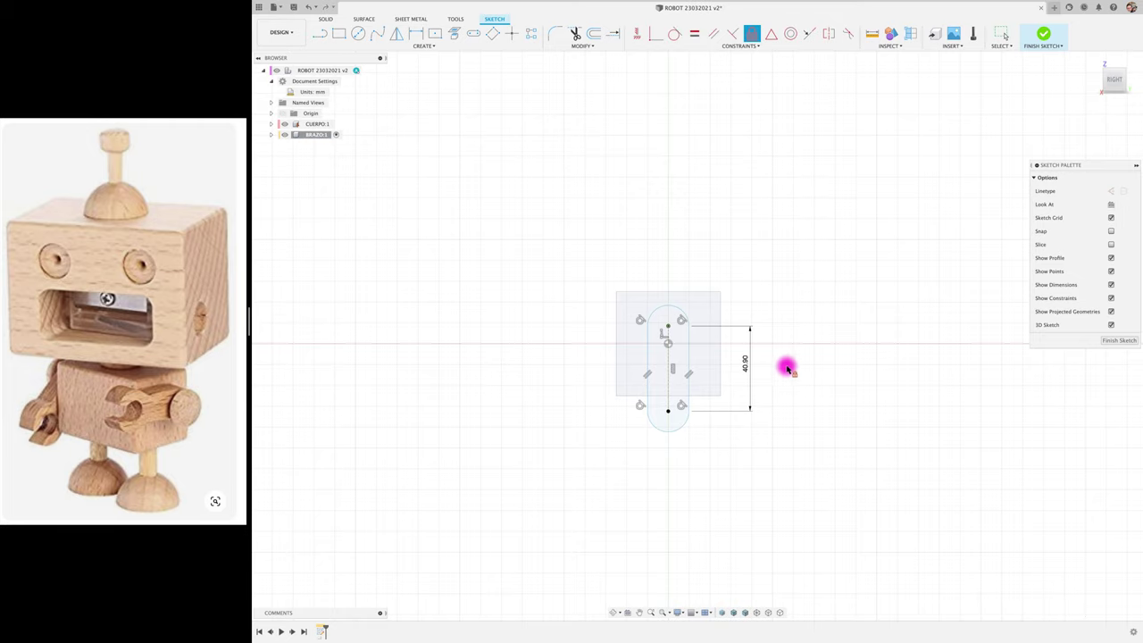
click(668, 326)
- Set the slot's centre-to-centre length dimension to 22 mm
double_click(745, 366)
text(20)
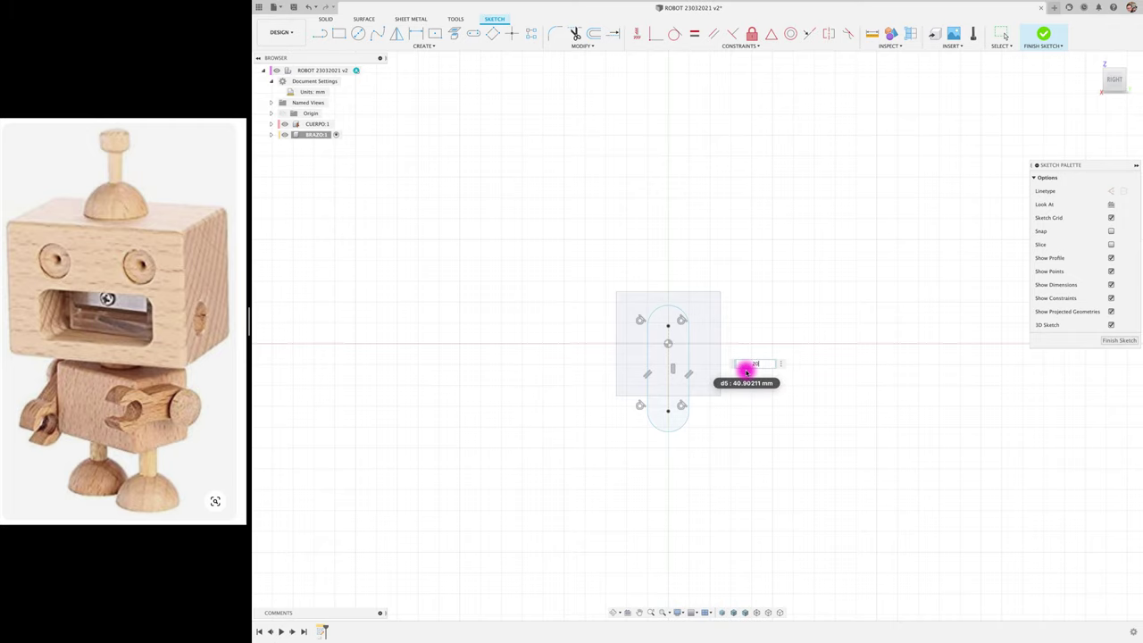
key(Return)
key(ctrl+z)
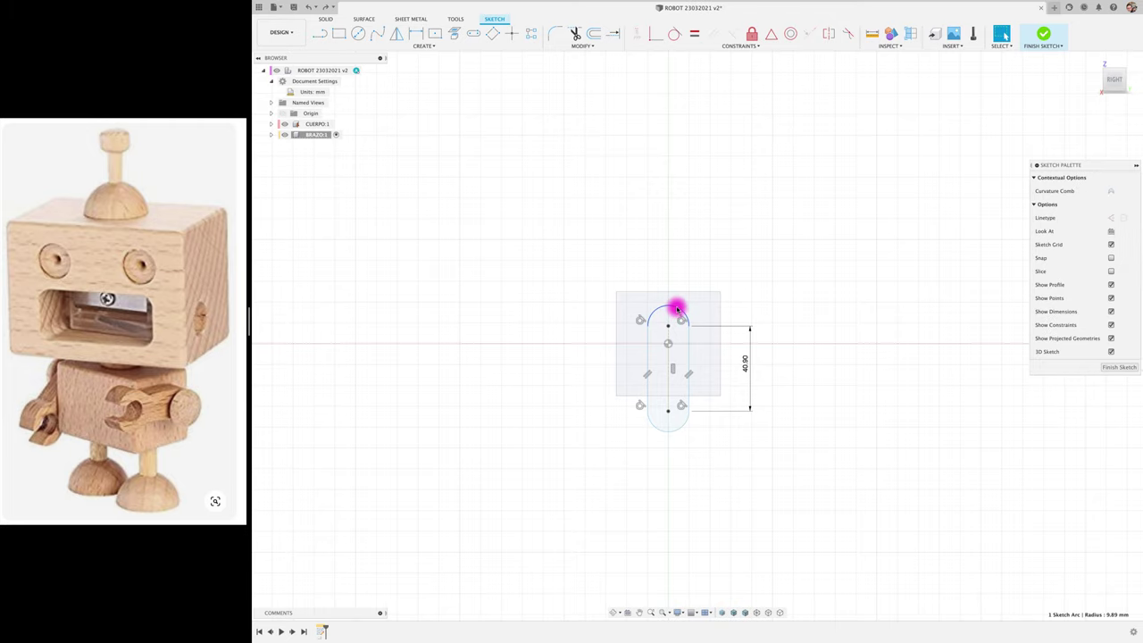
click(751, 33)
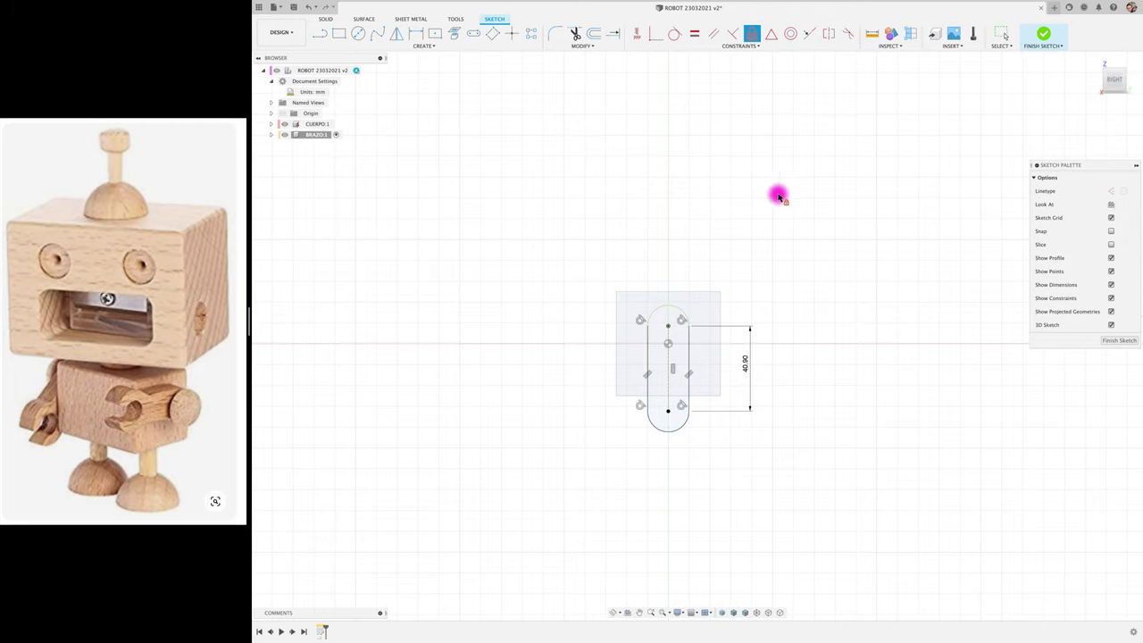
double_click(744, 366)
text(20)
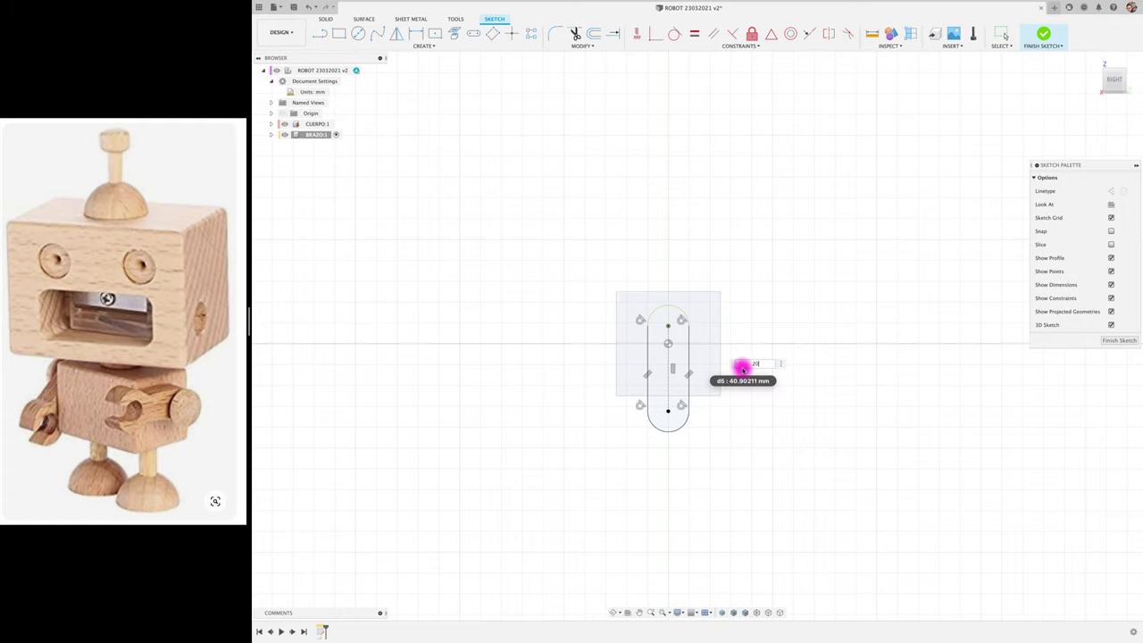
key(Return)
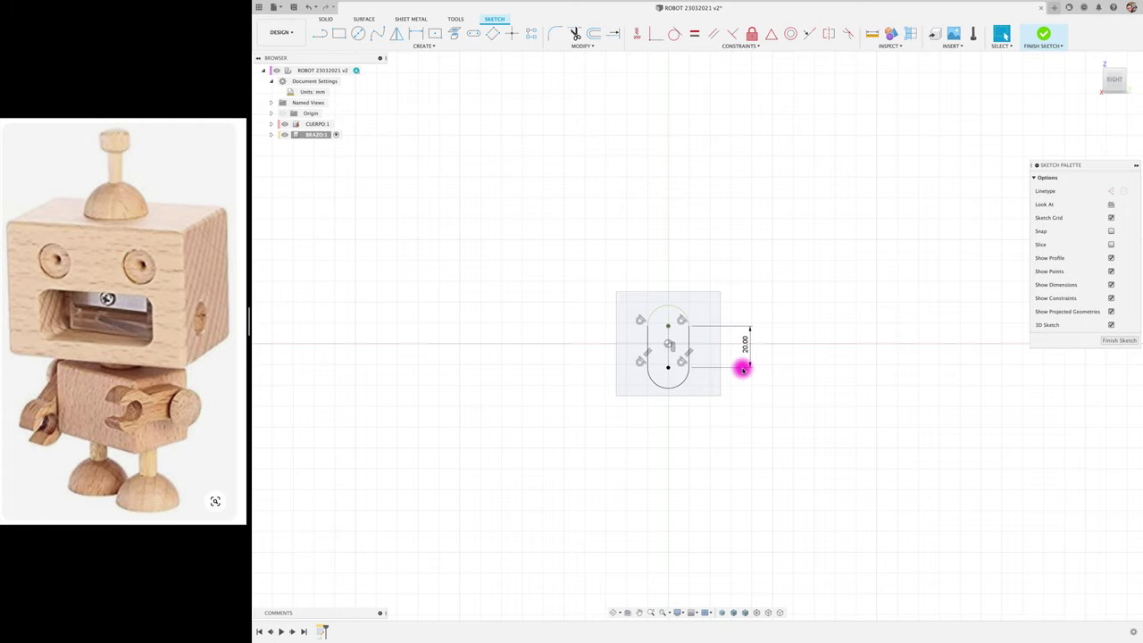
double_click(744, 353)
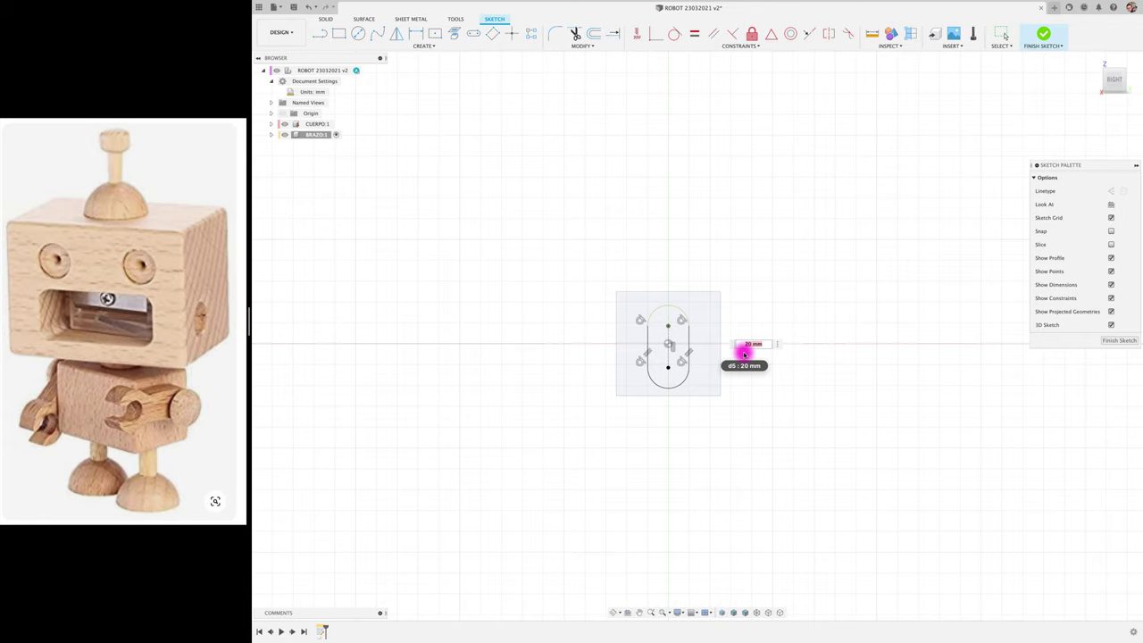
text(22)
key(Return)
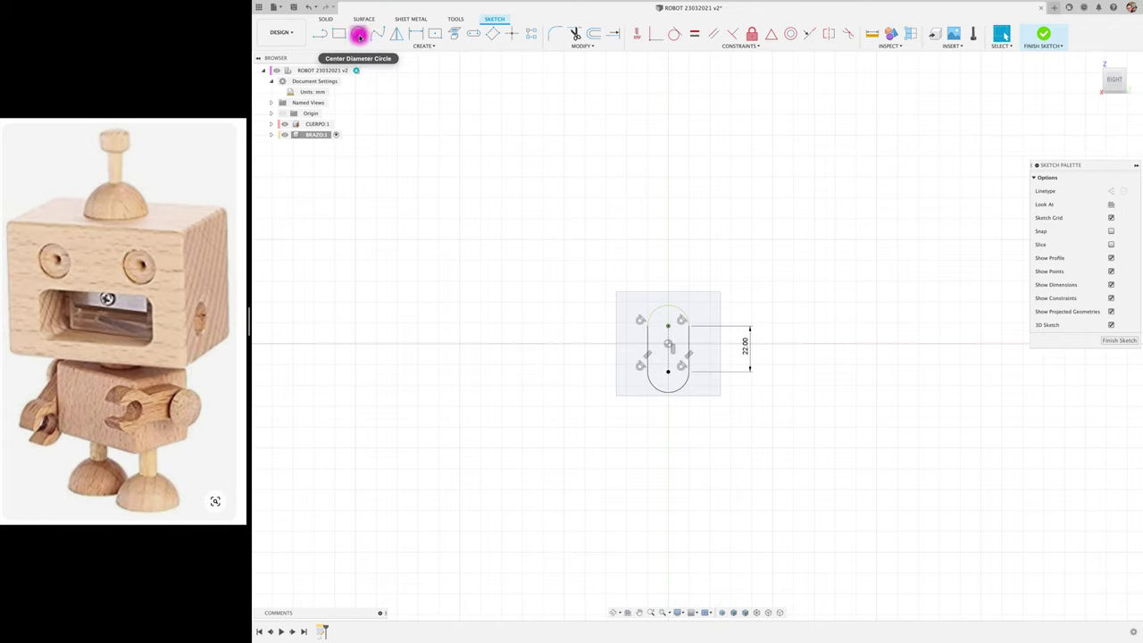
- Draw a Ø28 mm circle centred on the slot's bottom centre point
click(356, 34)
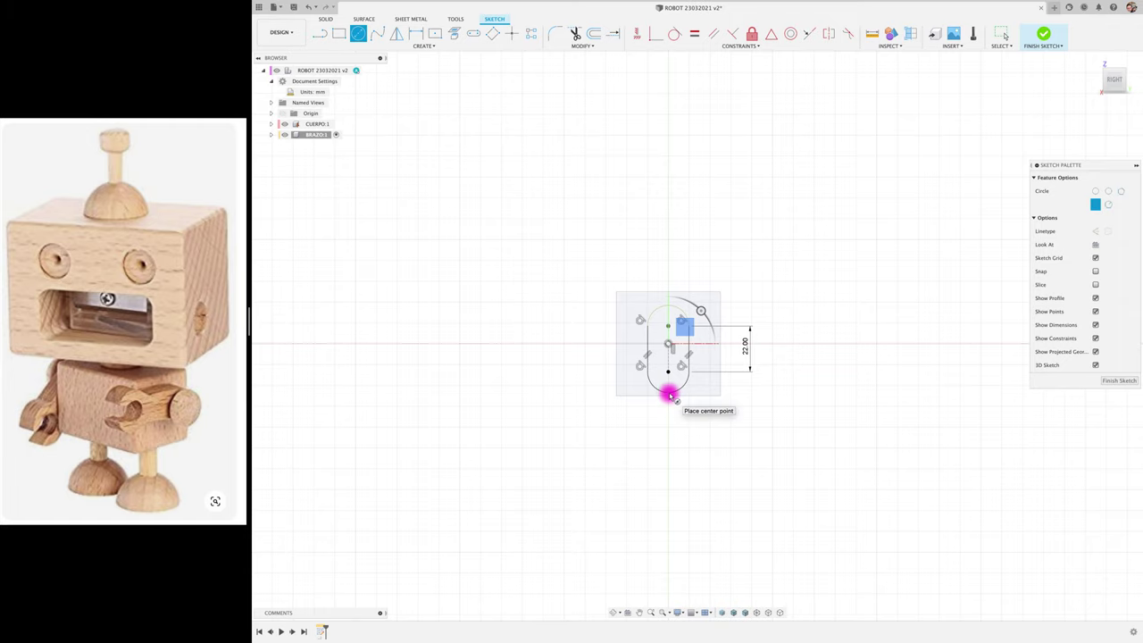
scroll(668, 393, up, 1)
scroll(667, 390, up, 1)
scroll(663, 387, up, 3)
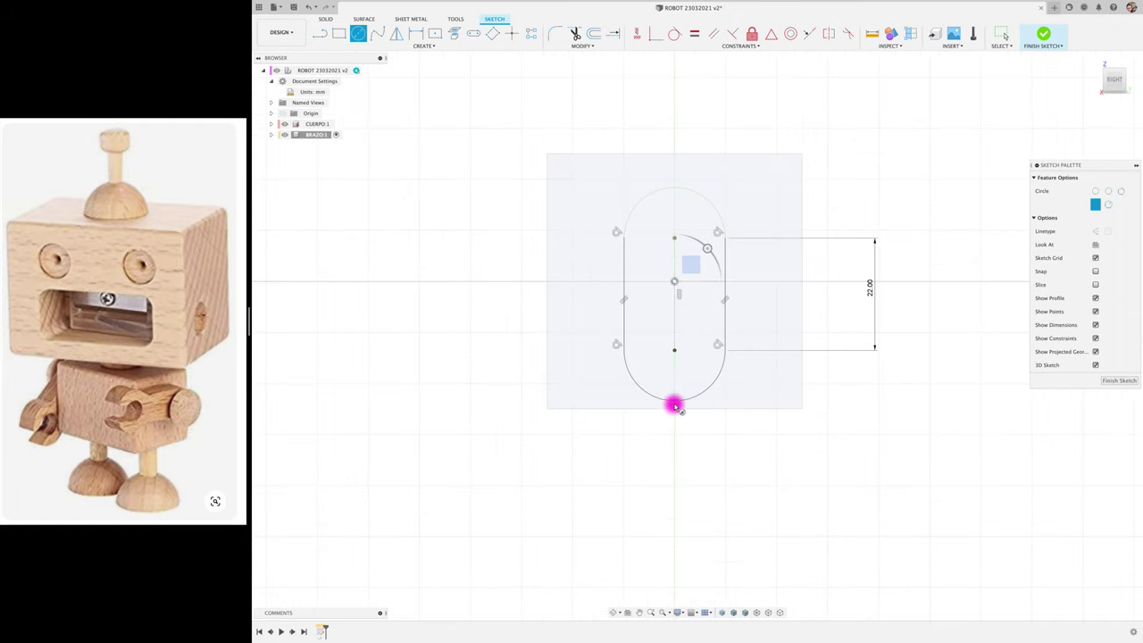
click(675, 399)
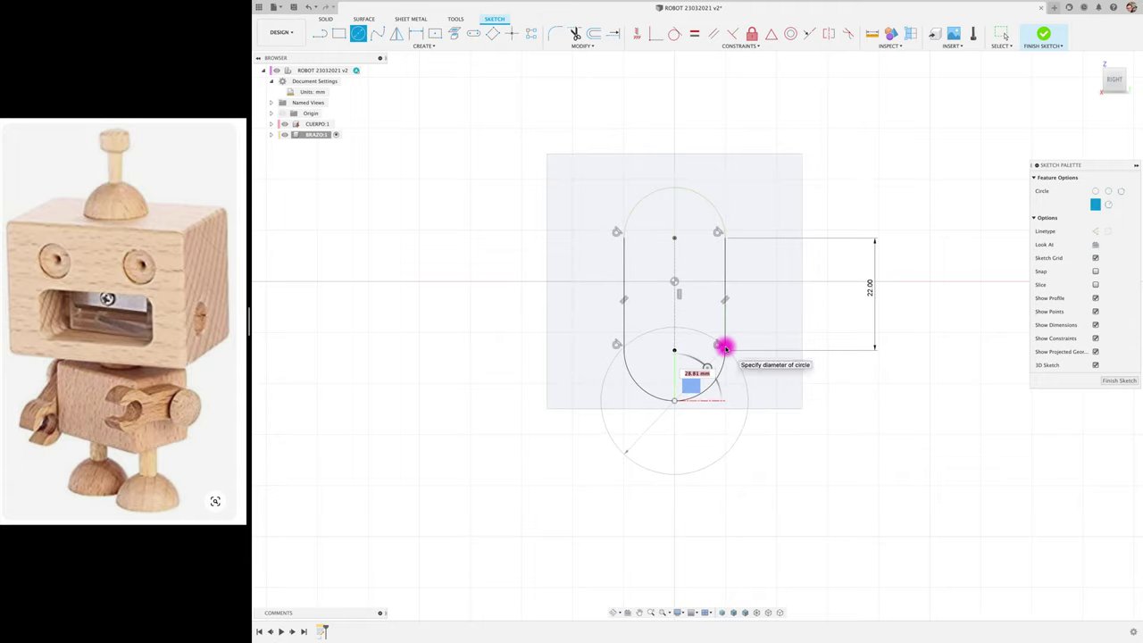
click(725, 348)
key(Escape)
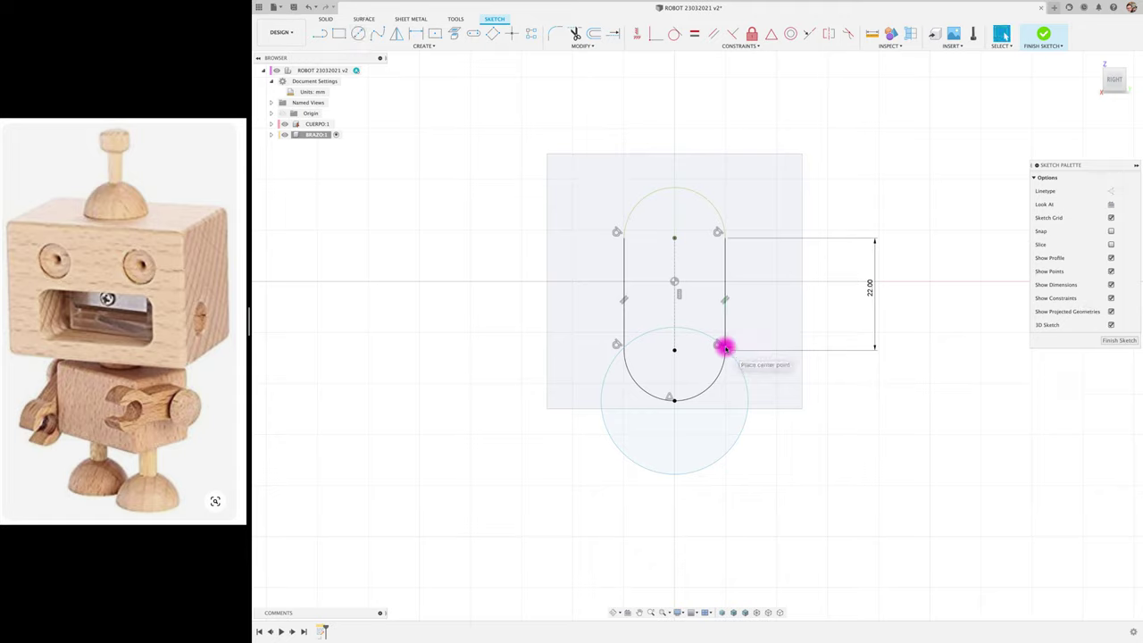
click(745, 385)
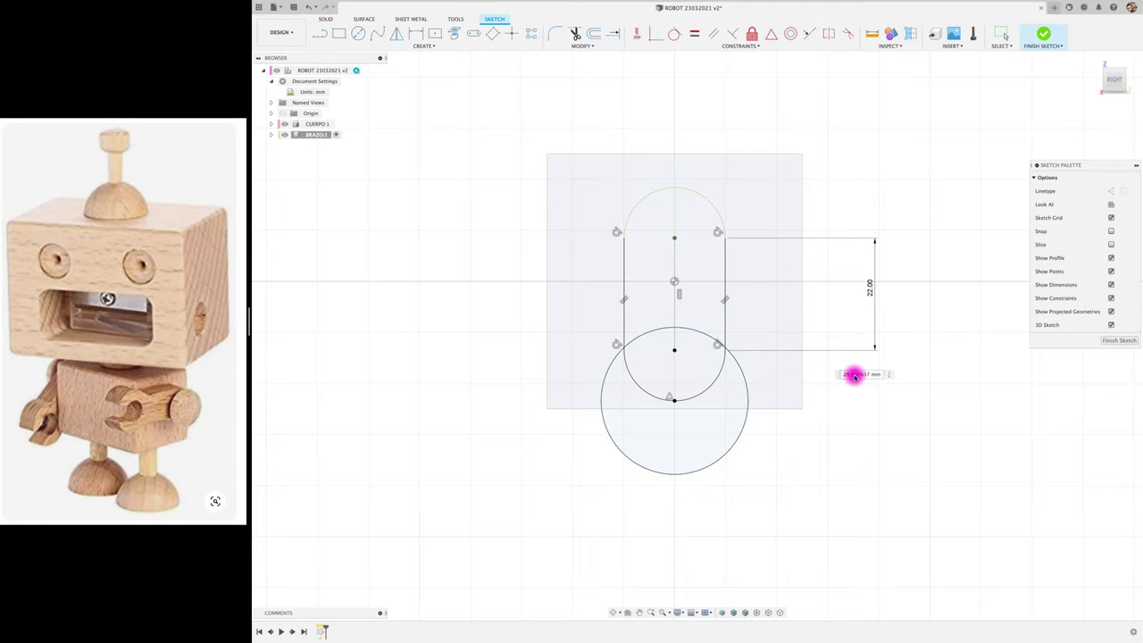
click(855, 376)
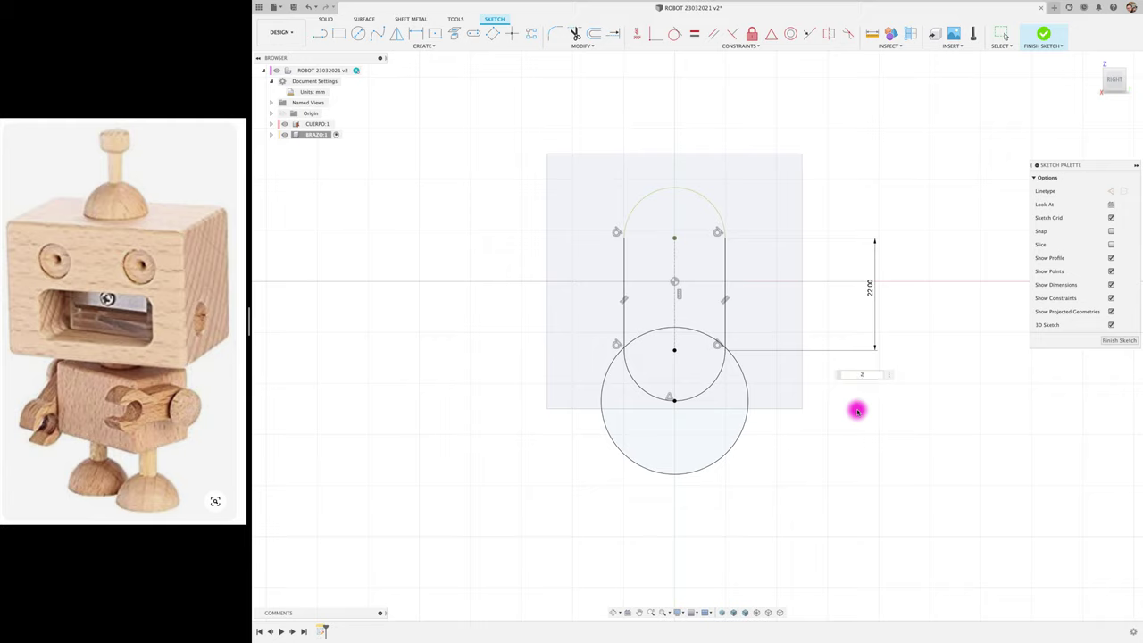
text(8)
key(Return)
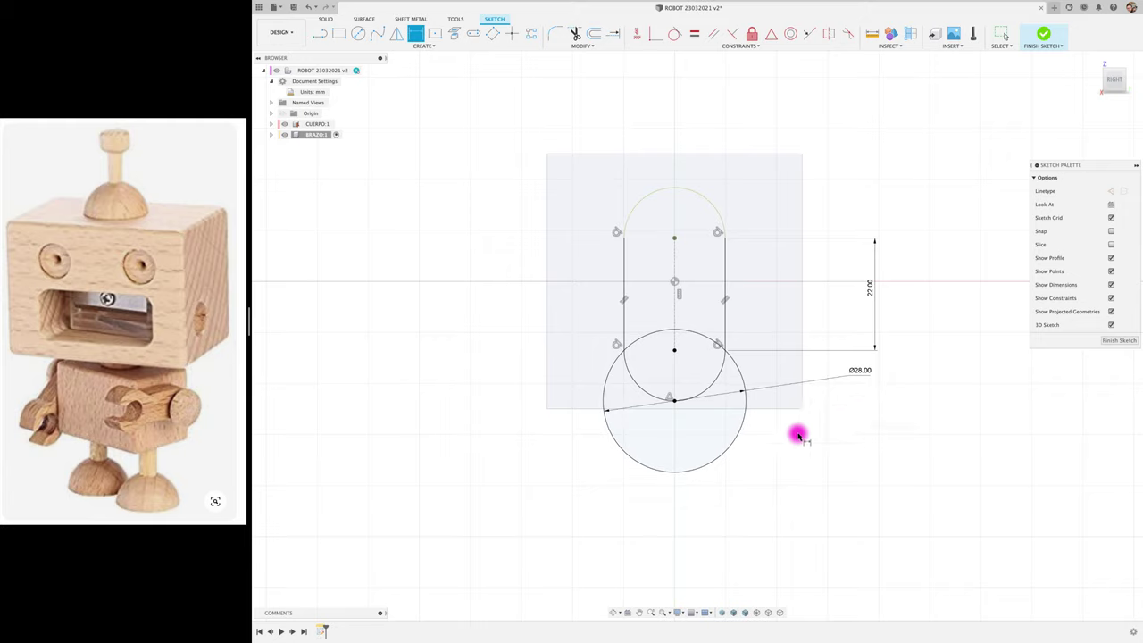
- Add a concentric inner circle dimensioned to Ø12 mm
click(358, 33)
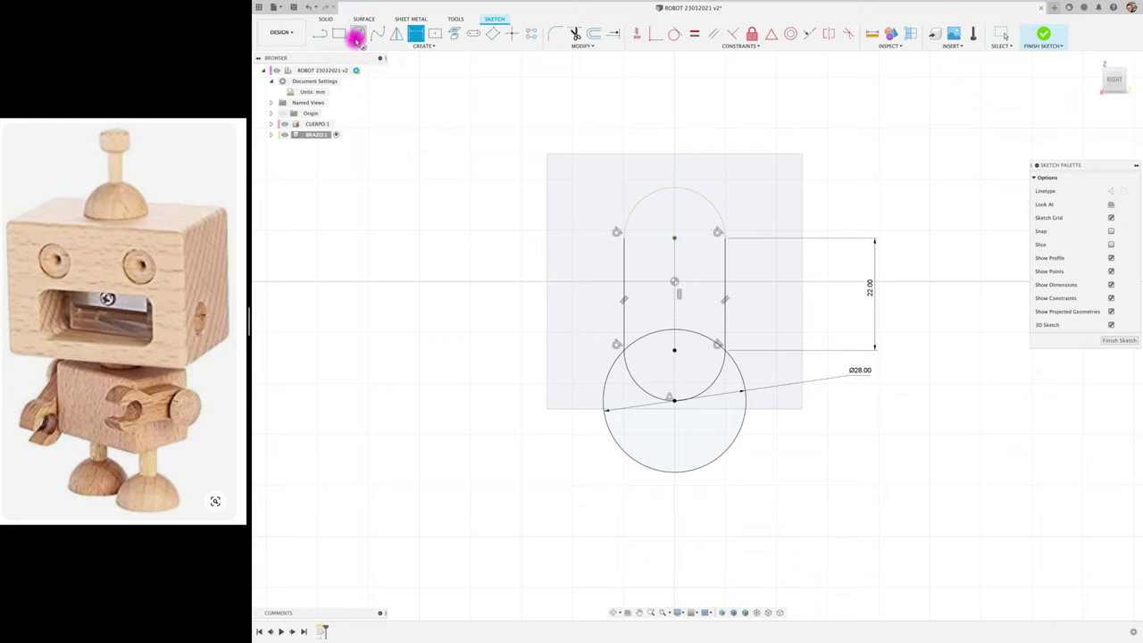
click(674, 400)
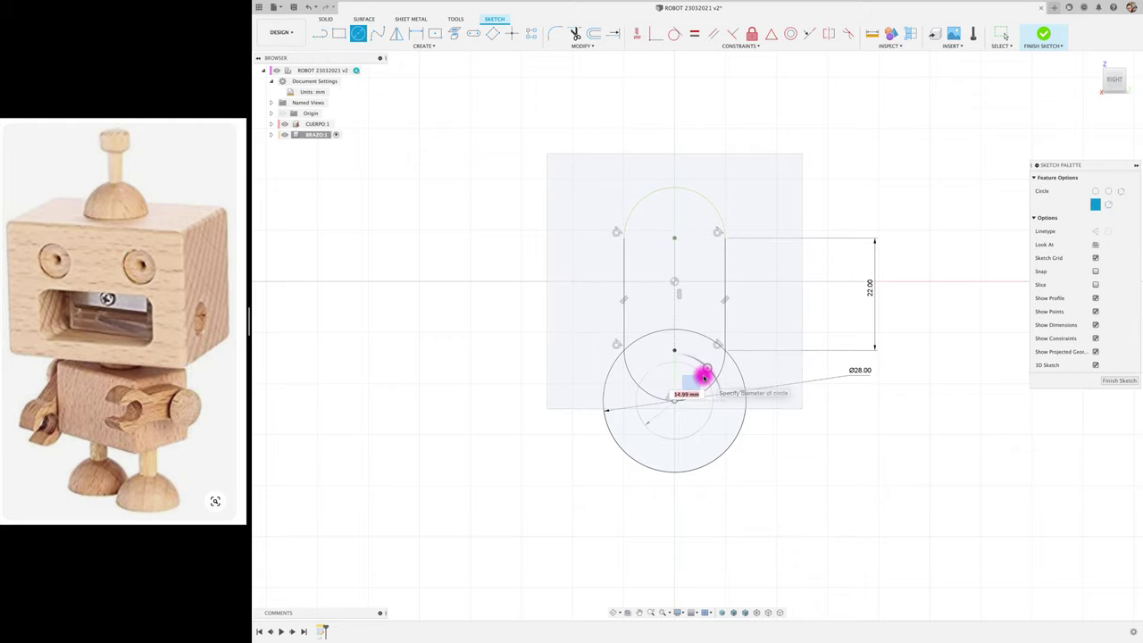
click(703, 382)
key(Escape)
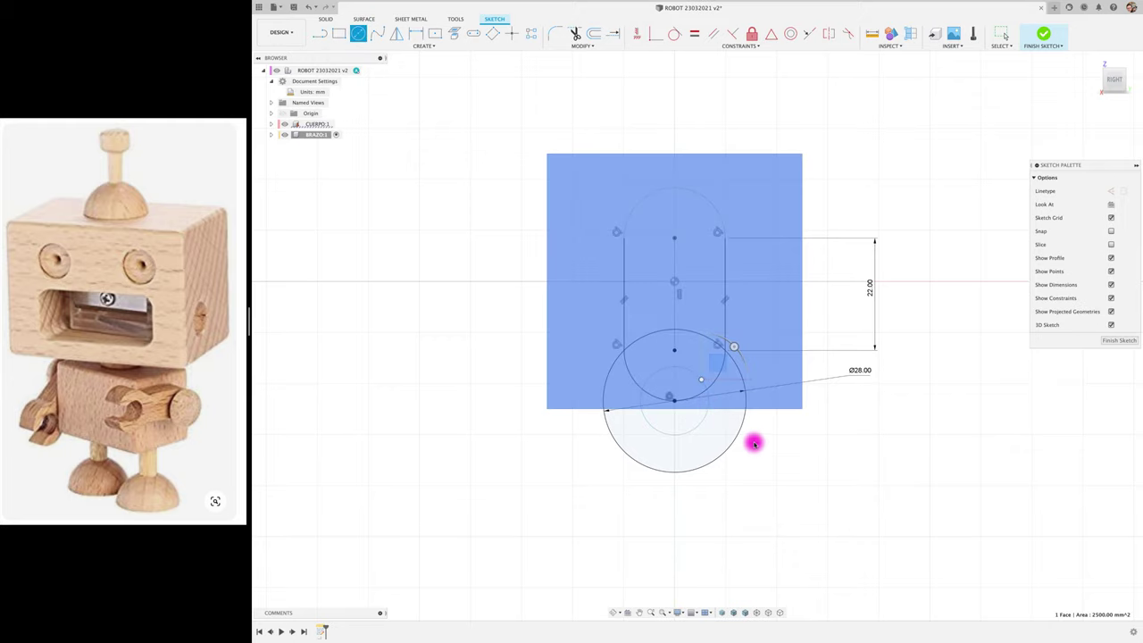
key(d)
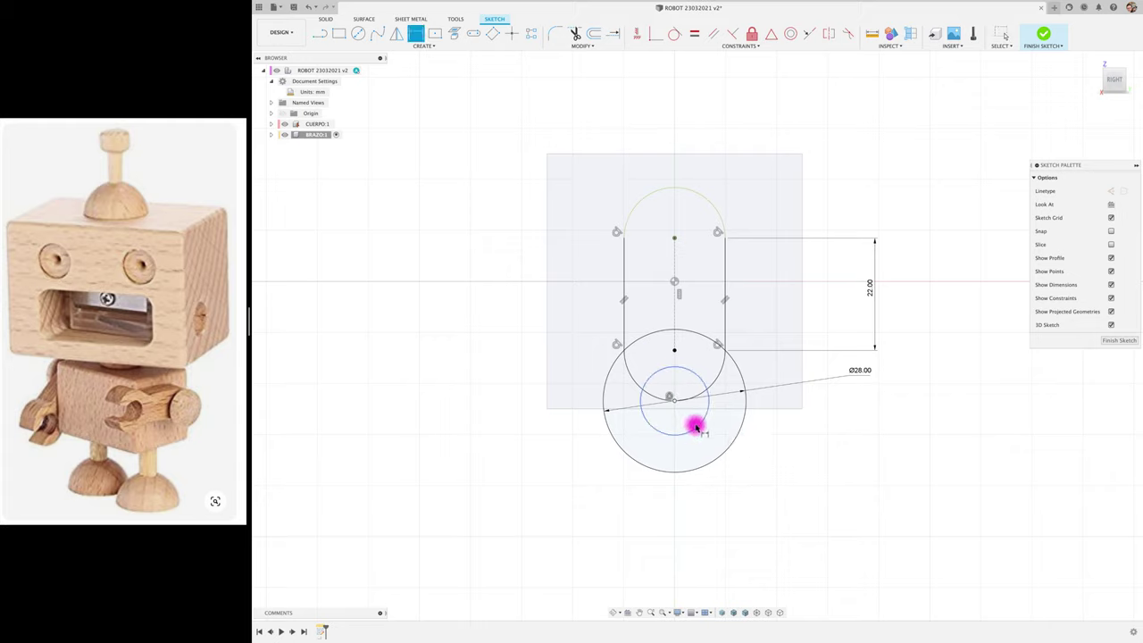
click(696, 425)
click(785, 466)
text(12)
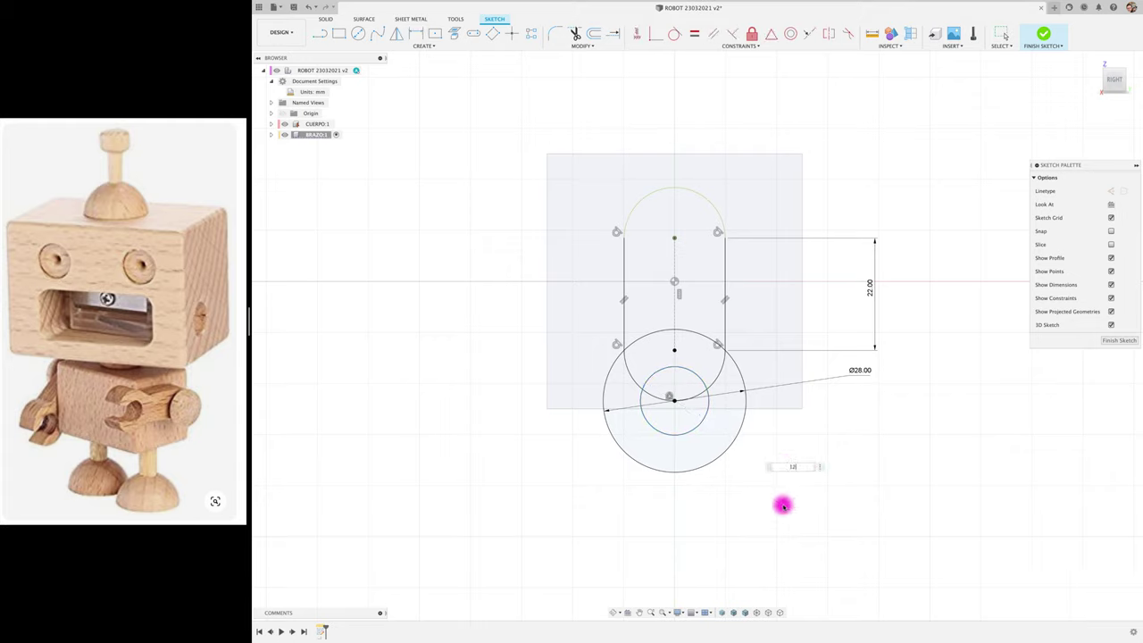
key(Return)
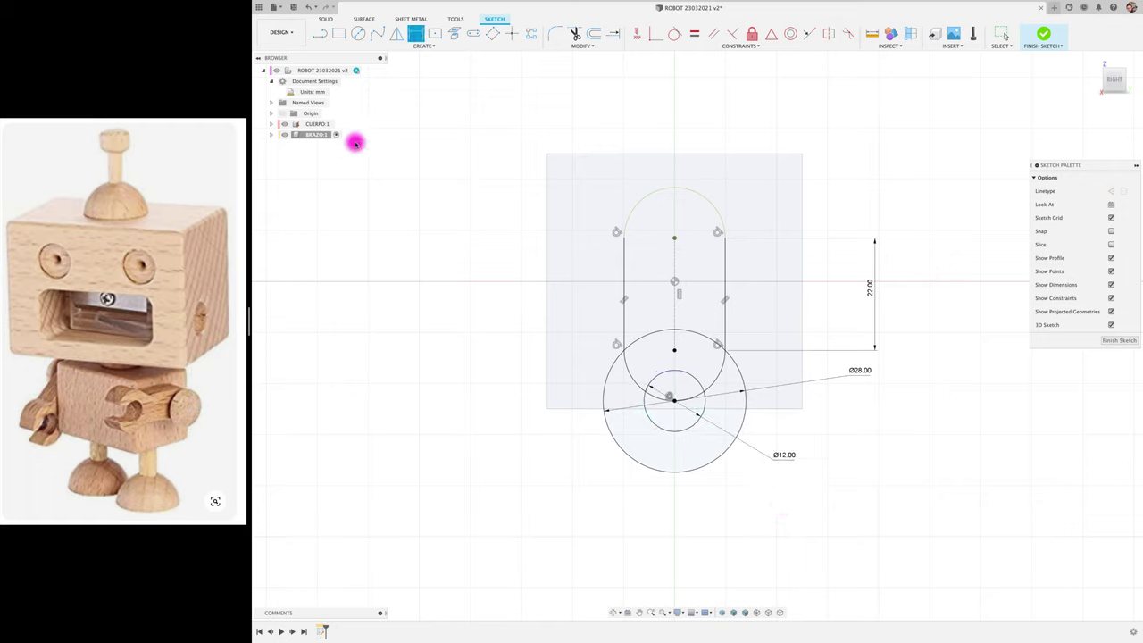
- Draw a diagonal line from the circles' centre down to the right
click(319, 33)
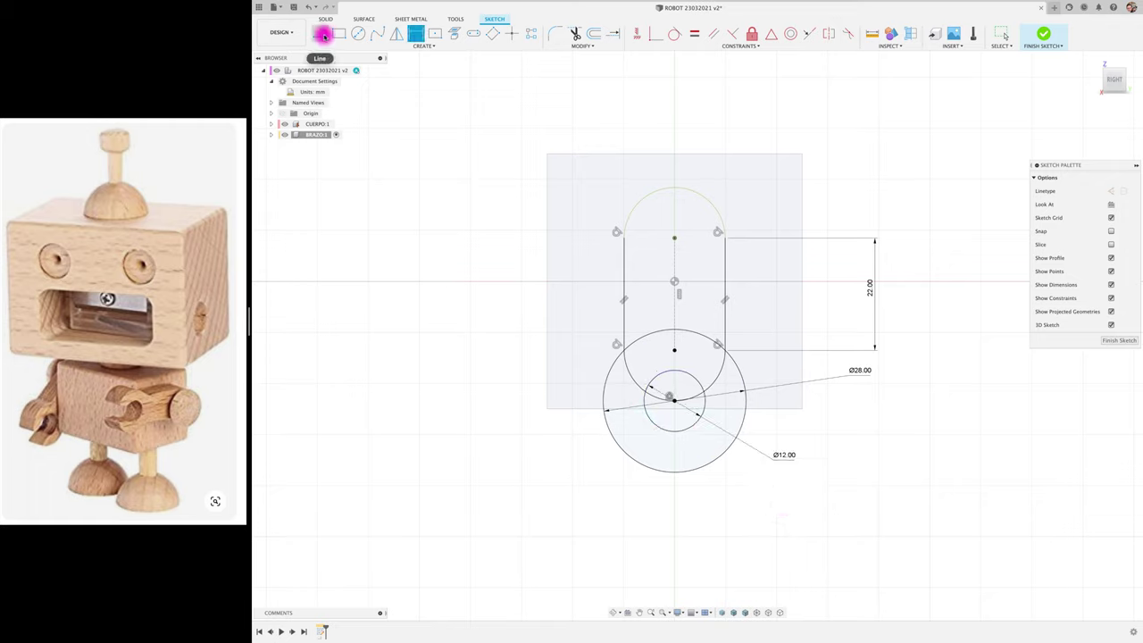
click(674, 401)
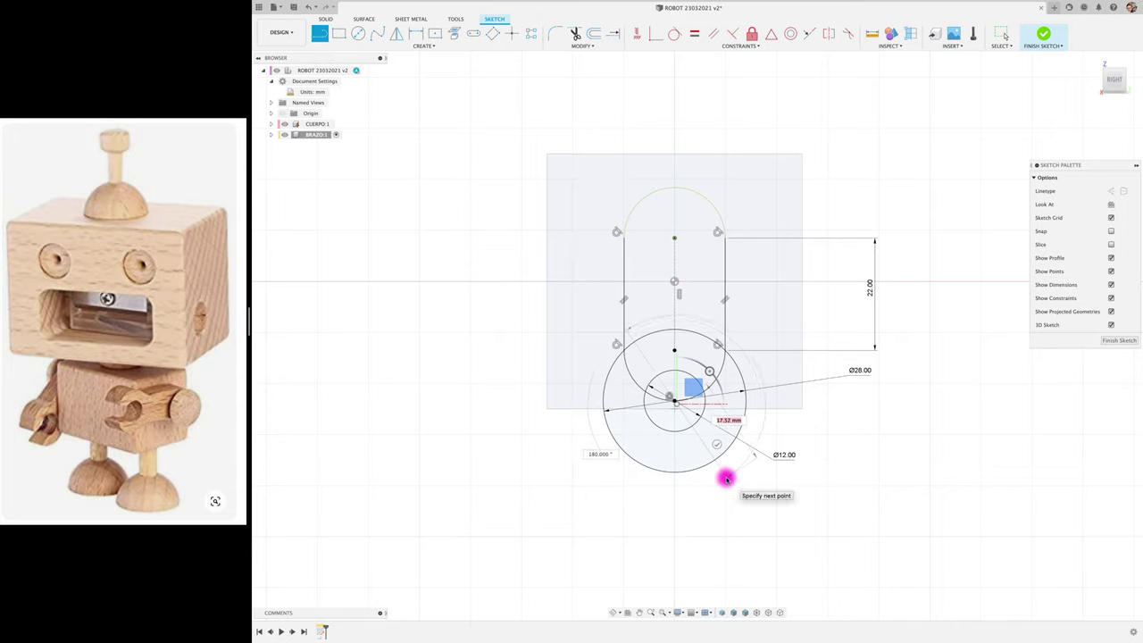
click(726, 479)
key(Escape)
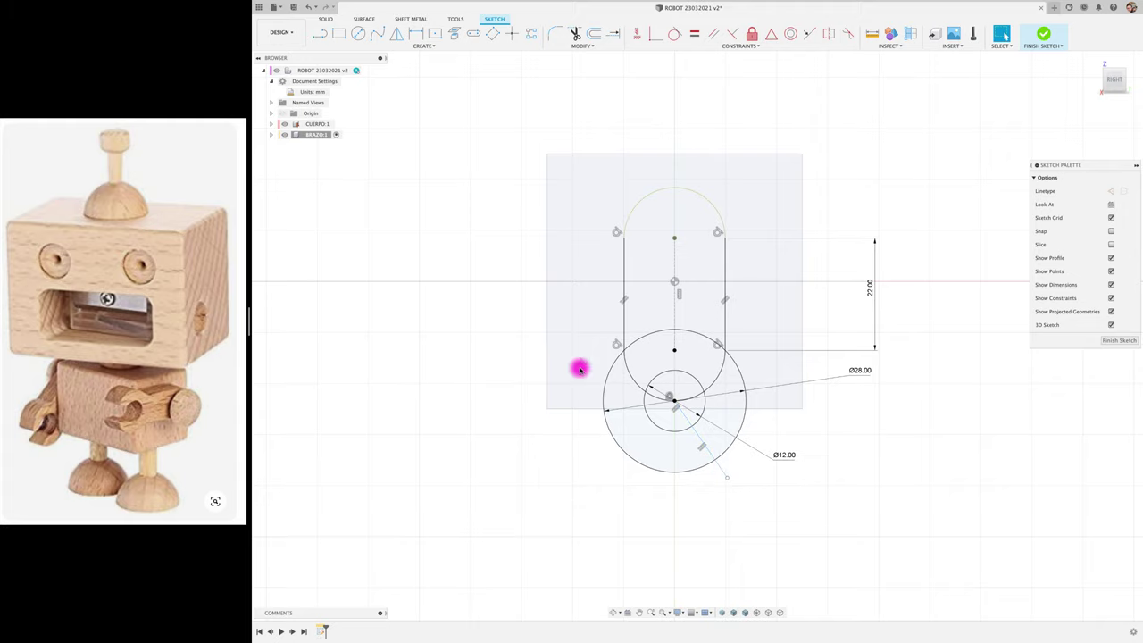
click(319, 34)
click(674, 237)
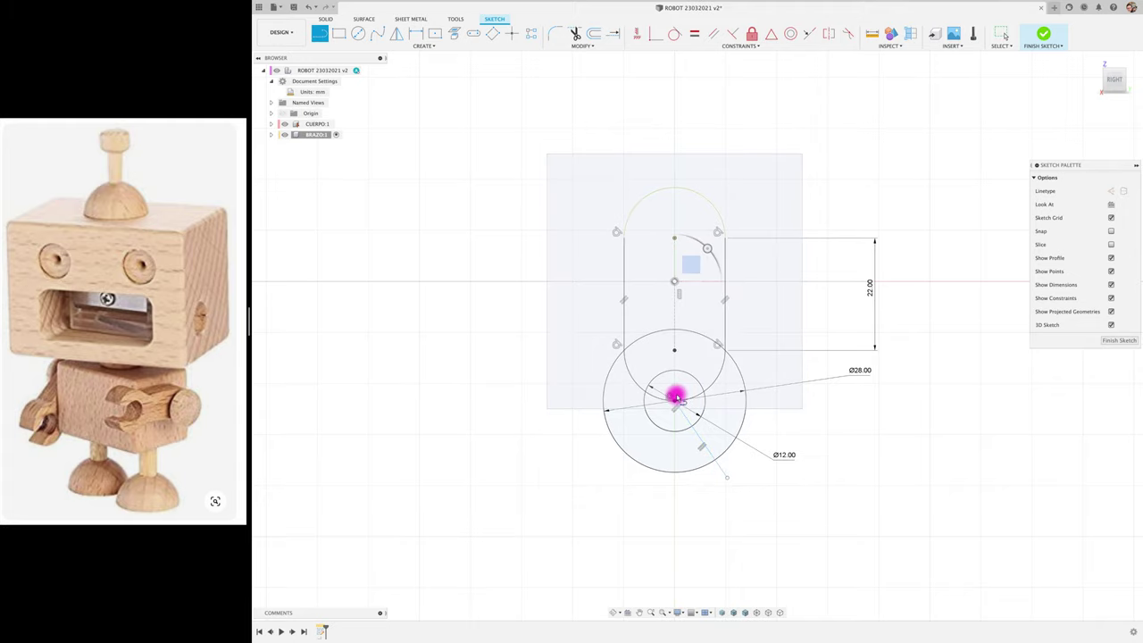
key(Escape)
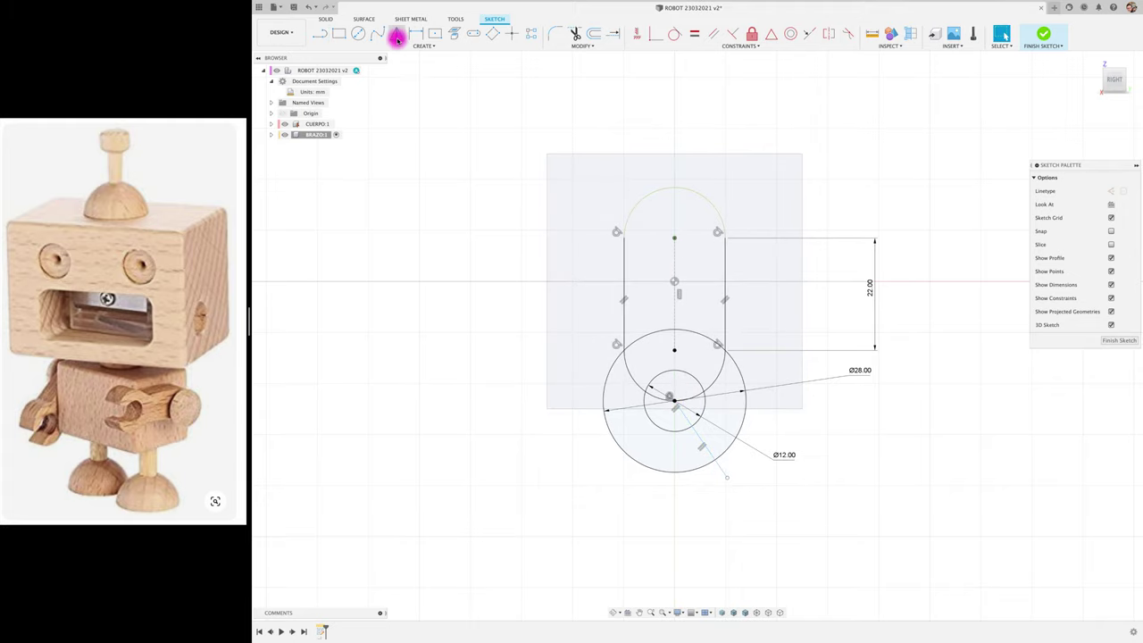
- Mirror the diagonal line about the vertical centre line
click(398, 35)
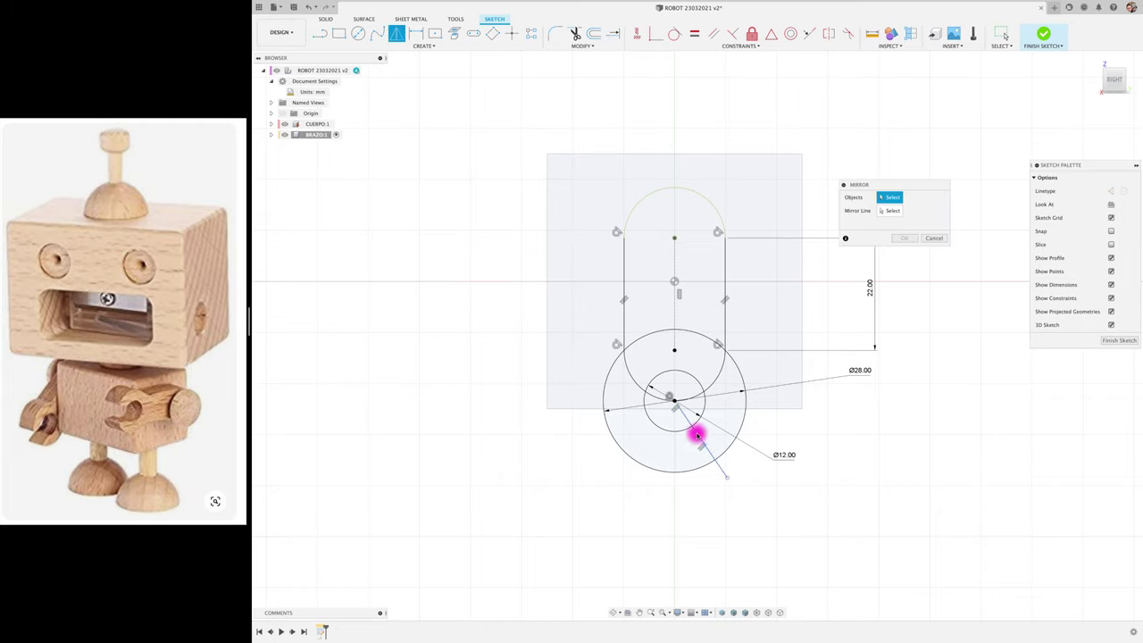
click(889, 210)
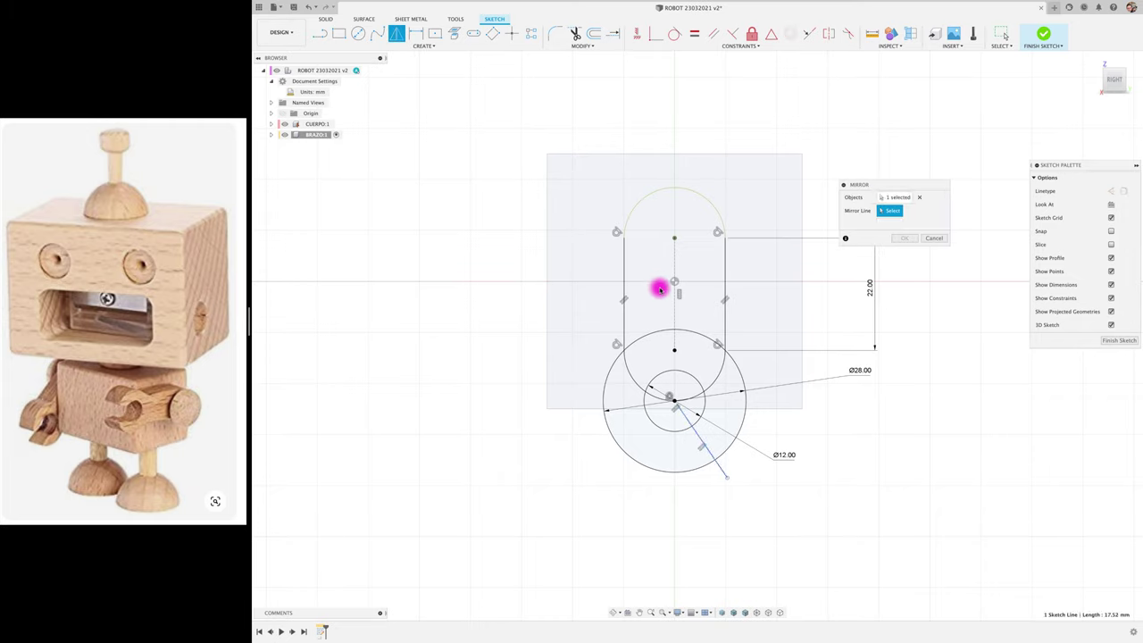
click(674, 273)
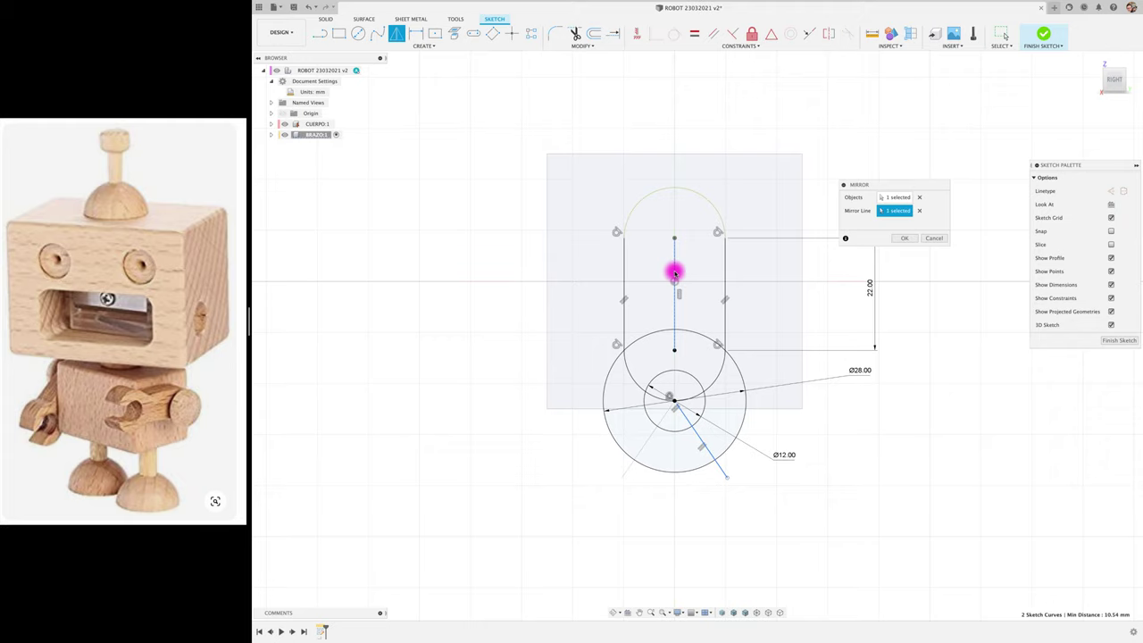
click(905, 238)
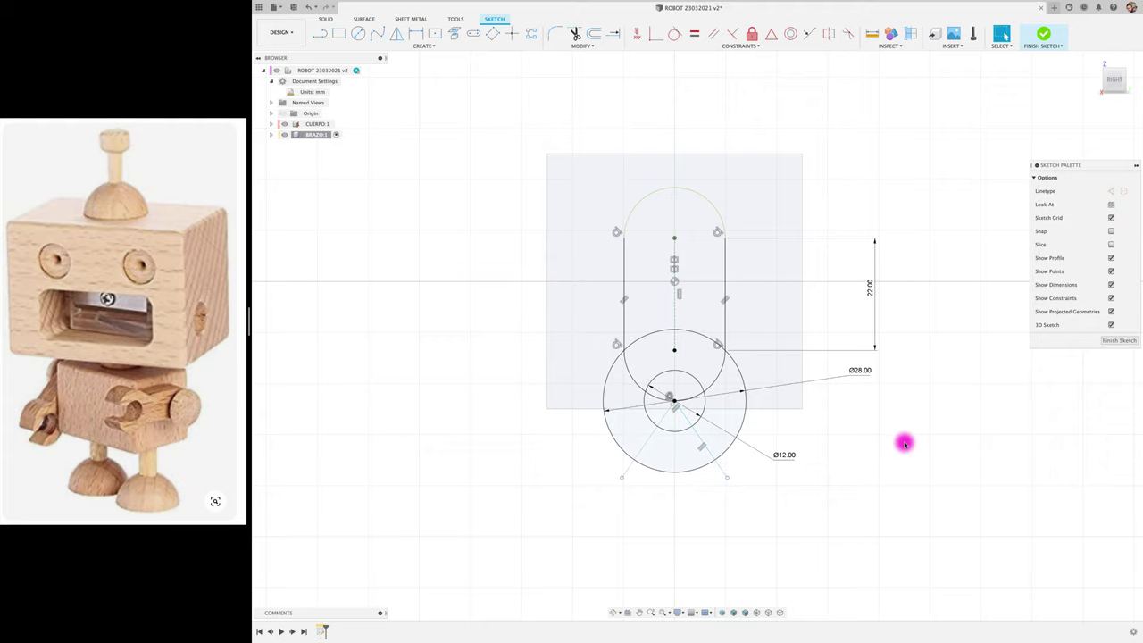
- Trim the bottom arcs of both circles and the inner line pieces near the V apex
scroll(693, 479, up, 5)
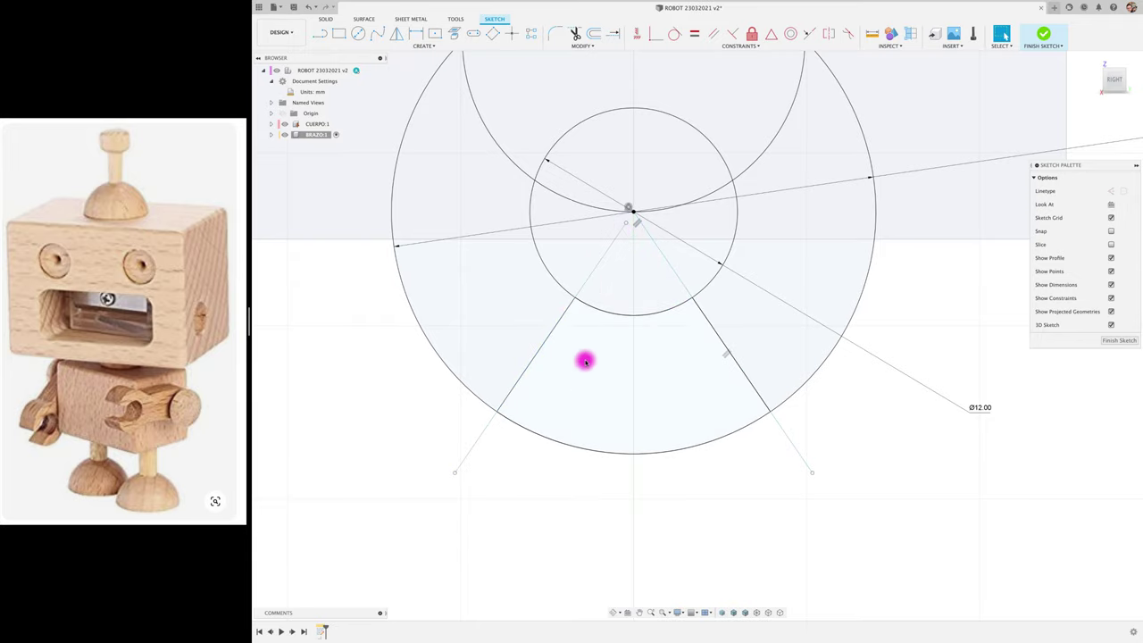
scroll(602, 393, down, 2)
scroll(643, 465, down, 2)
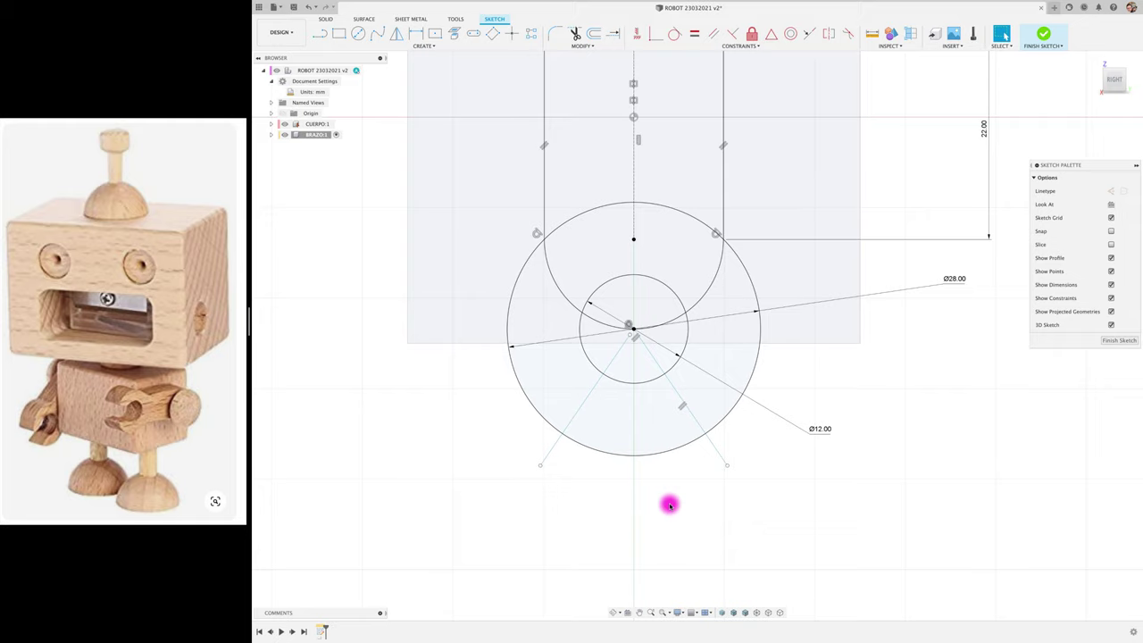
click(582, 44)
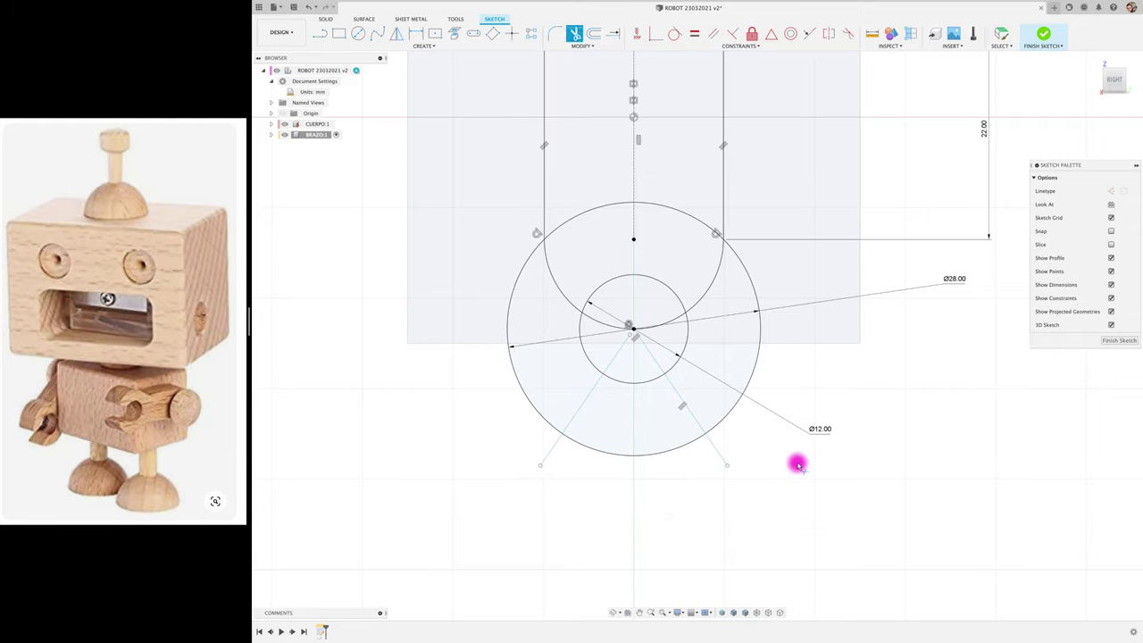
click(686, 447)
click(658, 381)
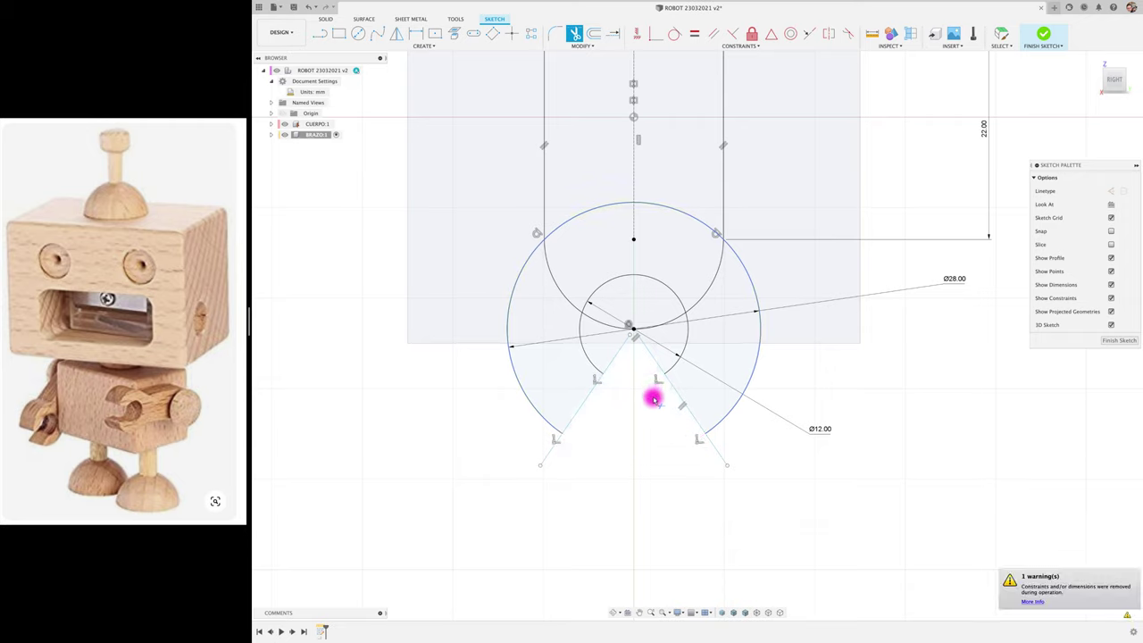
click(652, 359)
click(617, 358)
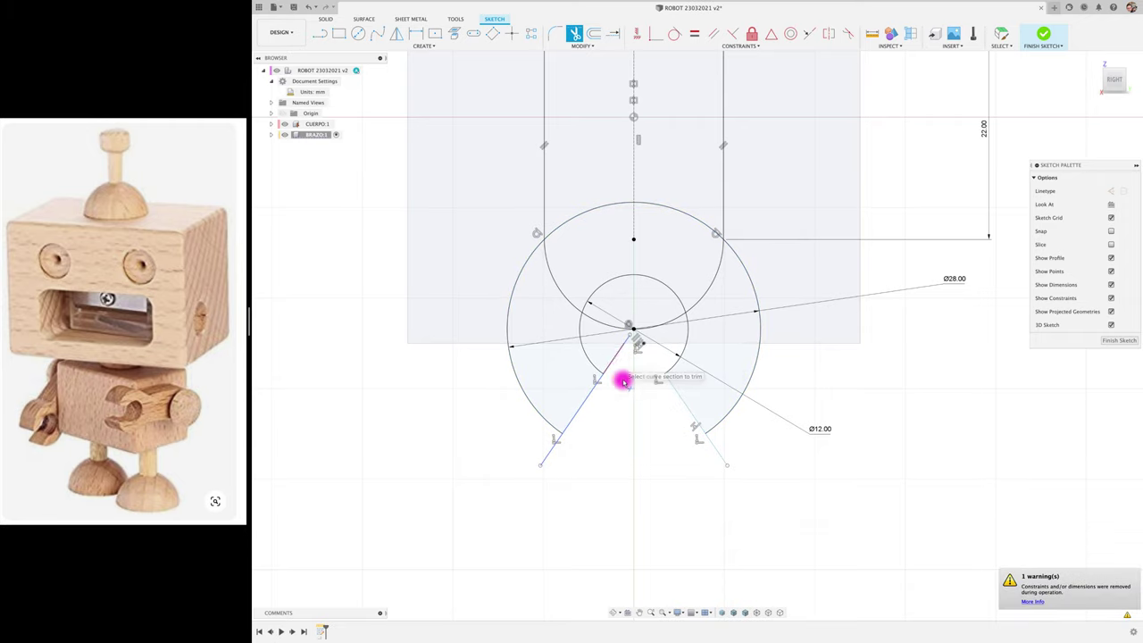
click(629, 342)
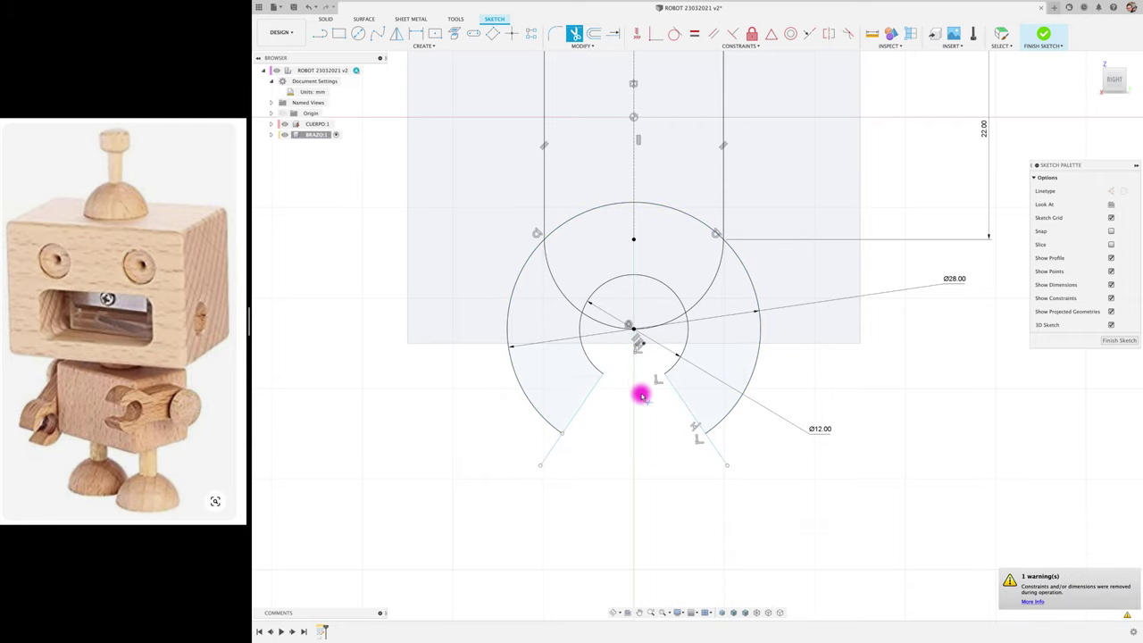
click(631, 321)
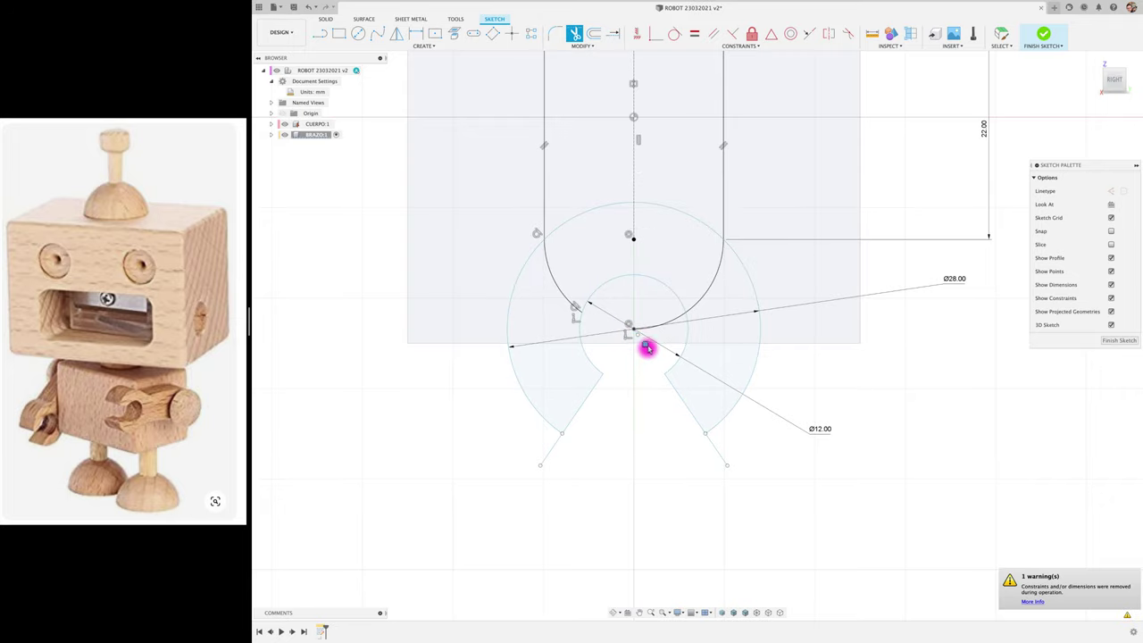
- Trim the inner arcs, the curved bottom and the short lines below both claws
click(686, 217)
click(601, 208)
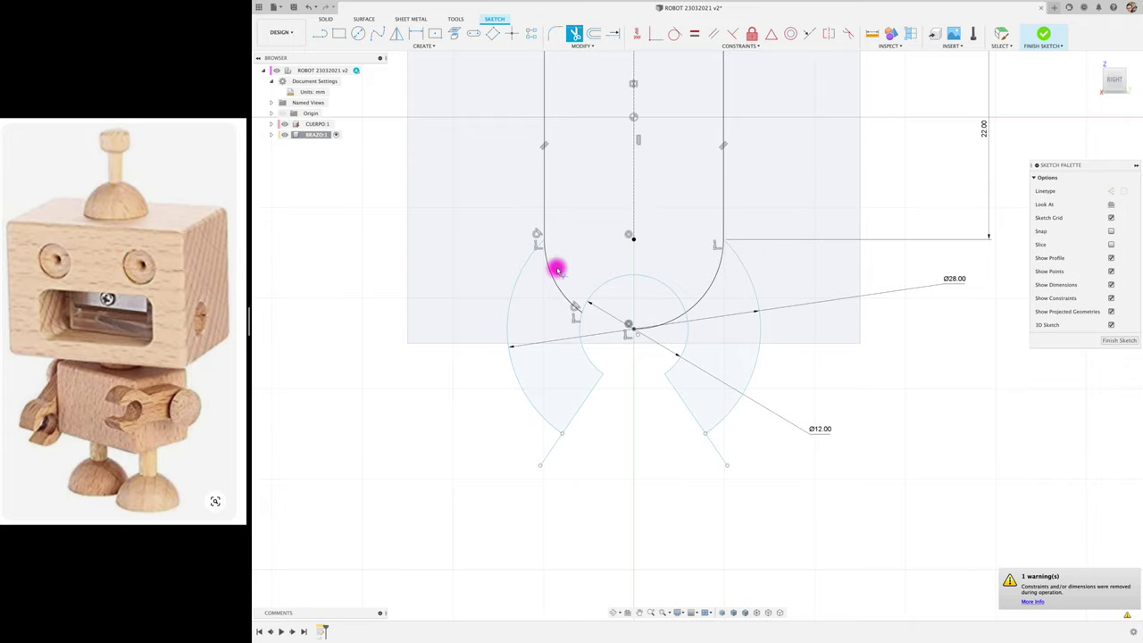
click(552, 268)
click(704, 298)
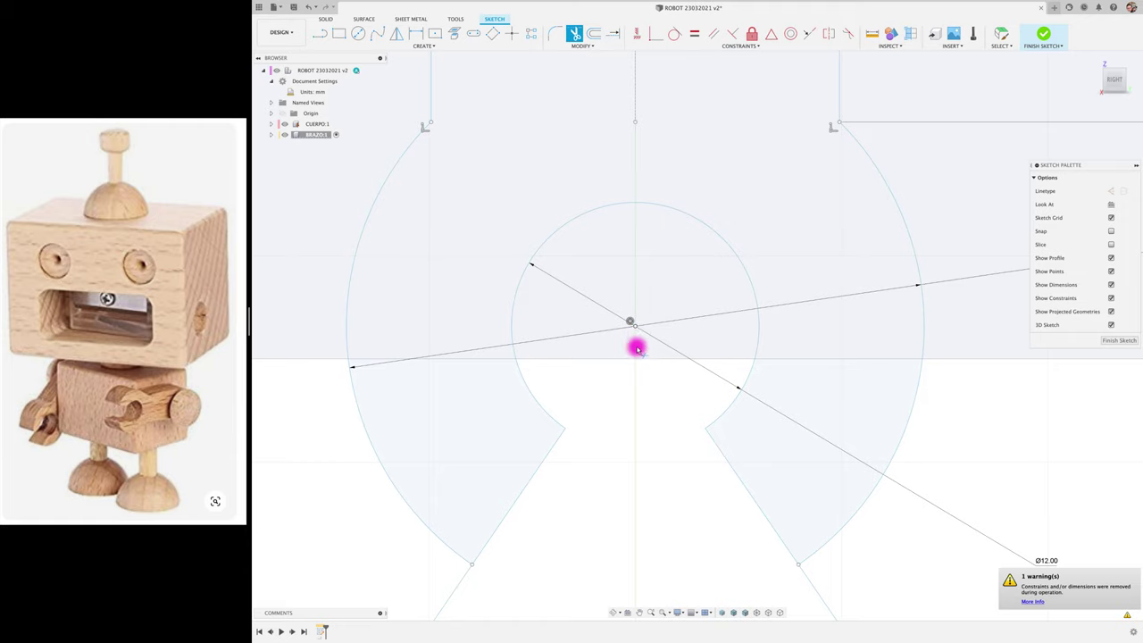
scroll(636, 348, down, 5)
click(735, 482)
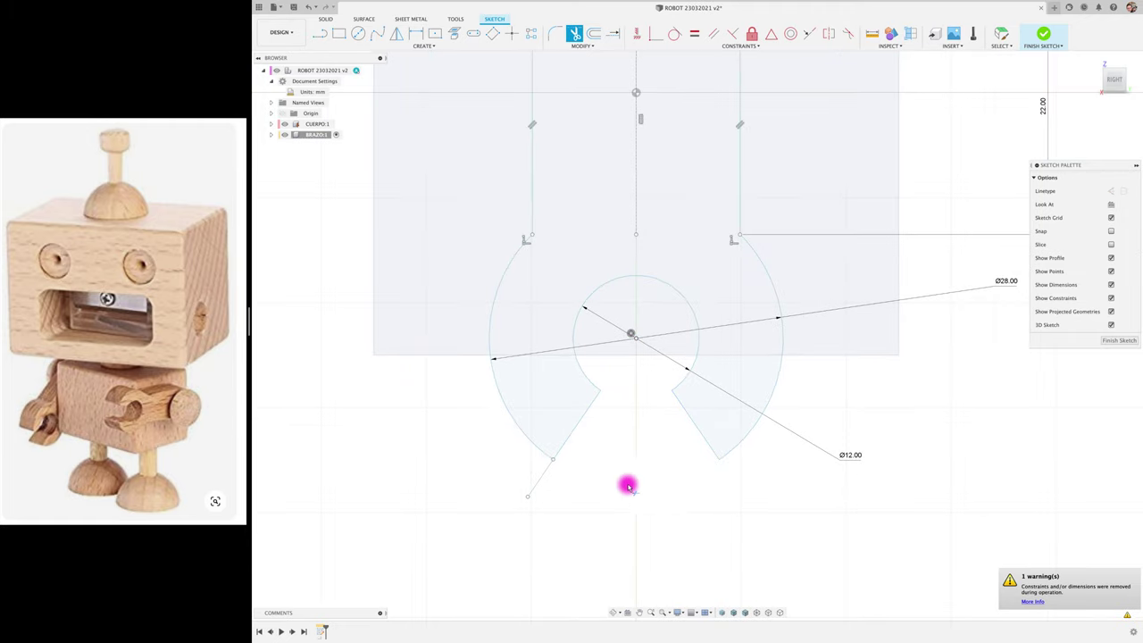
click(539, 473)
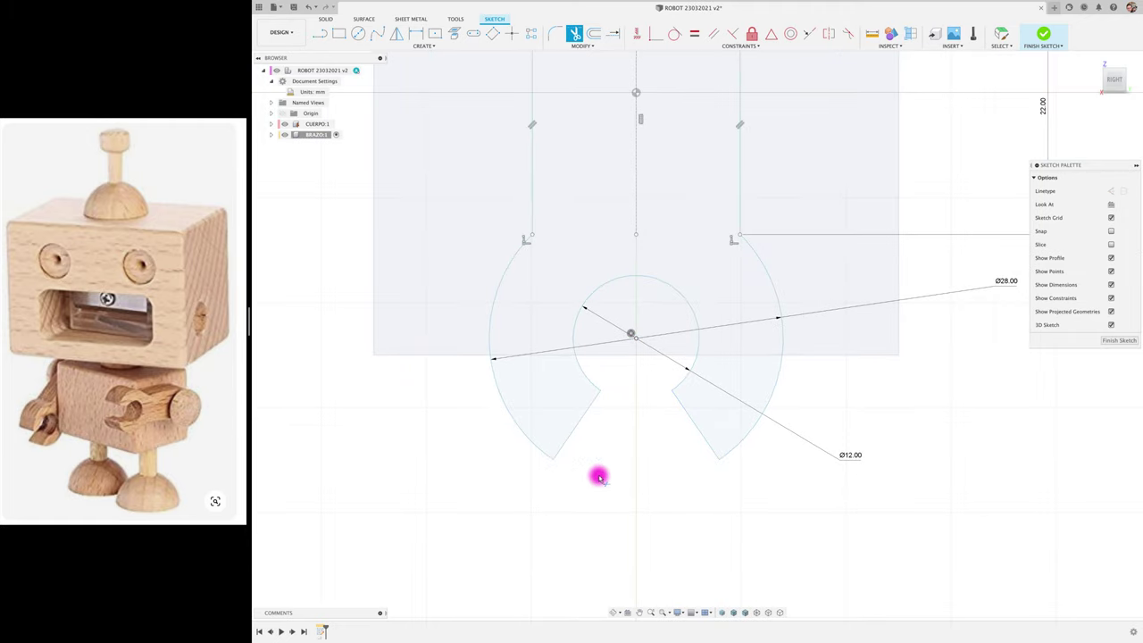
scroll(598, 473, down, 3)
scroll(599, 475, down, 1)
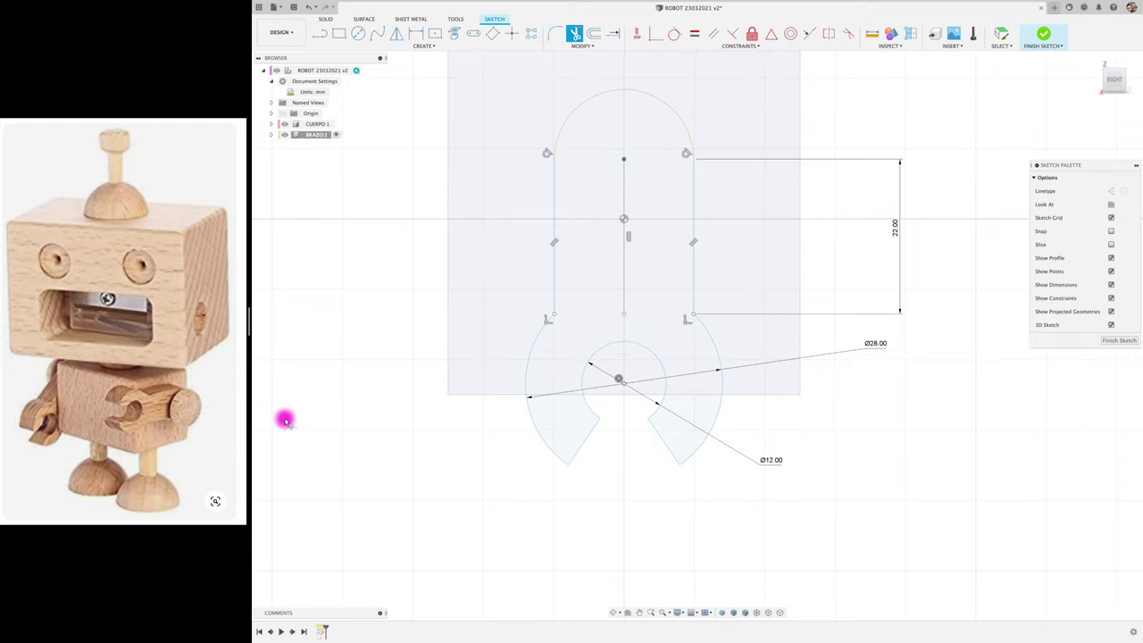
- Place an 8 mm diameter circle at the arm's top centre, then finish the arm sketch
click(357, 33)
click(624, 219)
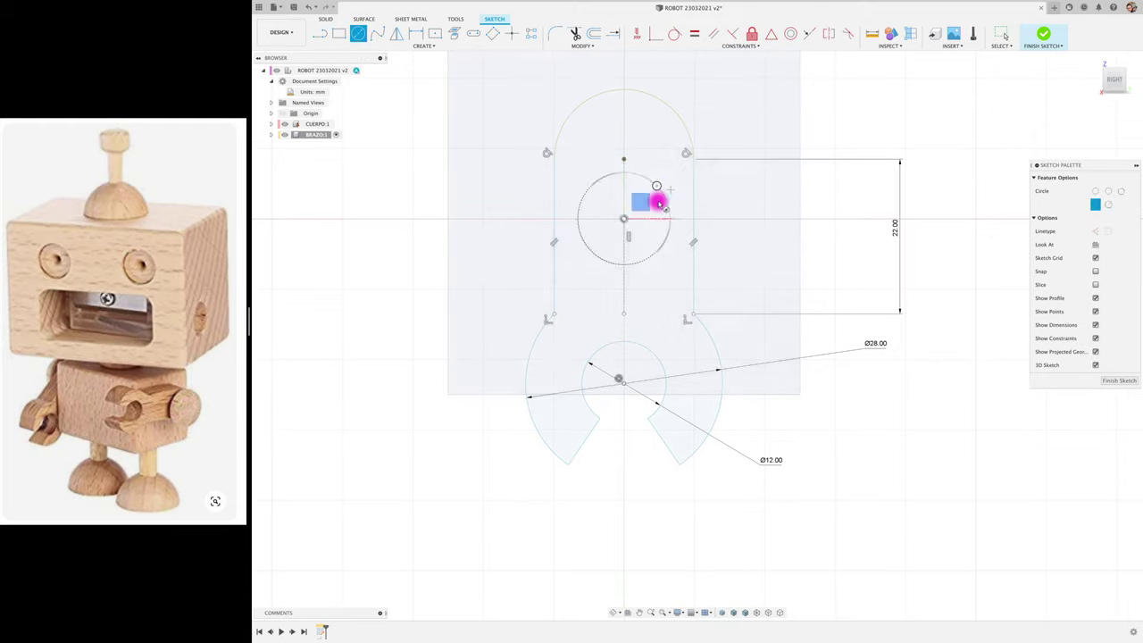
click(623, 159)
text(8)
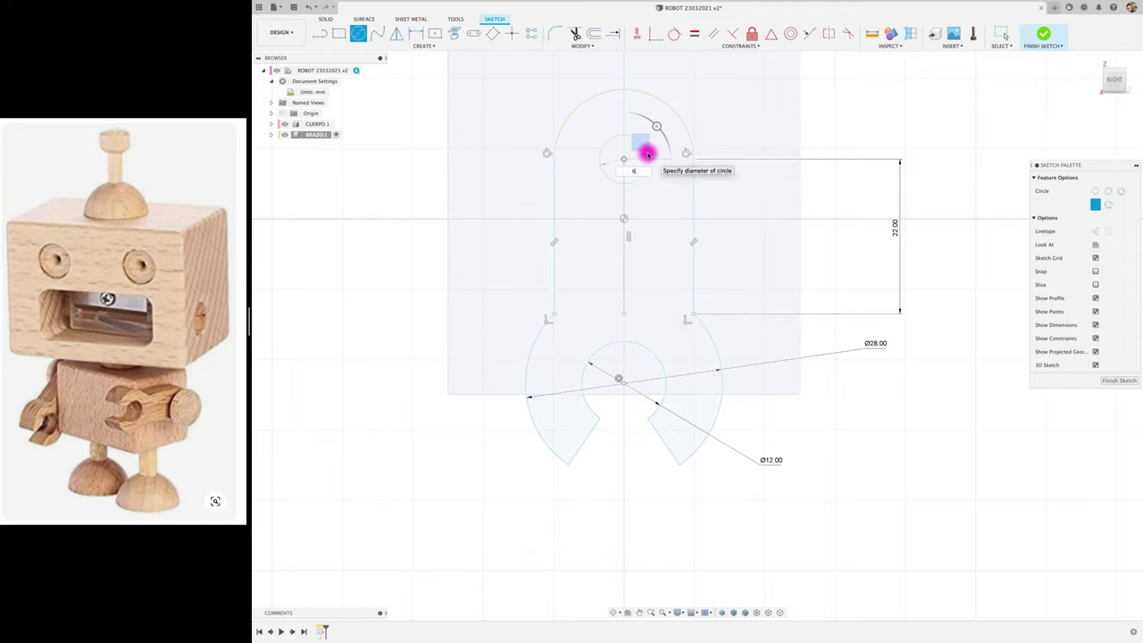
key(Return)
key(Escape)
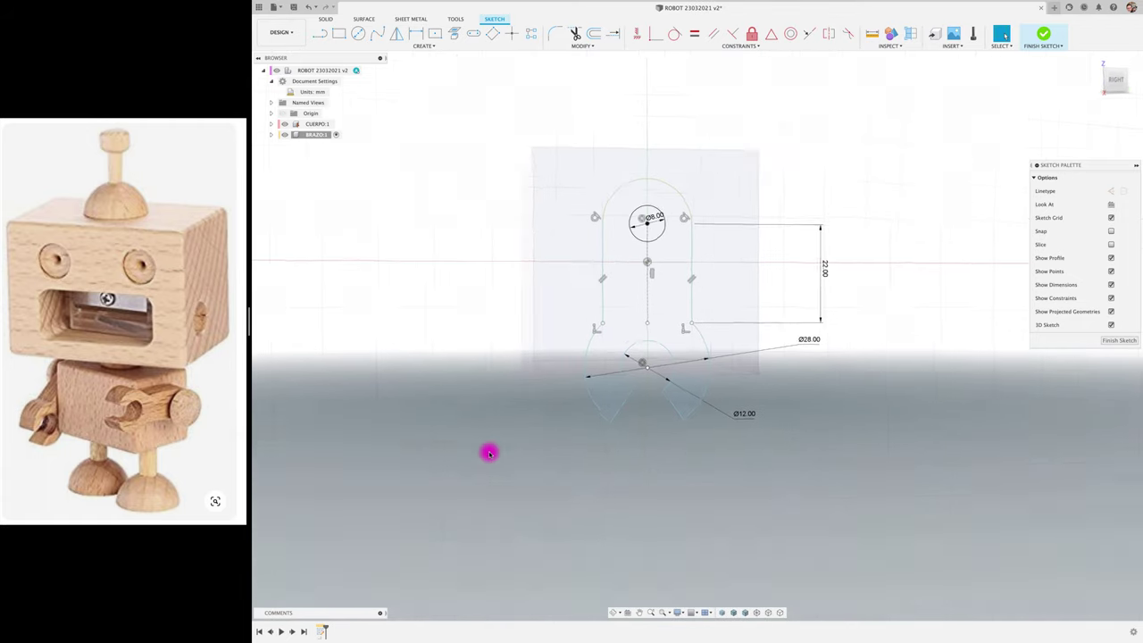
key(F6)
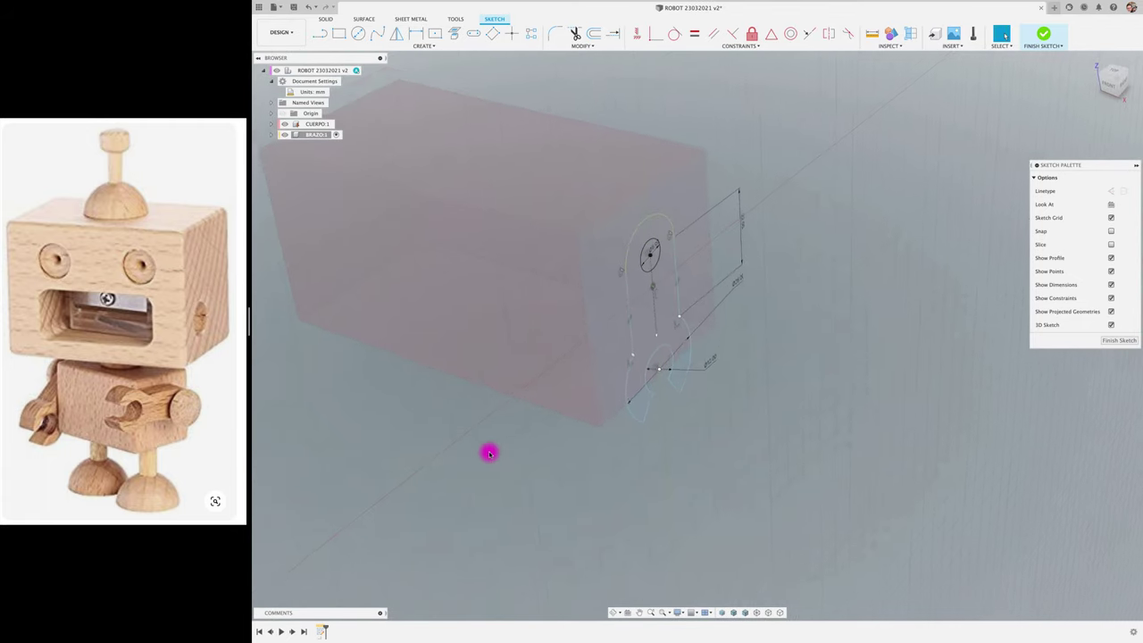
click(1043, 34)
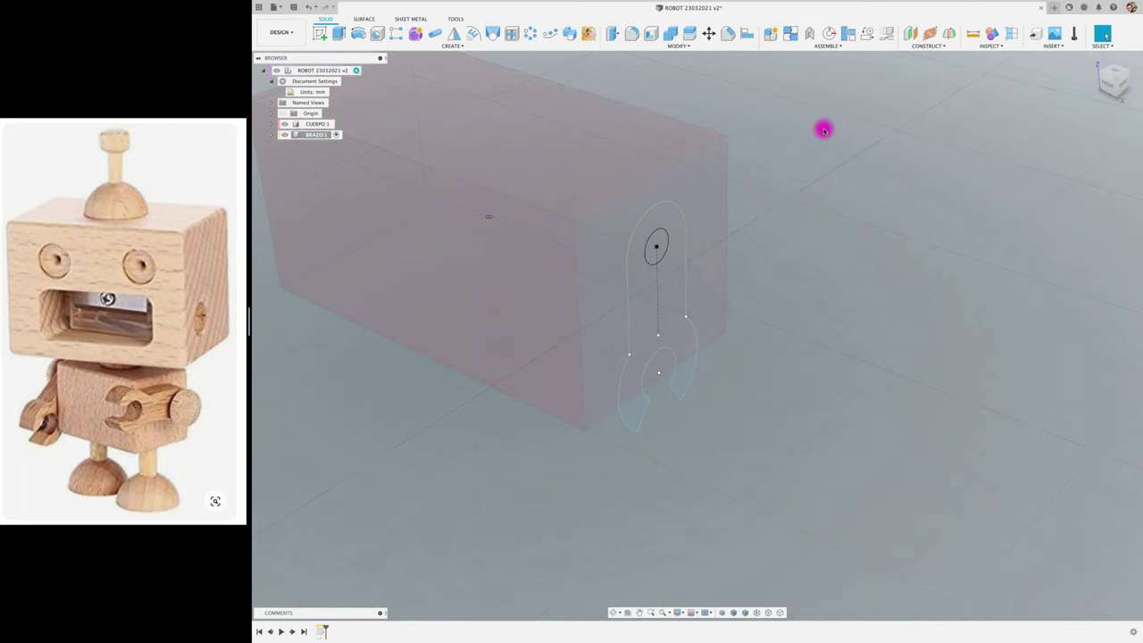
- Extrude the arm profile and lower-left claw piece 8 mm into a new solid arm body
key(e)
click(673, 293)
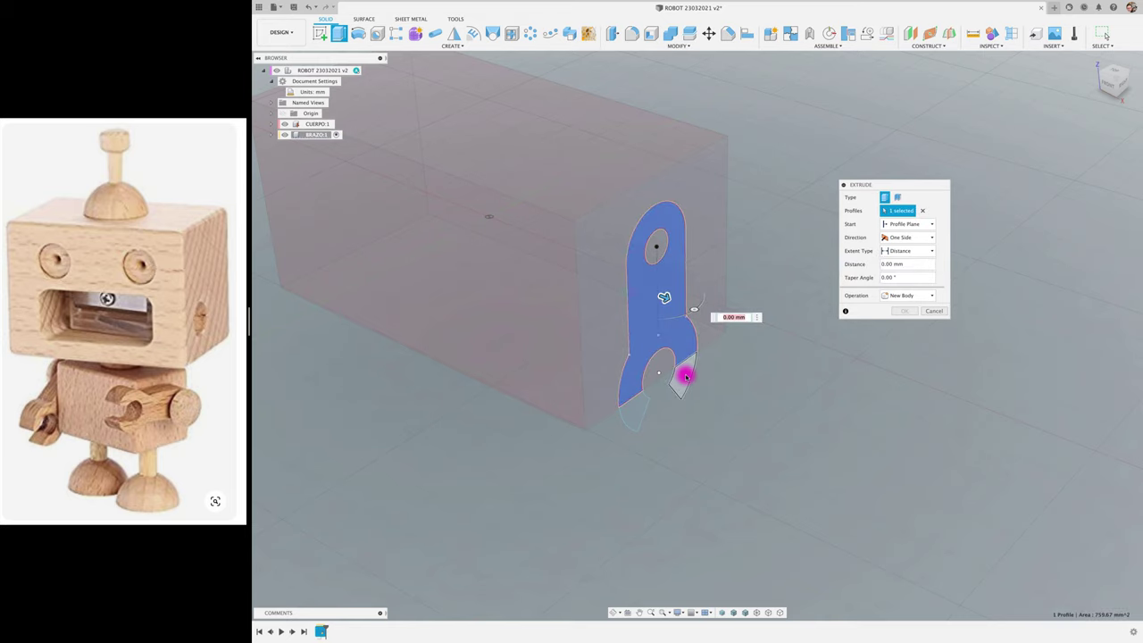
click(649, 413)
drag(645, 417, 666, 428)
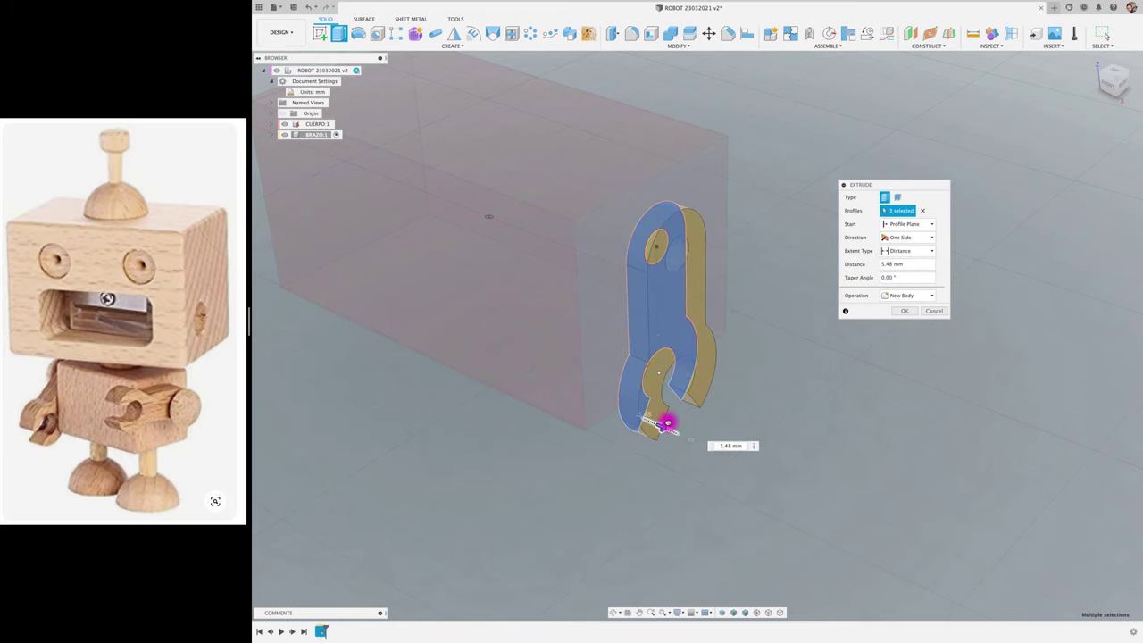
click(1107, 88)
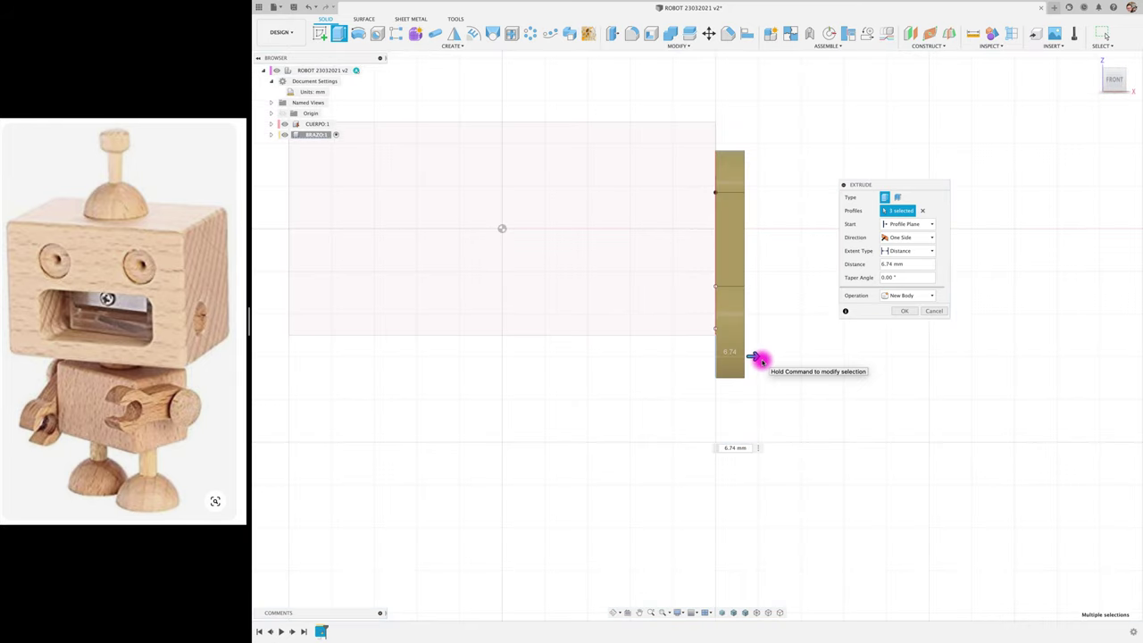
drag(751, 357, 762, 356)
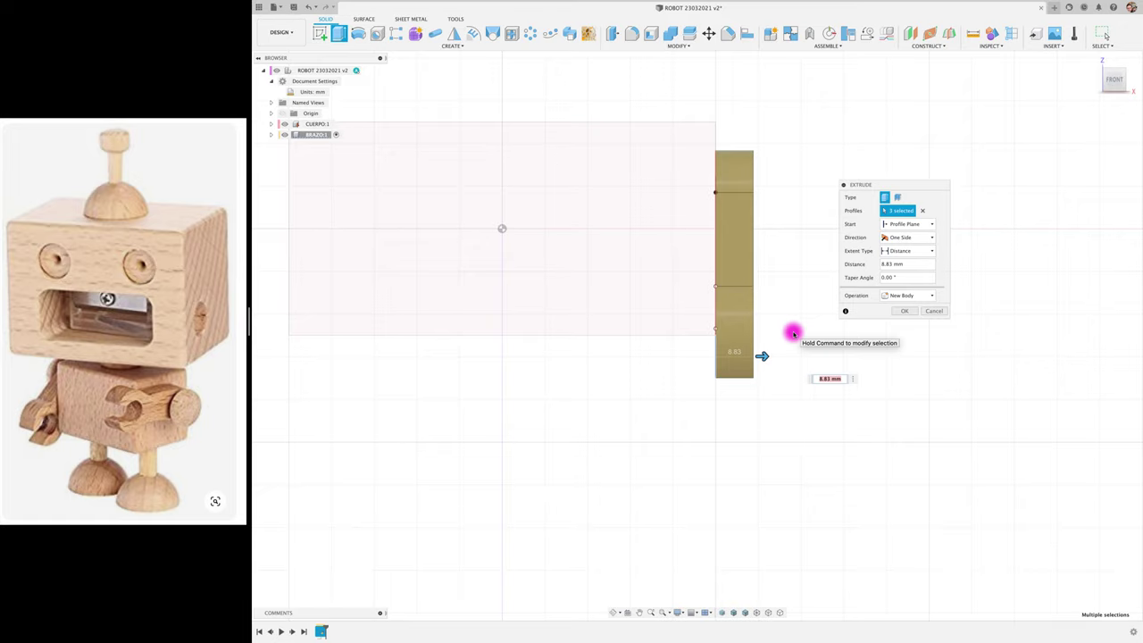
click(904, 310)
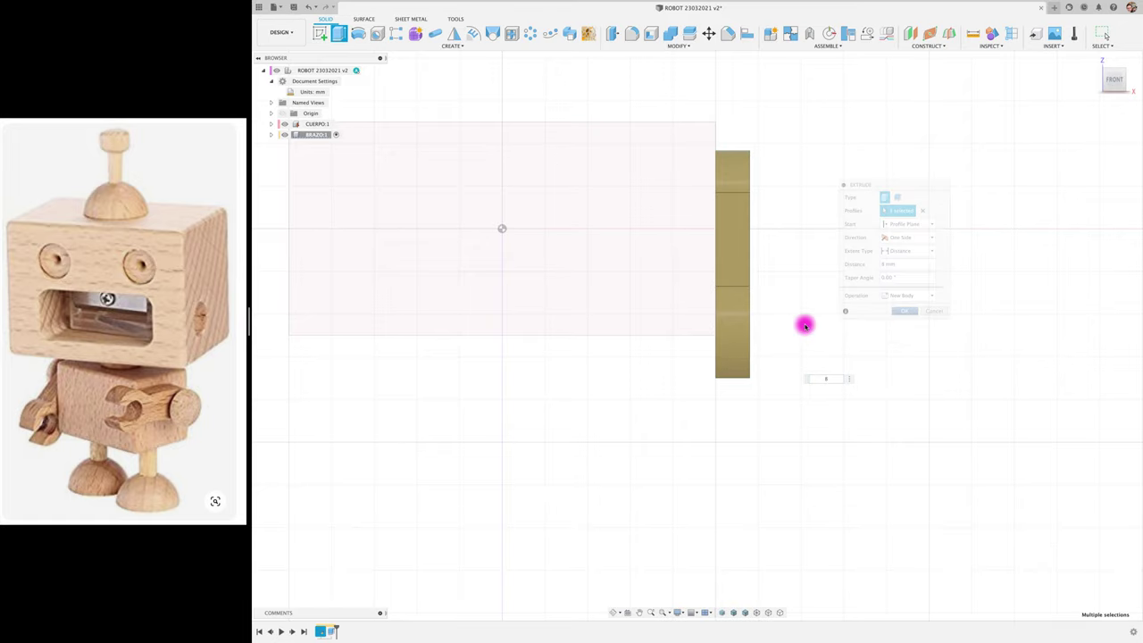
shift+middle_drag(773, 313, 534, 122)
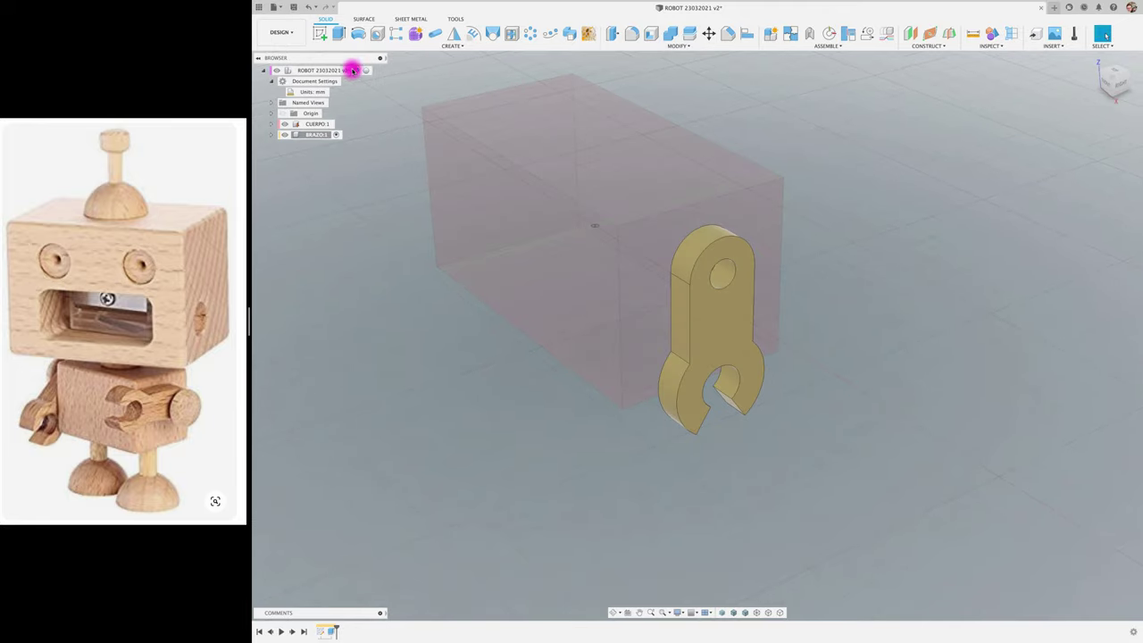
- Activate the root component and toggle CUERPO:1 and BRAZO:1 visibility to check both solids
click(361, 69)
click(318, 124)
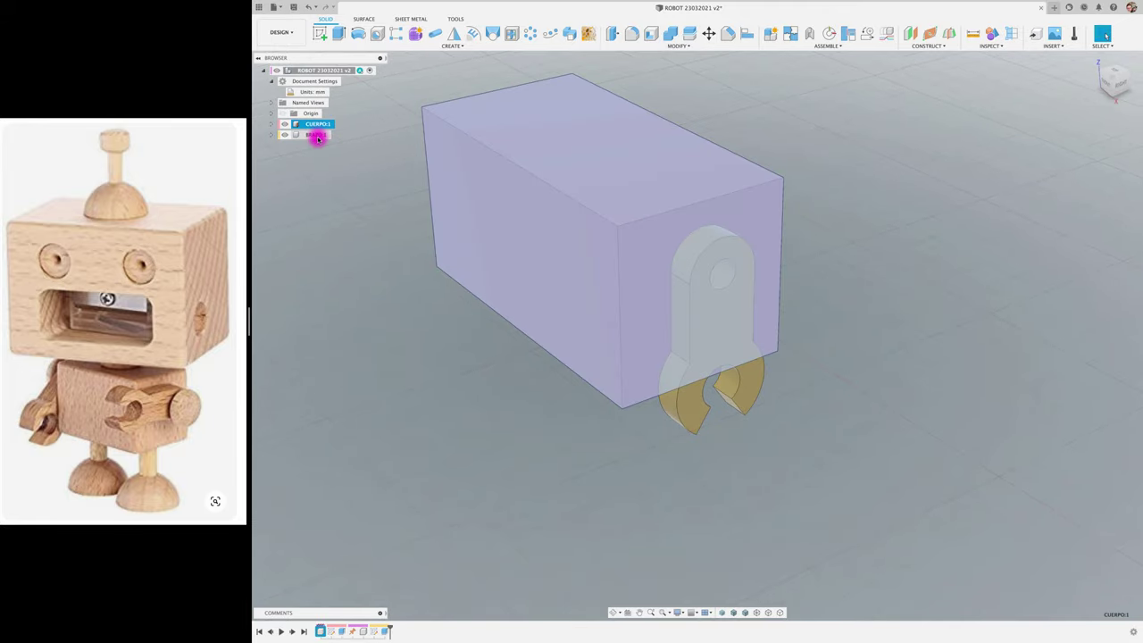
click(379, 165)
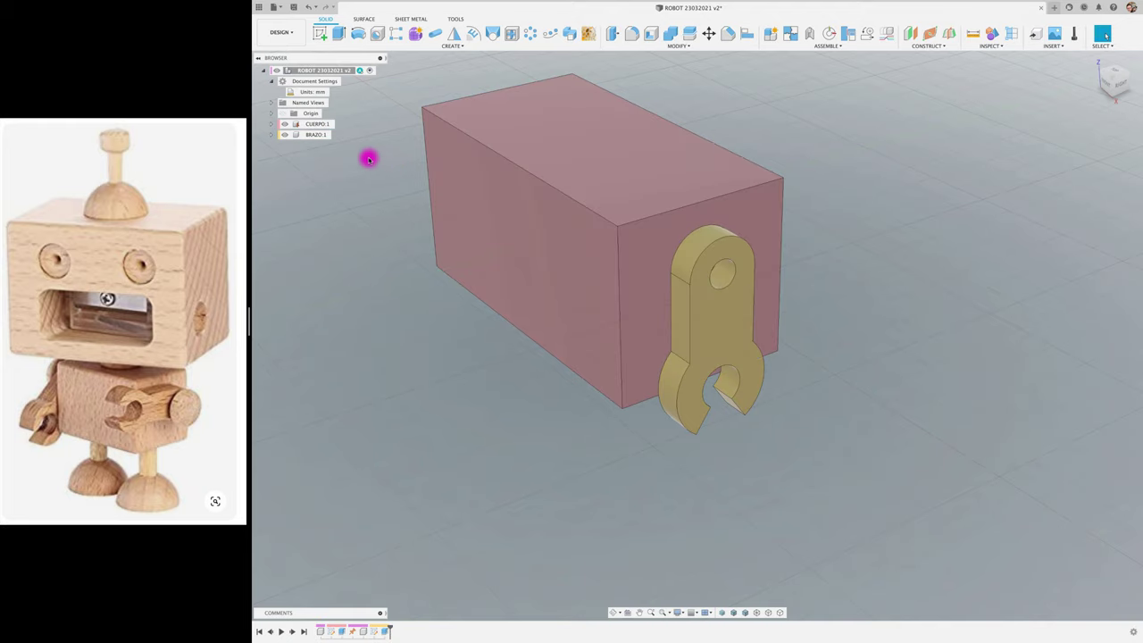
click(285, 134)
click(285, 135)
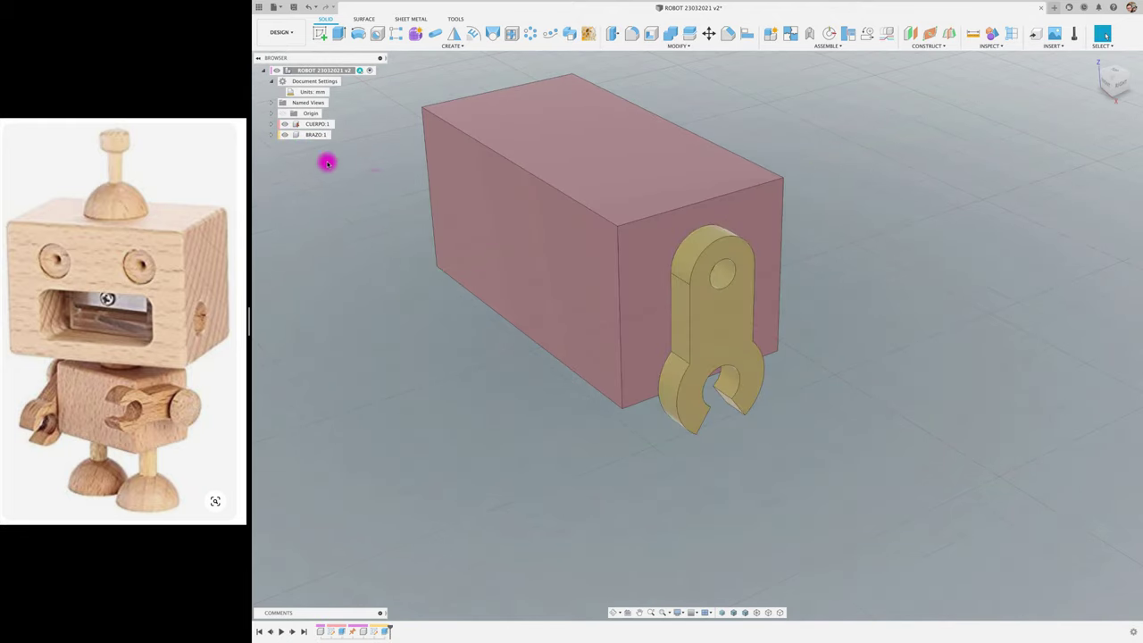
click(285, 125)
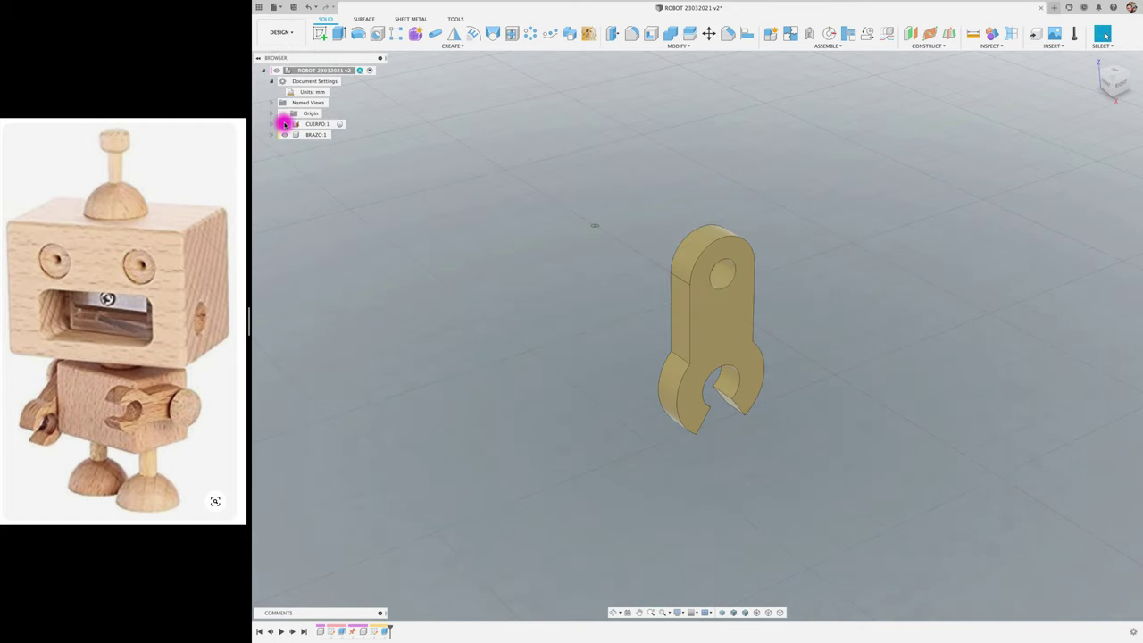
click(285, 124)
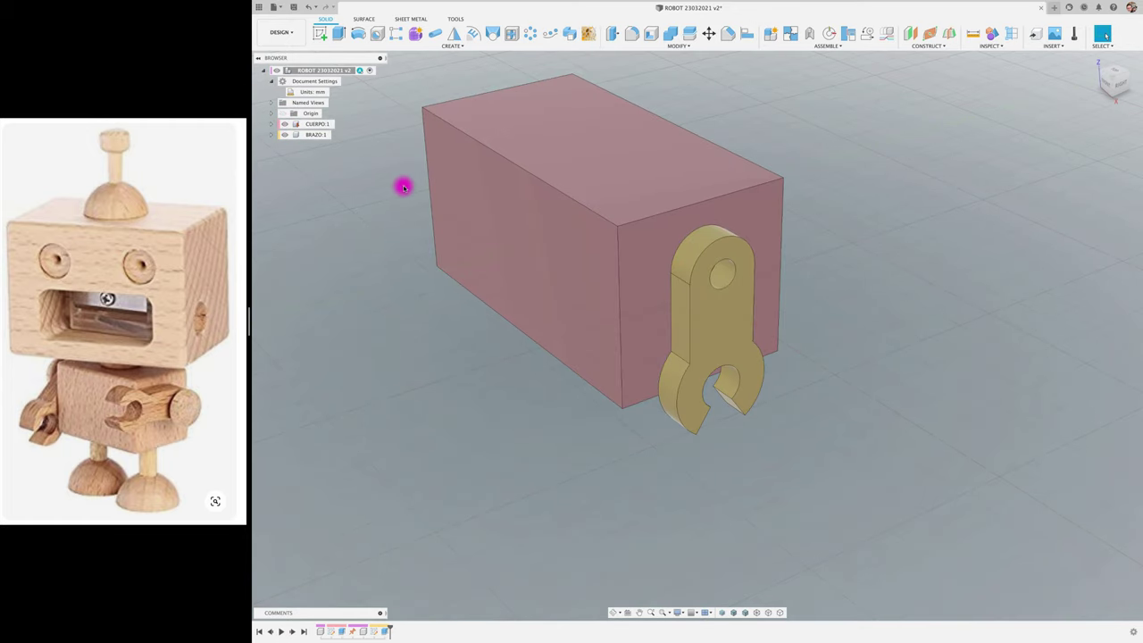
shift+middle_drag(404, 186, 401, 184)
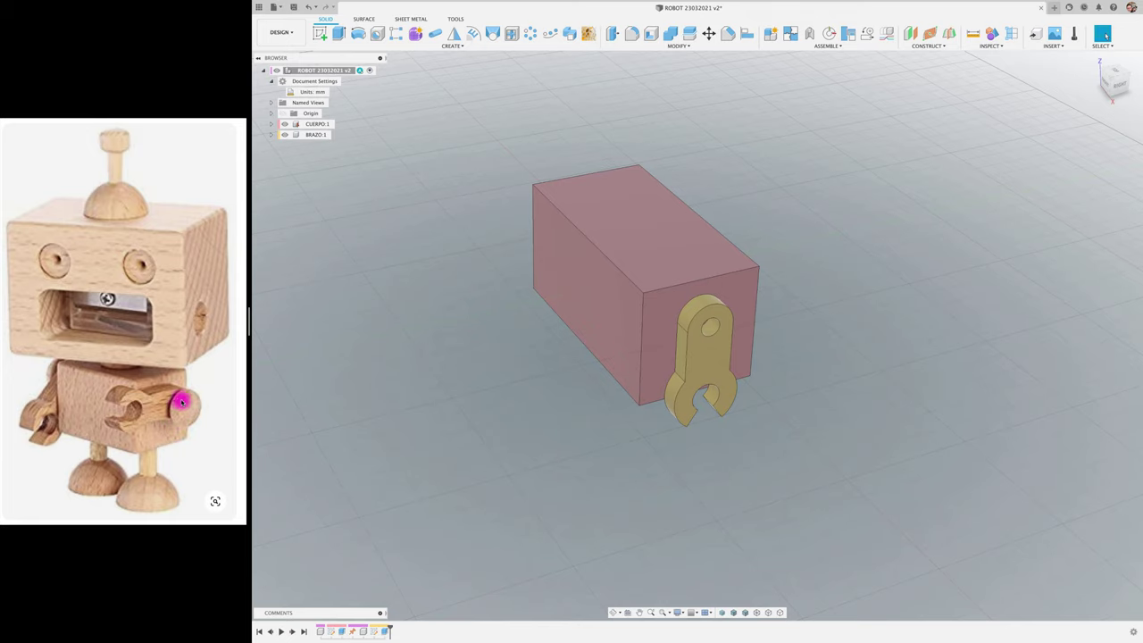
mouse_move(207, 397)
shift+middle_down()
mouse_move(452, 313)
mouse_move(467, 253)
mouse_move(449, 122)
shift+middle_up()
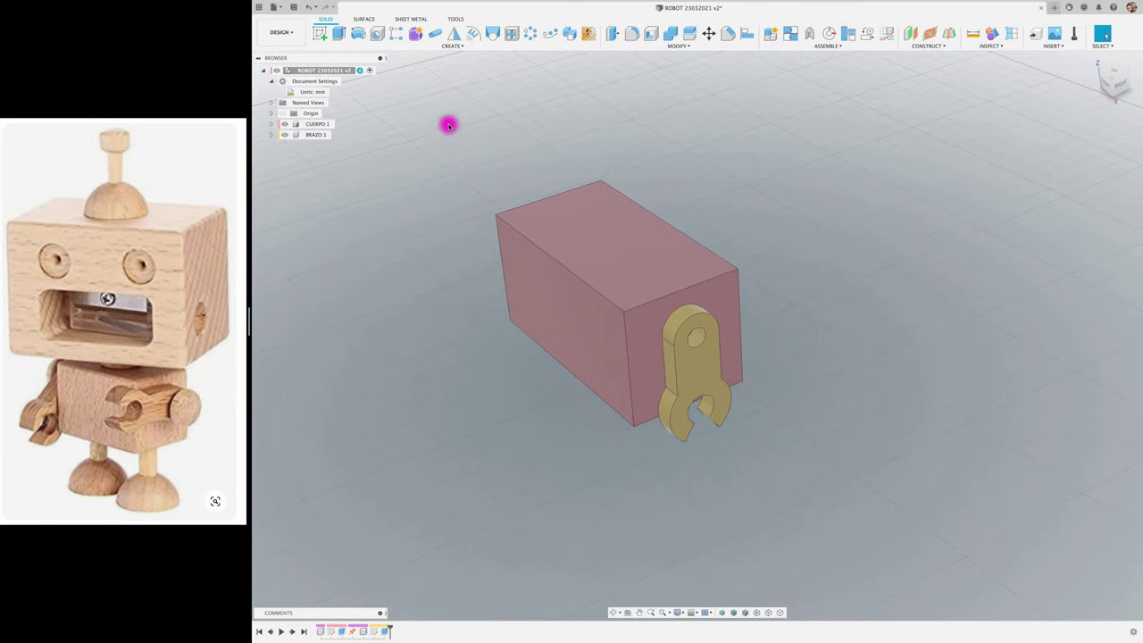
- Create a new component named TOPO
click(772, 34)
double_click(774, 148)
text(TOPE)
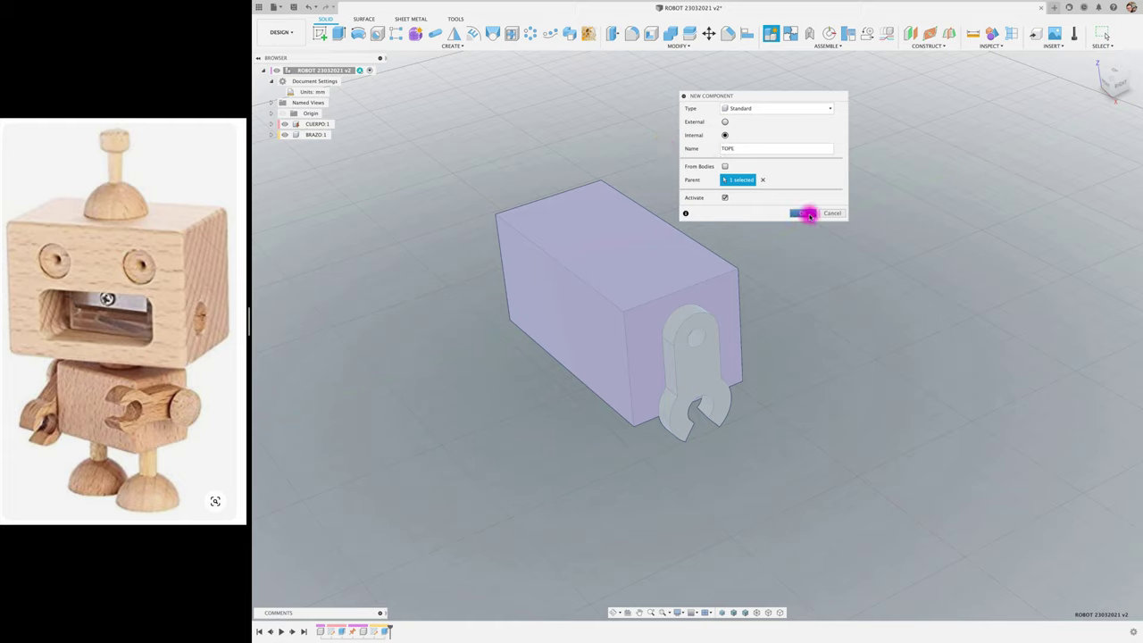
click(802, 213)
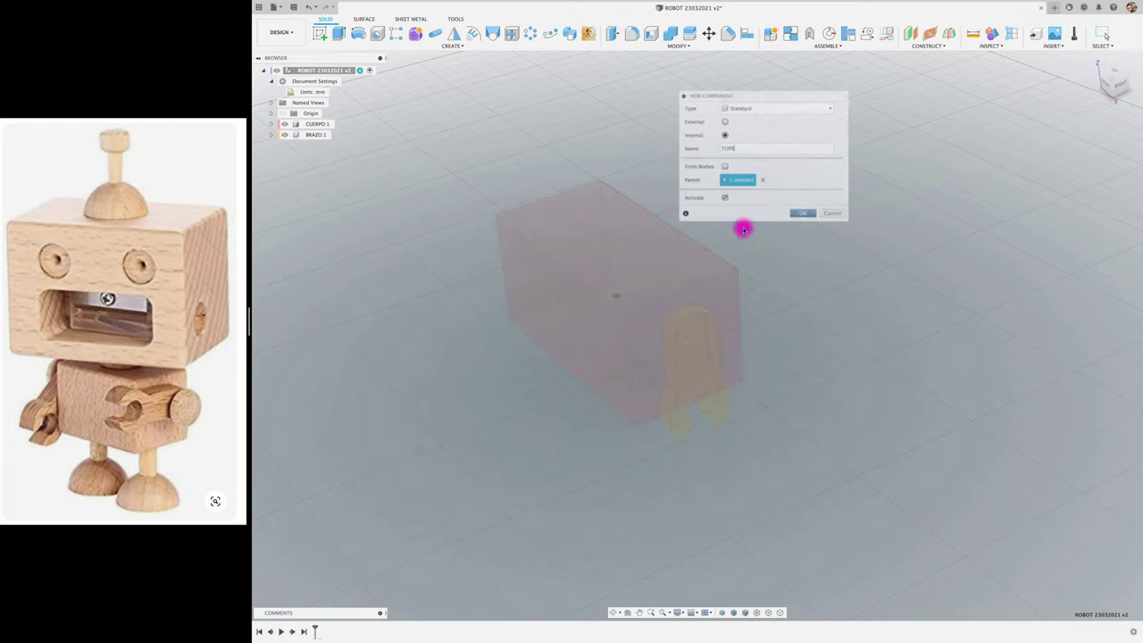
- Sketch on the arm face, project the hole's circular edge, and start extruding that circle
click(318, 41)
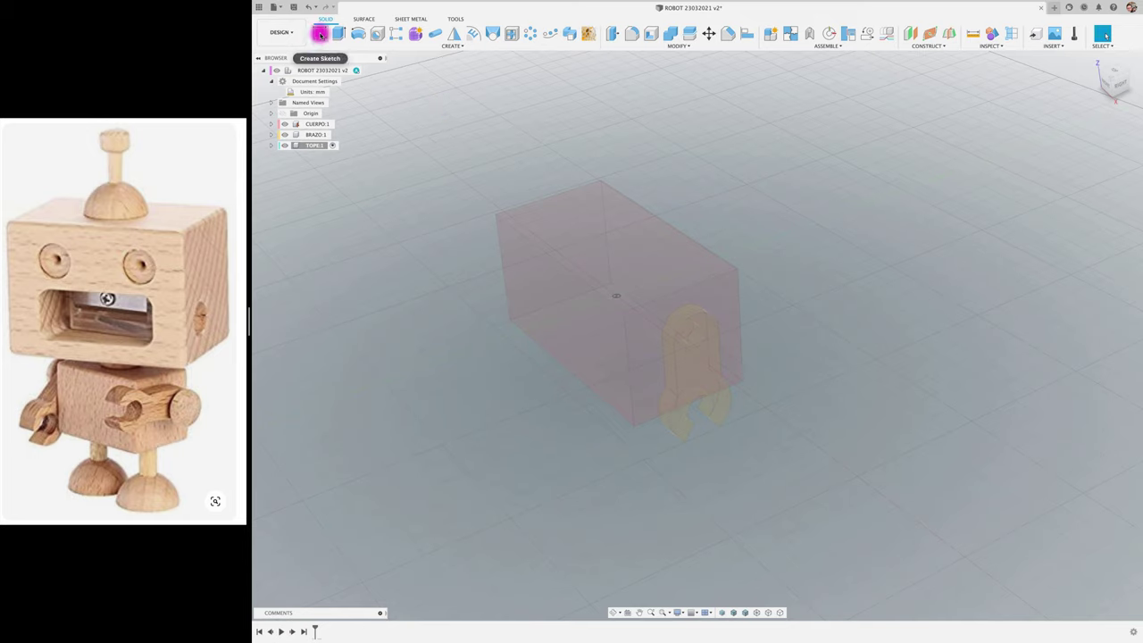
click(694, 352)
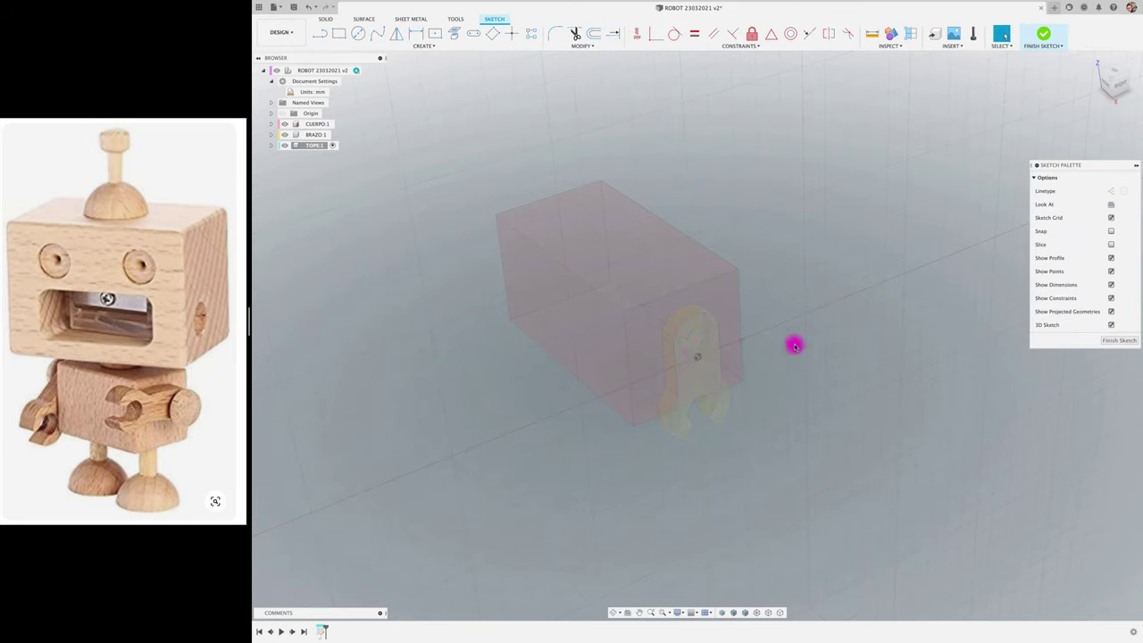
click(421, 46)
mouse_move(340, 197)
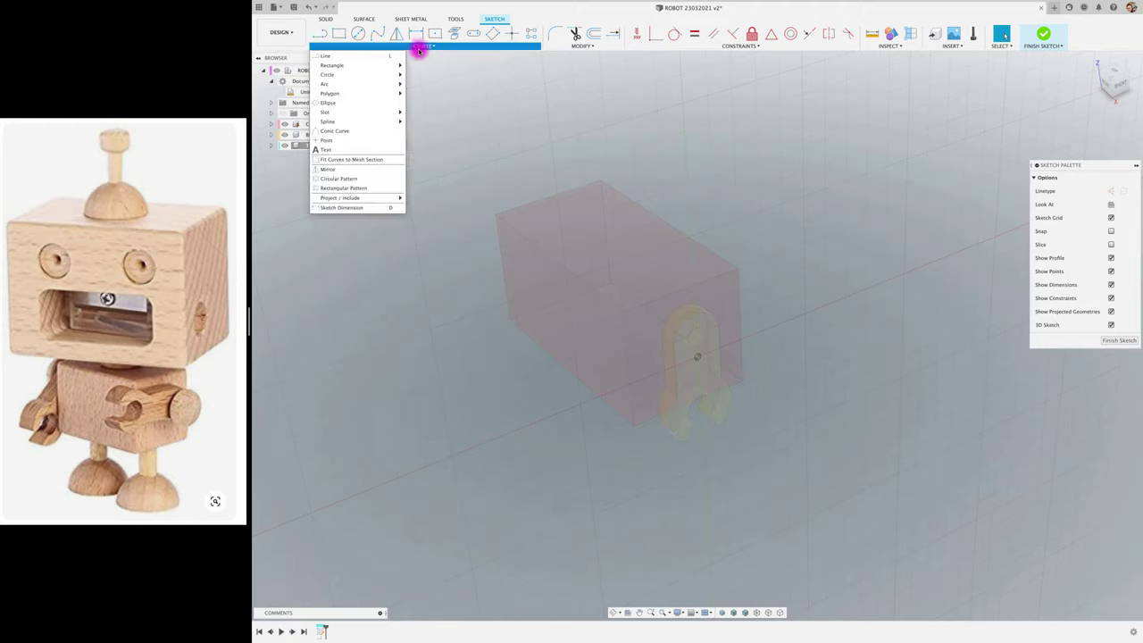
click(420, 198)
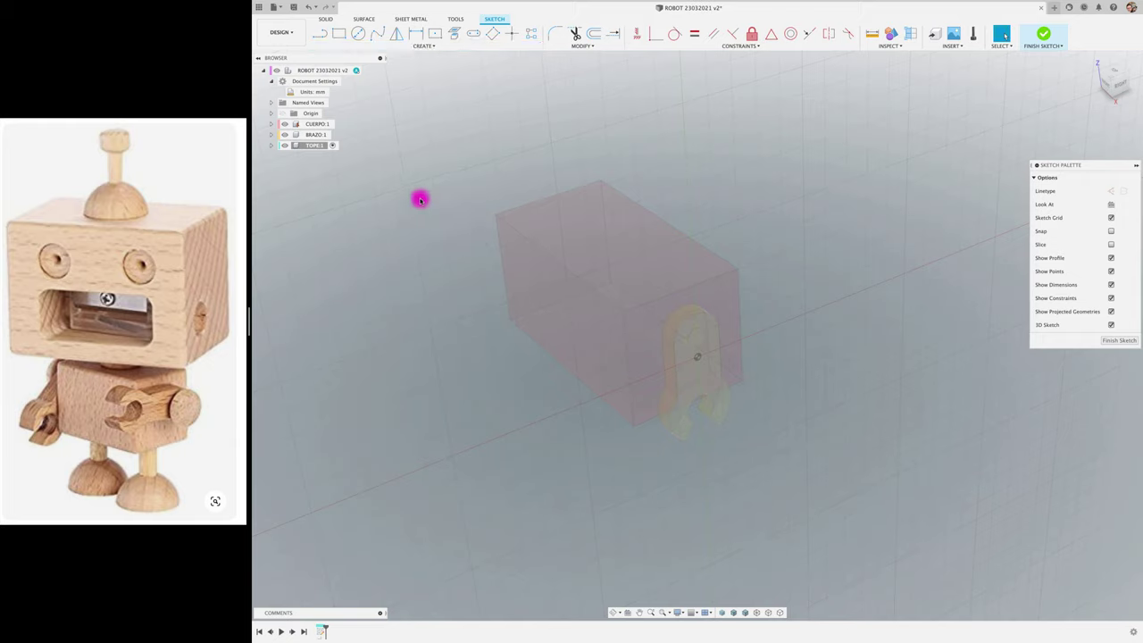
click(697, 347)
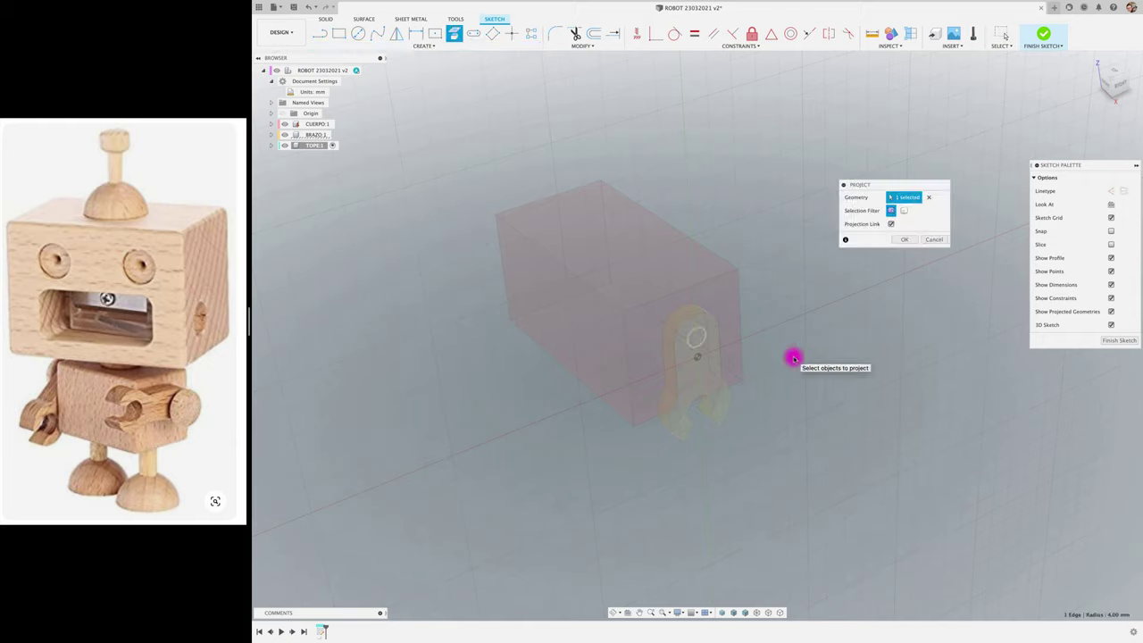
key(c)
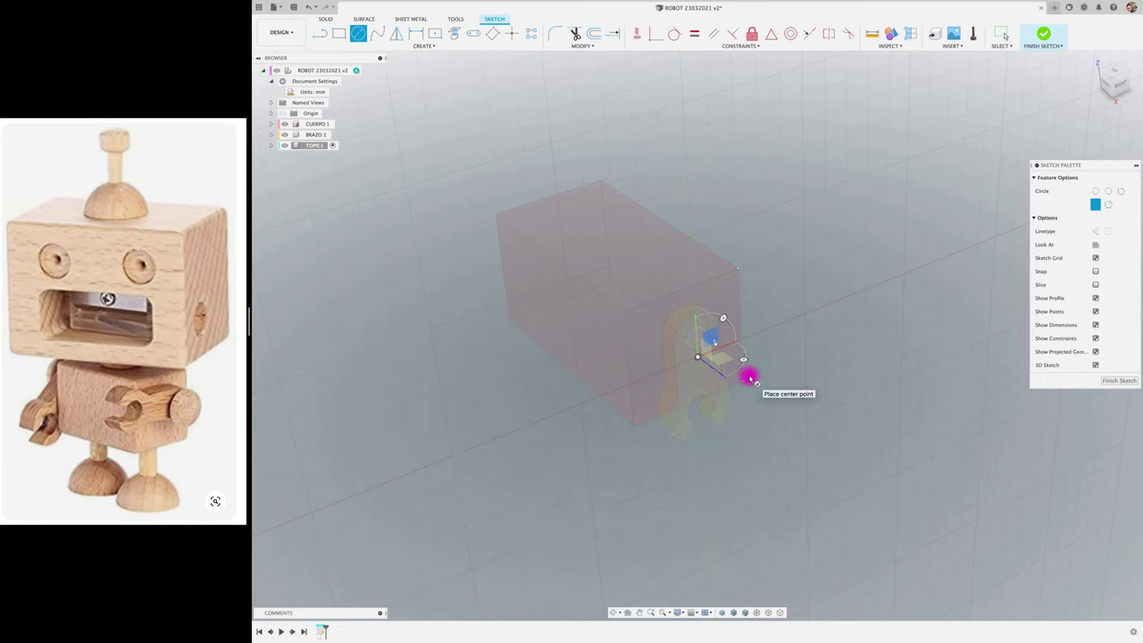
key(Escape)
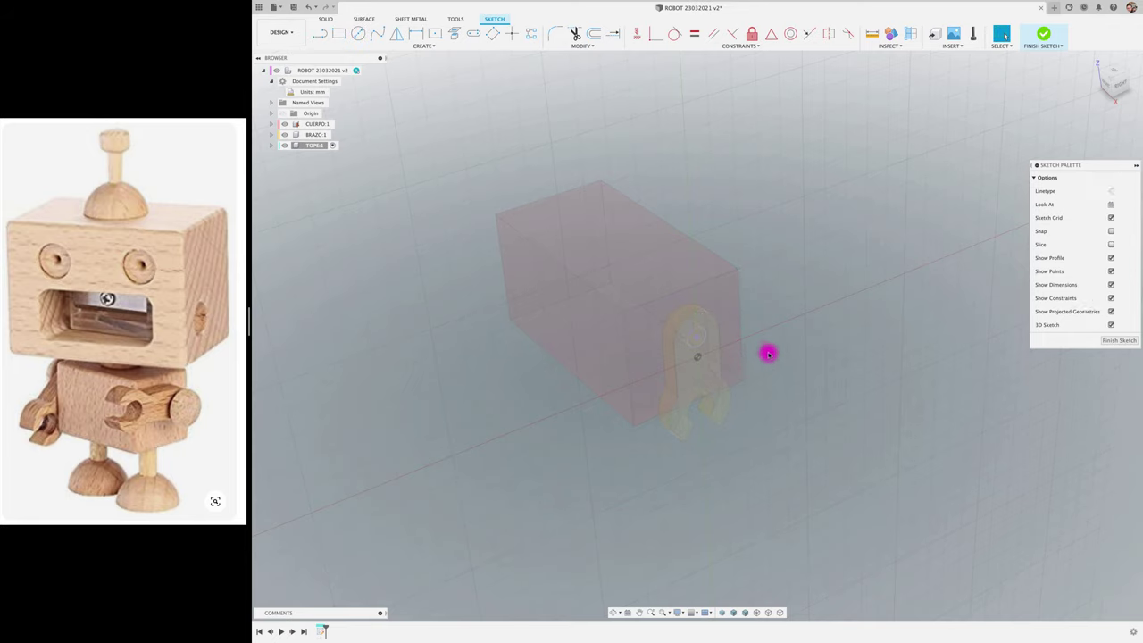
key(e)
click(692, 342)
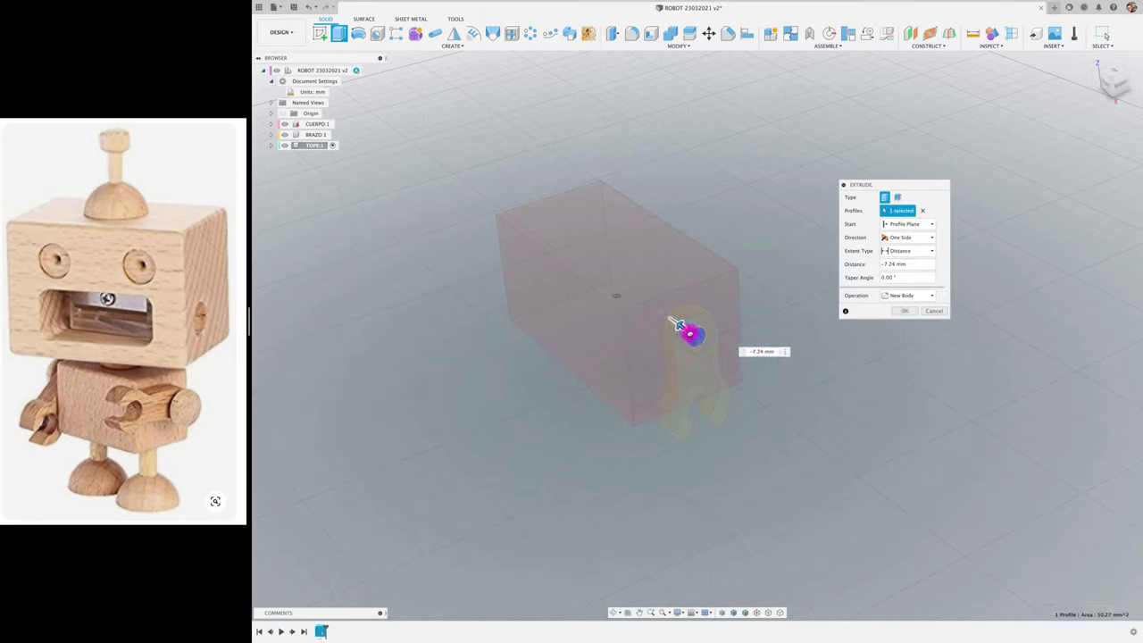
- Extrude the projected circle -20 mm from the arm hole into the body as a pin
drag(694, 337, 665, 313)
click(1105, 85)
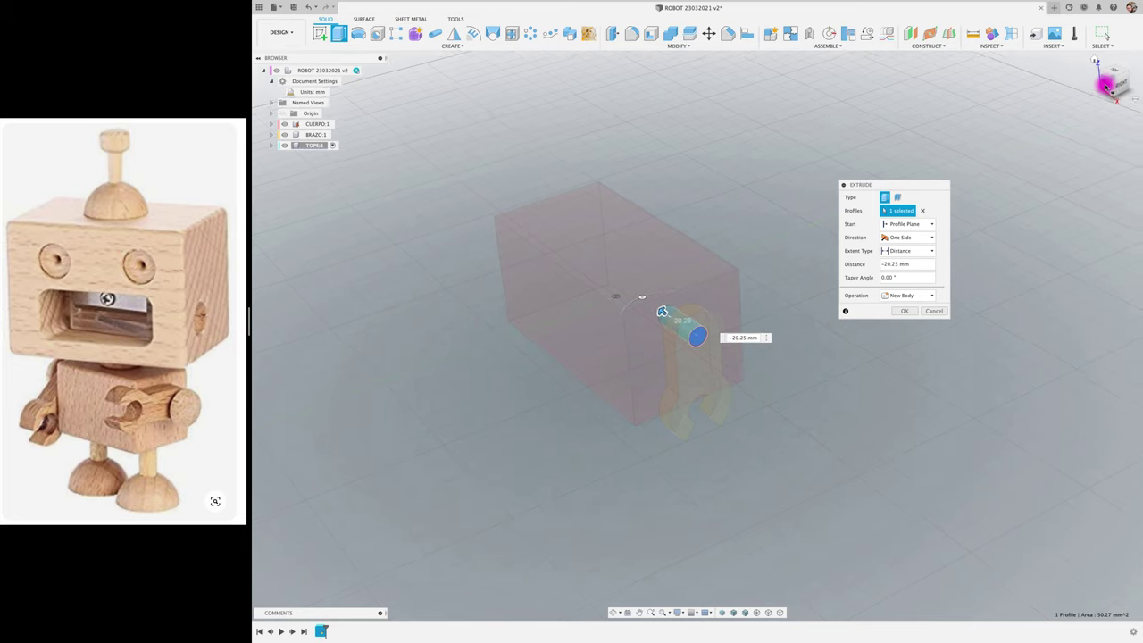
drag(703, 288, 696, 288)
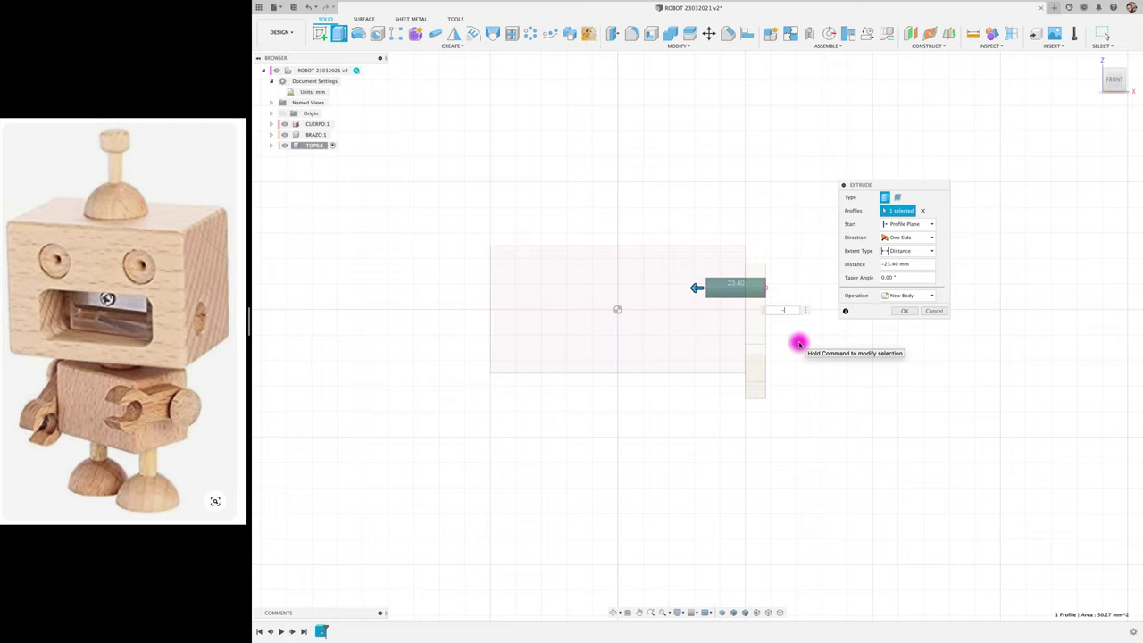
text(20)
key(Return)
key(Return)
mouse_move(799, 342)
shift+middle_down()
mouse_move(598, 174)
mouse_move(572, 168)
shift+middle_up()
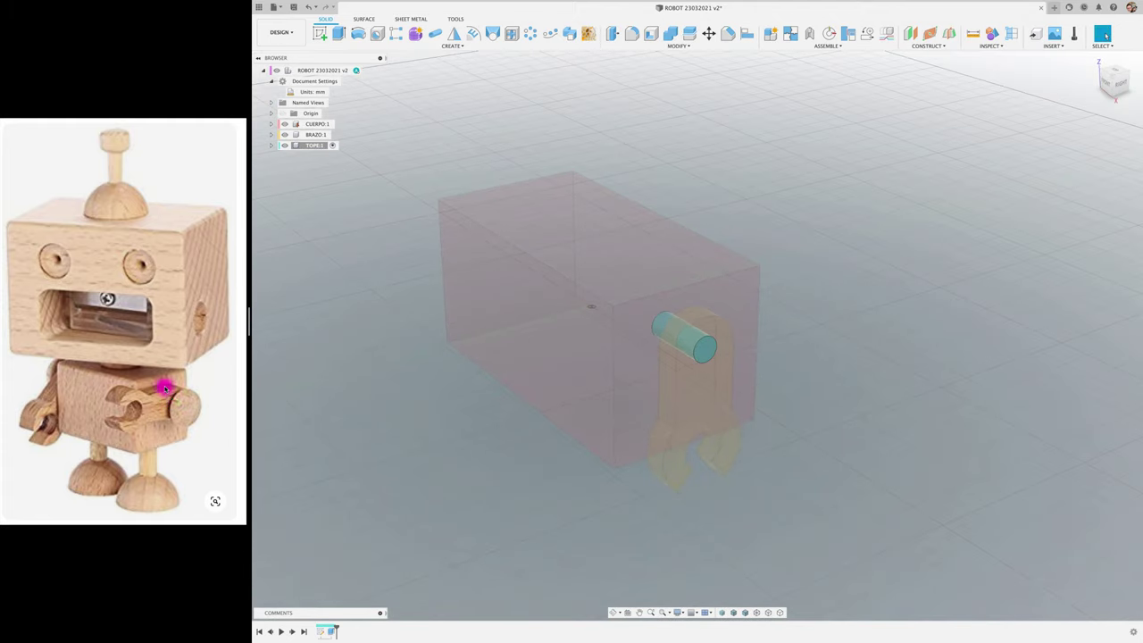
click(321, 34)
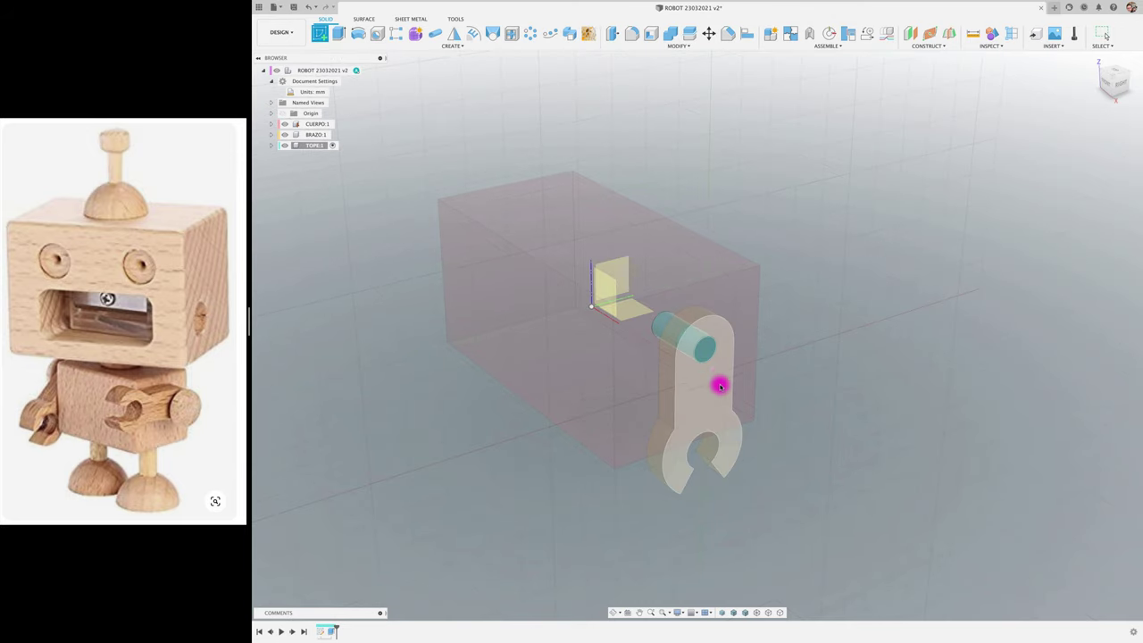
- On the pin's end face, draw a concentric circle and dimension its diameter to about 15 mm
click(705, 353)
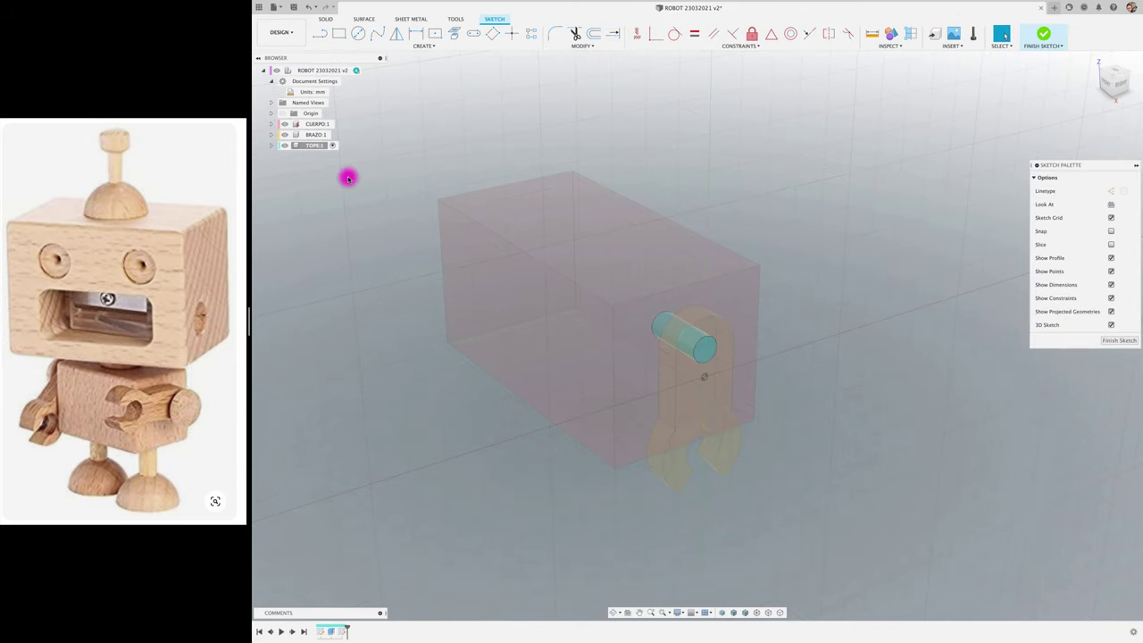
click(358, 33)
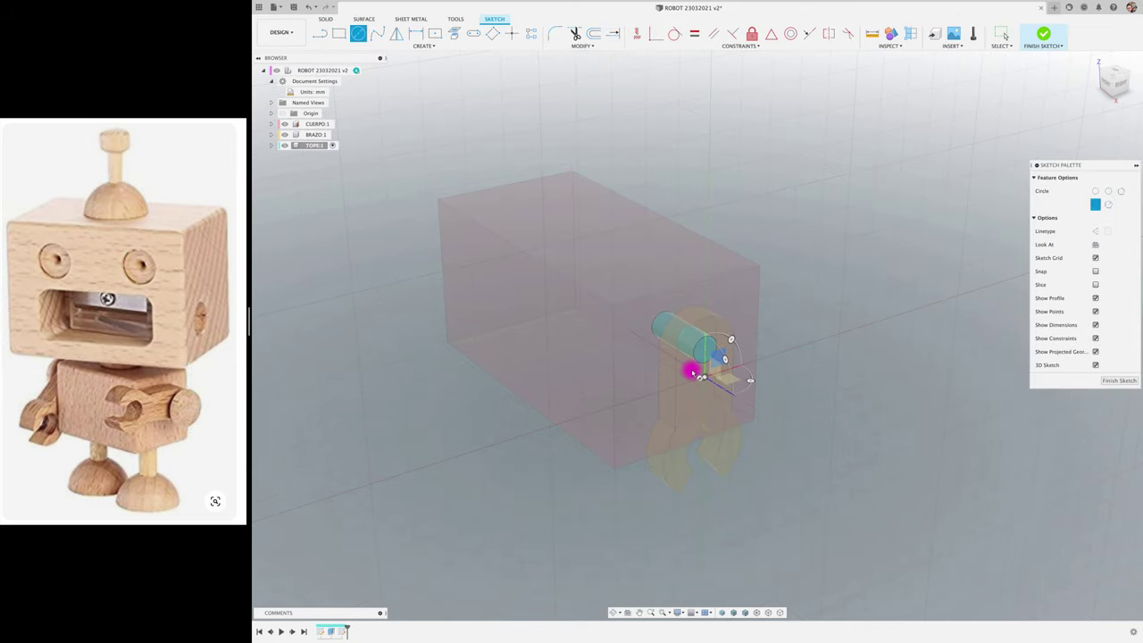
click(705, 354)
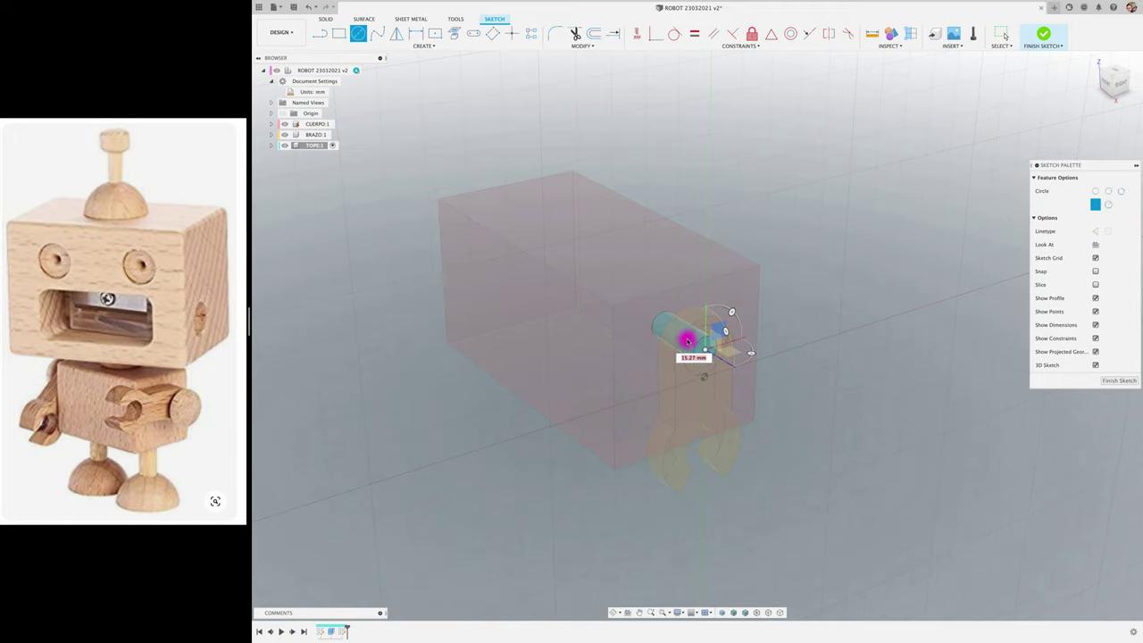
click(687, 340)
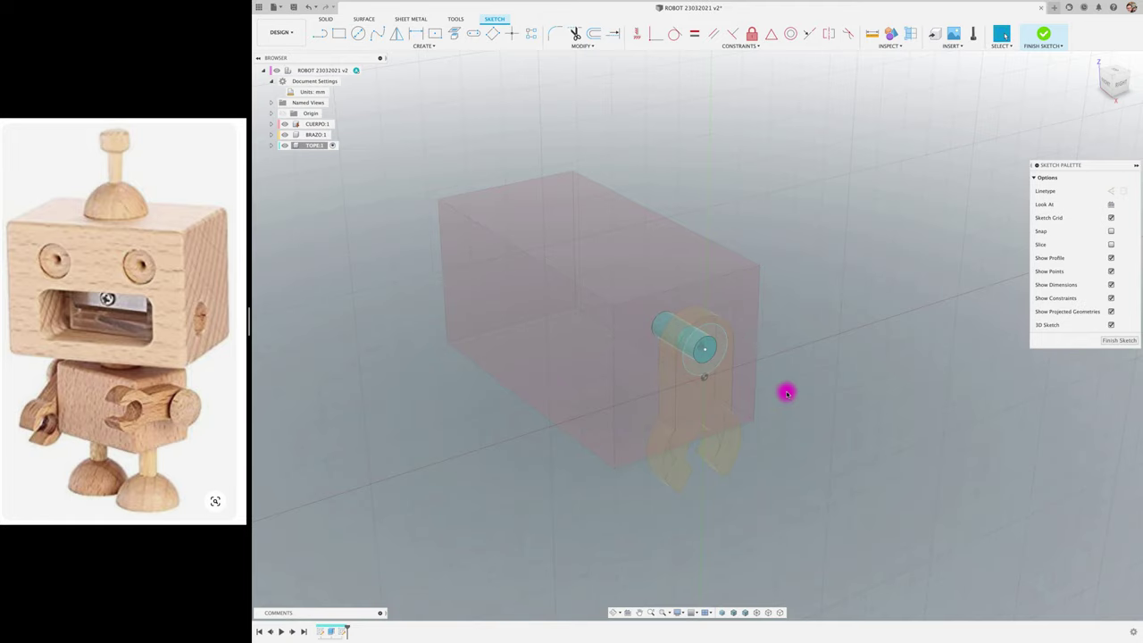
key(e)
click(717, 371)
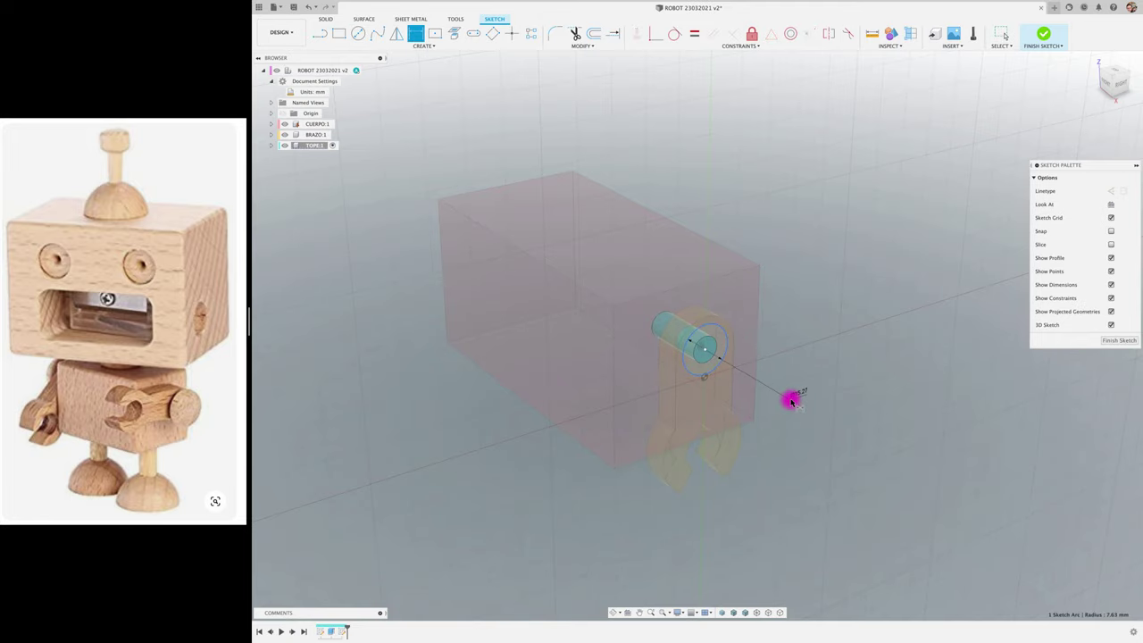
click(791, 399)
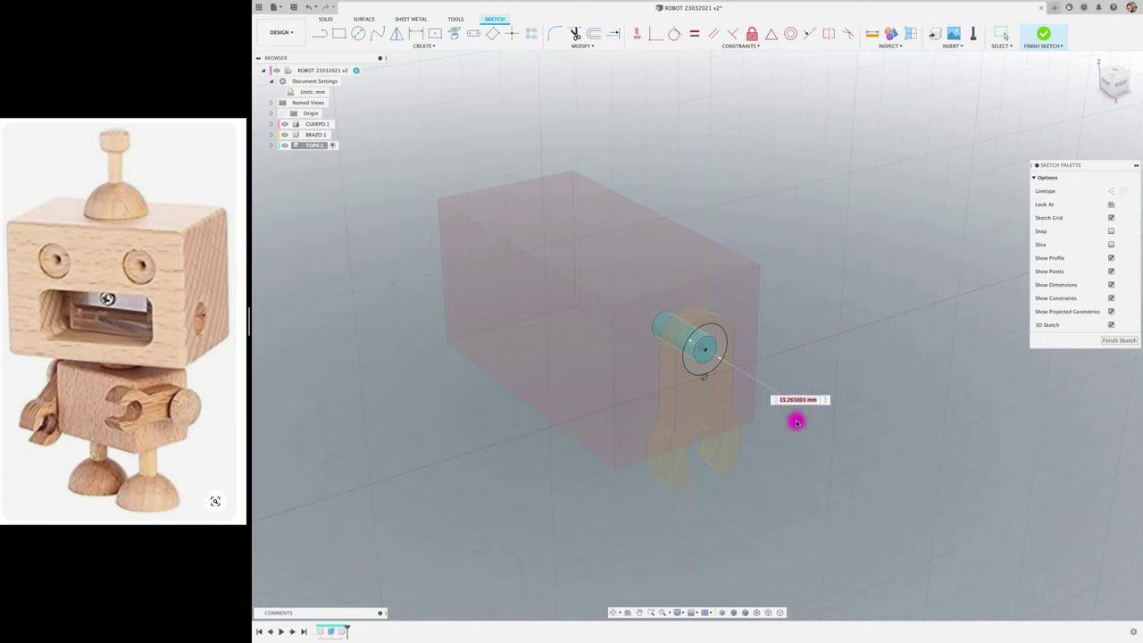
key(Return)
- Extrude both circle profiles 7.31 mm outward, joined to the pin, as its head
key(e)
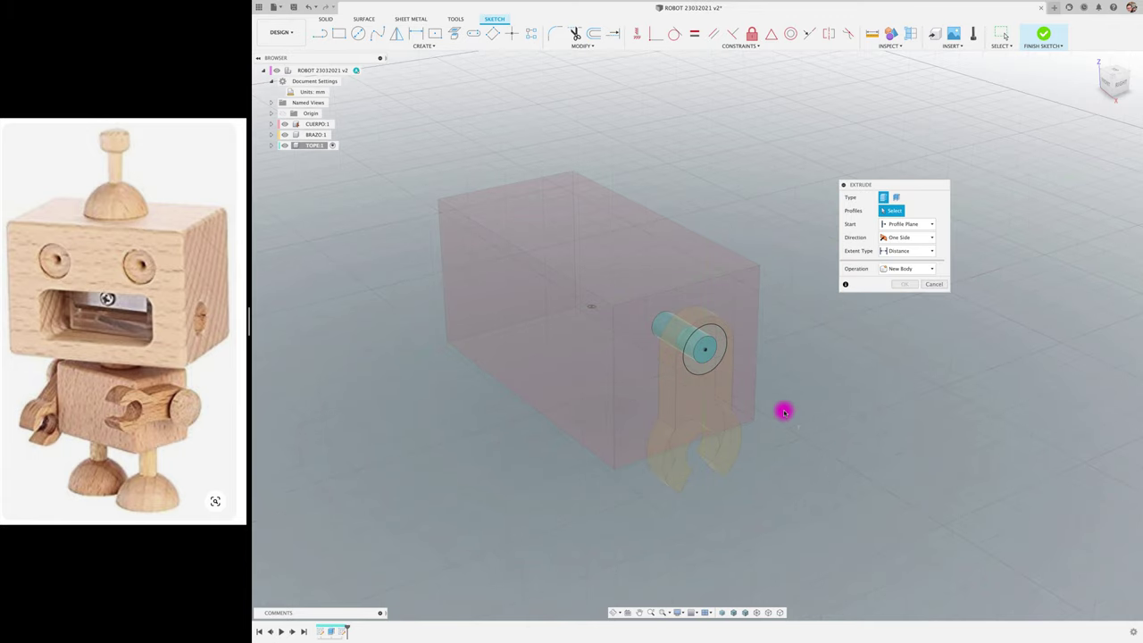
click(706, 356)
click(719, 351)
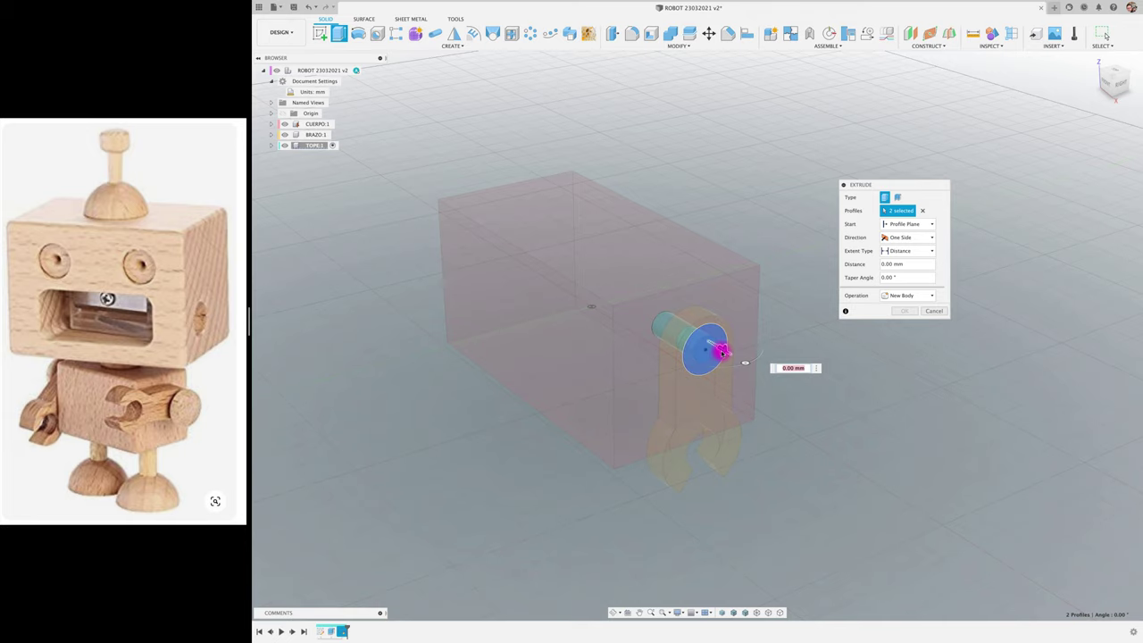
drag(728, 354, 740, 359)
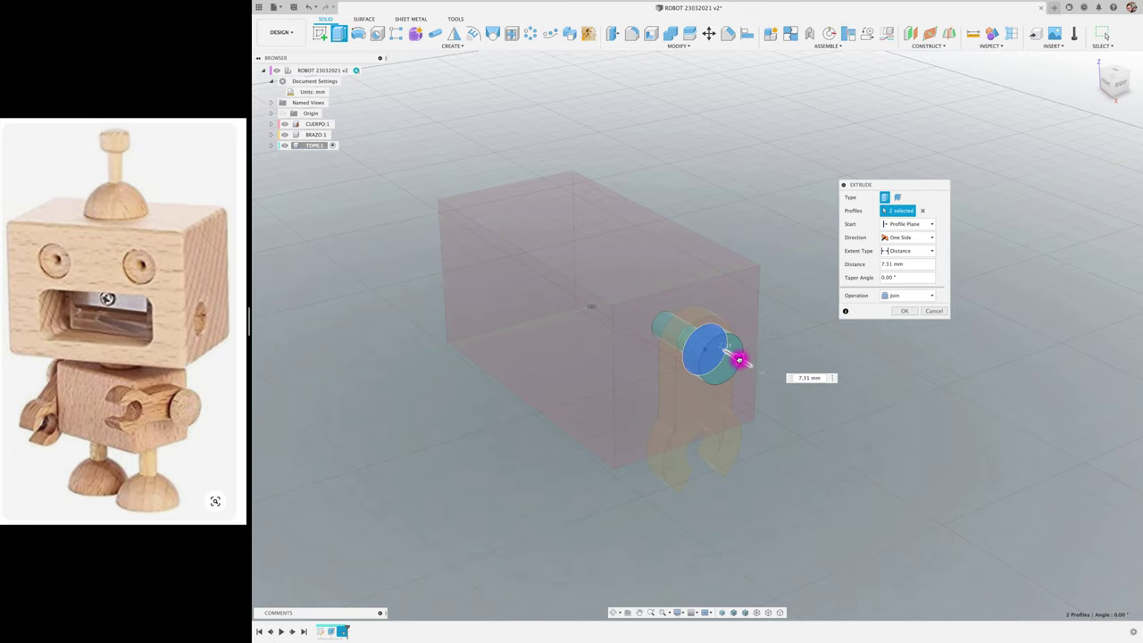
click(1103, 85)
text(8)
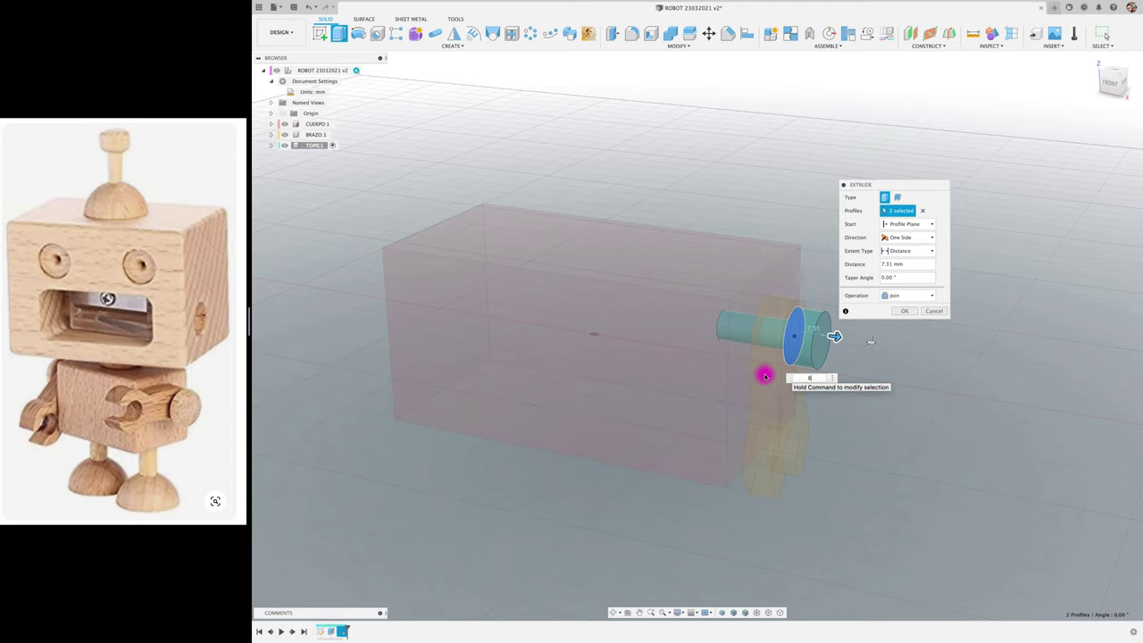
key(Return)
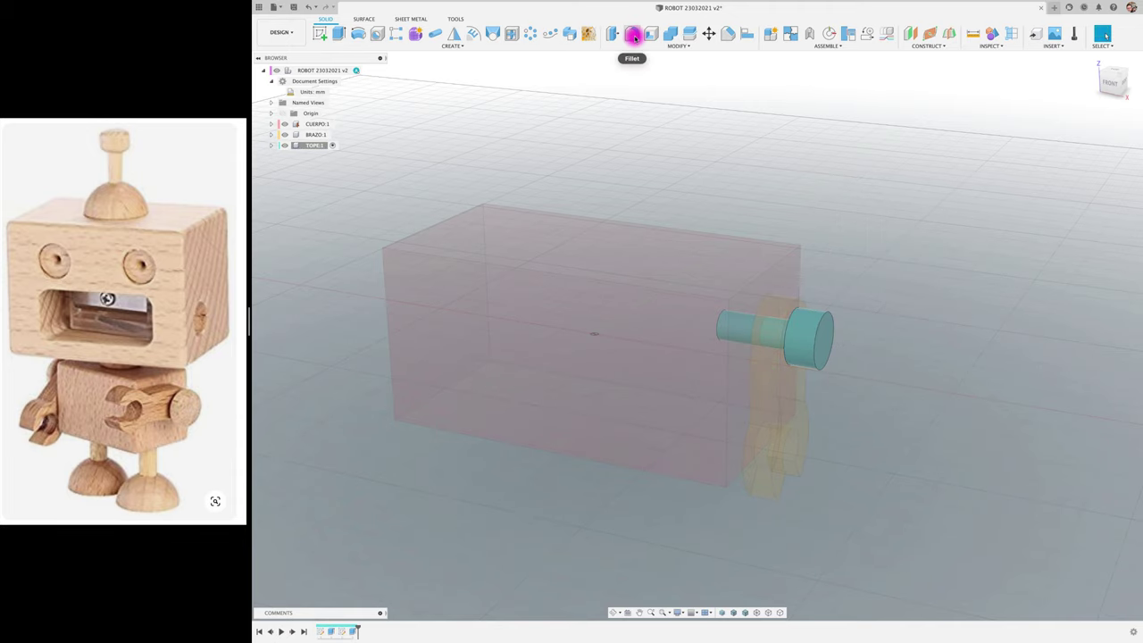
- Fillet the pin head's outer end edge with a 4.50 mm radius
click(631, 33)
click(813, 329)
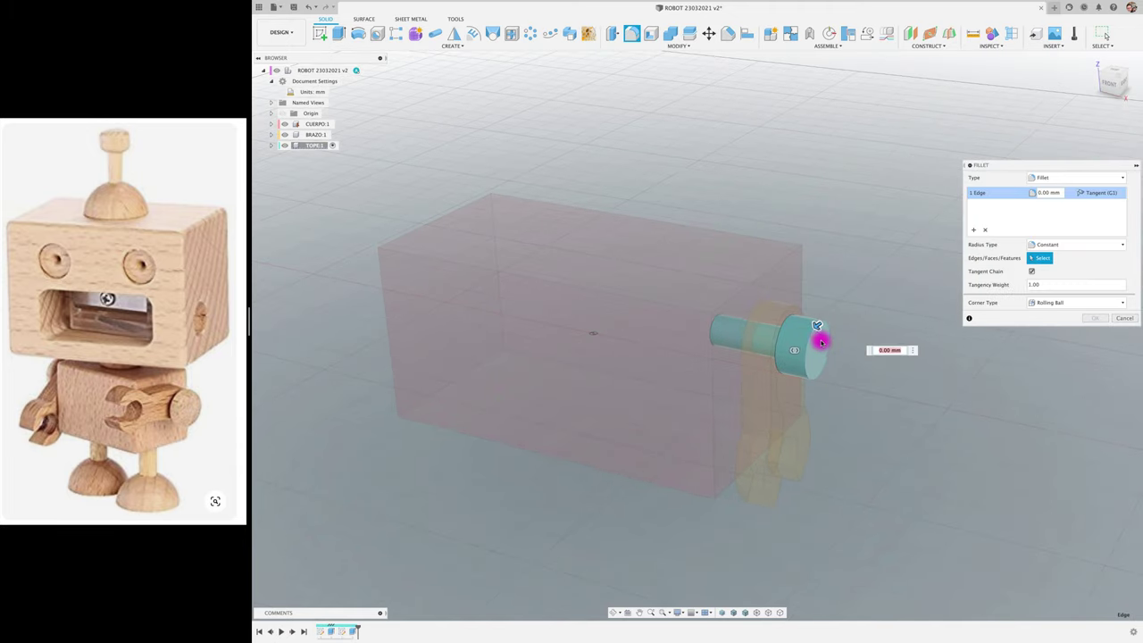
drag(810, 331, 827, 344)
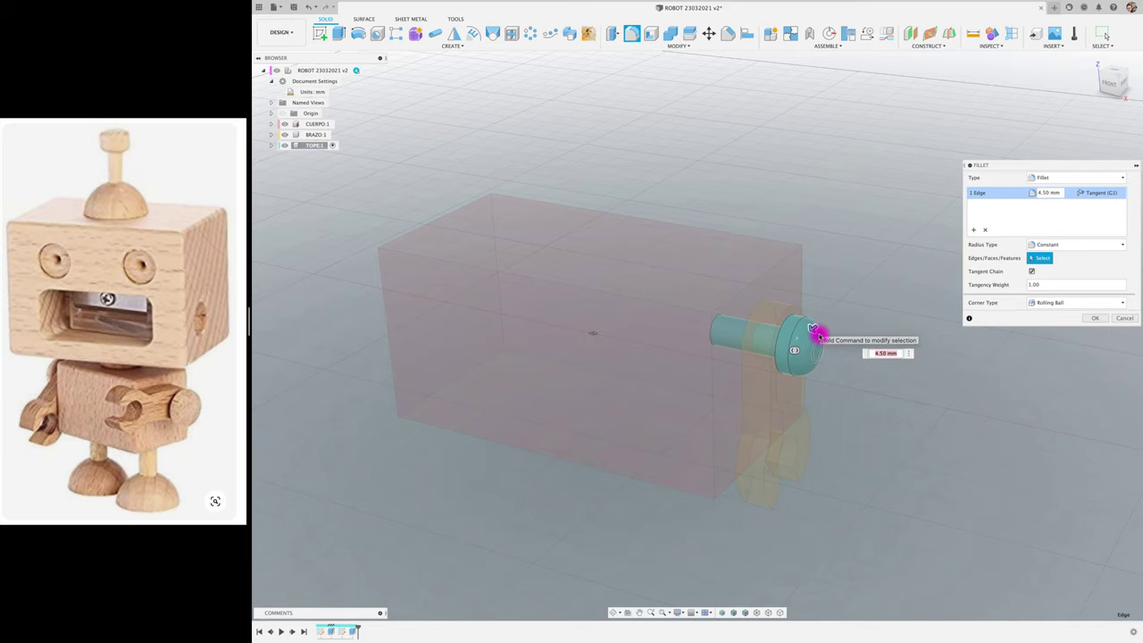
key(Return)
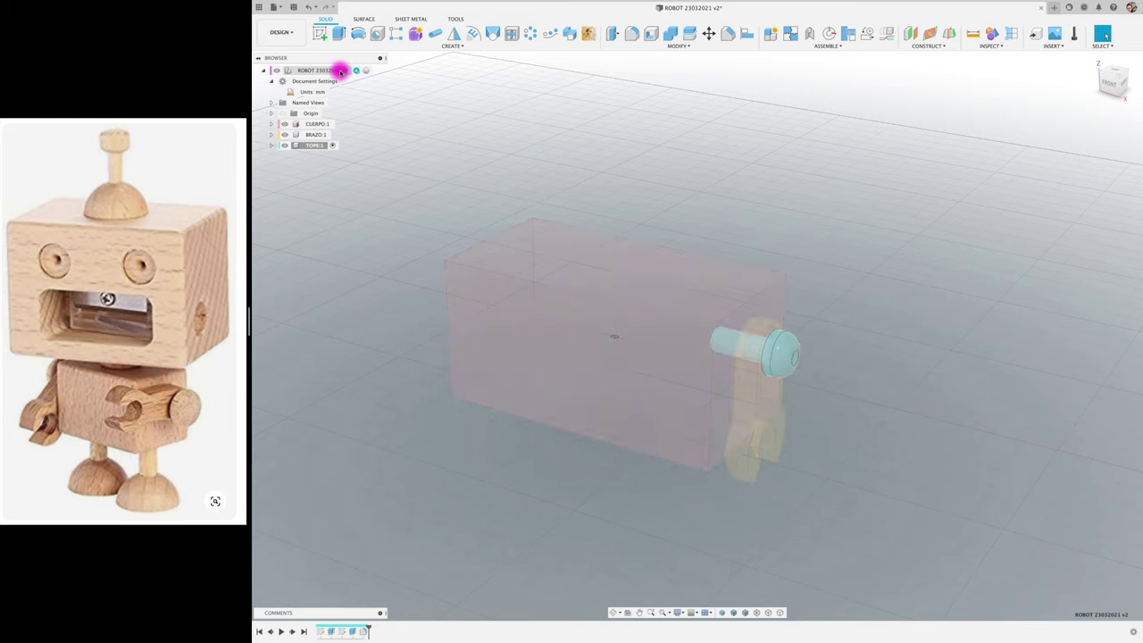
- Activate the root assembly and drag the BRAZO arm away to the right, leaving the pin in place
click(369, 70)
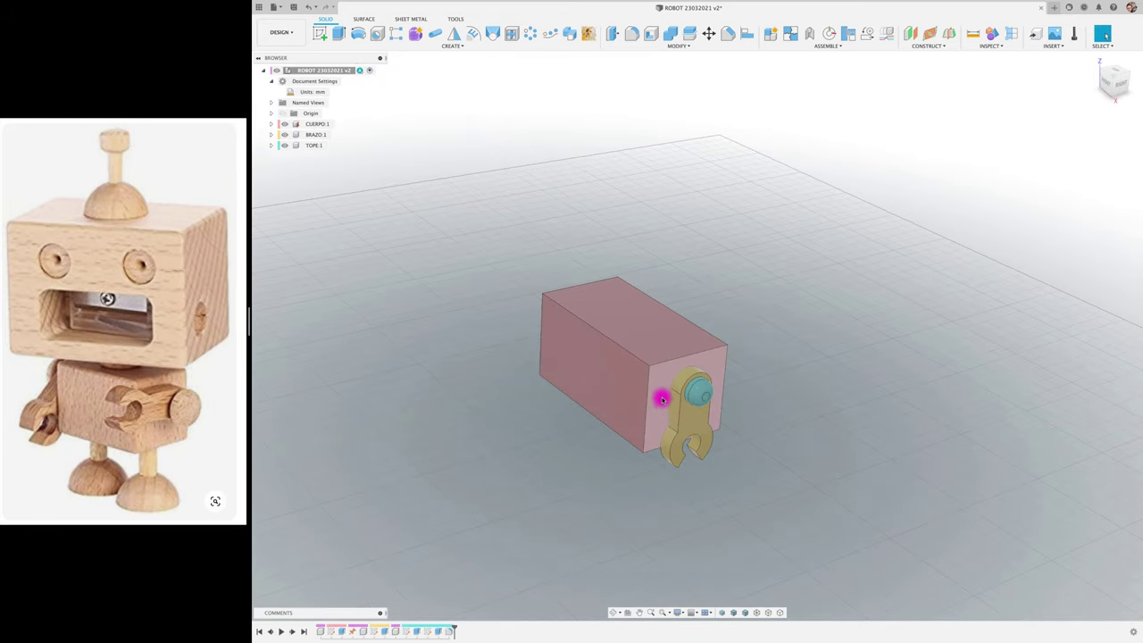
drag(659, 396, 830, 376)
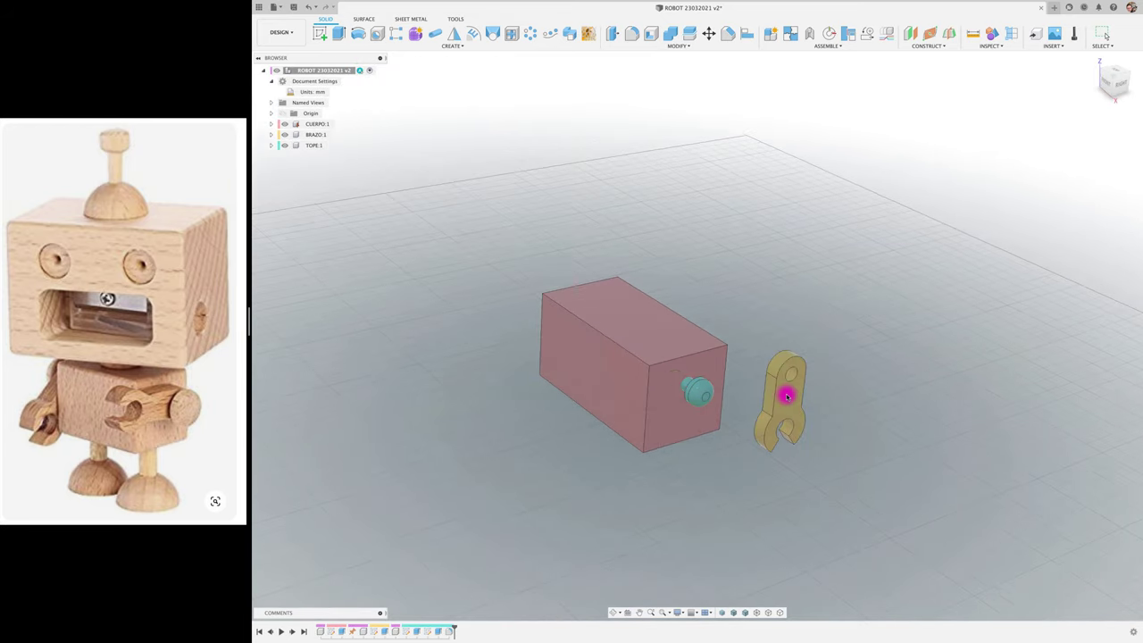
drag(715, 393, 860, 305)
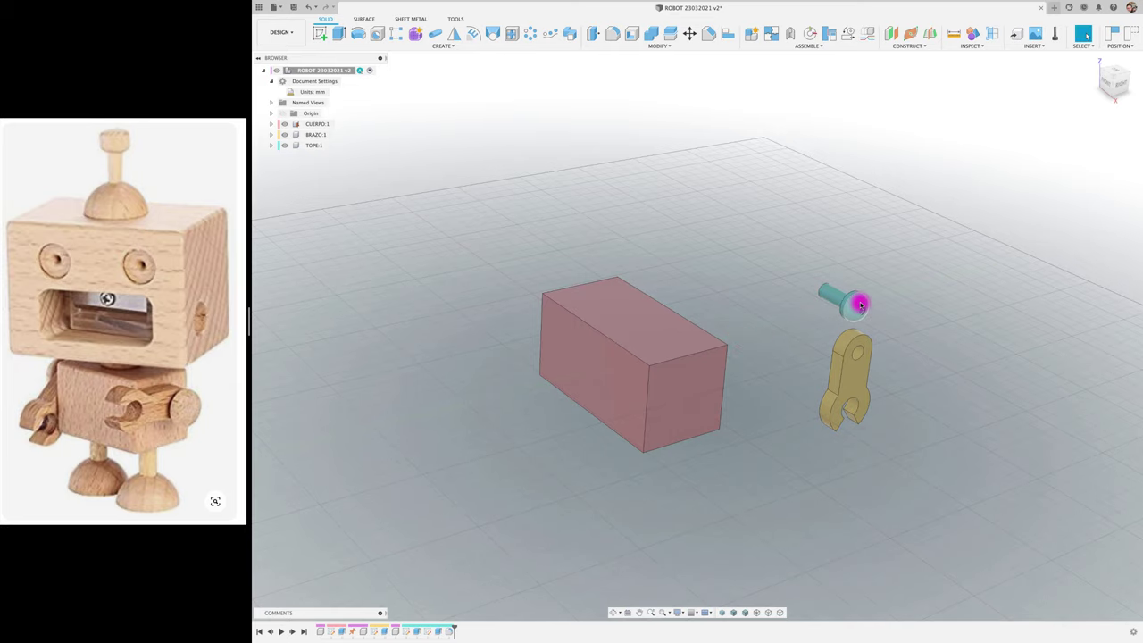
key(ctrl+z)
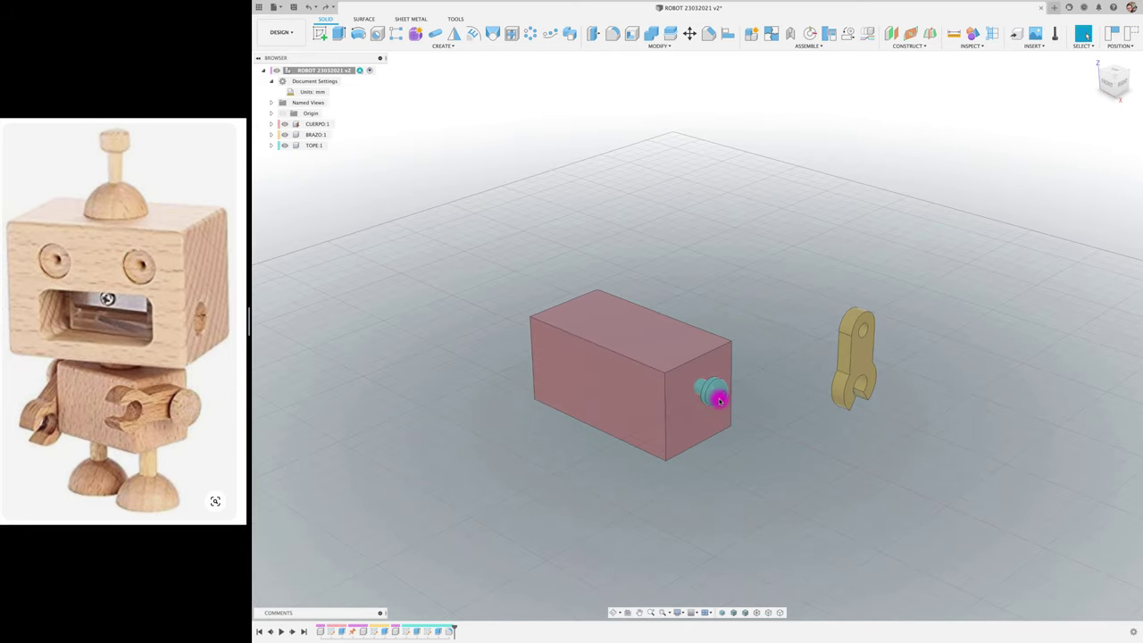
scroll(661, 265, up, 3)
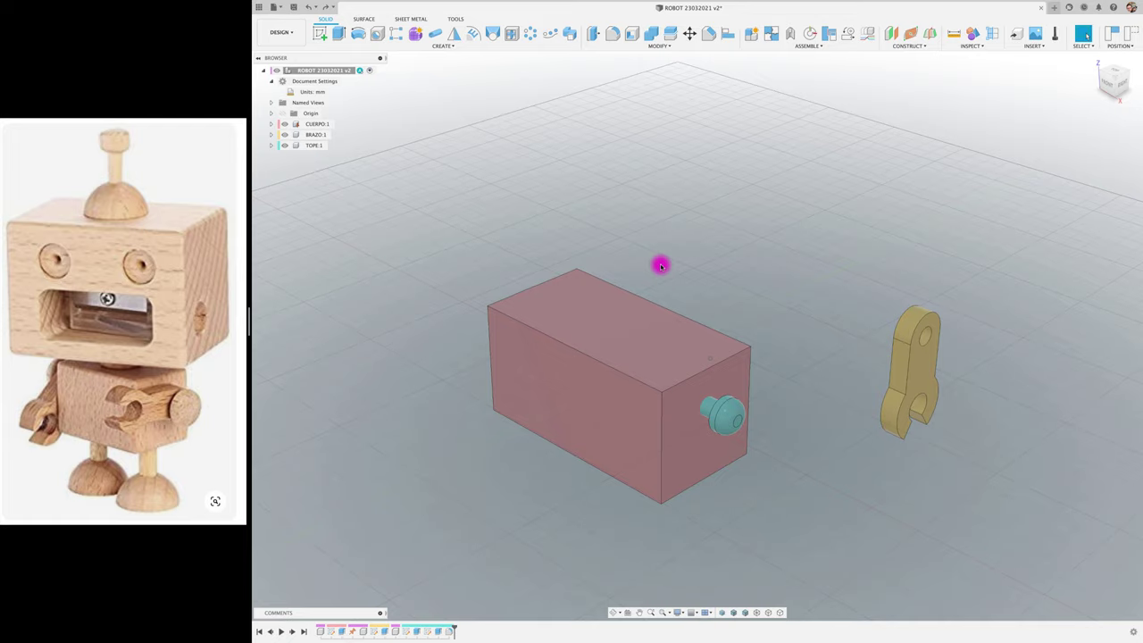
scroll(661, 264, down, 1)
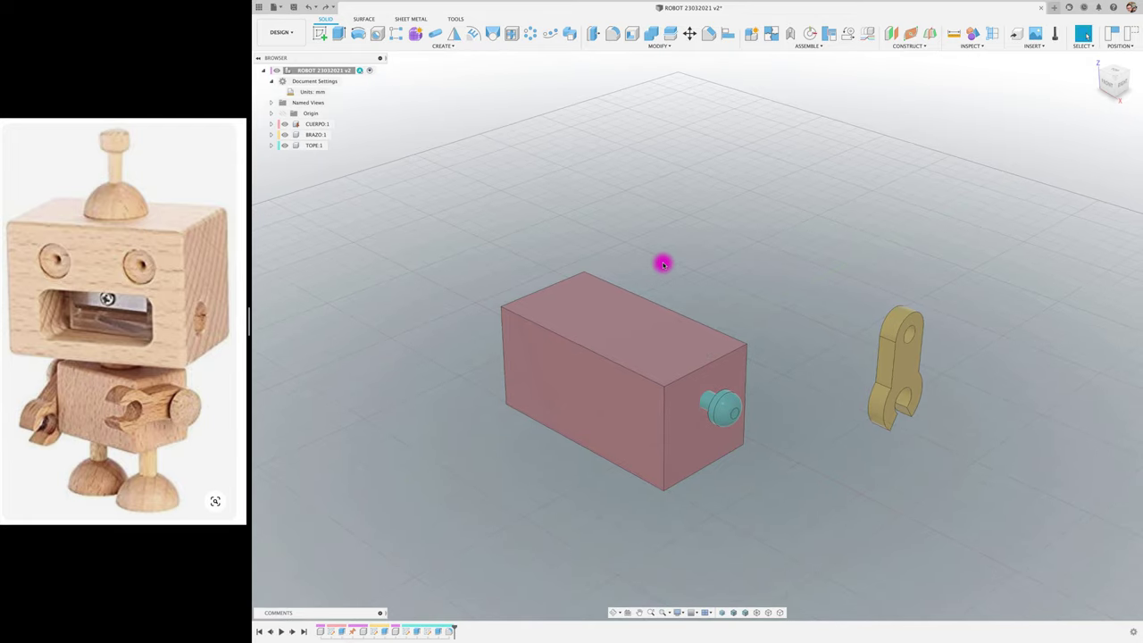
scroll(672, 164, down, 1)
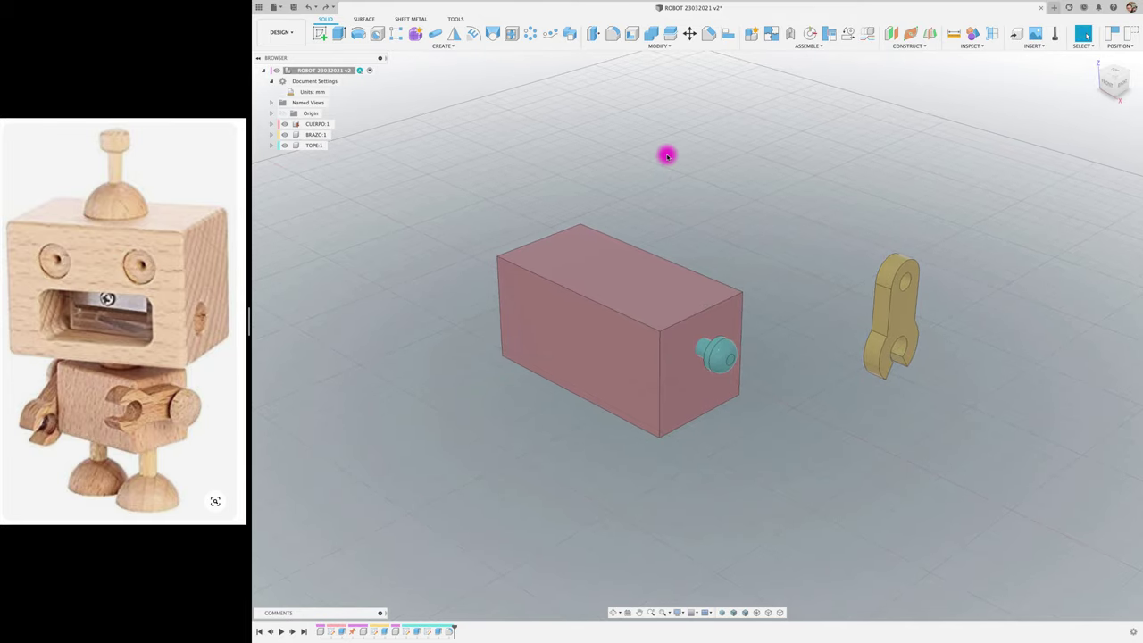
- Capture positions, then Combine with Cut, red body as target, teal pin as tool, Keep Tools on
click(652, 36)
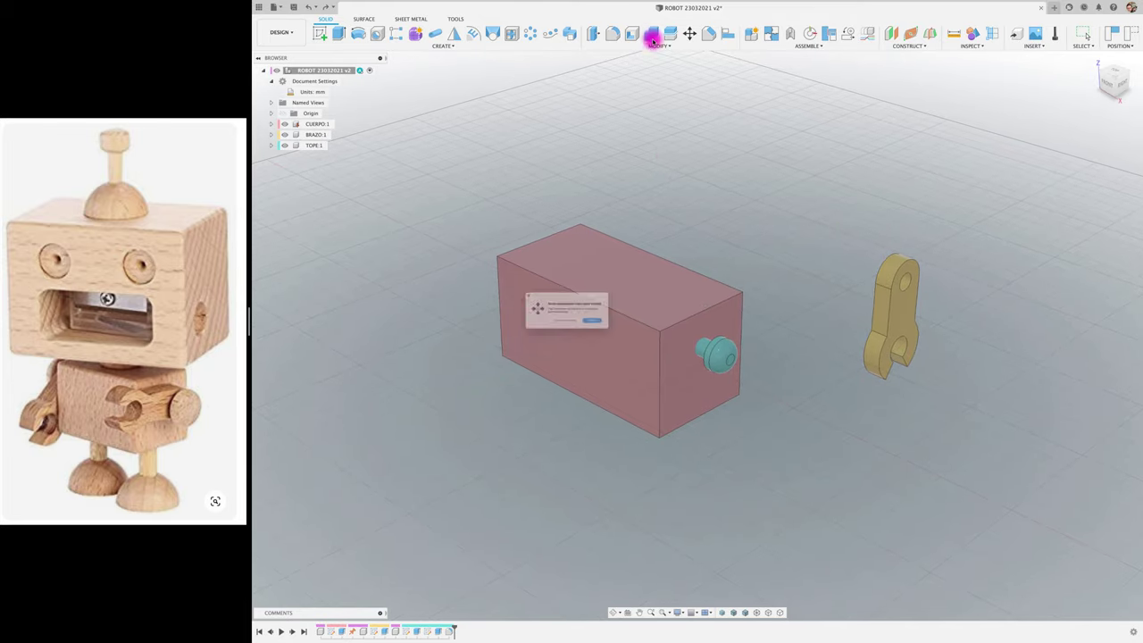
click(555, 329)
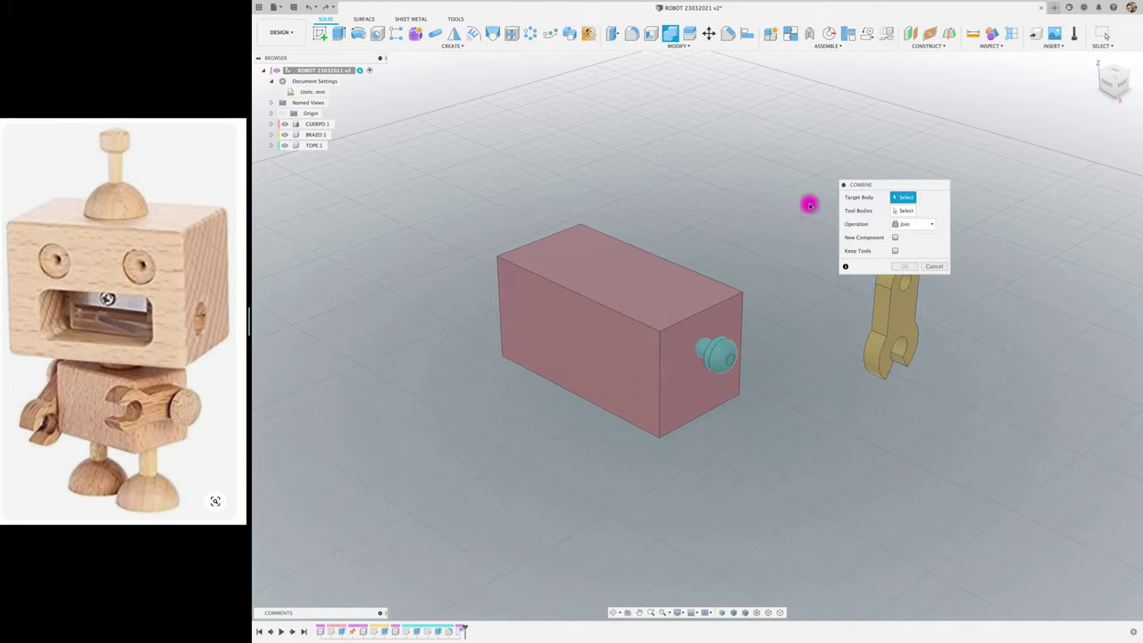
drag(926, 187, 842, 143)
click(847, 184)
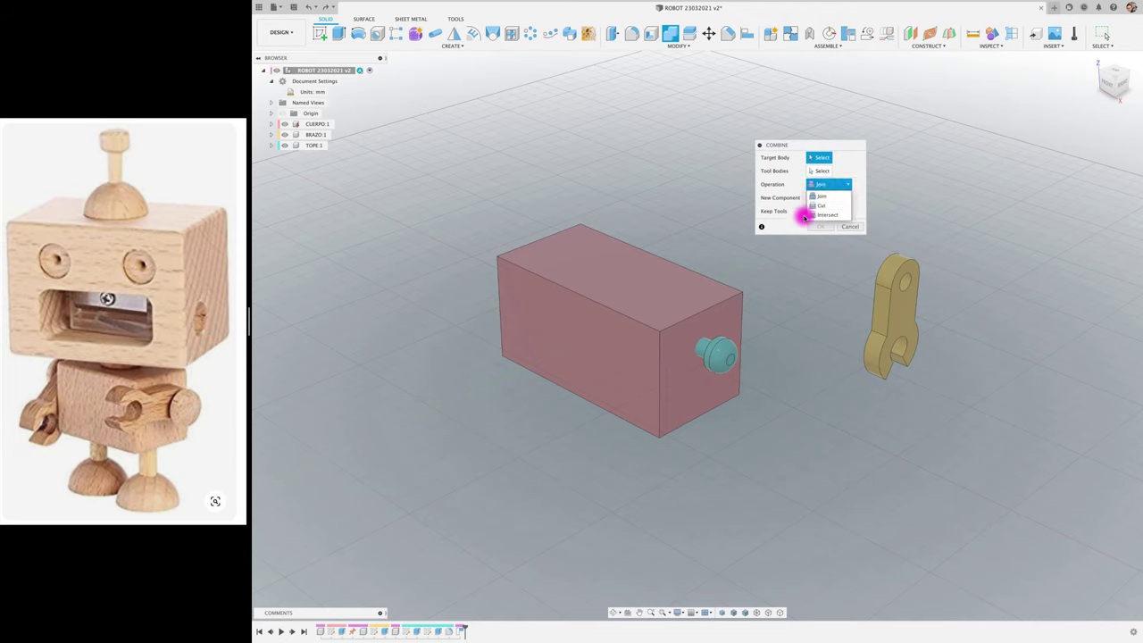
click(821, 206)
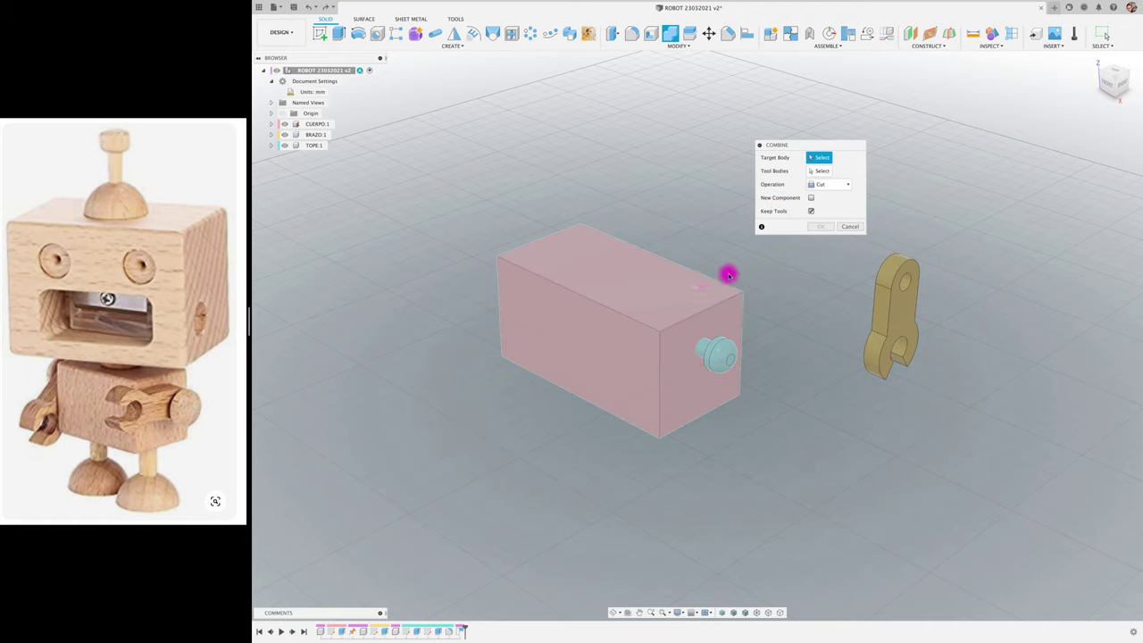
click(644, 284)
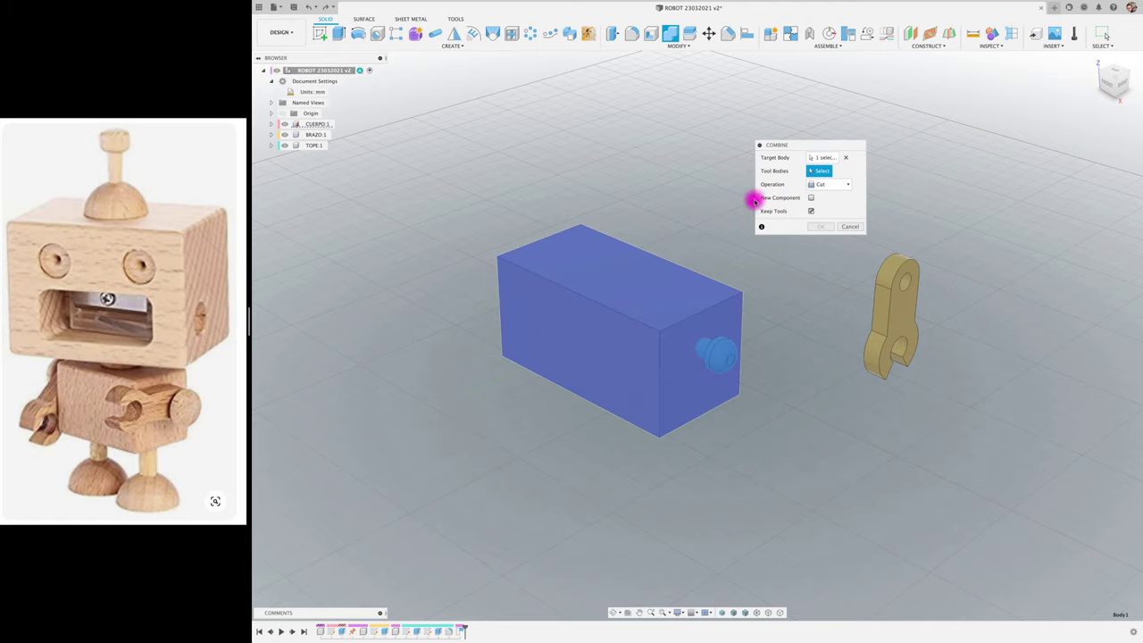
click(726, 355)
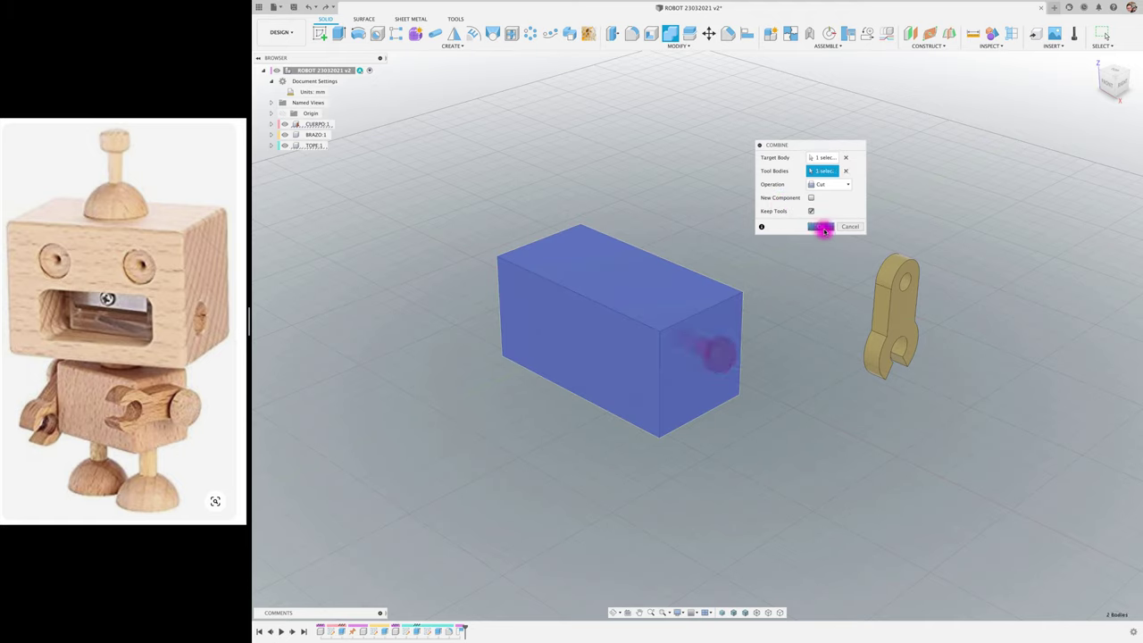
click(820, 226)
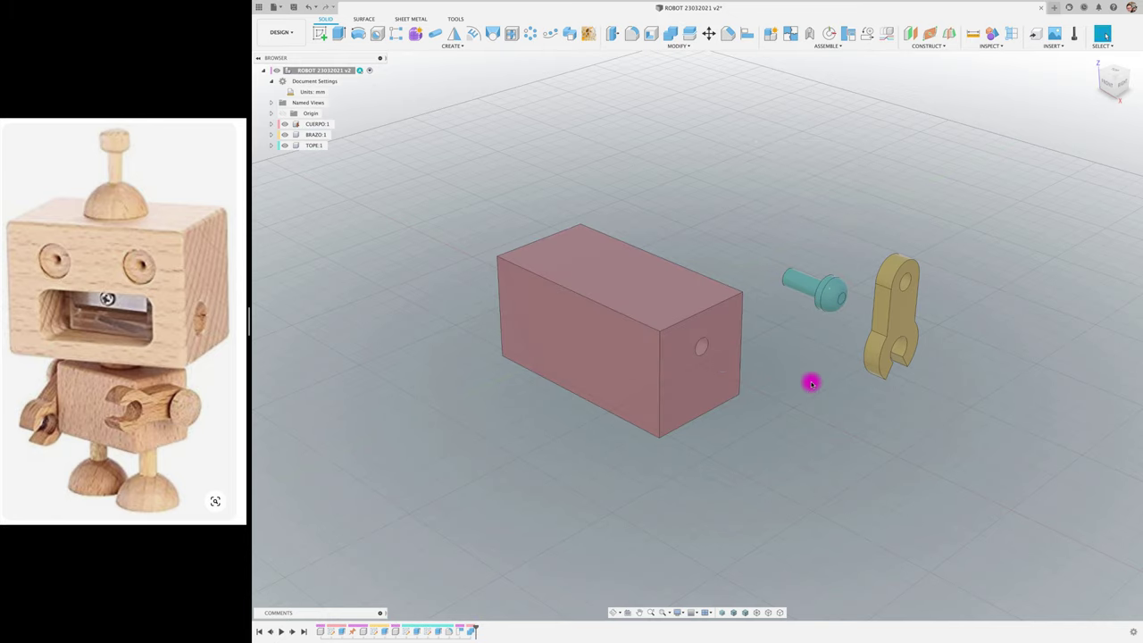
shift+scroll(811, 384, down, 5)
shift+scroll(811, 384, down, 5)
shift+scroll(811, 384, down, 5)
mouse_move(811, 384)
shift+middle_down()
mouse_move(661, 179)
mouse_move(599, 168)
mouse_move(625, 309)
mouse_move(620, 206)
mouse_move(610, 211)
mouse_move(623, 316)
mouse_move(578, 283)
mouse_move(691, 158)
shift+middle_up()
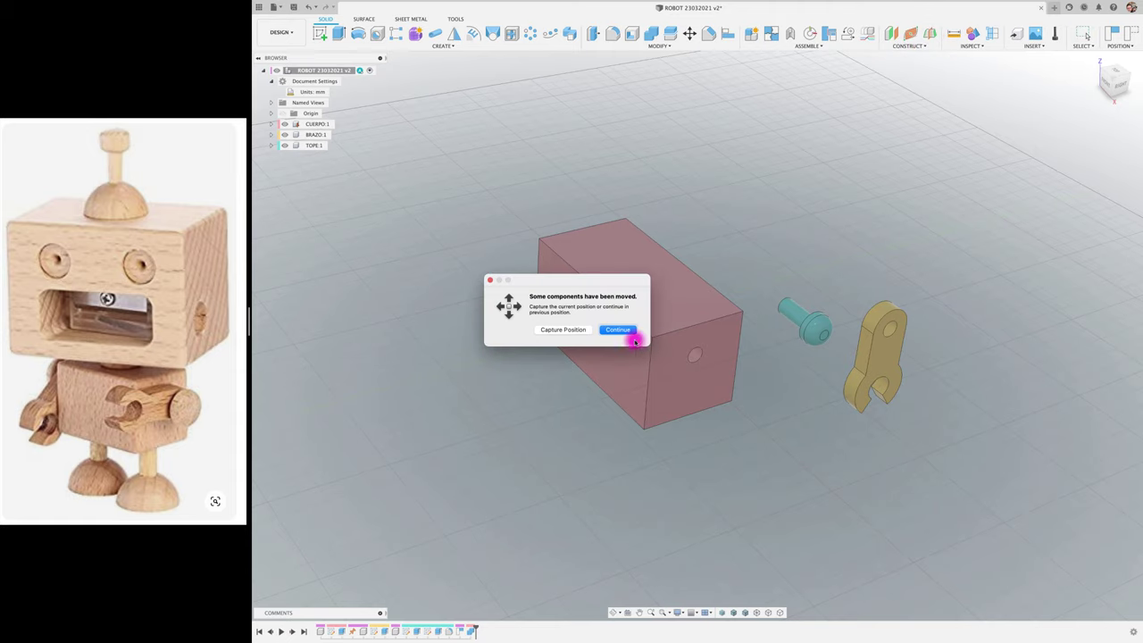
- Create a midplane between the red body's two opposite end faces
click(581, 331)
click(714, 340)
mouse_move(715, 340)
shift+middle_down()
mouse_move(664, 334)
mouse_move(572, 274)
shift+middle_up()
click(571, 274)
click(825, 199)
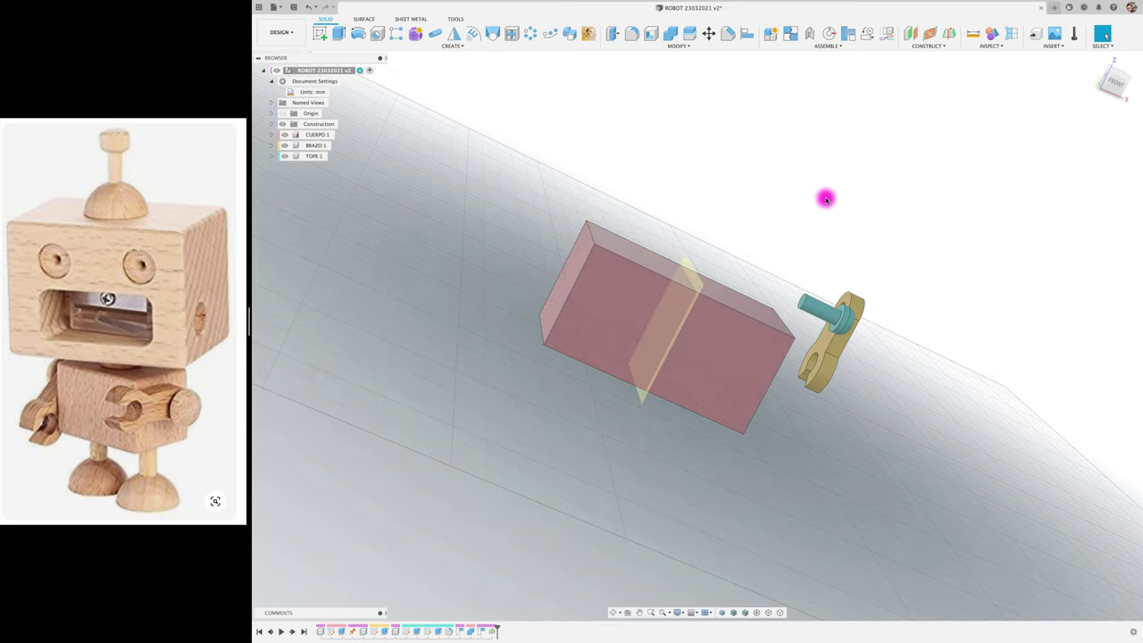
shift+middle_drag(824, 196, 790, 214)
mouse_move(686, 255)
shift+middle_down()
mouse_move(747, 240)
mouse_move(546, 101)
shift+middle_up()
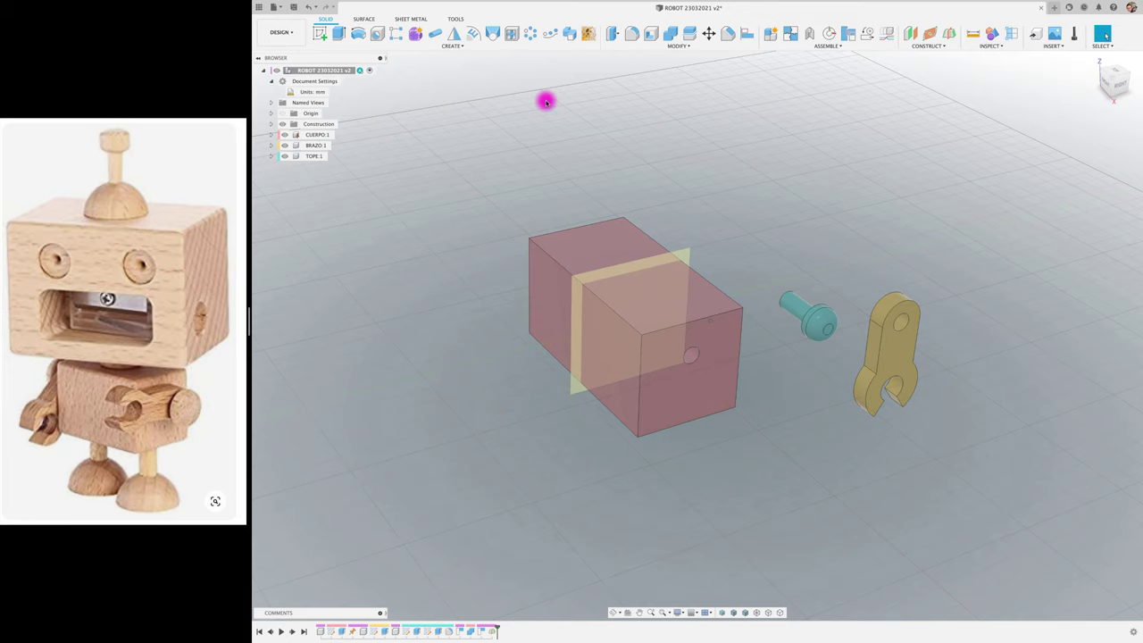
- Mirror the two pin-hole faces across the midplane onto the body's opposite end
click(453, 34)
shift+middle_drag(811, 181, 831, 163)
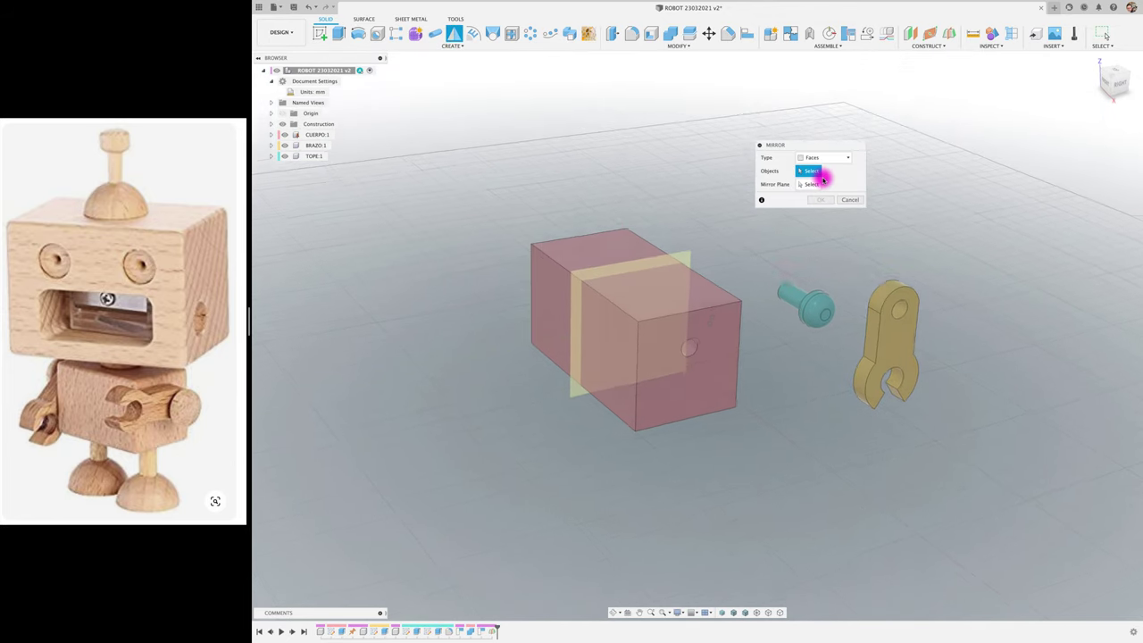
click(832, 162)
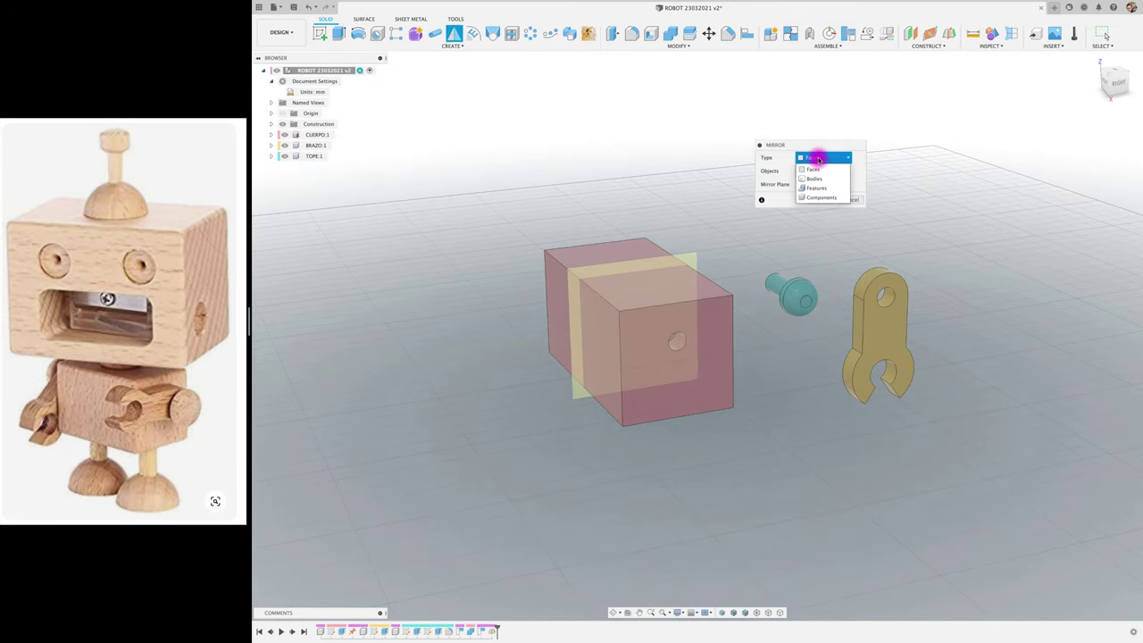
mouse_move(681, 334)
shift+middle_down()
mouse_move(668, 324)
mouse_move(730, 293)
mouse_move(817, 197)
shift+middle_up()
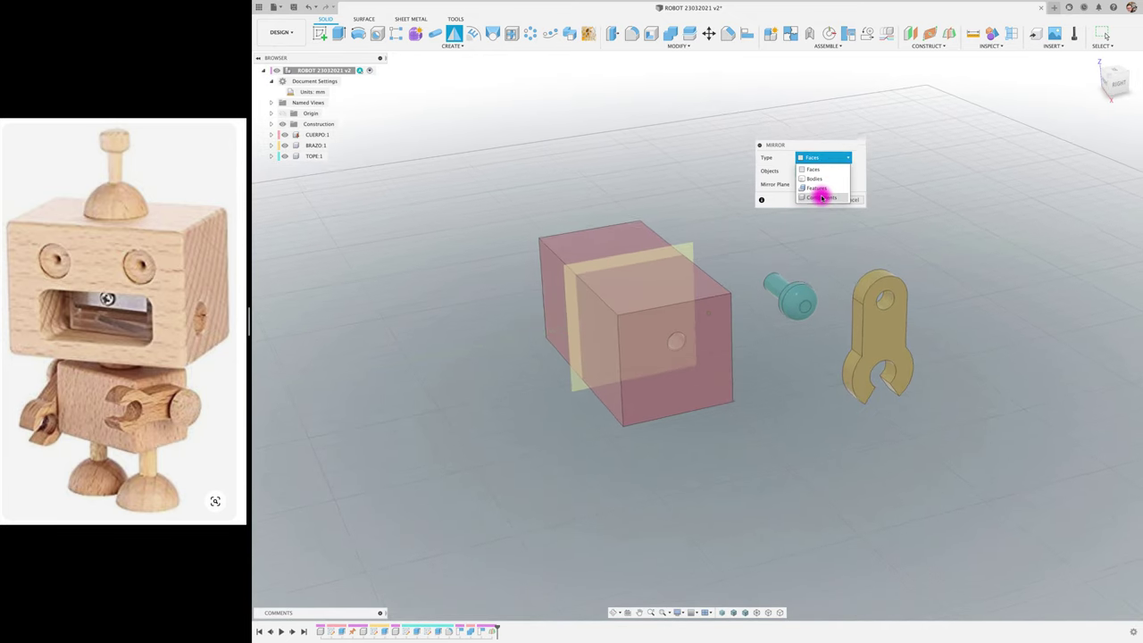
mouse_move(815, 178)
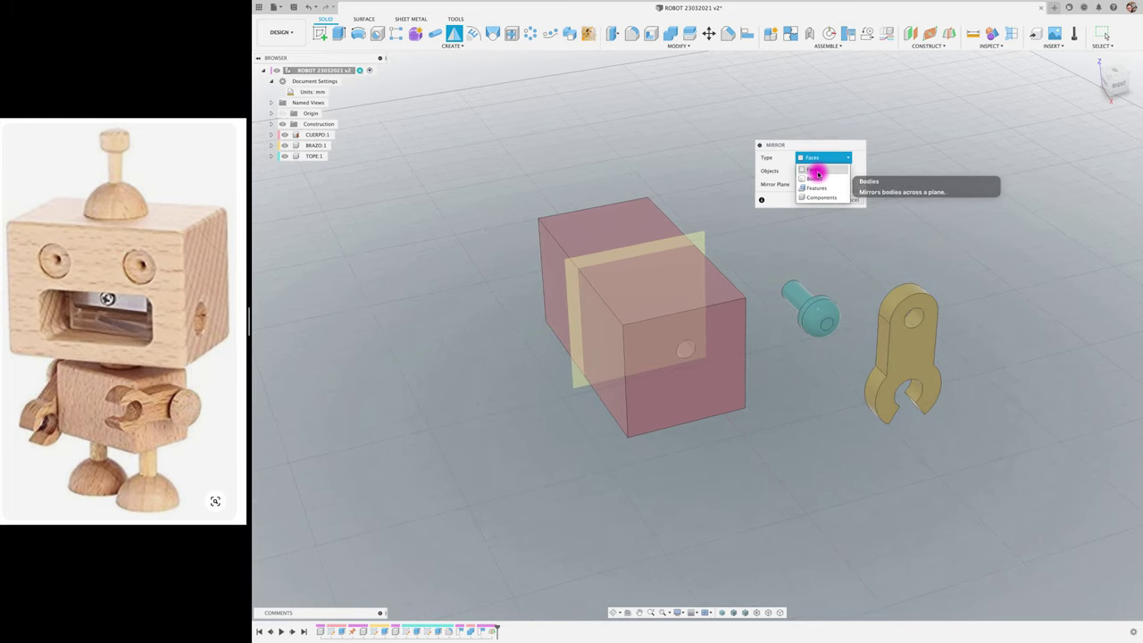
click(690, 355)
click(670, 318)
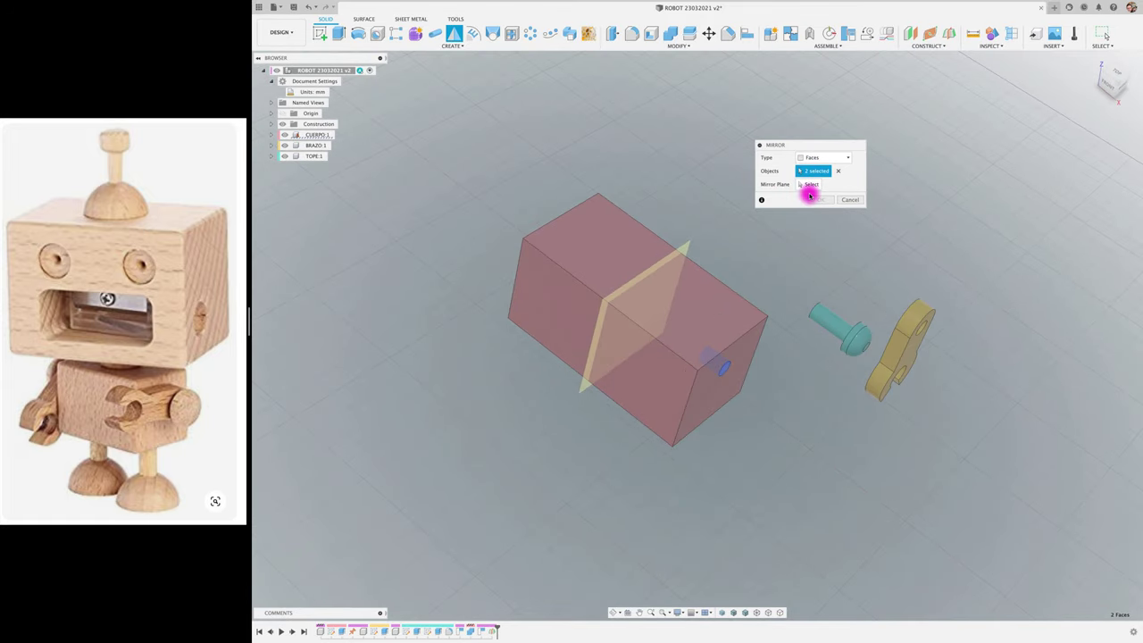
click(808, 184)
click(689, 248)
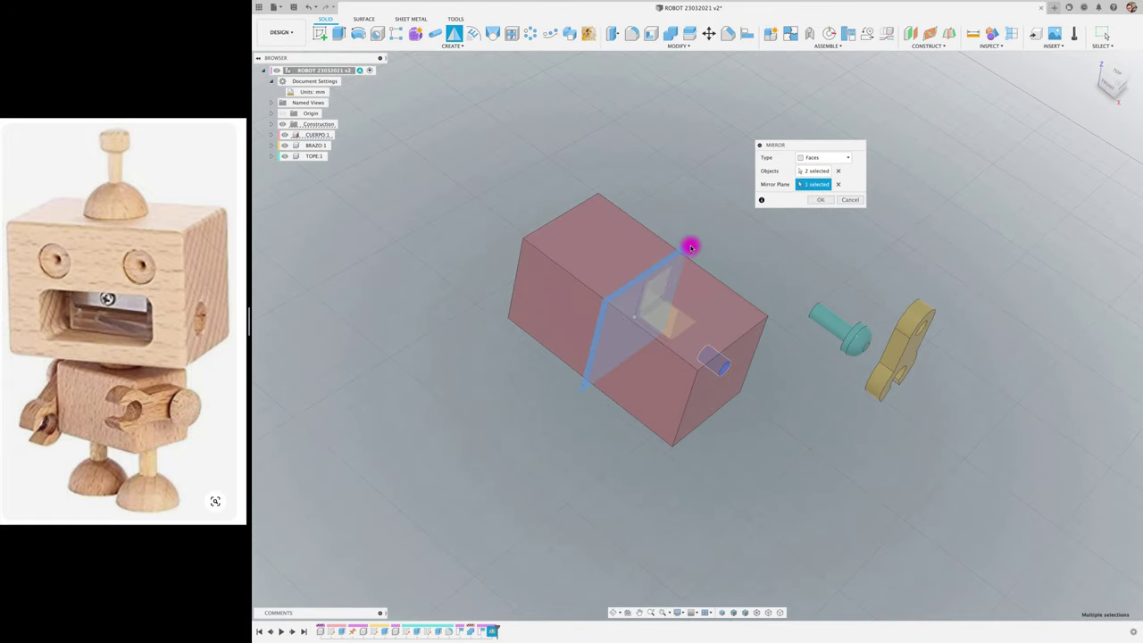
shift+middle_drag(690, 249, 786, 215)
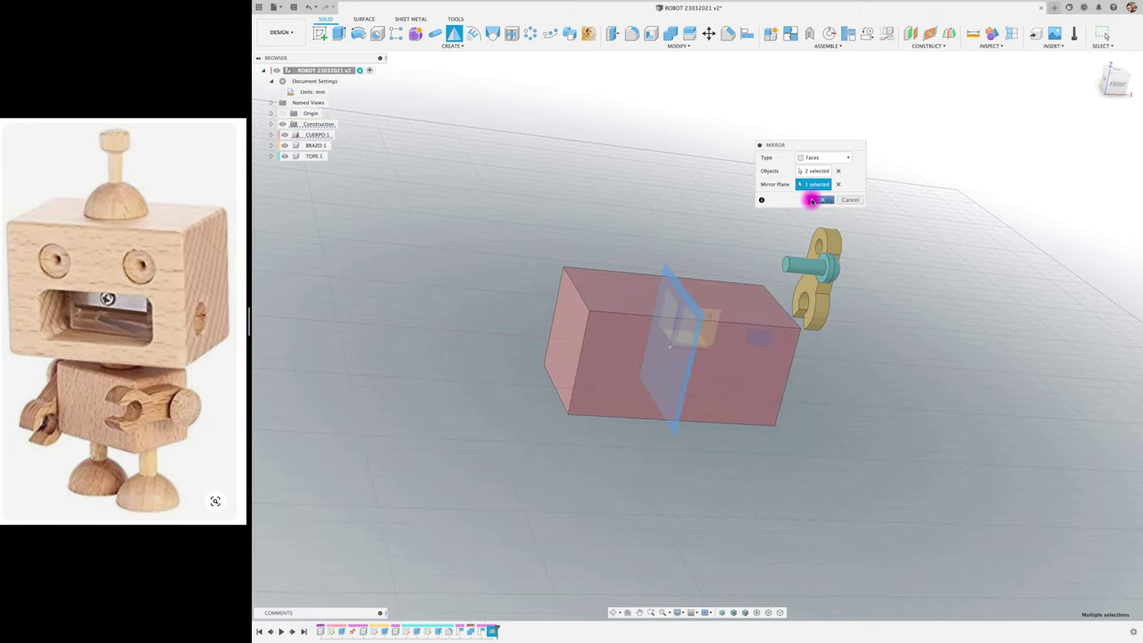
click(821, 199)
mouse_move(678, 247)
shift+middle_down()
mouse_move(706, 209)
mouse_move(717, 222)
shift+middle_up()
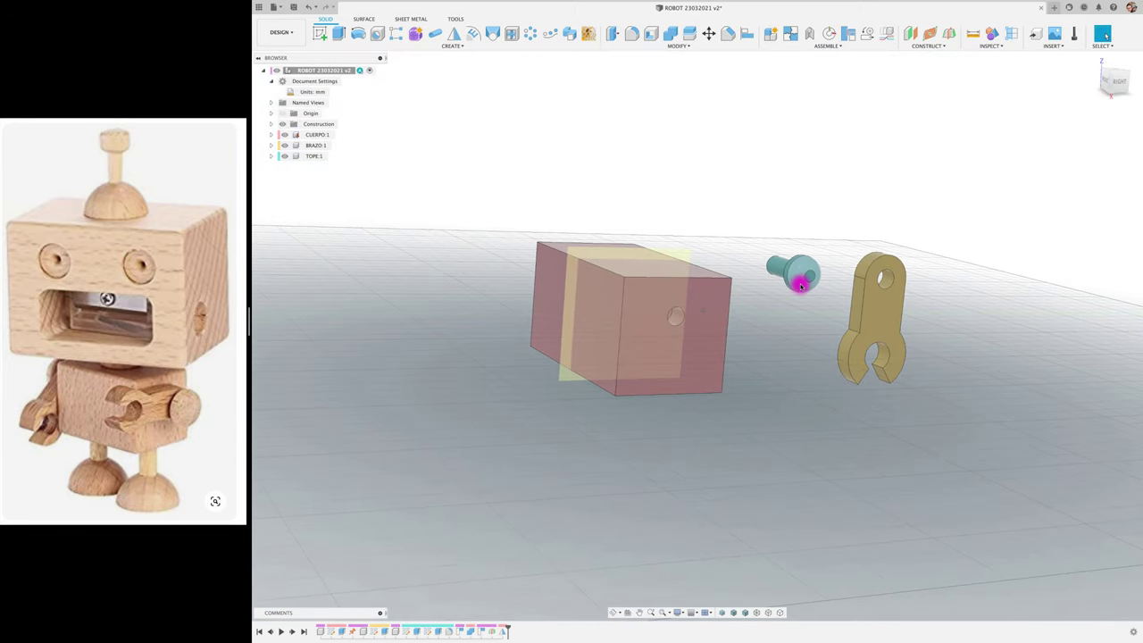
- Joint the capped end of pin TOPE:1 into the hole at one end of CUERPO:1
drag(801, 284, 804, 271)
shift+middle_drag(702, 327, 754, 334)
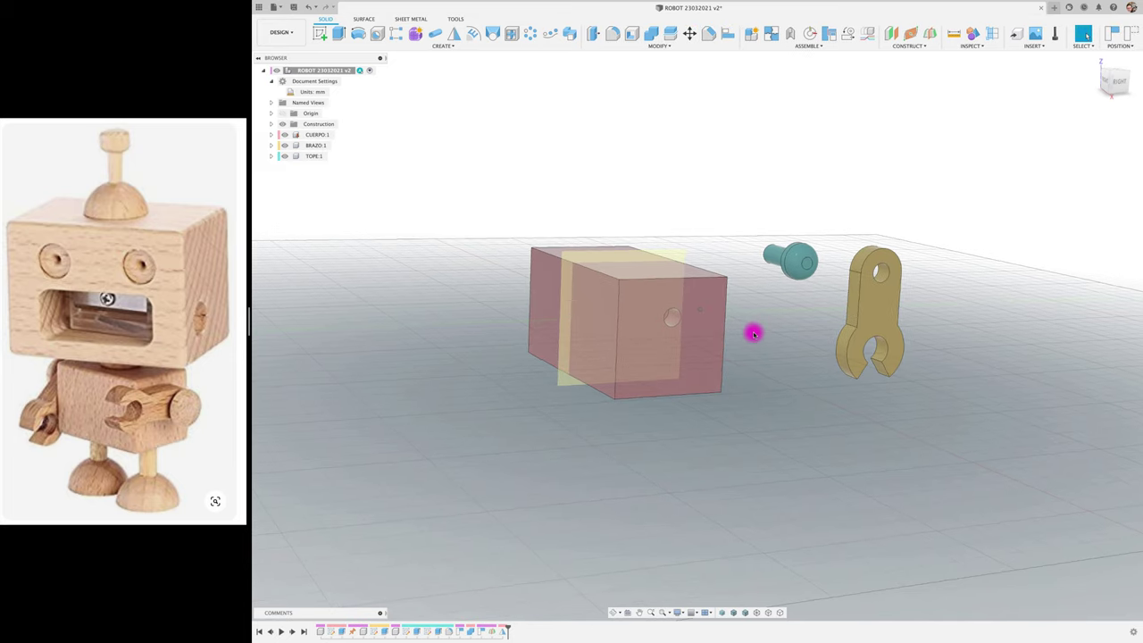
key(j)
mouse_move(798, 251)
shift+middle_down()
mouse_move(771, 247)
mouse_move(801, 234)
shift+middle_up()
click(802, 230)
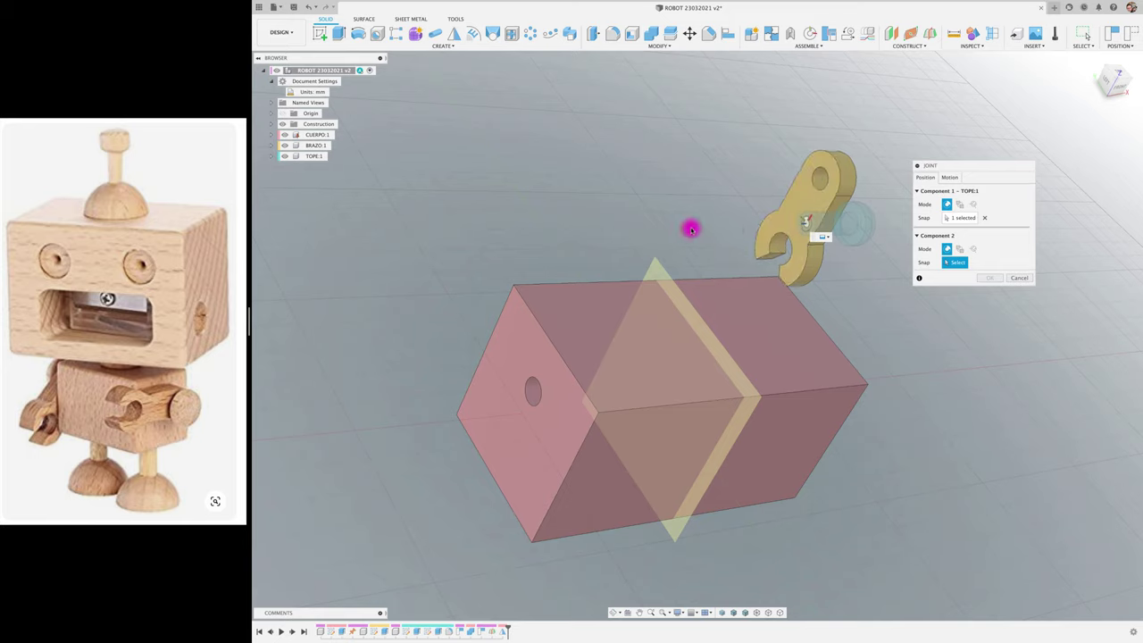
shift+middle_drag(689, 227, 670, 263)
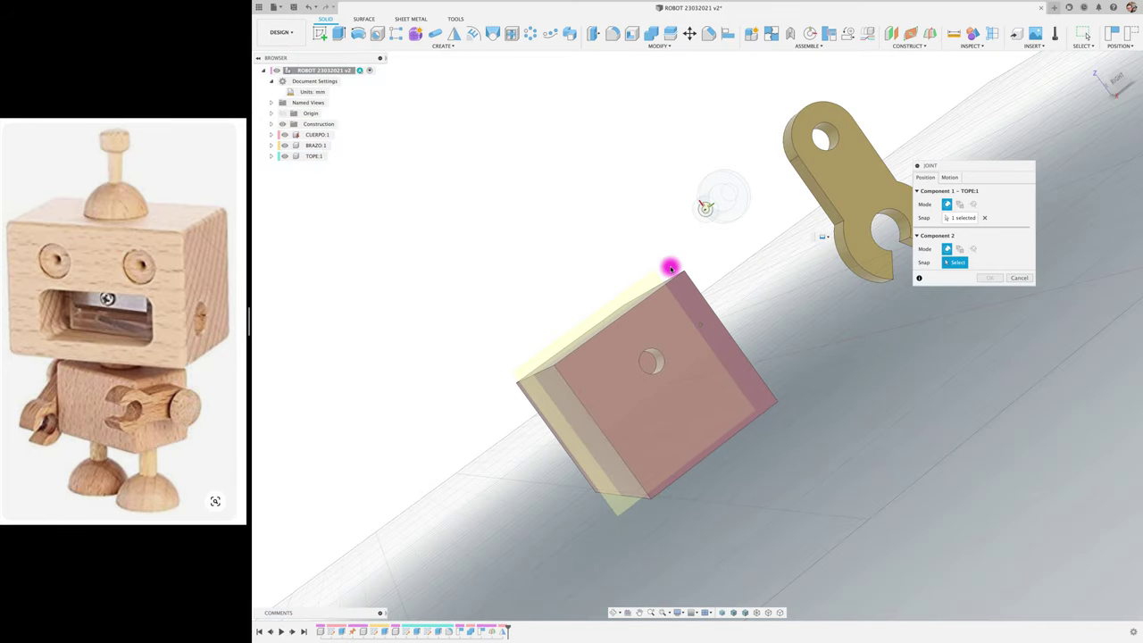
click(648, 365)
shift+middle_drag(658, 363, 722, 357)
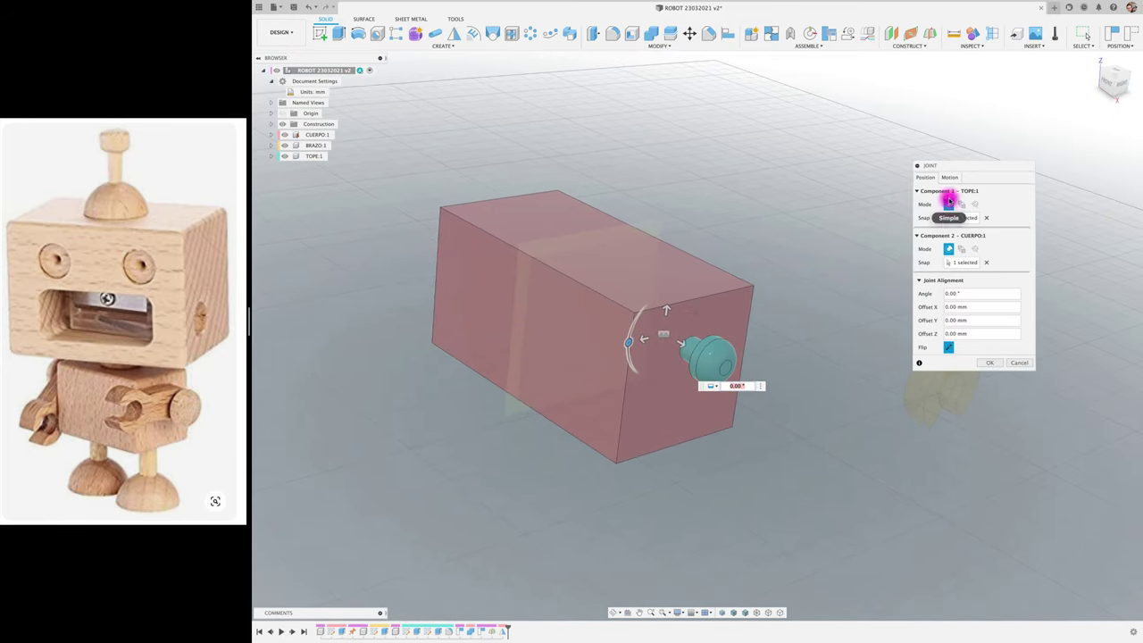
click(950, 177)
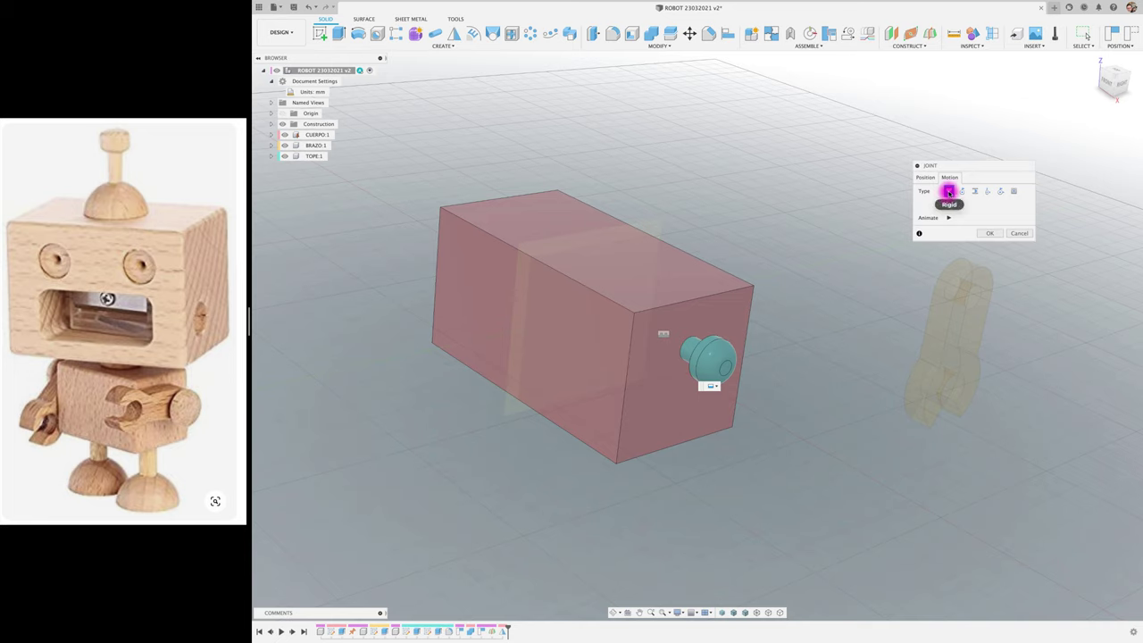
click(983, 231)
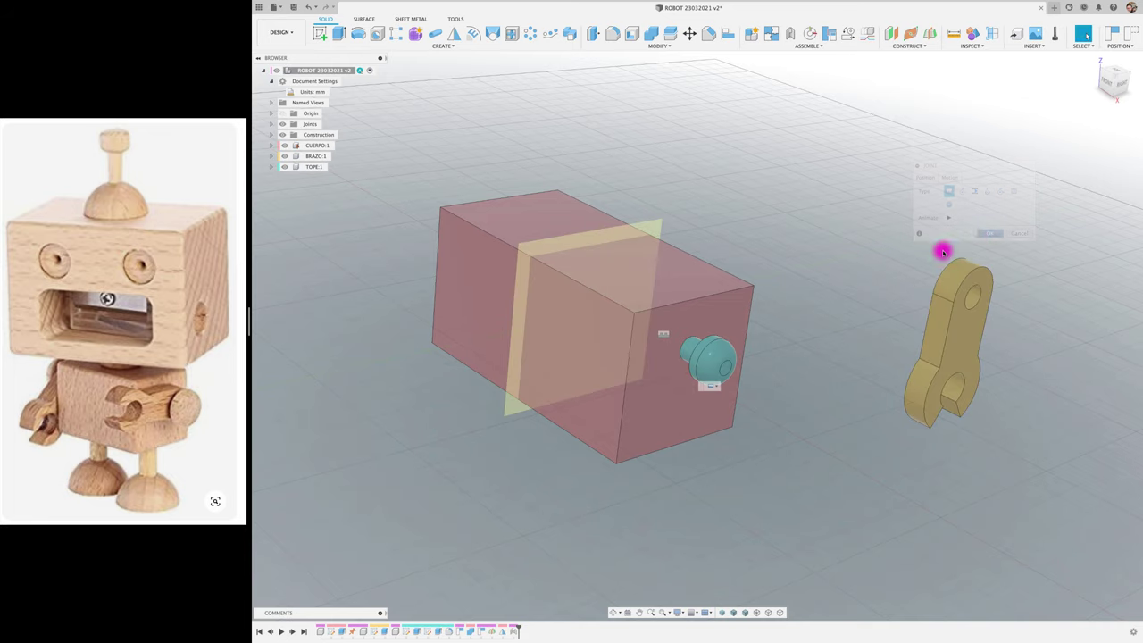
click(315, 167)
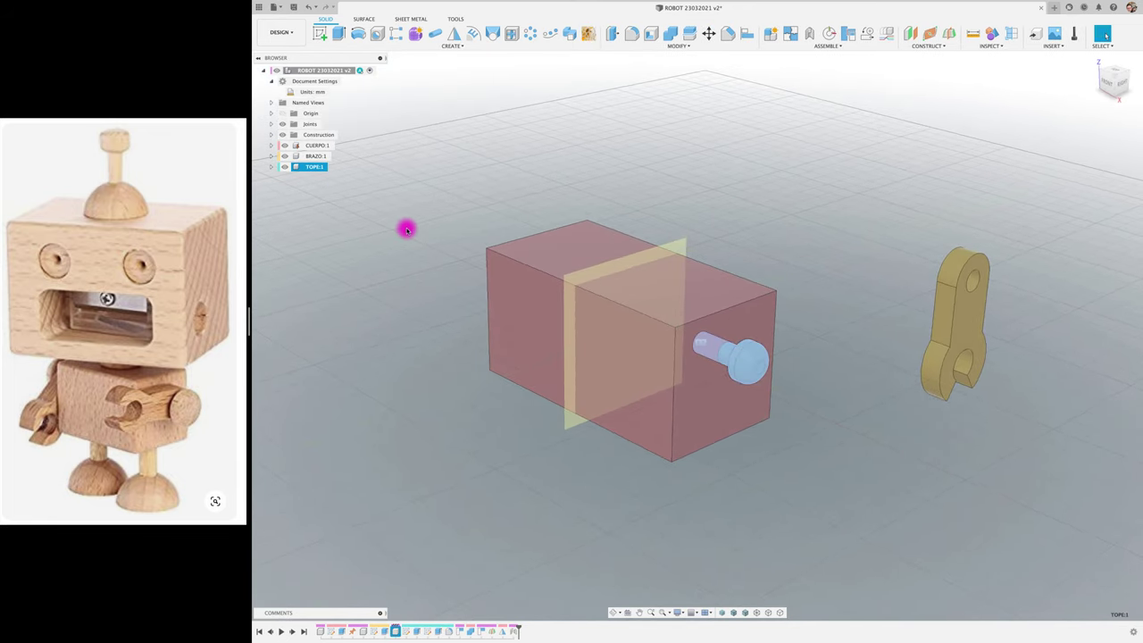
- Copy-paste pin TOPE:1 as TOPE:2, moved along X and rotated -180° about Z
key(ctrl+c)
key(ctrl+v)
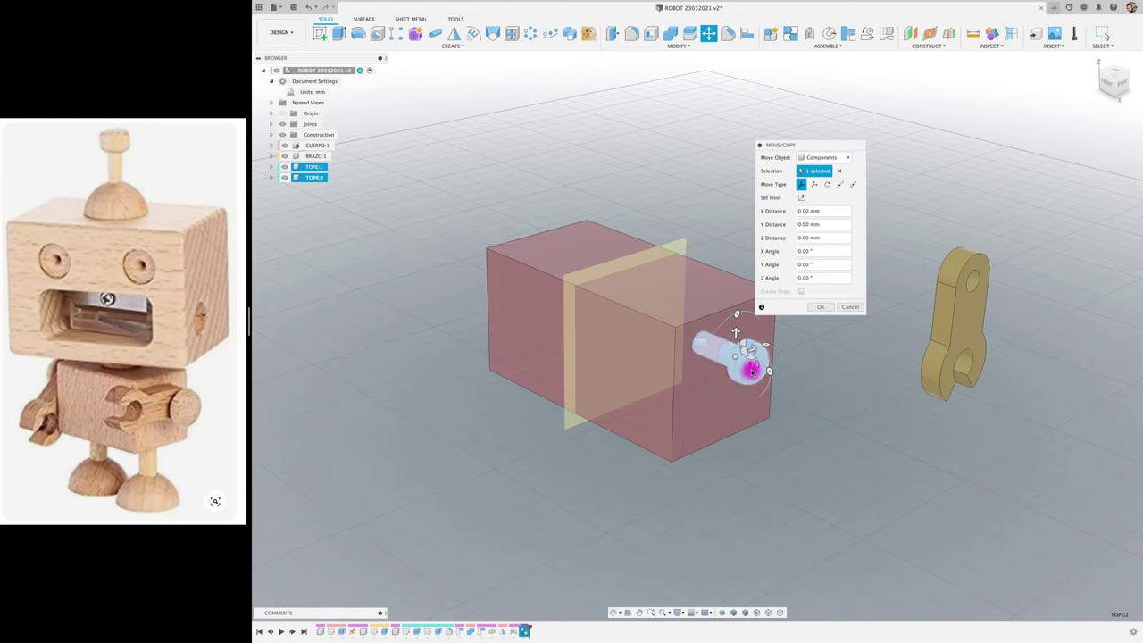
mouse_move(748, 364)
mouse_down()
mouse_move(454, 276)
mouse_move(467, 254)
mouse_move(440, 241)
mouse_up()
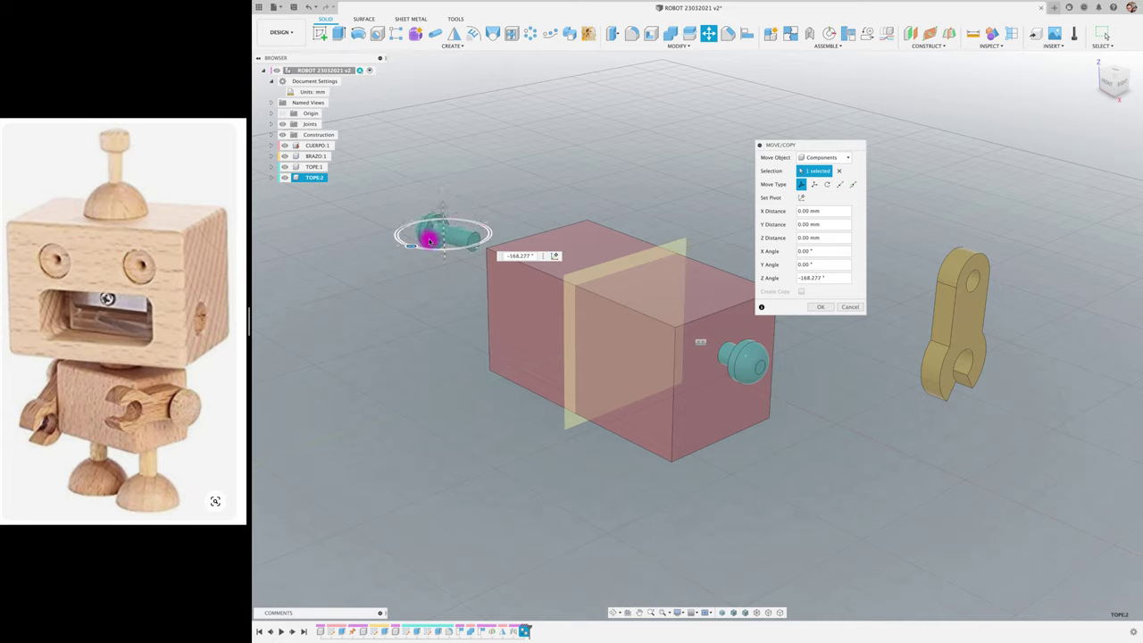
click(819, 307)
- Joint pin TOPE:2 into the hole on the body's far end
key(j)
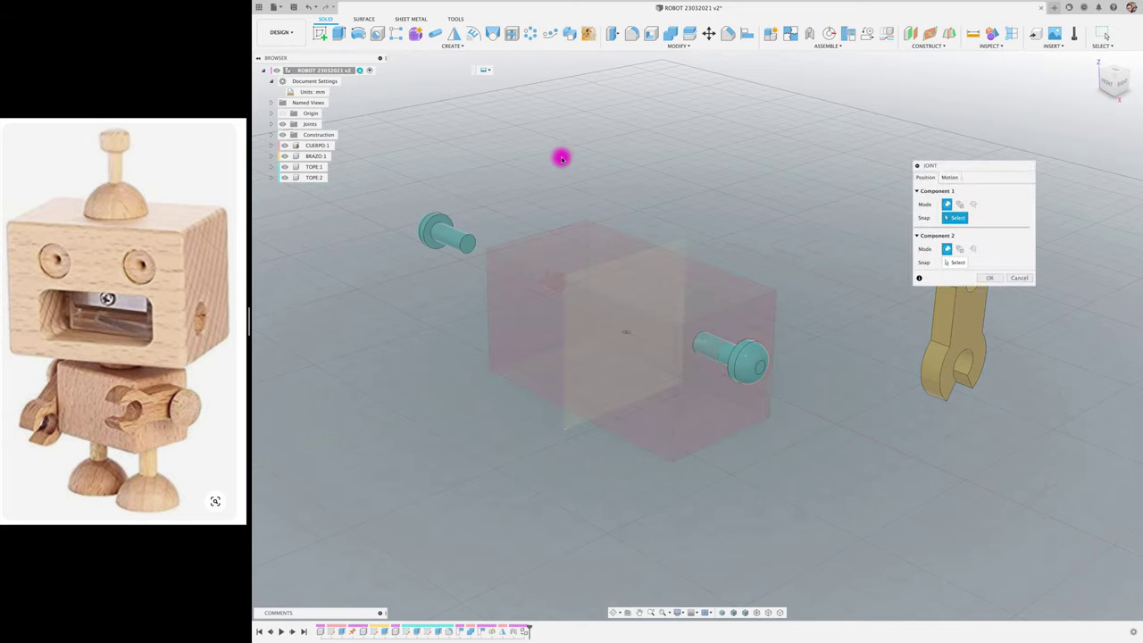
click(465, 241)
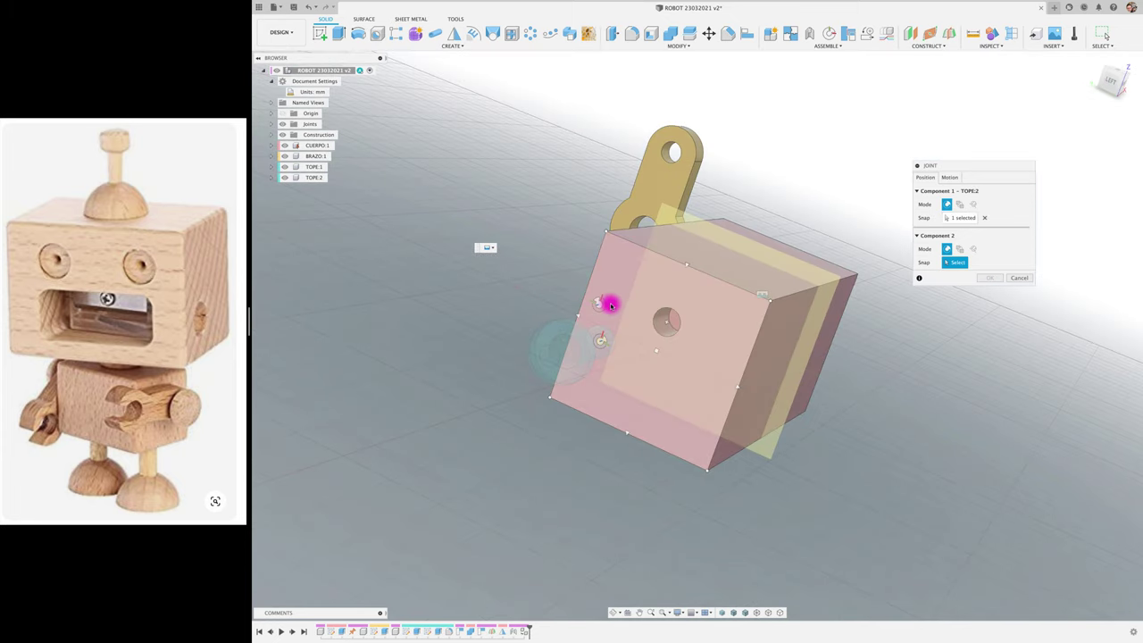
click(670, 320)
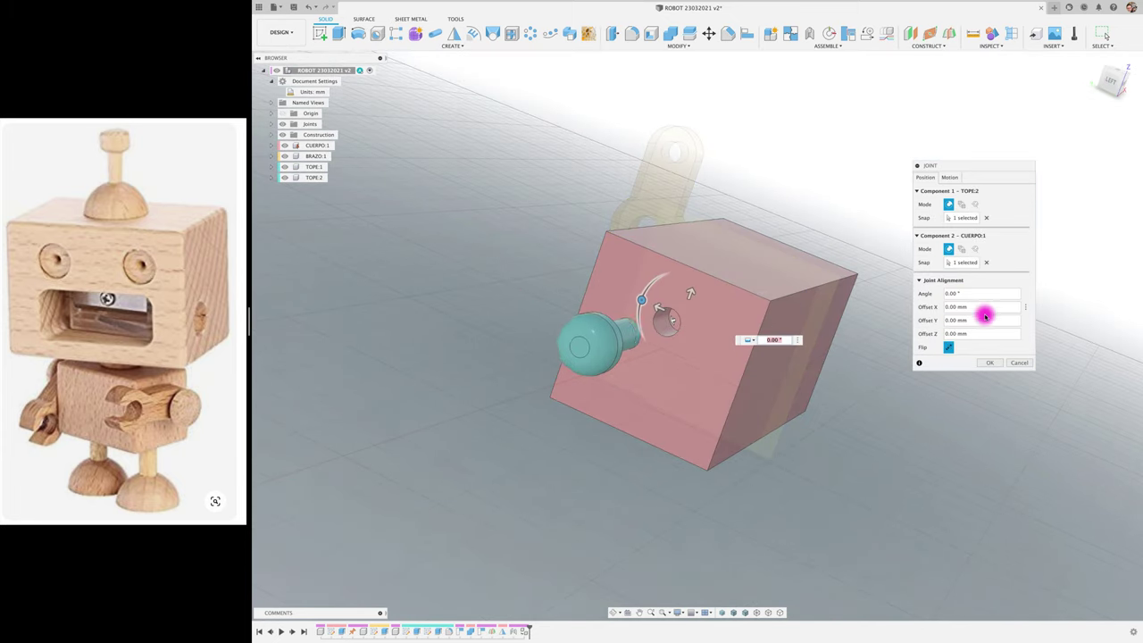
click(989, 360)
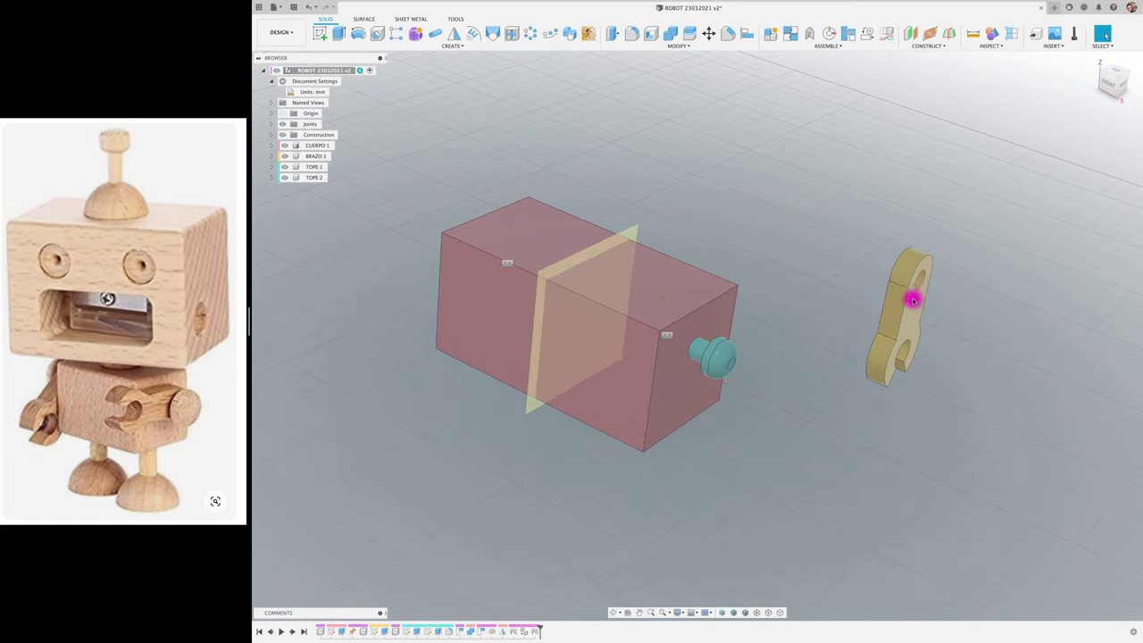
drag(913, 301, 893, 322)
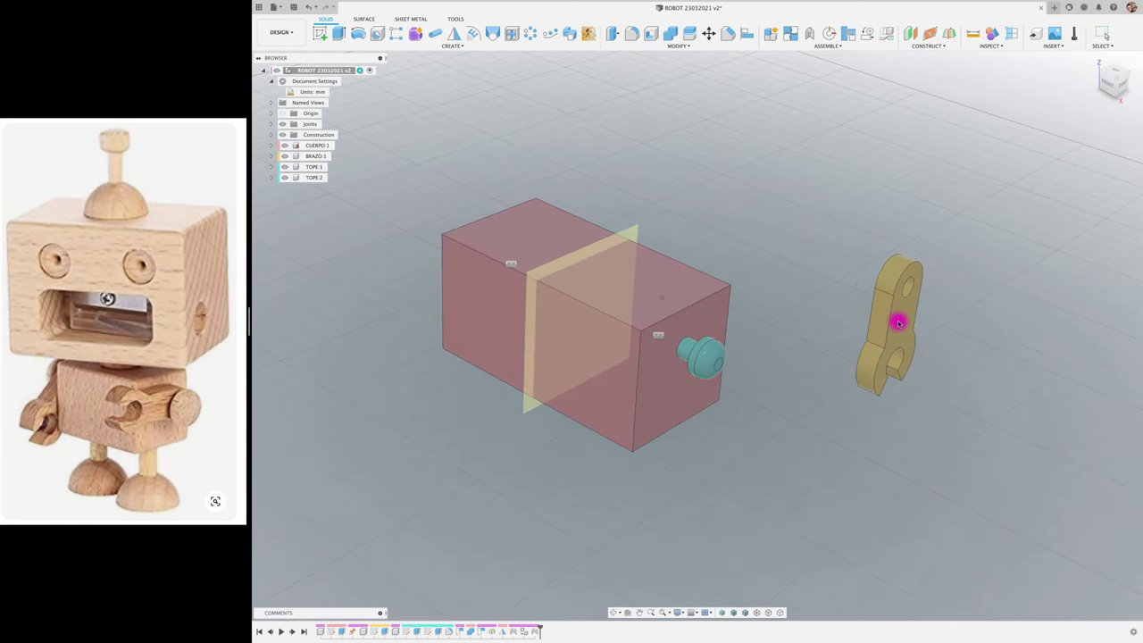
shift+middle_drag(747, 335, 841, 368)
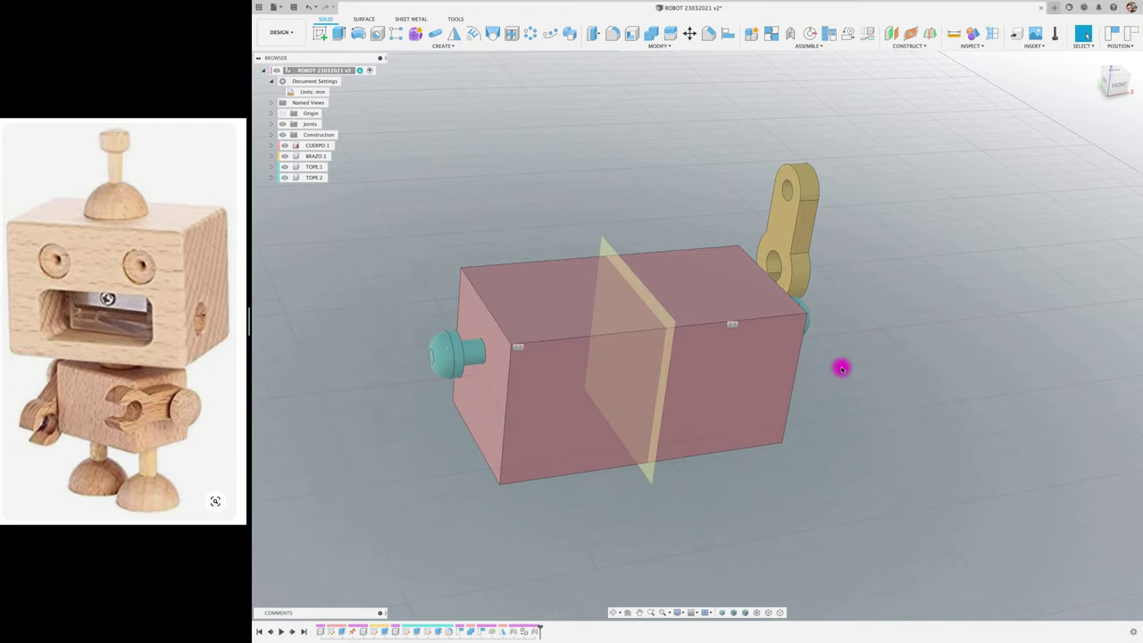
- Mount arm BRAZO:1's top hole on pin TOPE:1 with a revolute joint about Z
key(j)
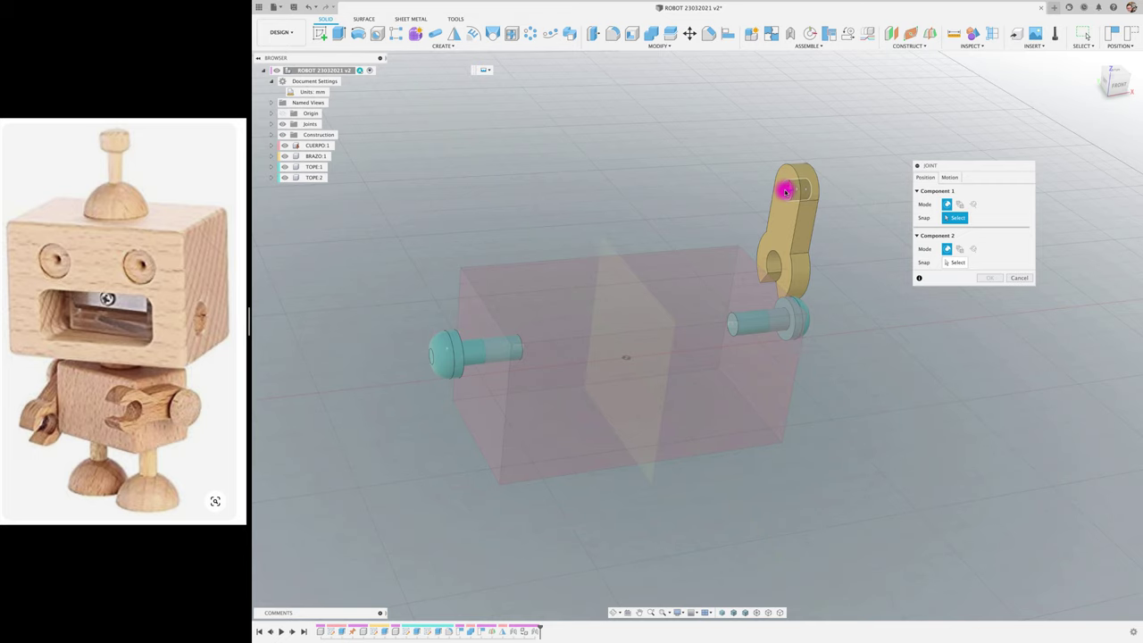
click(785, 190)
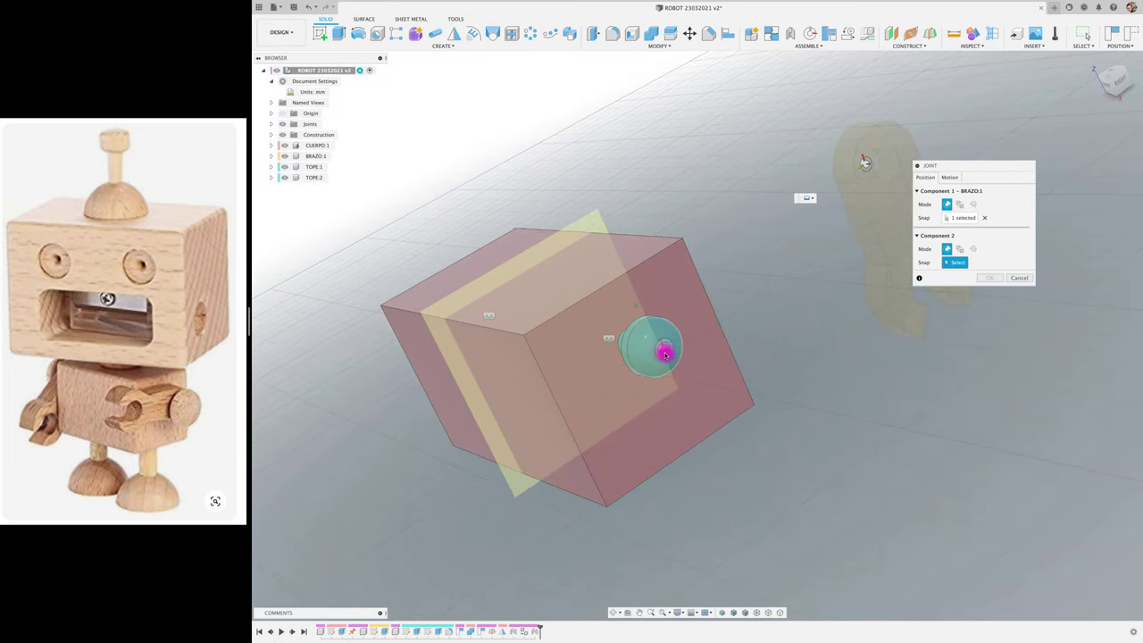
click(651, 382)
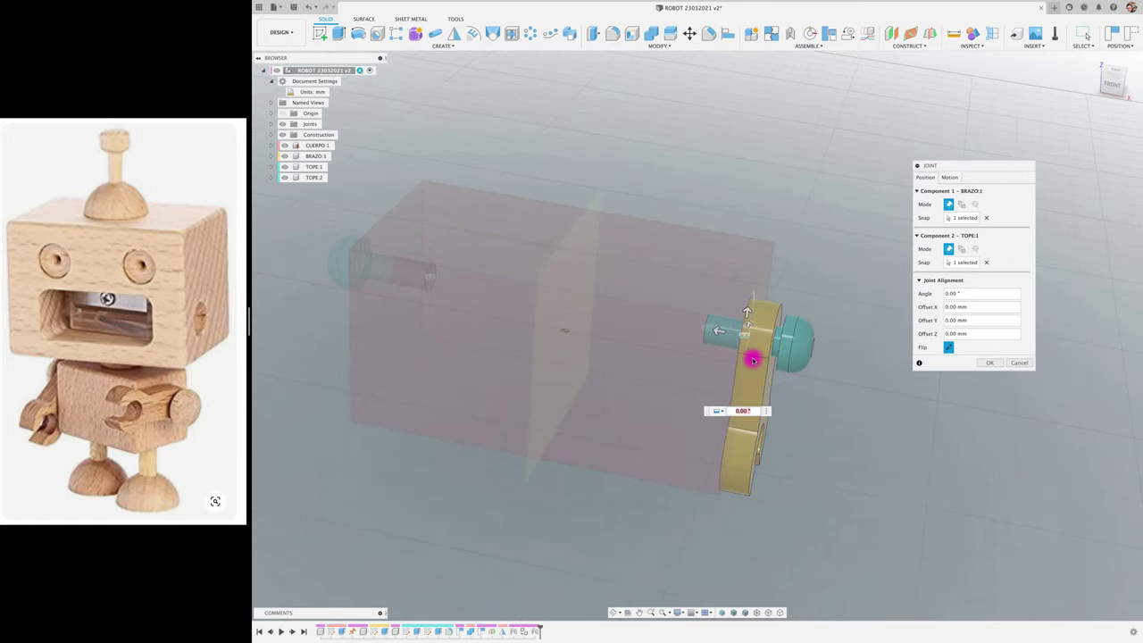
click(949, 177)
click(960, 192)
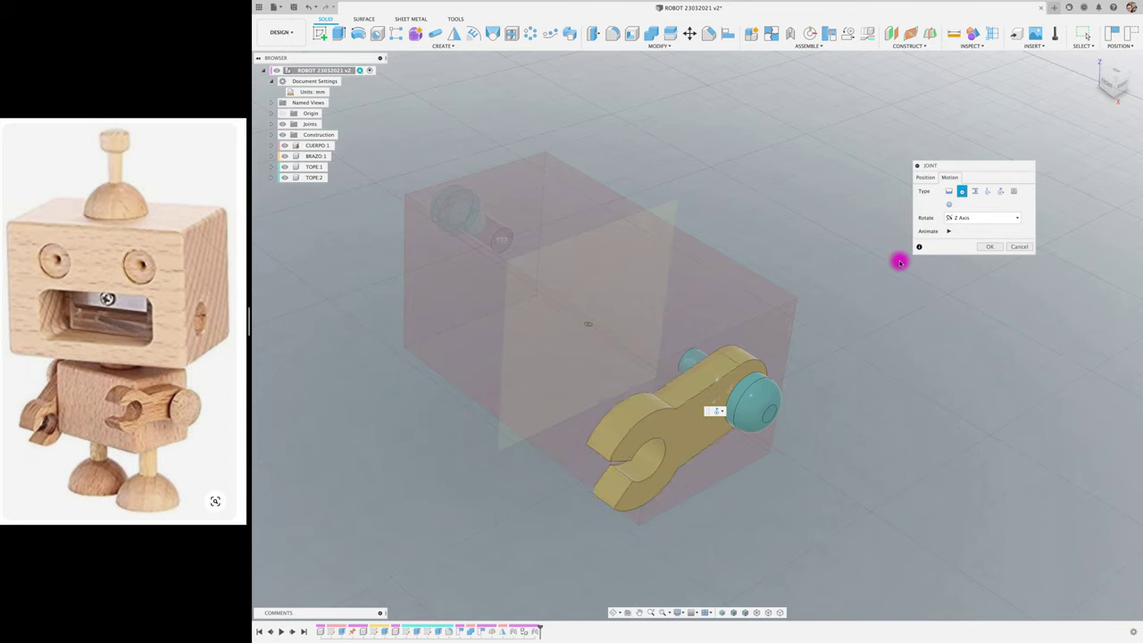
click(990, 247)
- Copy-paste arm BRAZO:1 as BRAZO:2 and move it to the body's other side
click(316, 155)
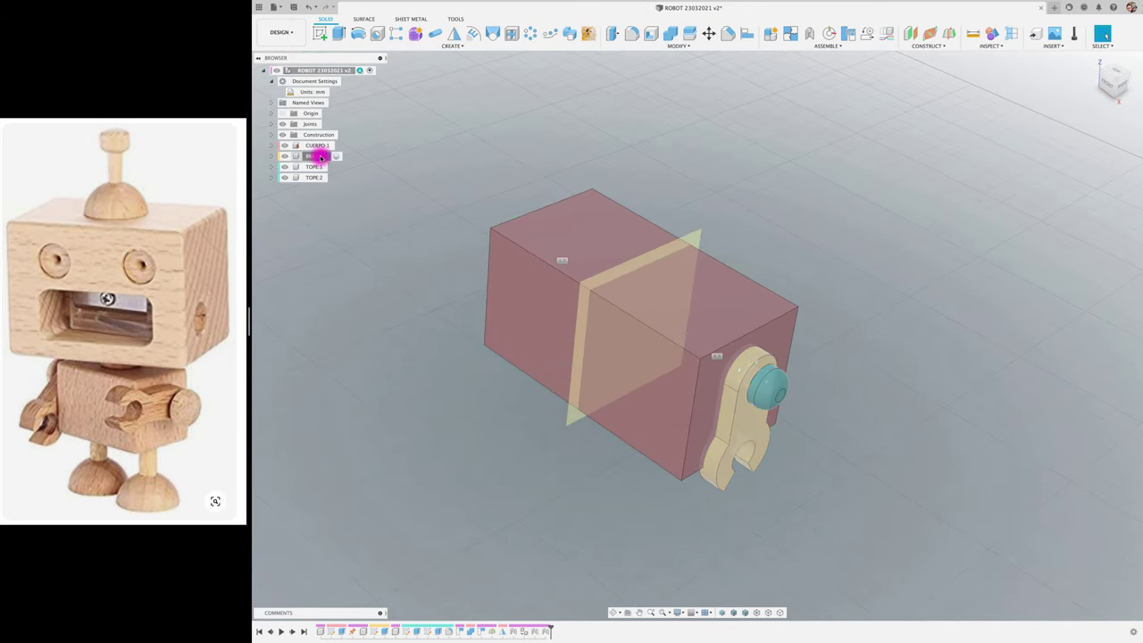
key(ctrl+c)
key(ctrl+v)
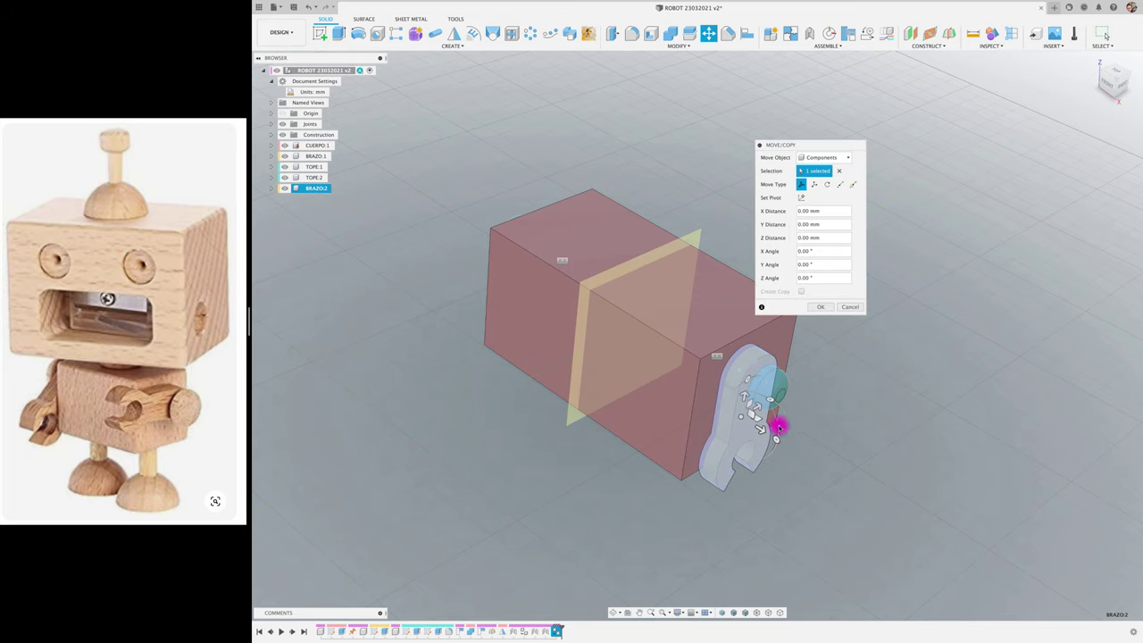
drag(764, 428, 447, 230)
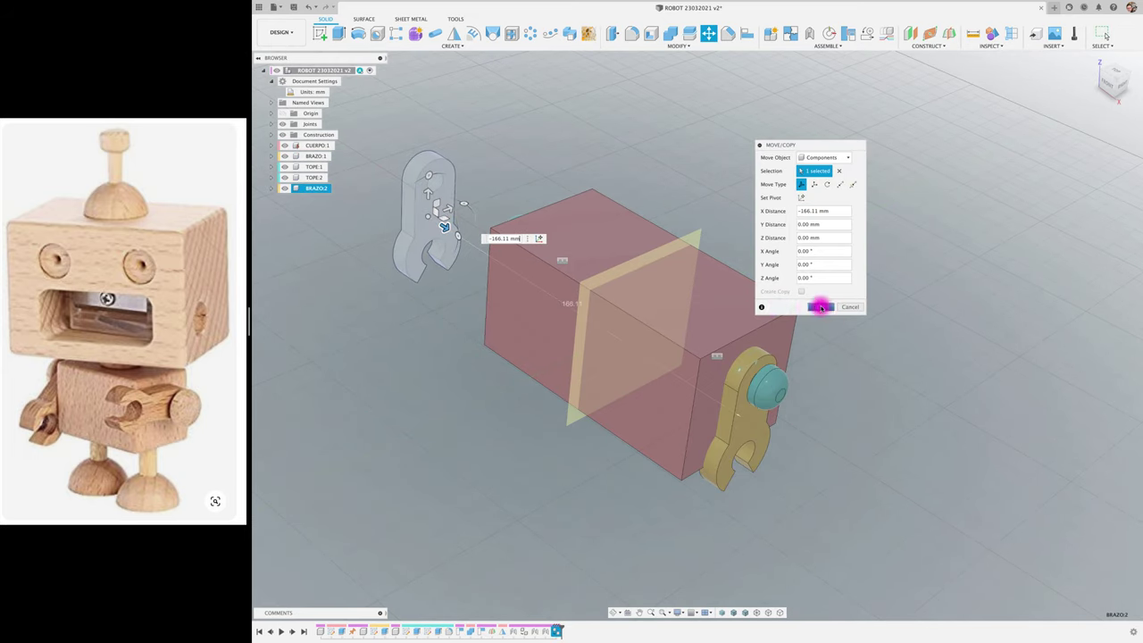
click(820, 307)
- Start a joint from BRAZO:2's hole, then cancel it
key(j)
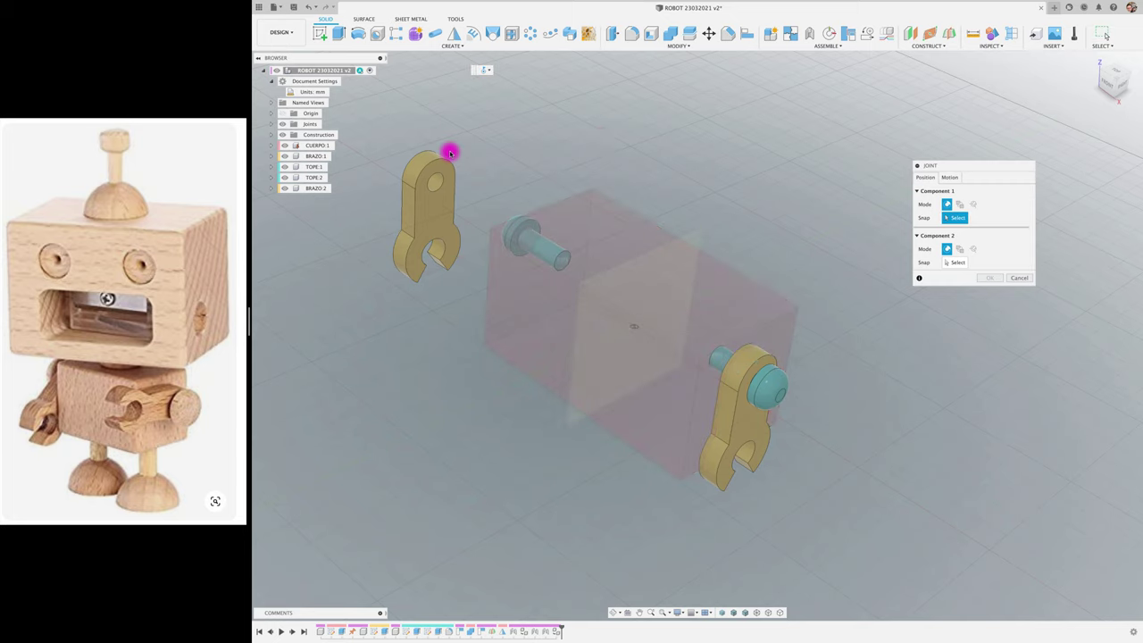
click(436, 178)
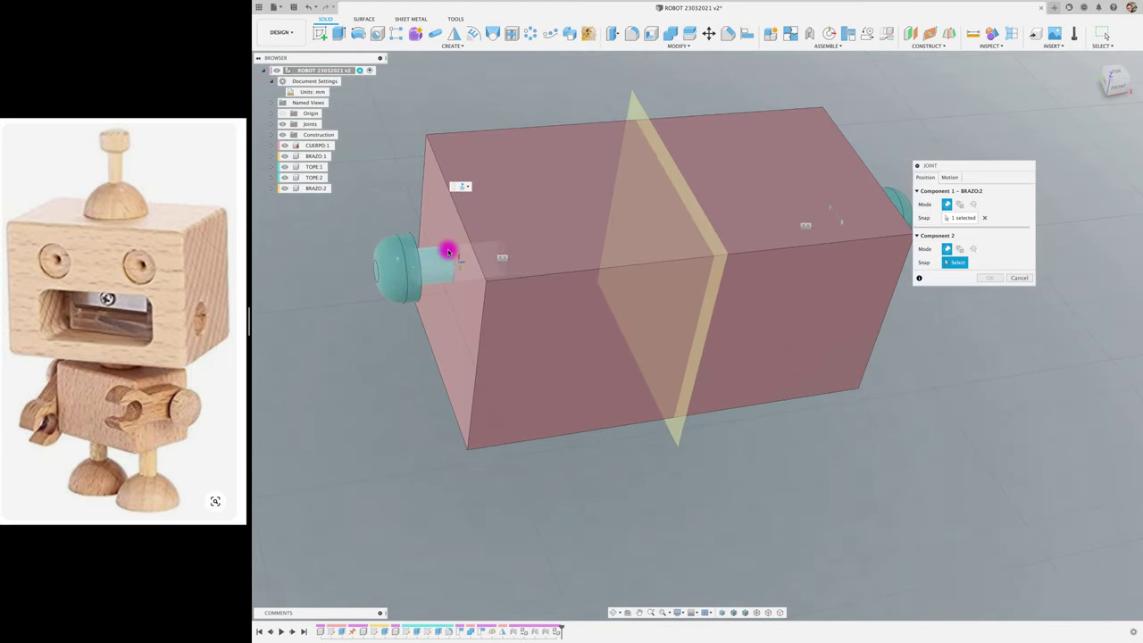
shift+middle_drag(449, 251, 573, 283)
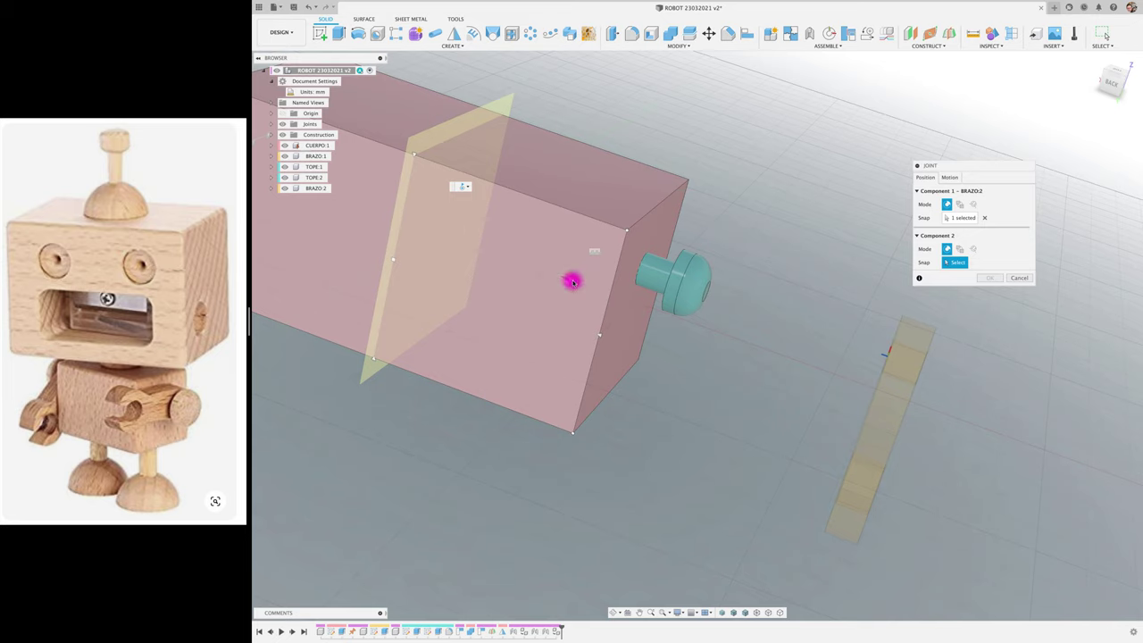
mouse_move(569, 279)
shift+middle_down()
mouse_move(559, 267)
mouse_move(617, 289)
shift+middle_up()
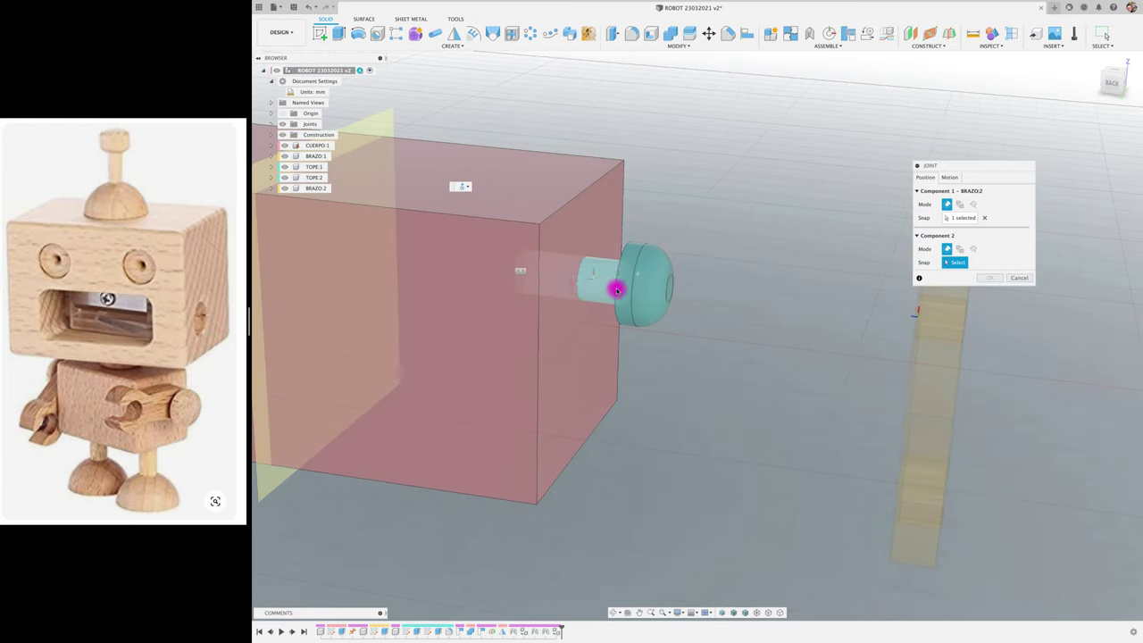
click(1018, 278)
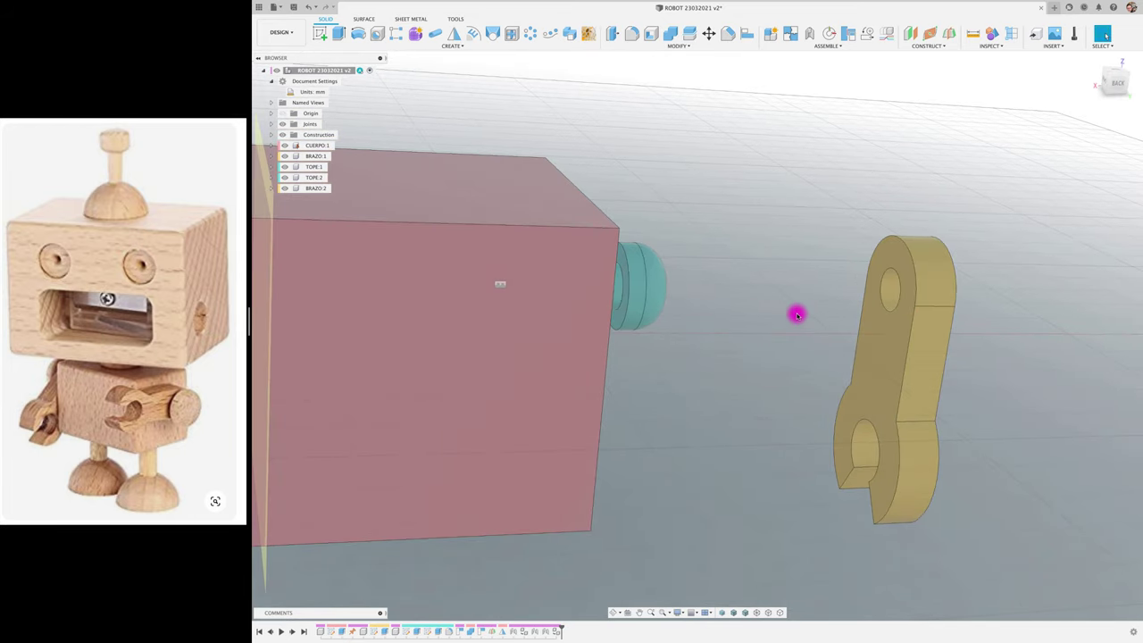
- Try jointing BRAZO:2 to pin TOPE:2 with a -1.98 mm offset, check from Back, then cancel
key(j)
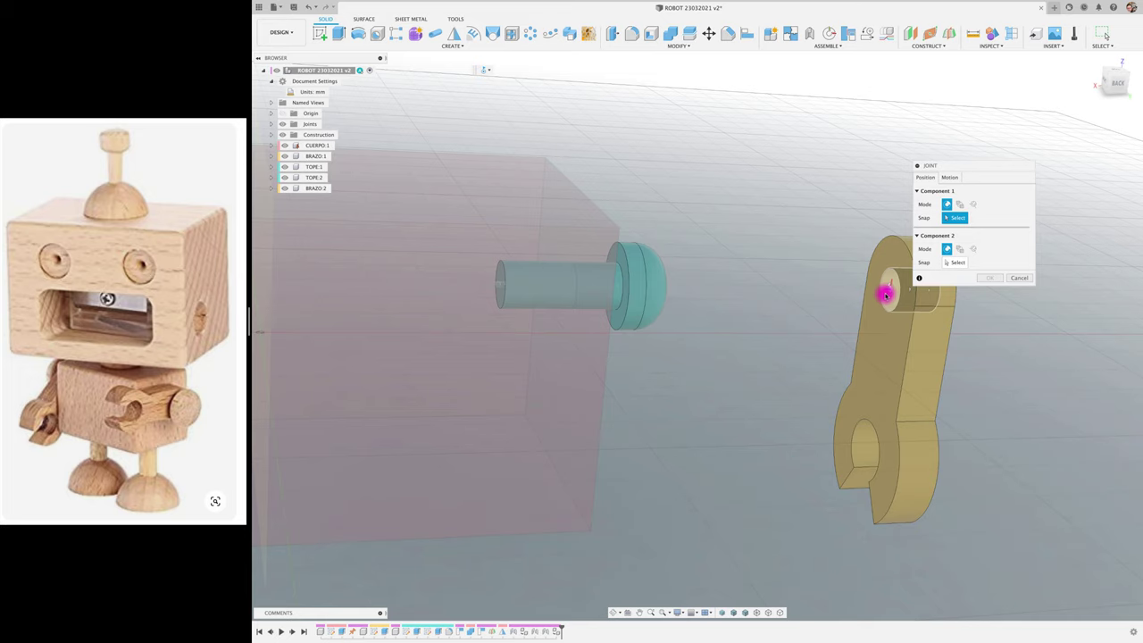
click(888, 288)
mouse_move(596, 324)
shift+middle_down()
mouse_move(576, 322)
mouse_move(585, 300)
shift+middle_up()
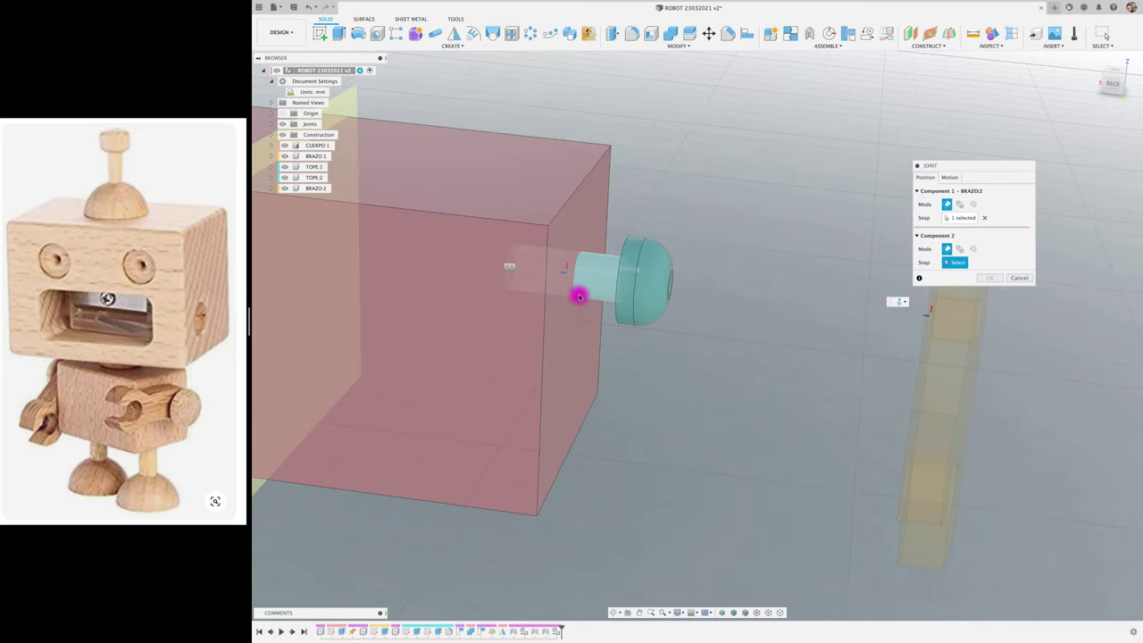
click(575, 295)
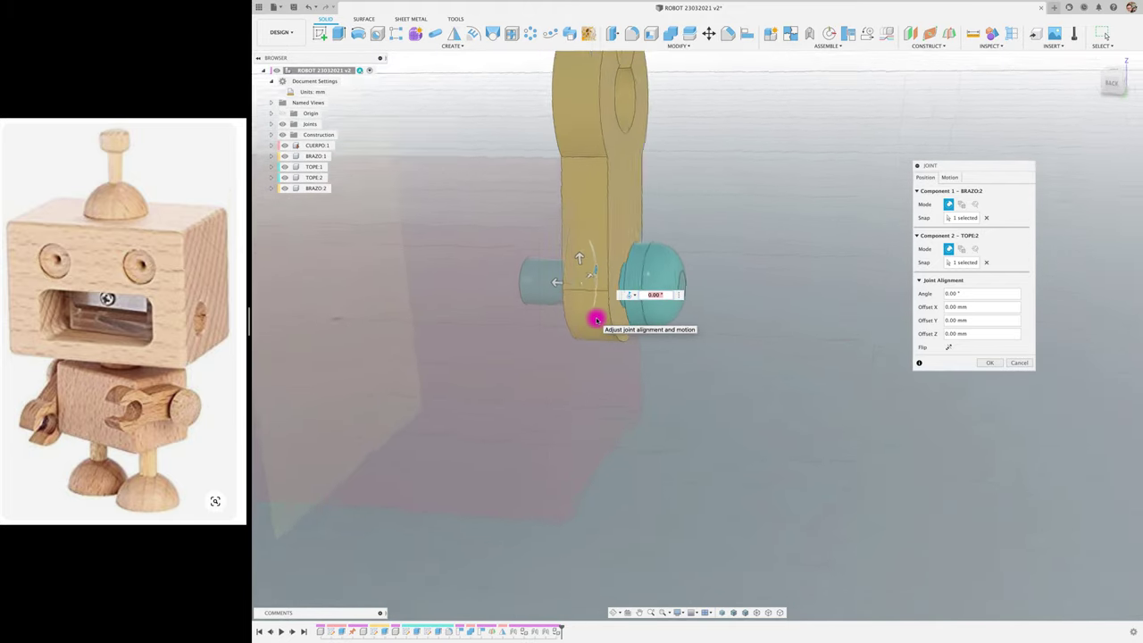
click(1099, 89)
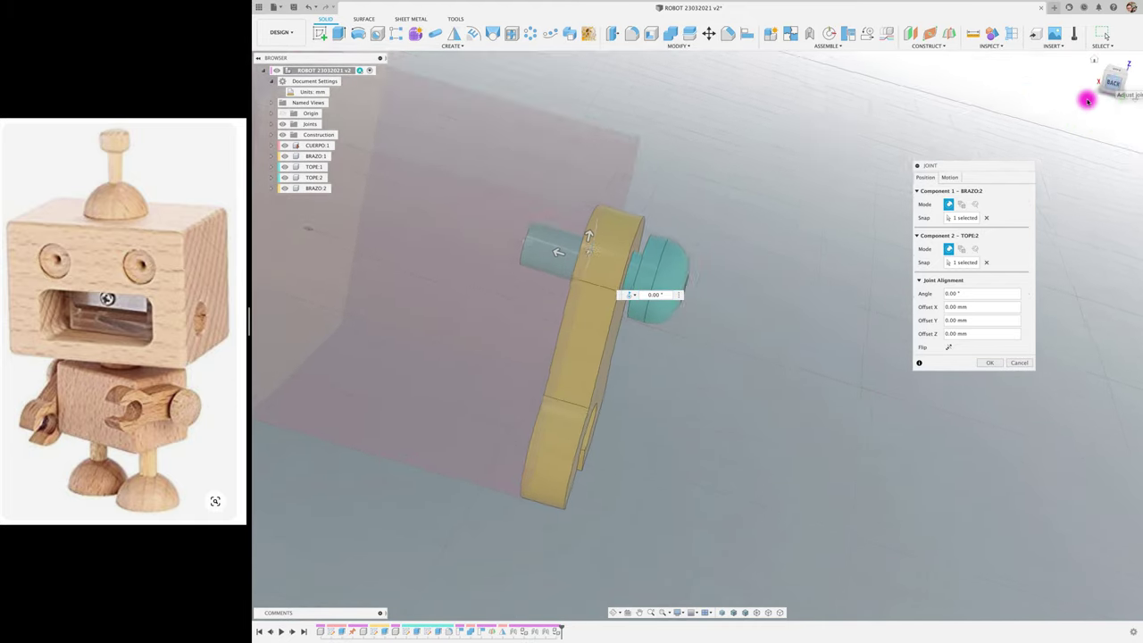
drag(528, 337, 540, 336)
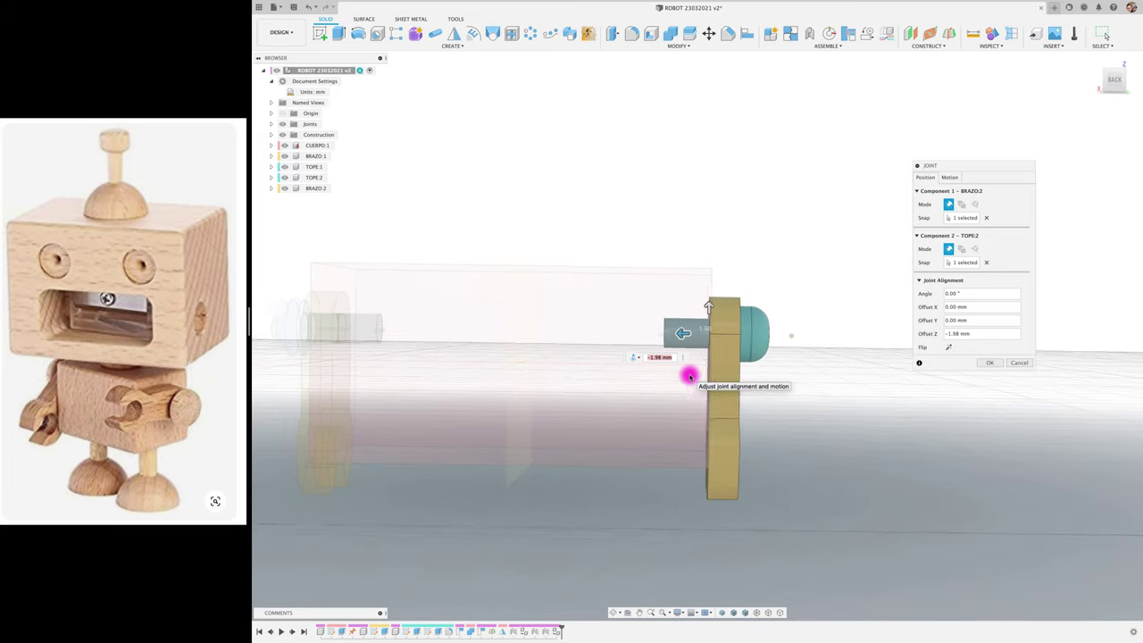
click(1117, 82)
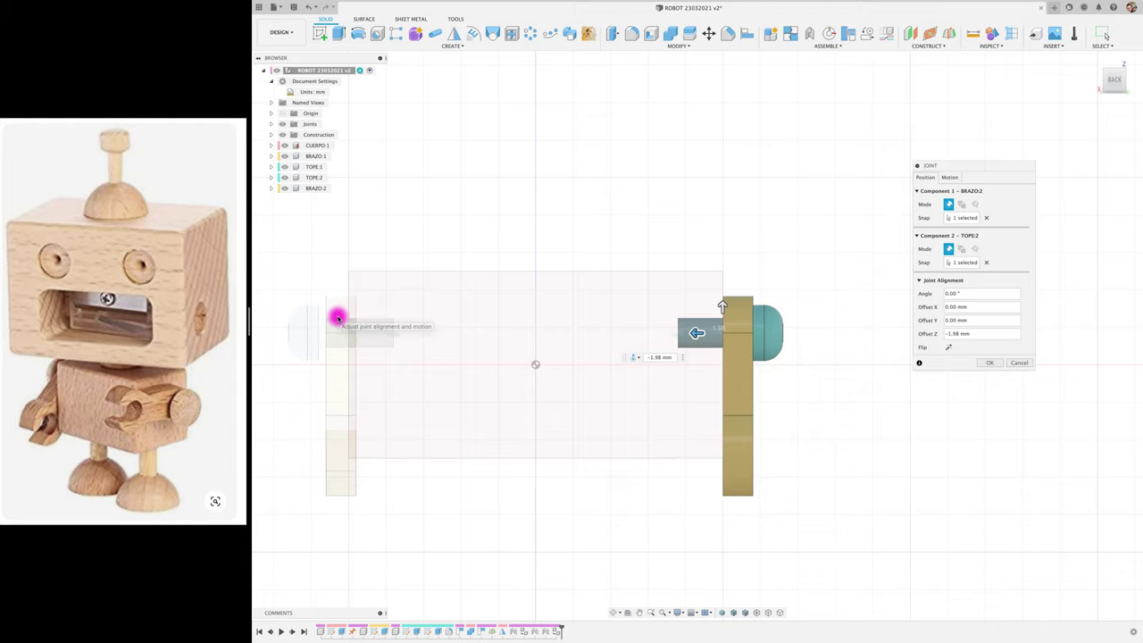
click(1028, 364)
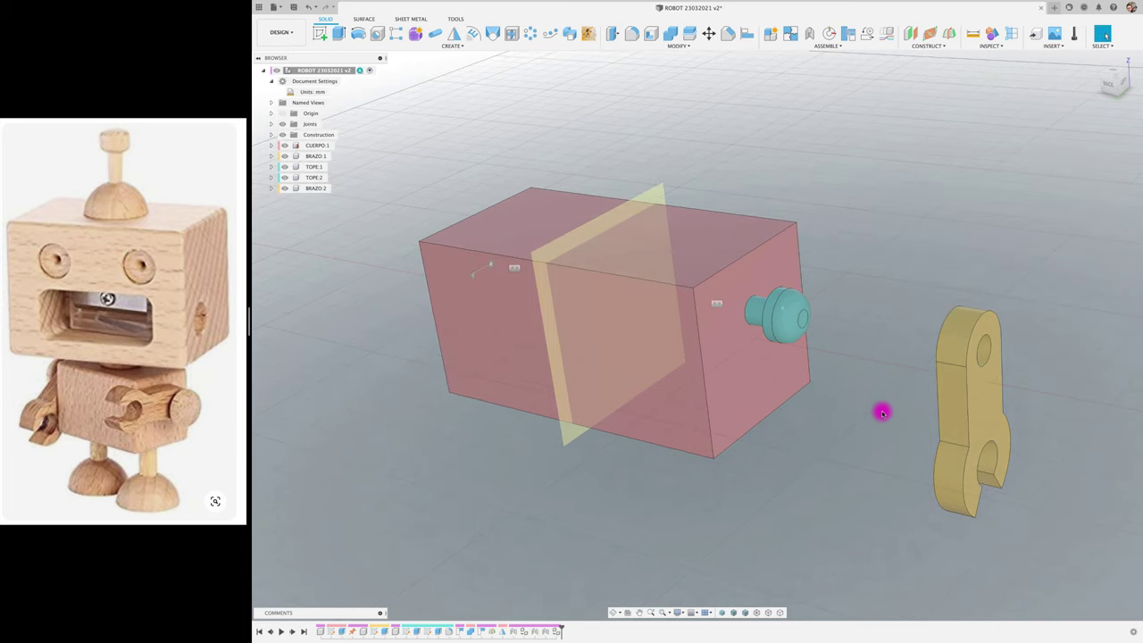
- Joint the BRAZO:2 arm's hole onto pin TOPE:2, creating Rev4
key(j)
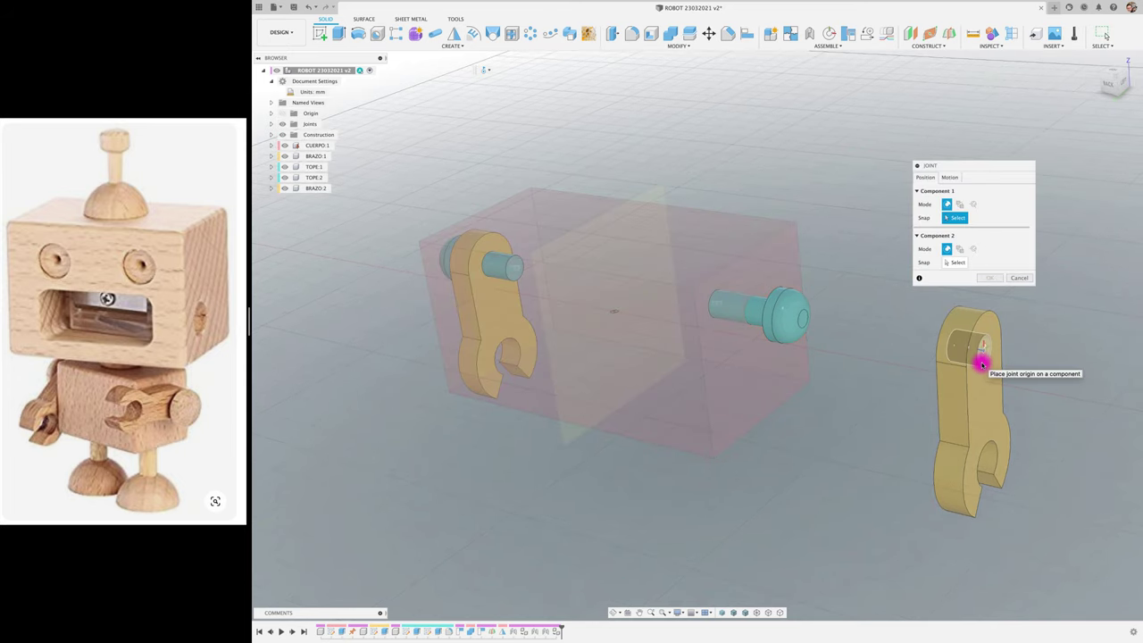
click(981, 363)
click(800, 312)
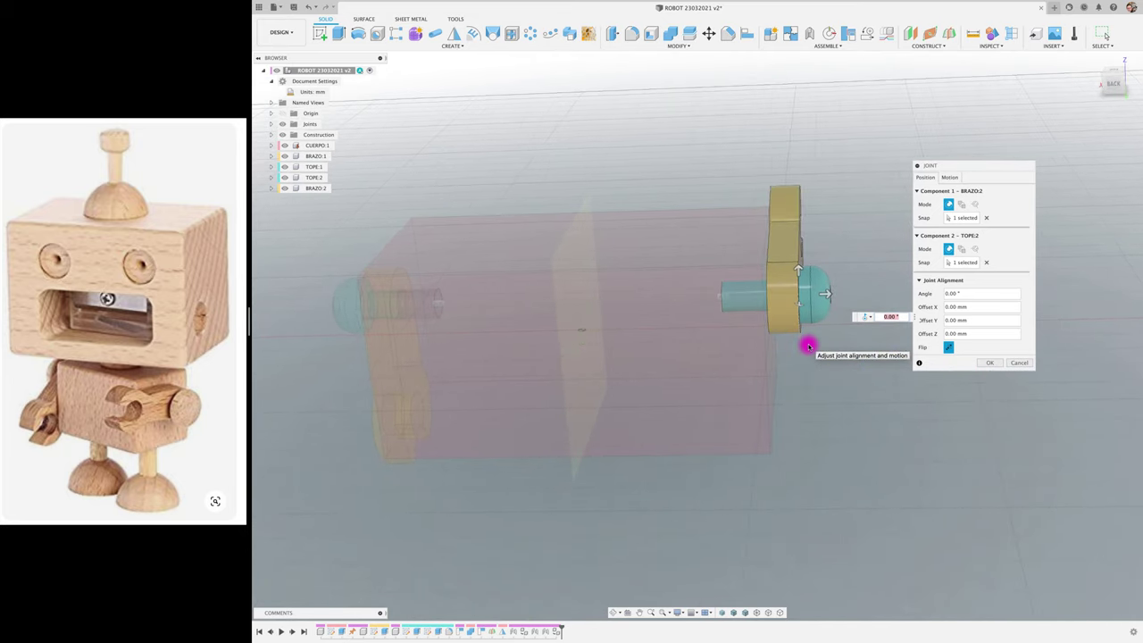
click(988, 362)
mouse_move(812, 370)
shift+middle_down()
mouse_move(637, 399)
mouse_move(518, 351)
shift+middle_up()
scroll(511, 347, up, 3)
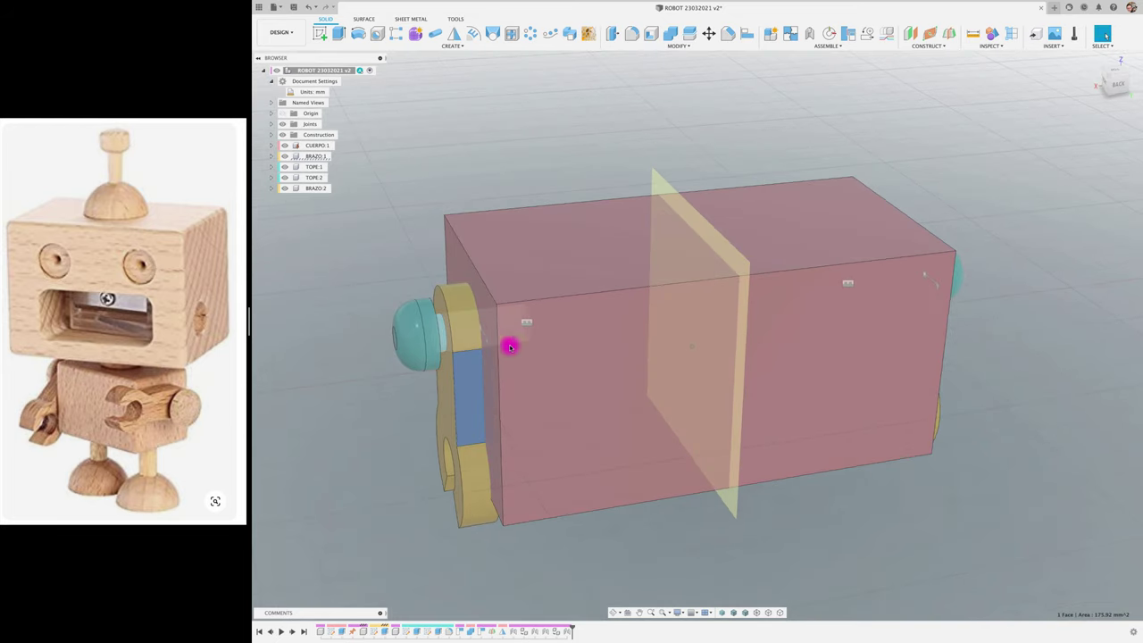
- Expand the browser's Joints folder and select joint Rev3
click(468, 327)
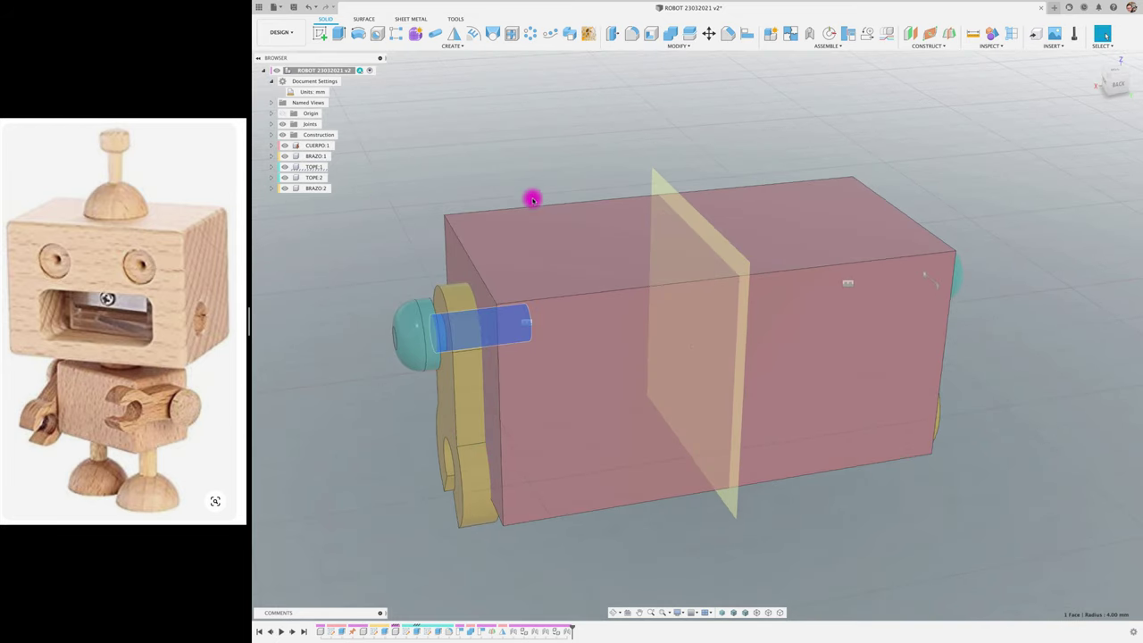
click(271, 125)
click(421, 158)
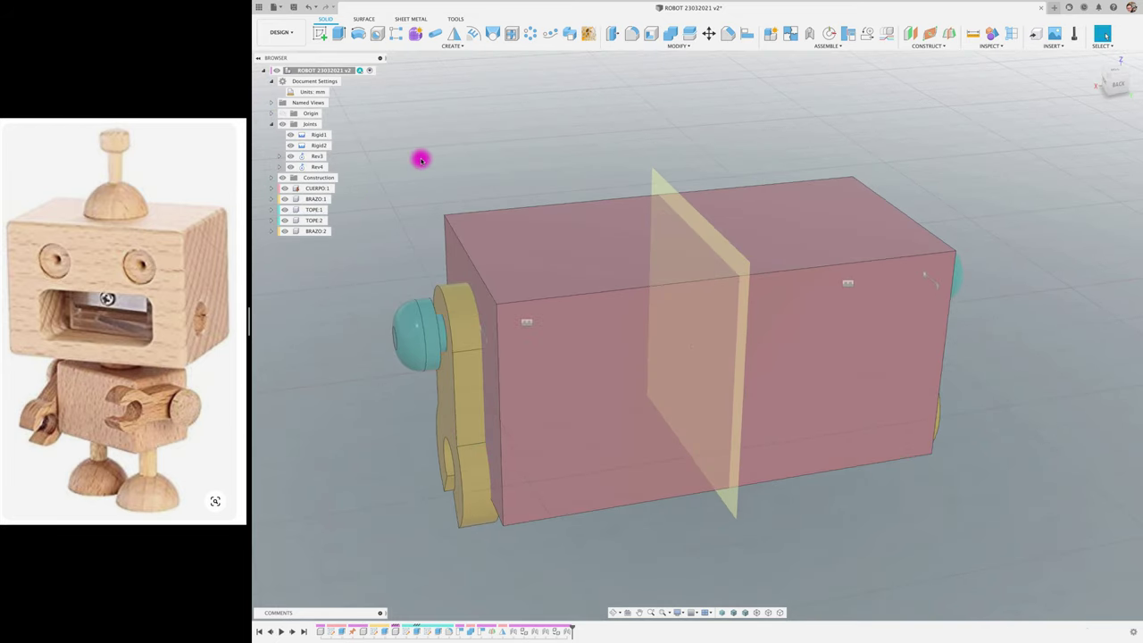
click(486, 345)
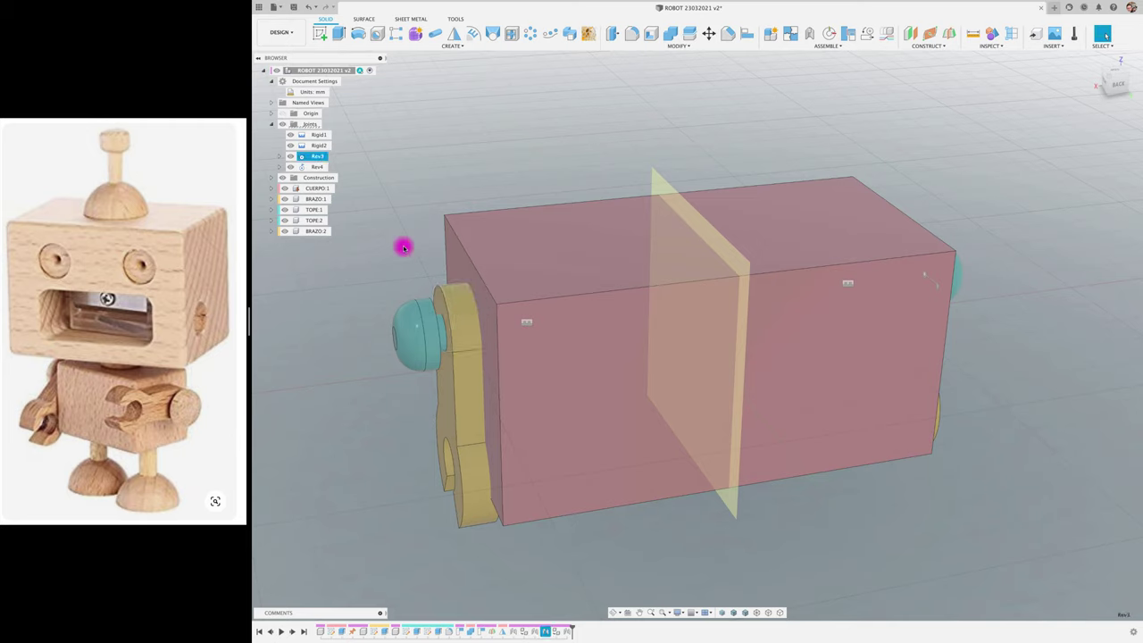
- Delete joint Rev3 and fit the whole model in view
right_click(301, 157)
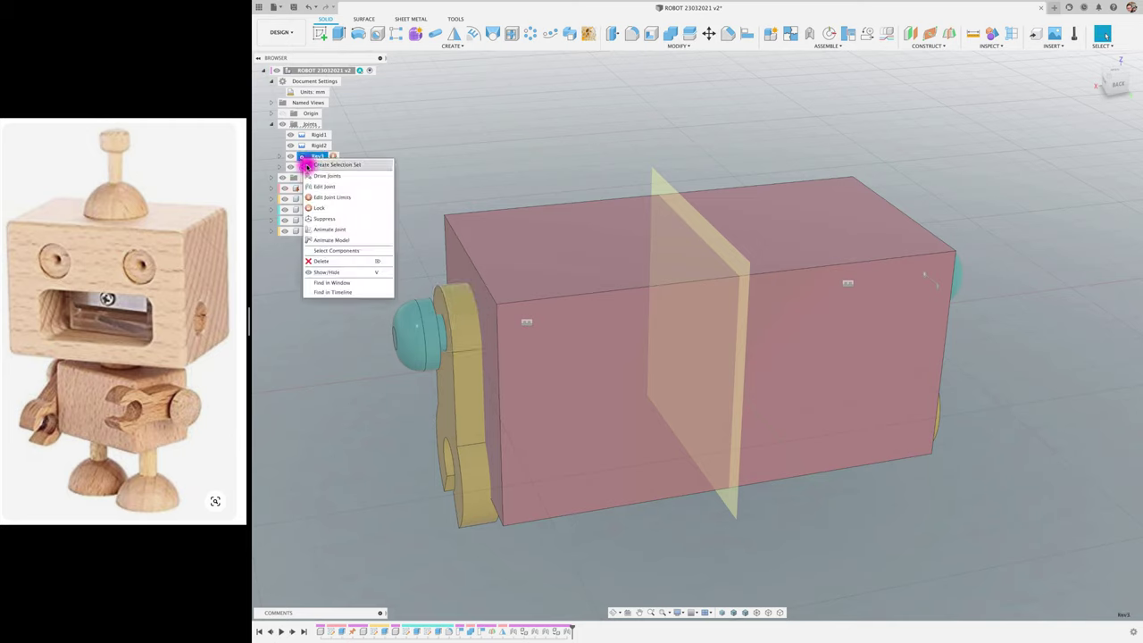
click(323, 262)
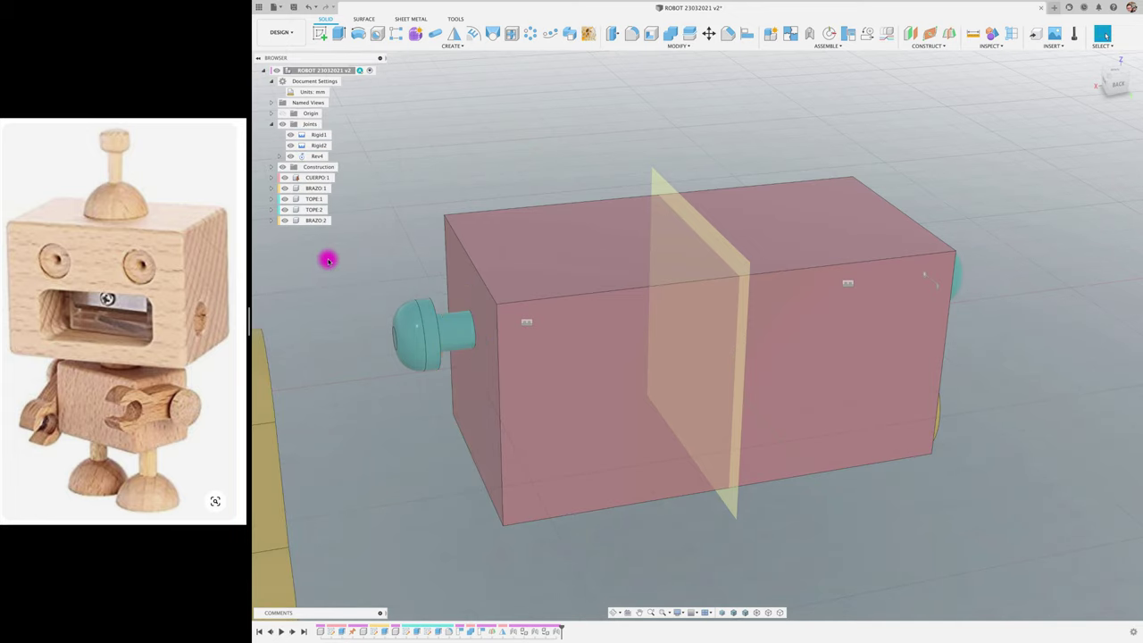
key(F6)
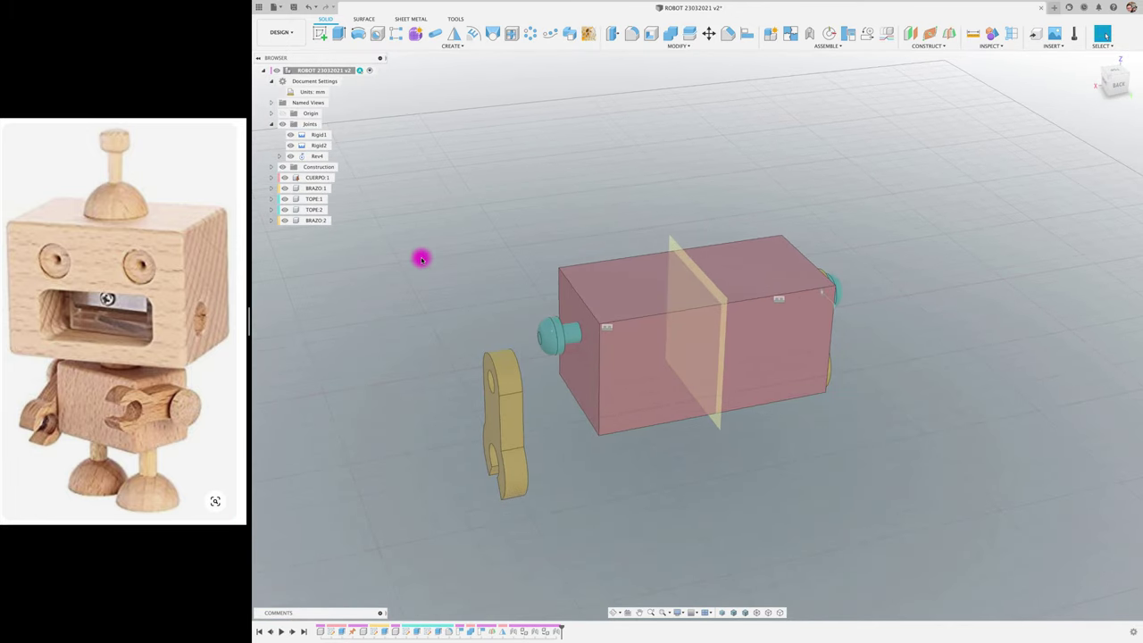
- Joint arm BRAZO:1 onto pin TOPE:1 with a flipped joint, creating Rev5
key(j)
click(491, 390)
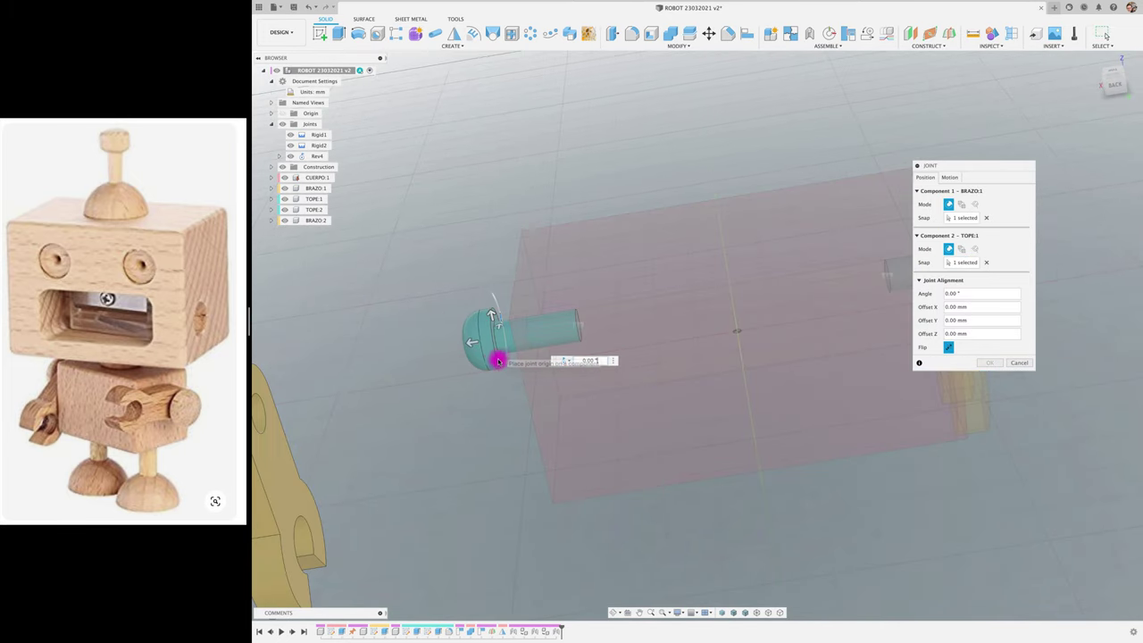
click(495, 356)
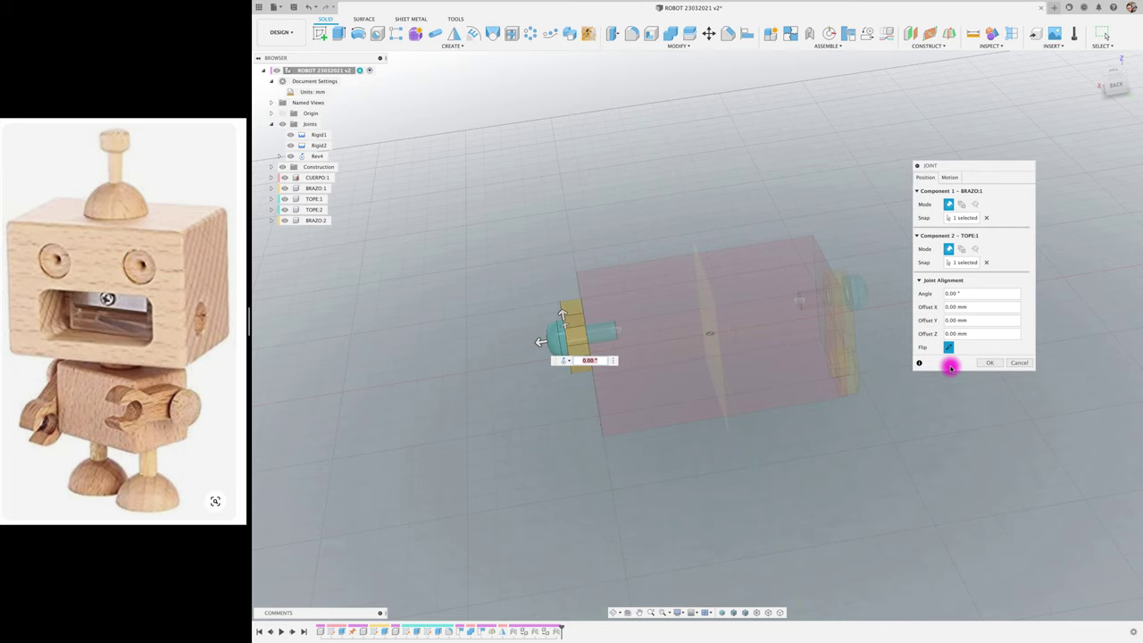
click(985, 363)
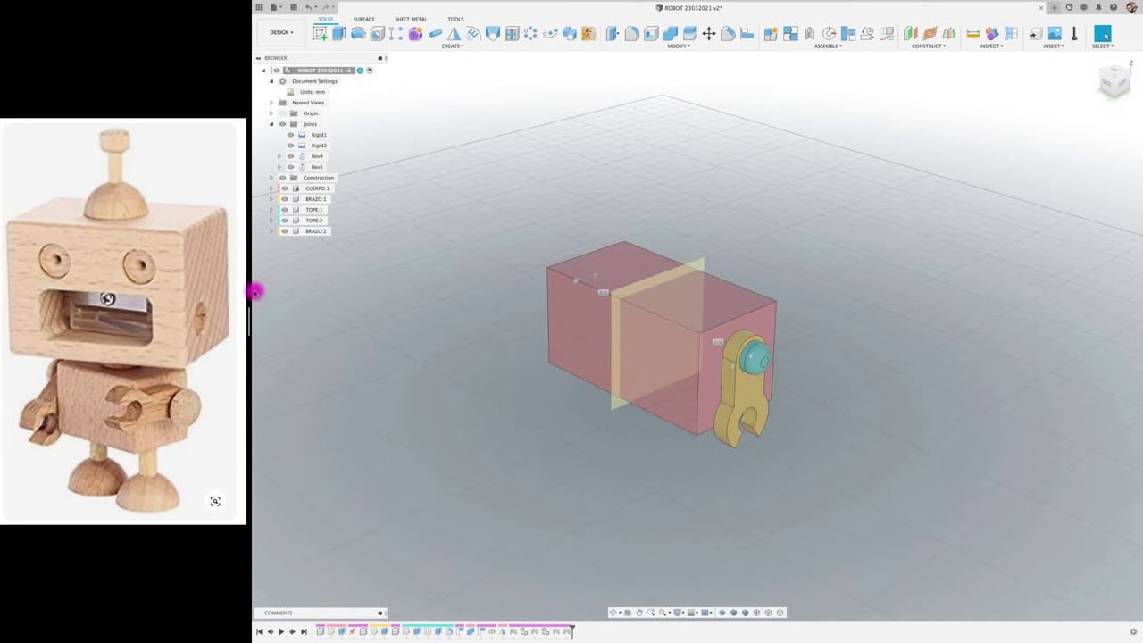
shift+middle_drag(495, 233, 463, 184)
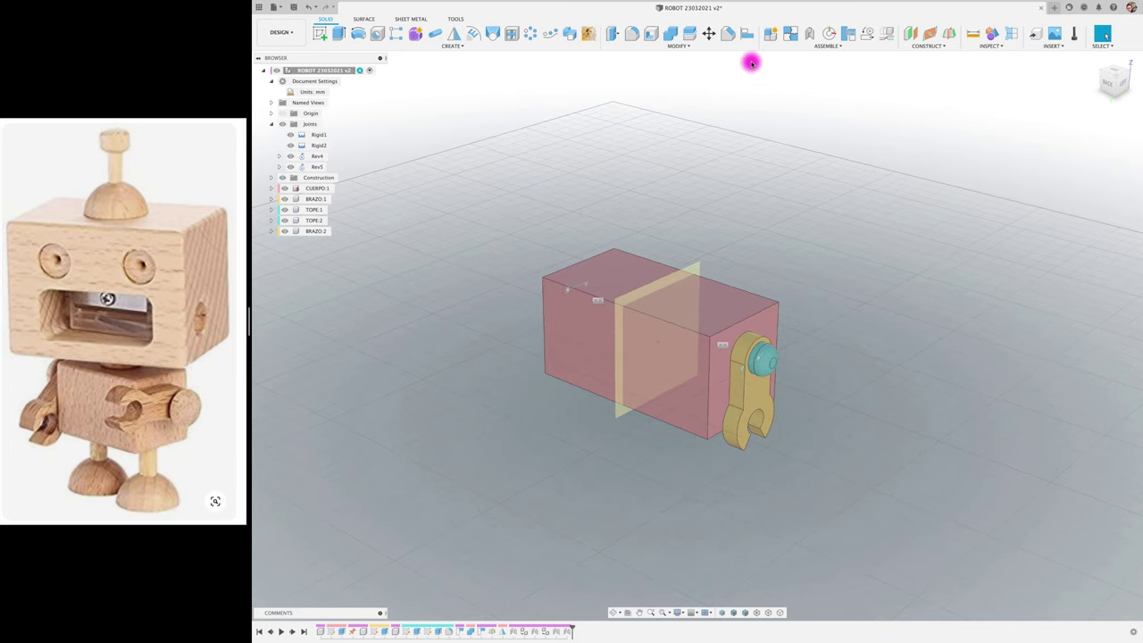
- Create the new component CABEZA and start a sketch on an origin plane
click(773, 36)
text(CABEZA)
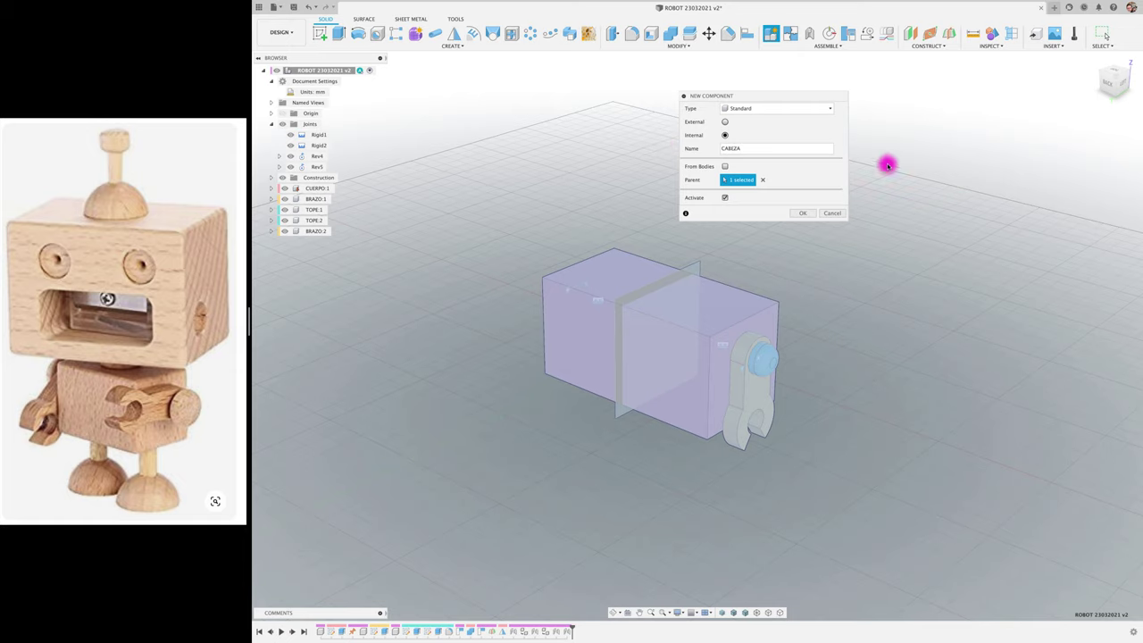
click(794, 215)
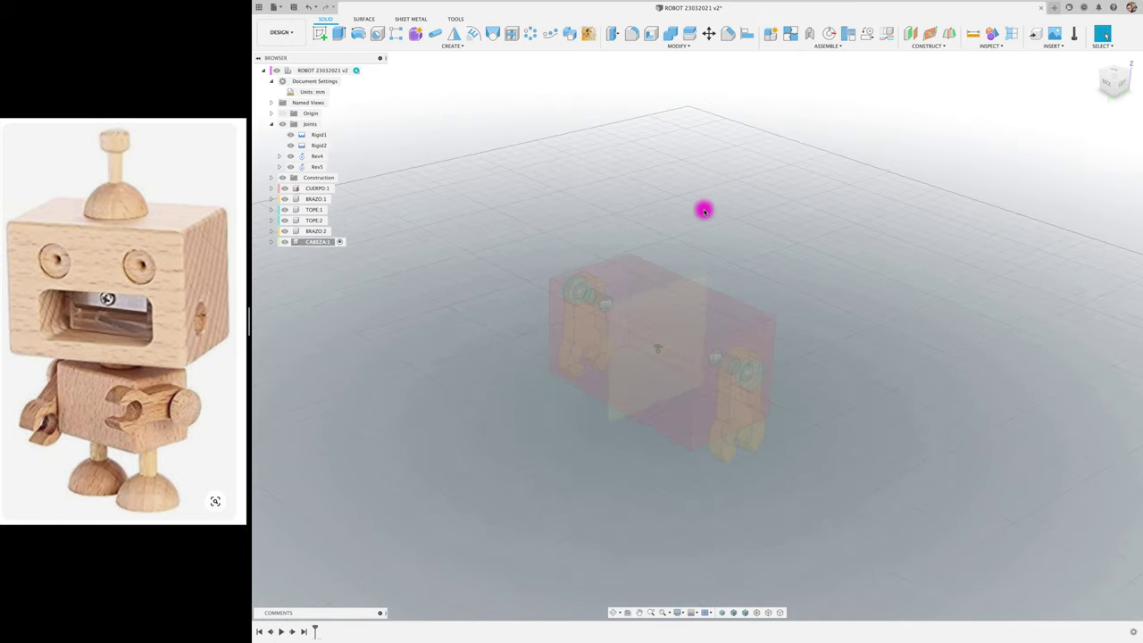
click(320, 33)
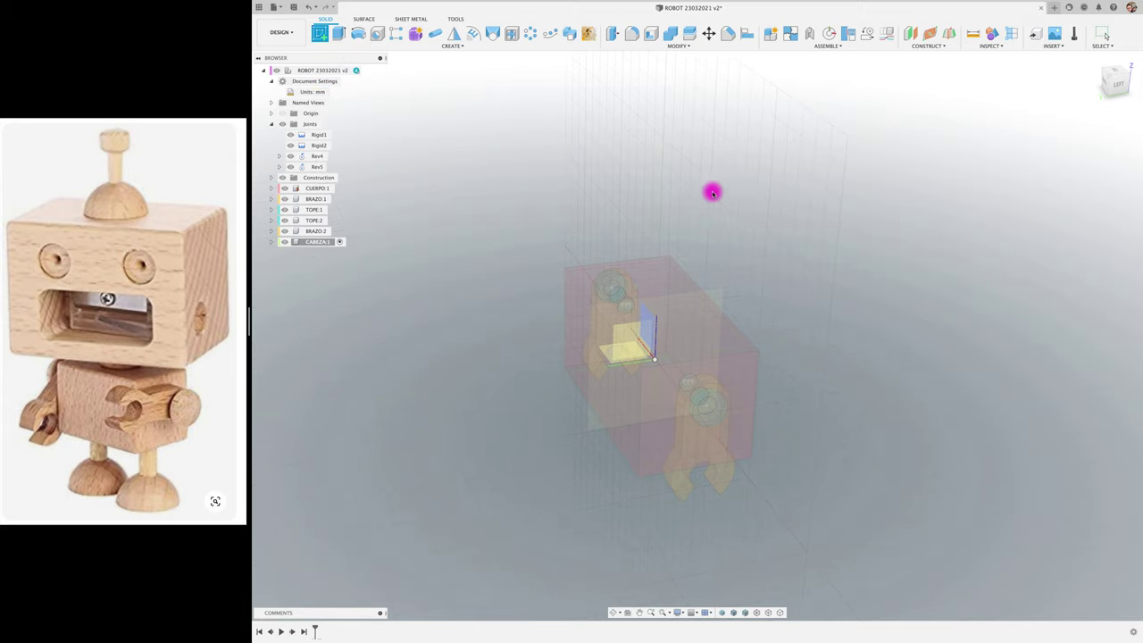
click(619, 334)
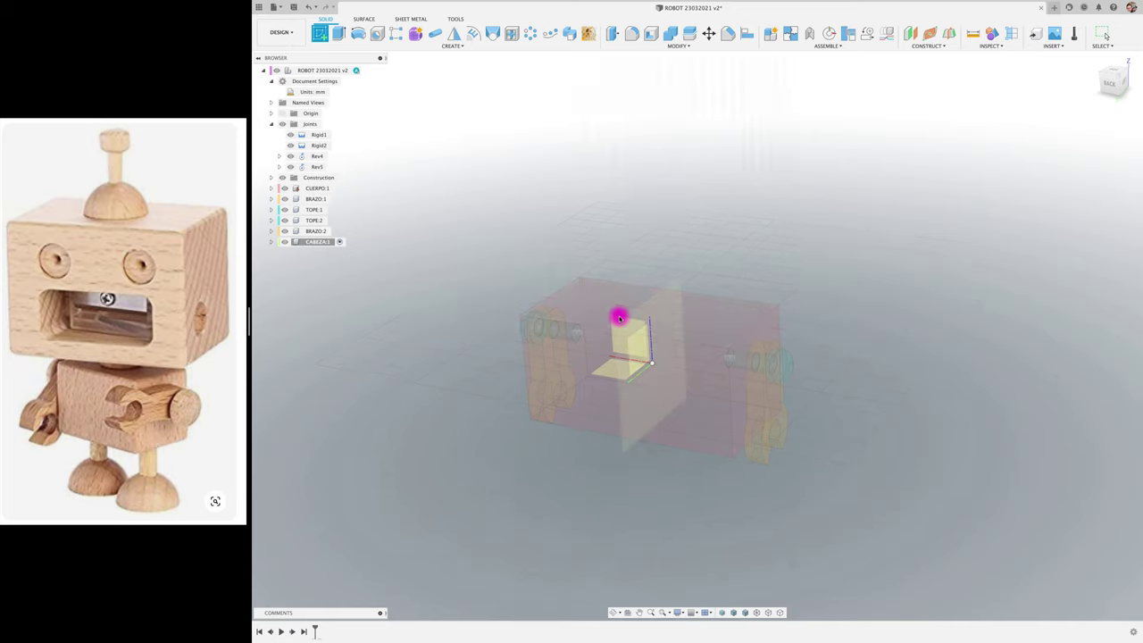
click(619, 321)
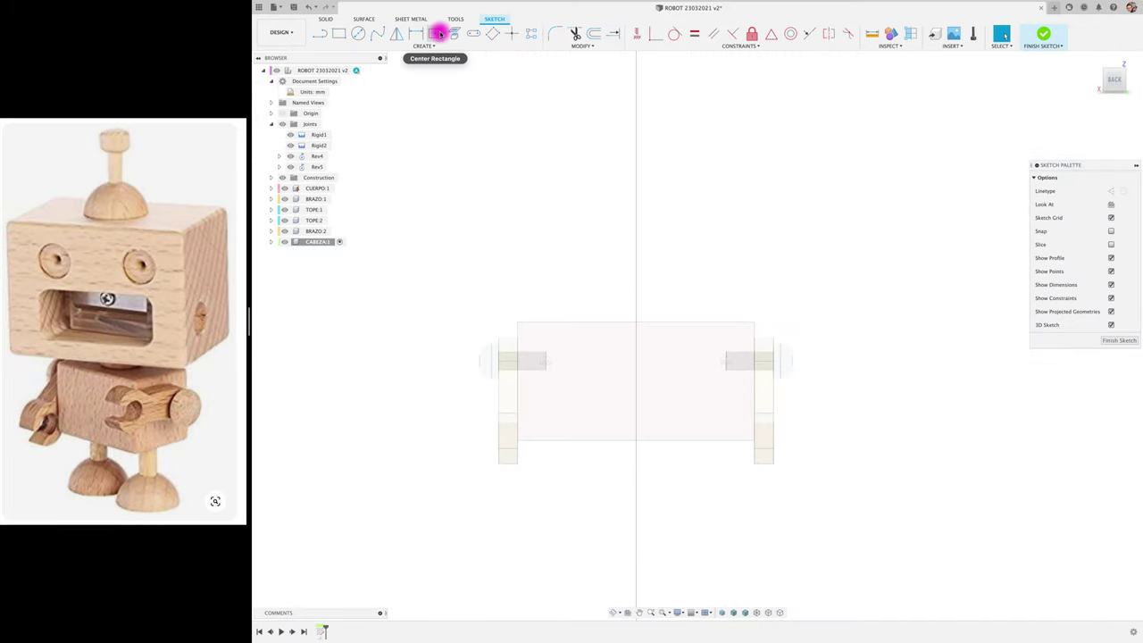
- Choose the Center Rectangle tool and view the sketch from the left
click(436, 33)
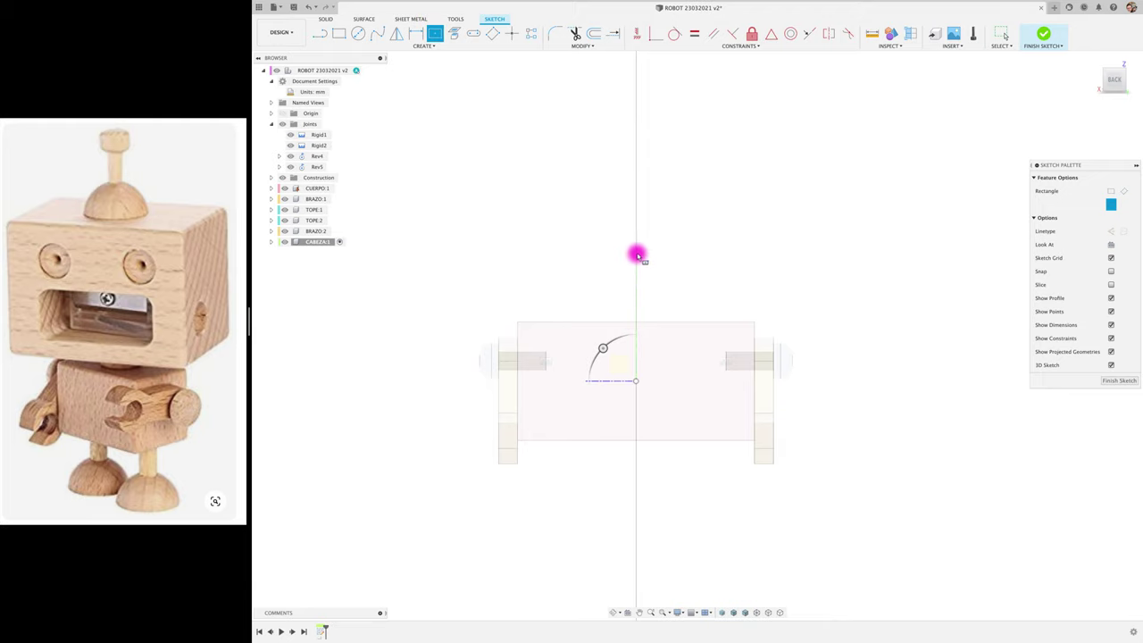
shift+scroll(645, 291, down, 5)
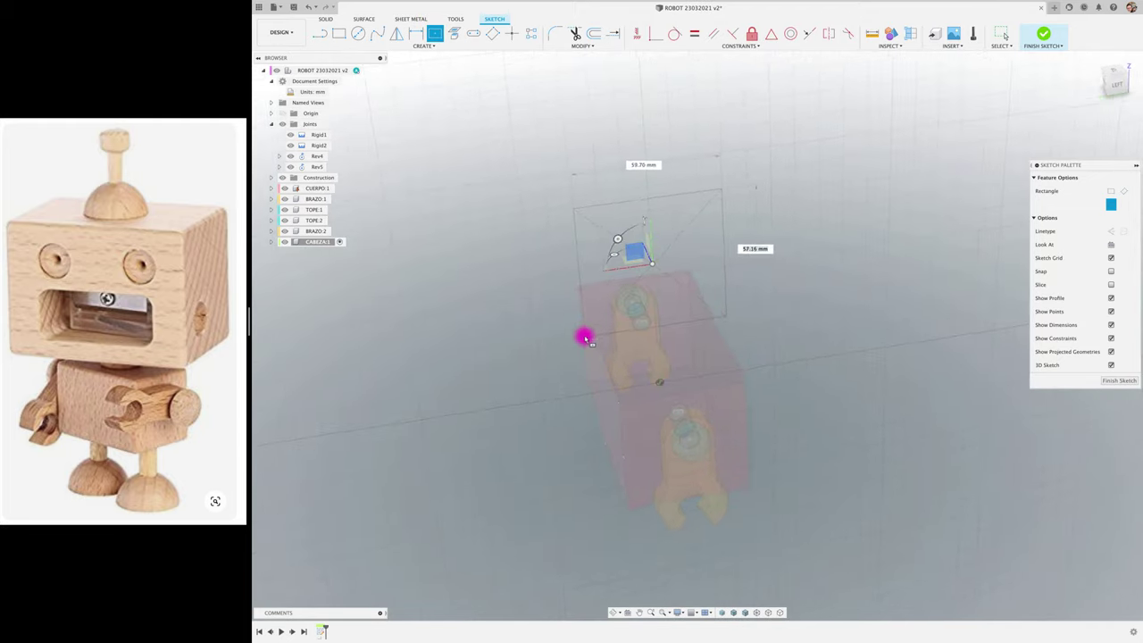
click(1114, 85)
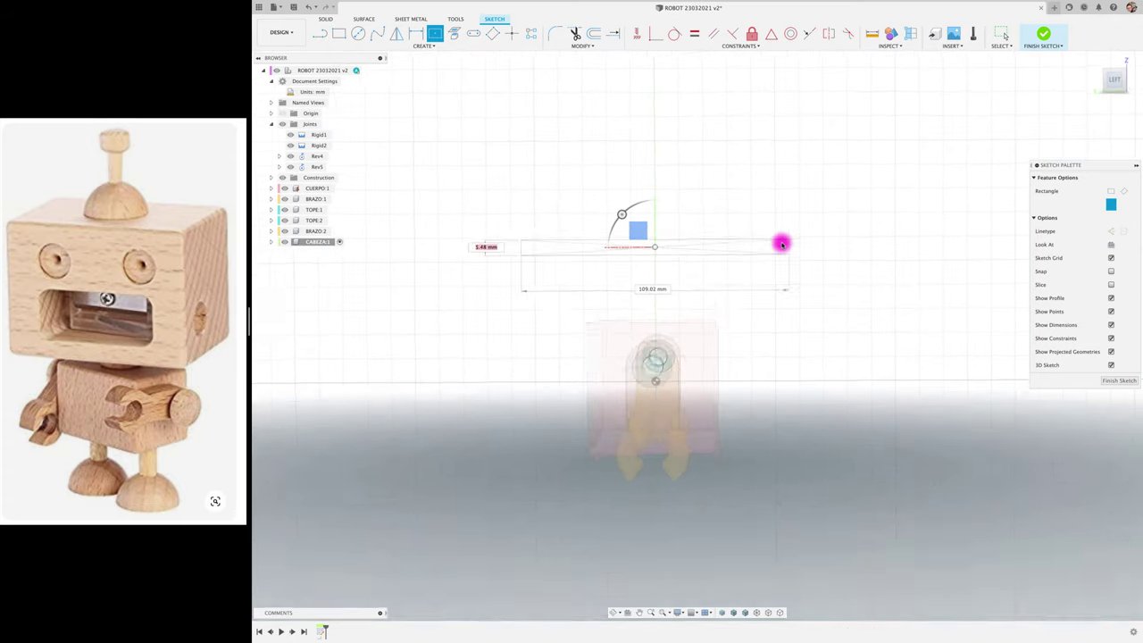
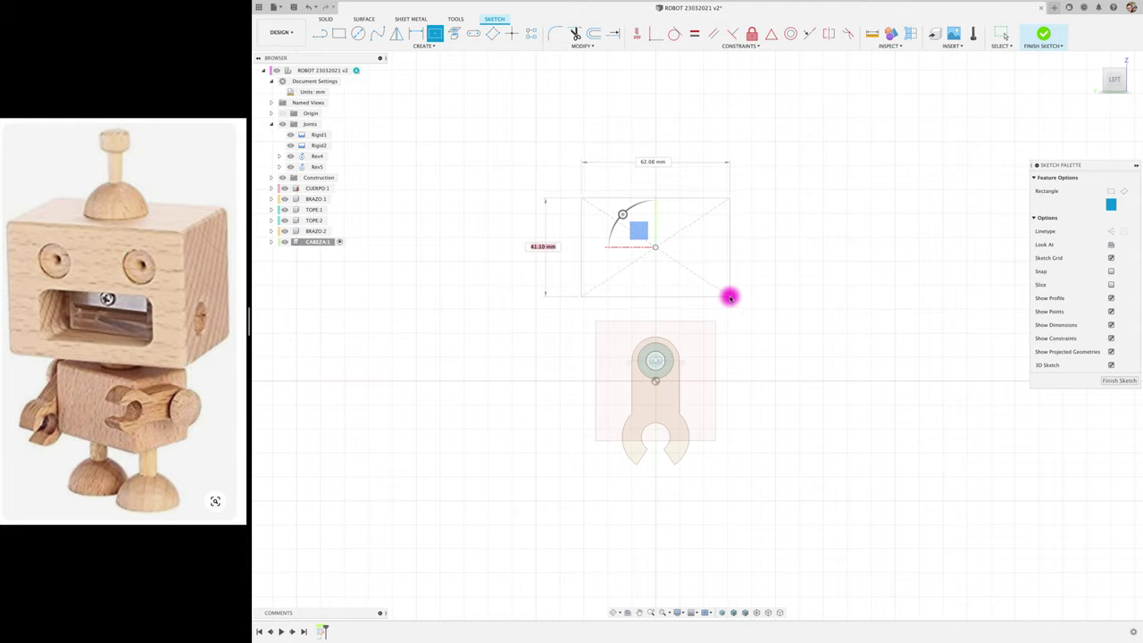
- Place the centred head rectangle and dimension it 45 mm tall and 60 mm wide
click(730, 298)
key(Escape)
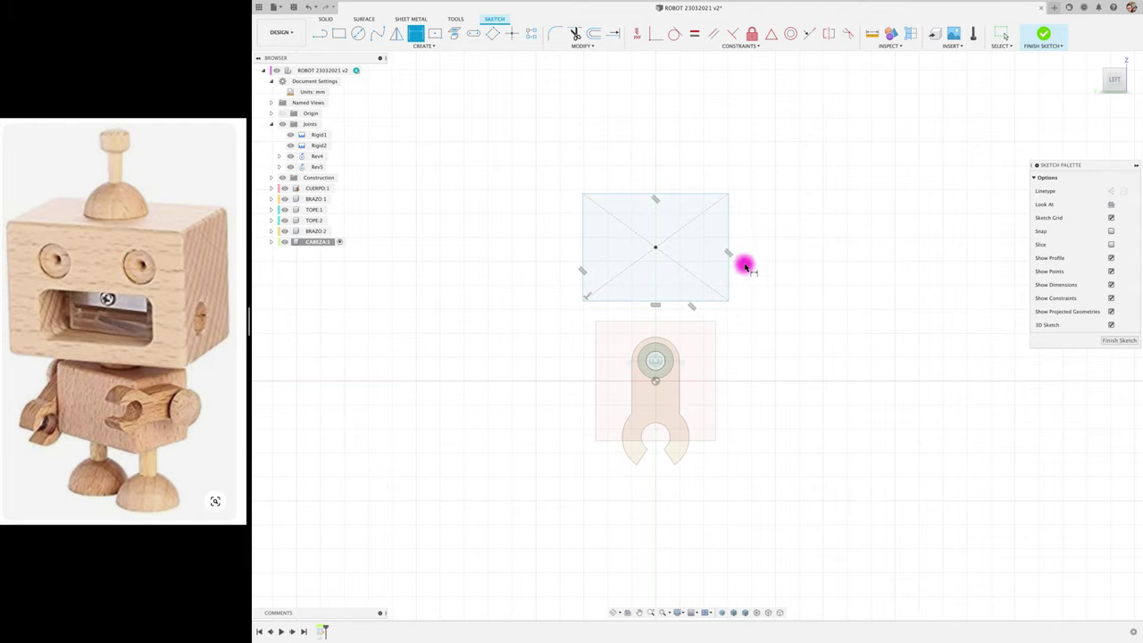
click(784, 272)
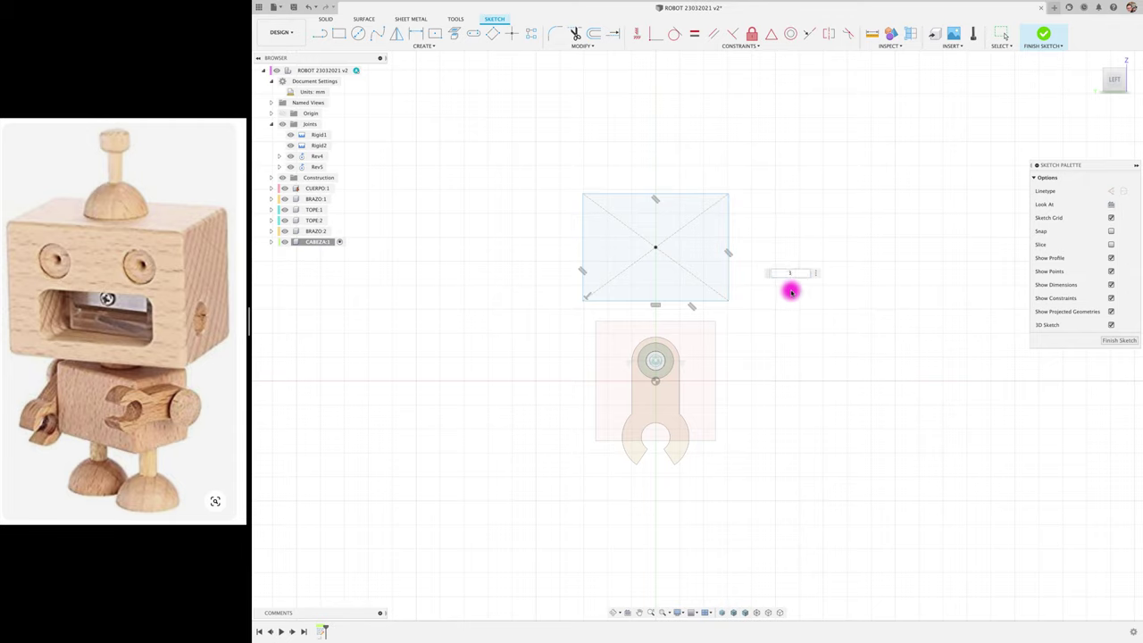
text(5)
key(Return)
key(r)
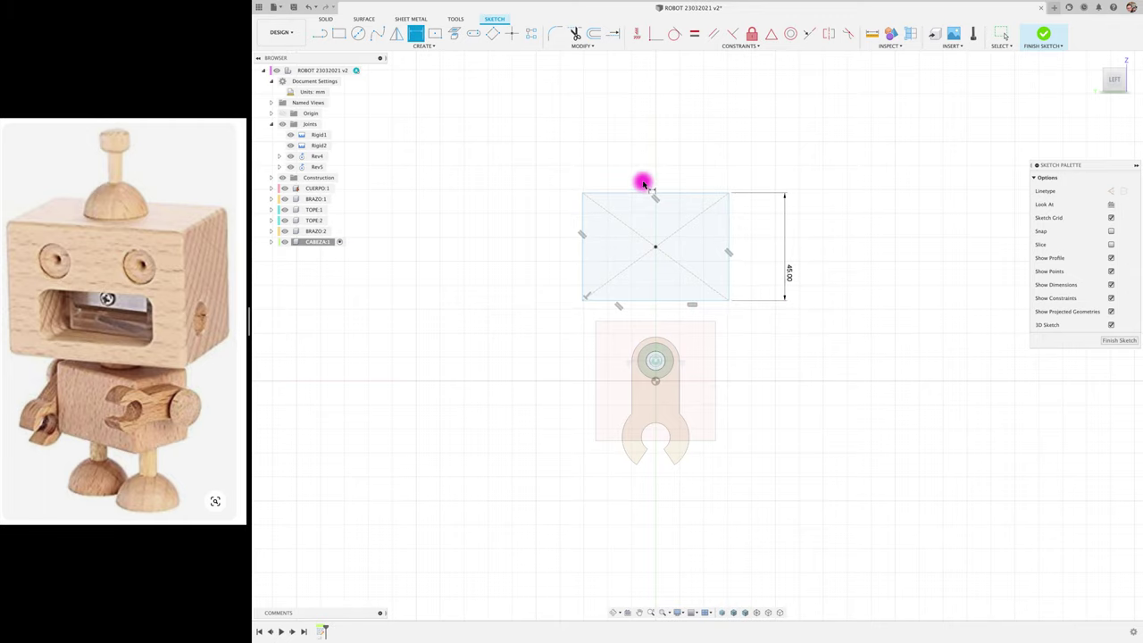
click(672, 194)
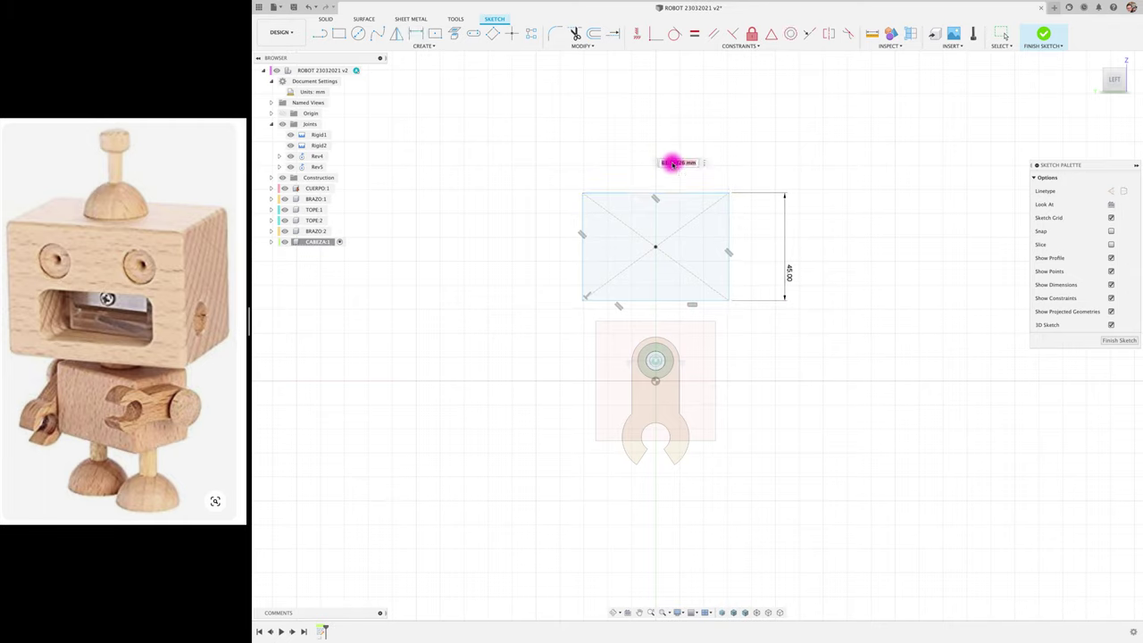
key(Return)
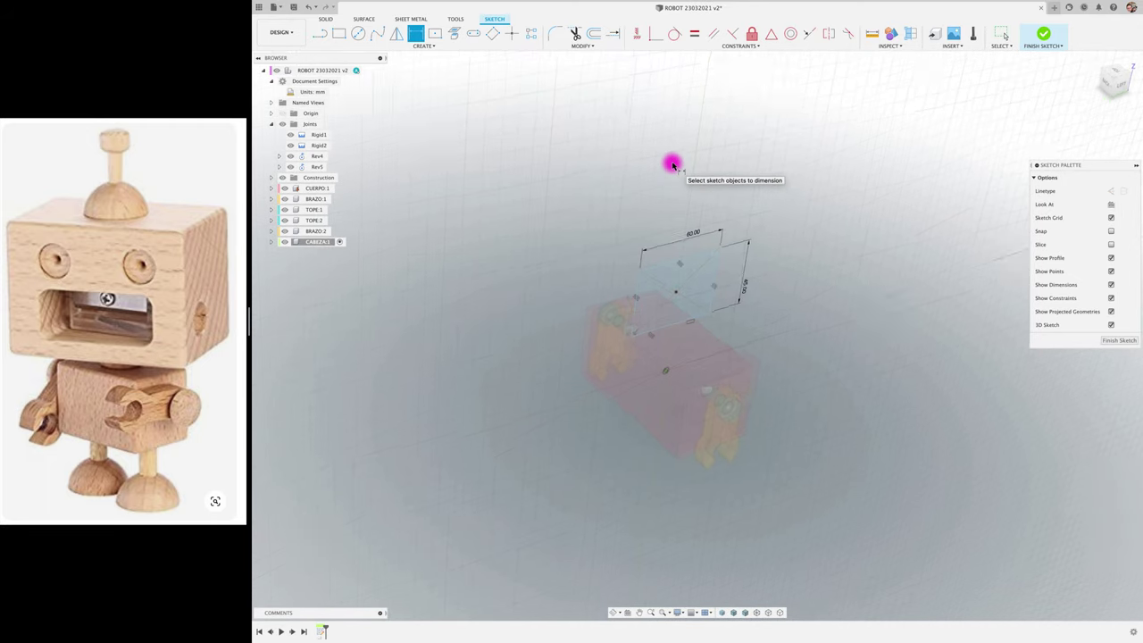
- Finish the sketch and extrude the head rectangle symmetrically 58.64 mm as a new body
click(1104, 344)
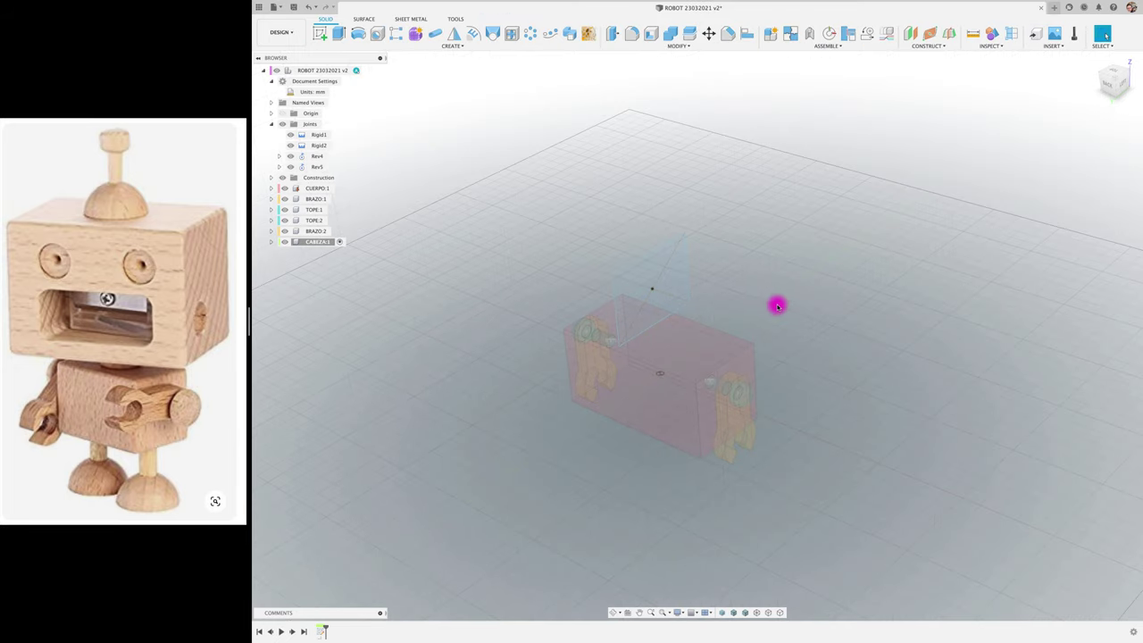
click(339, 33)
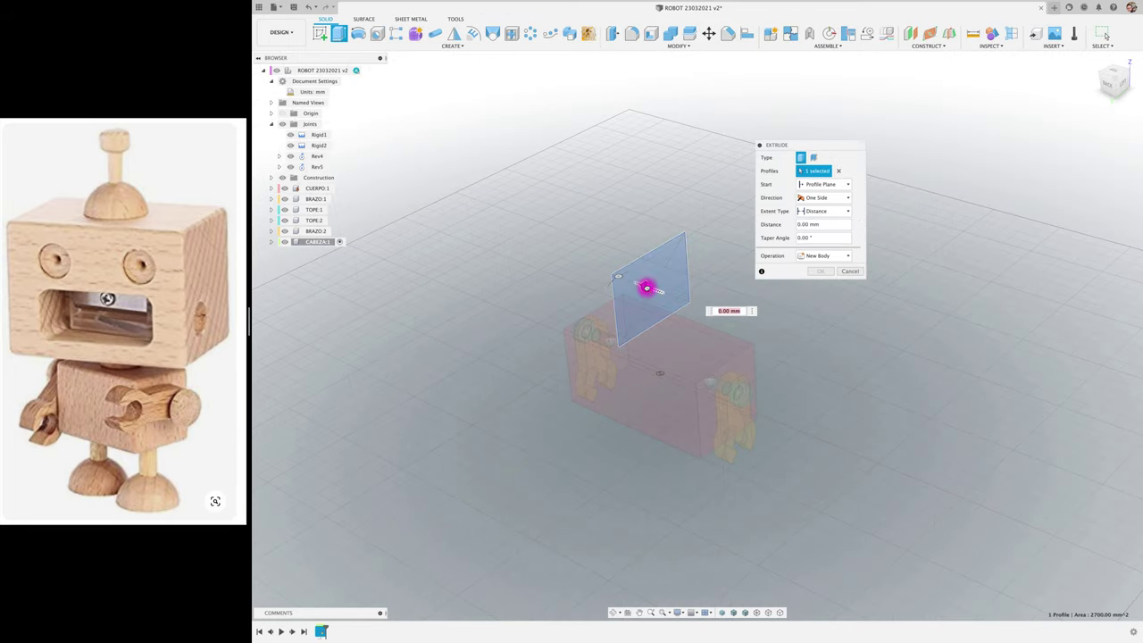
drag(646, 286, 549, 257)
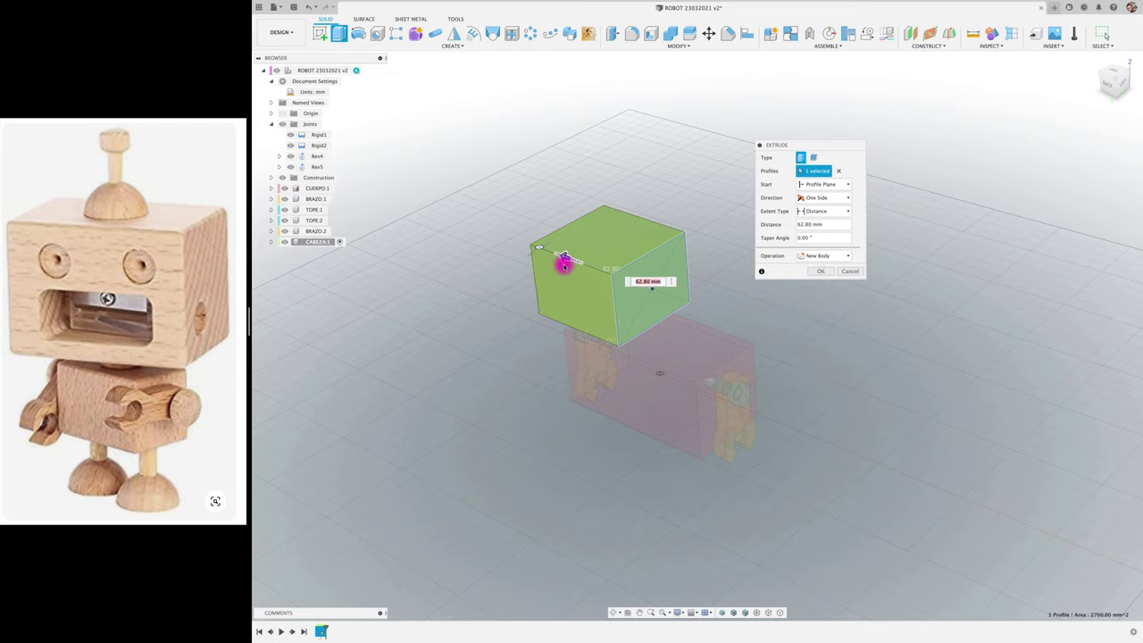
click(840, 211)
click(836, 196)
click(820, 231)
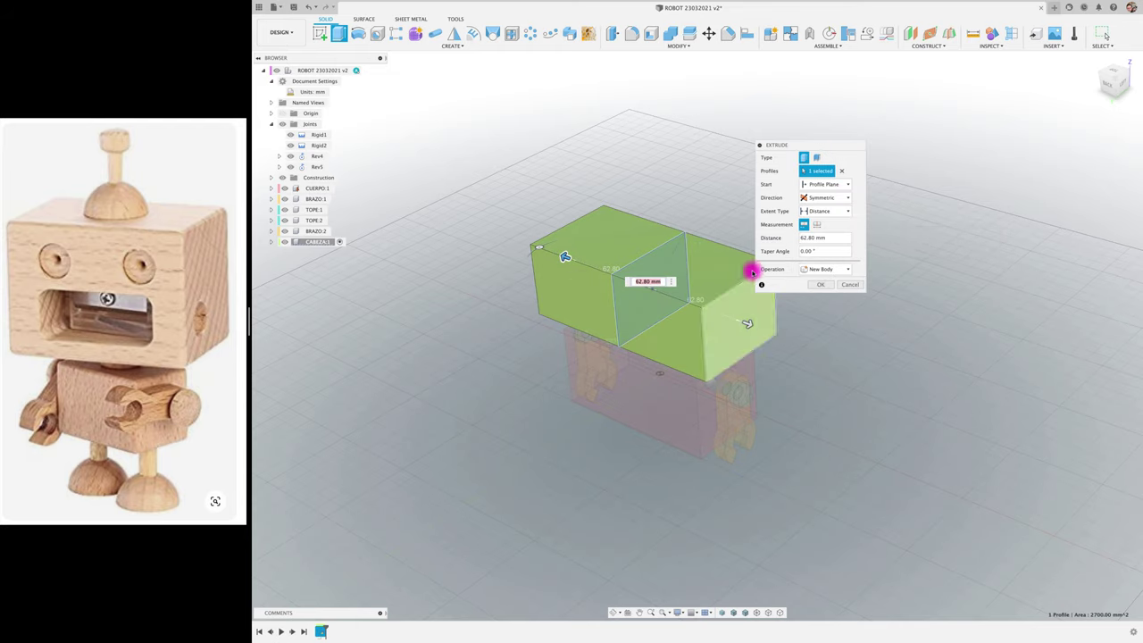
shift+middle_drag(747, 265, 1085, 120)
click(1114, 87)
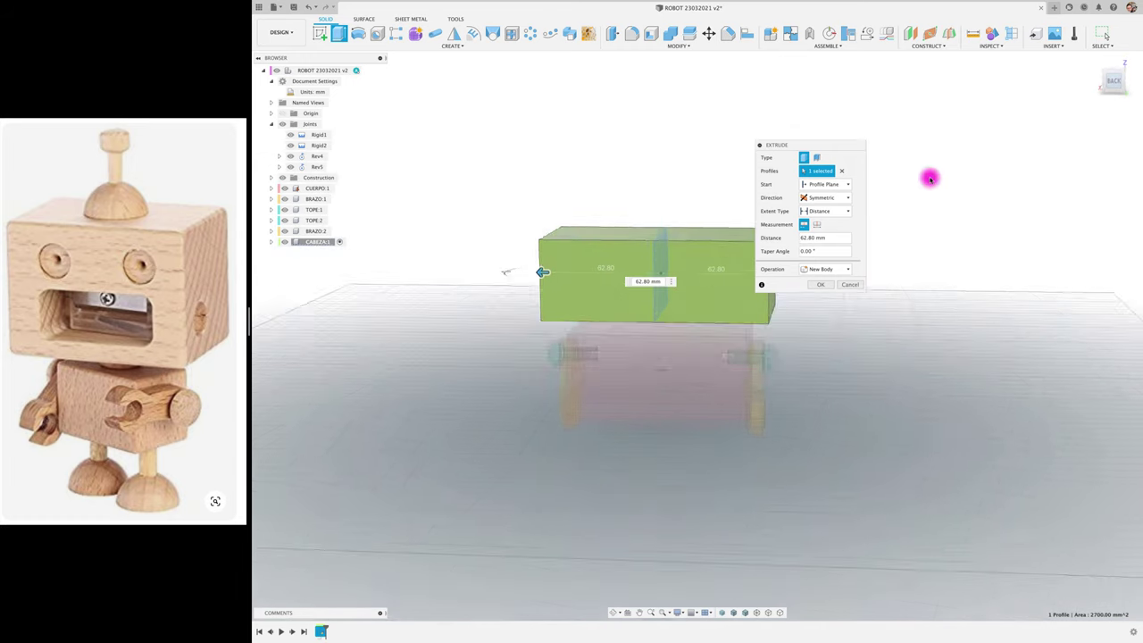
drag(546, 269, 556, 269)
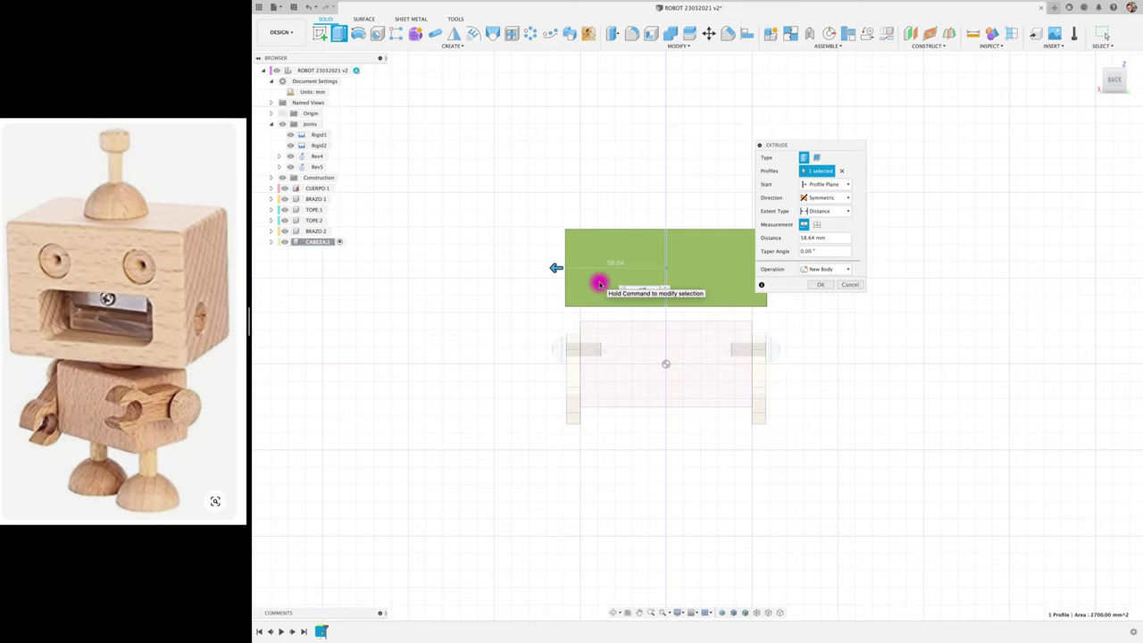
key(Return)
mouse_move(599, 283)
shift+middle_down()
mouse_move(613, 270)
mouse_move(617, 143)
shift+middle_up()
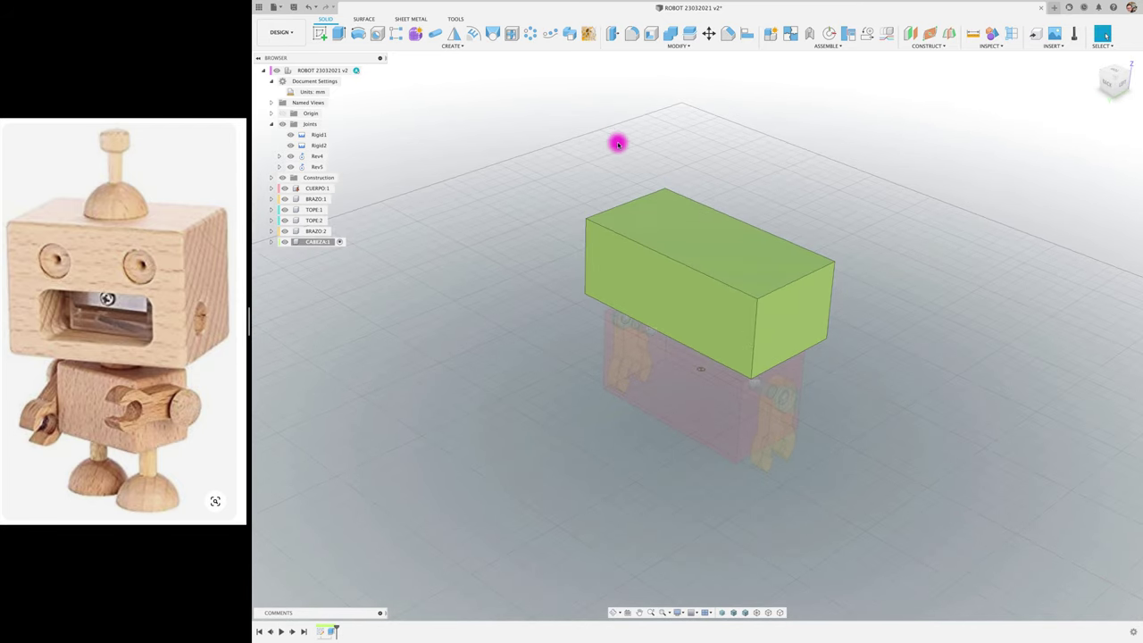
- Press-pull the head box's top face up 17.23 mm, then reactivate the root ROBOT component
click(613, 33)
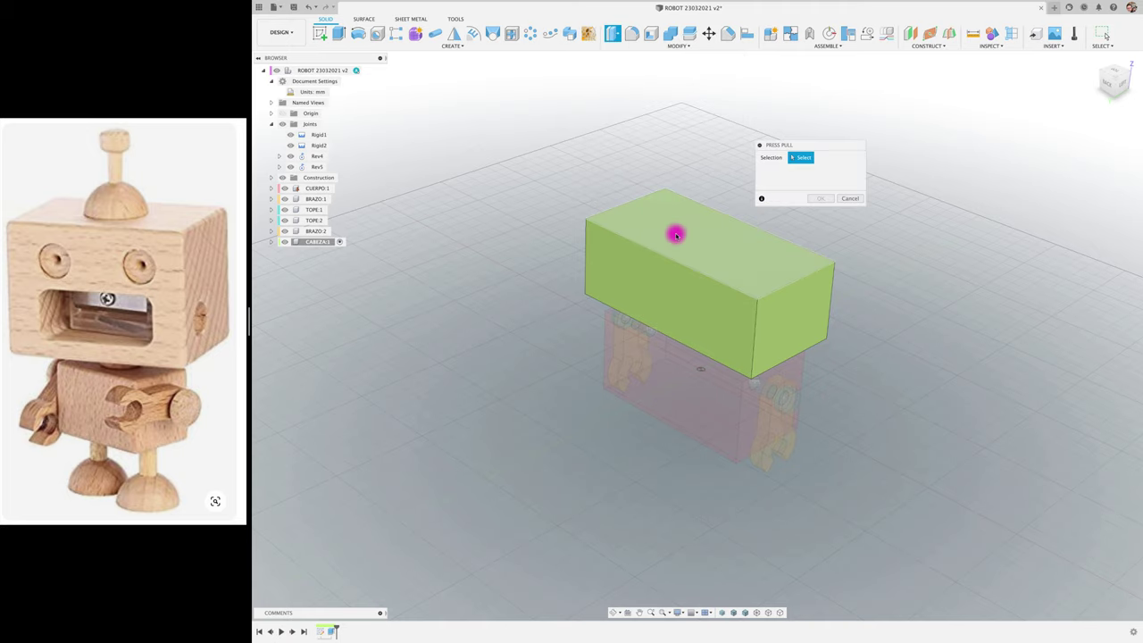
click(676, 234)
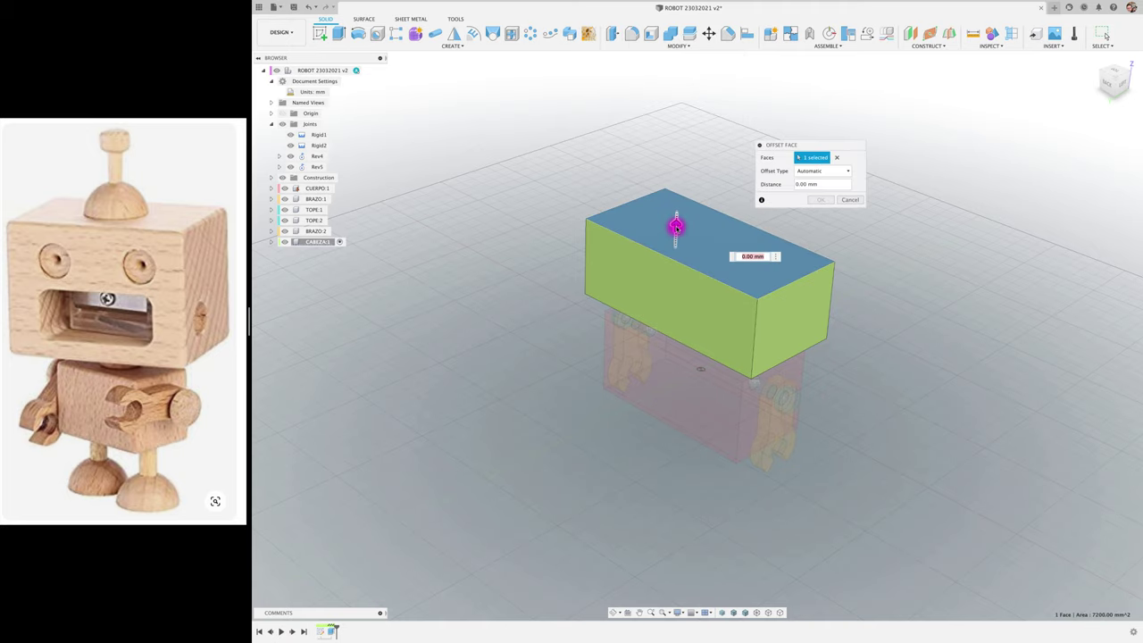
drag(676, 225, 657, 195)
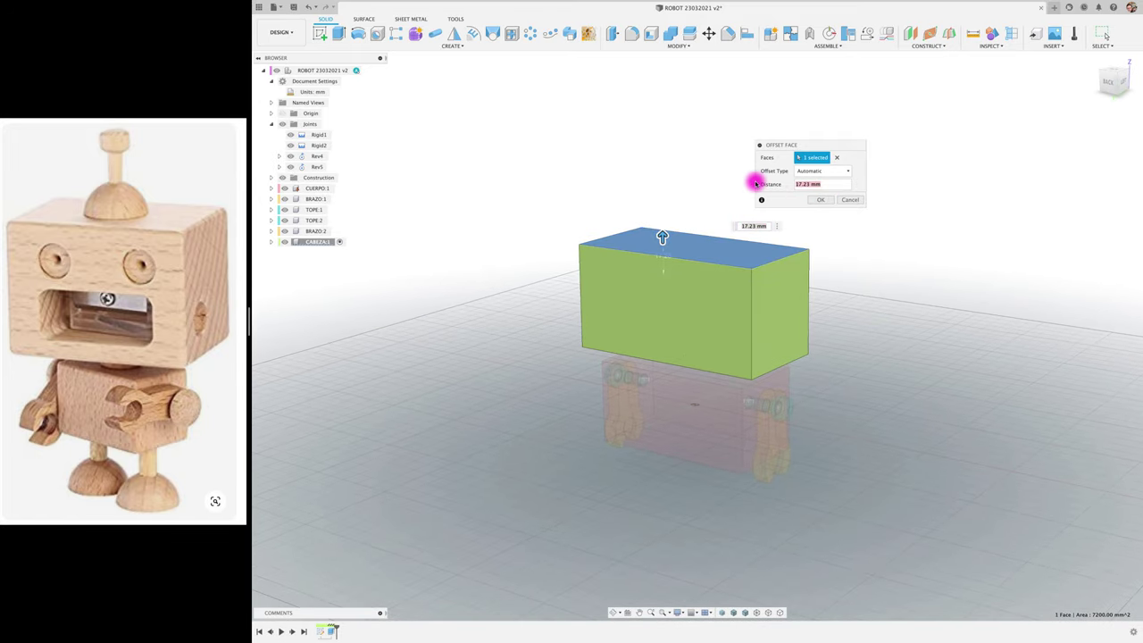
key(Return)
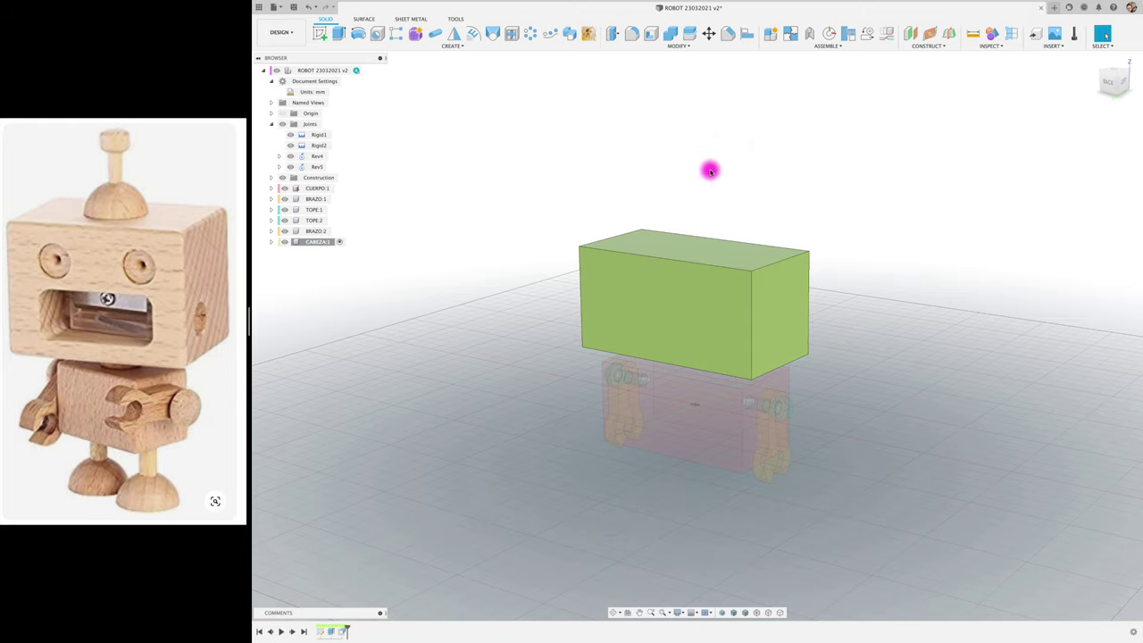
click(353, 70)
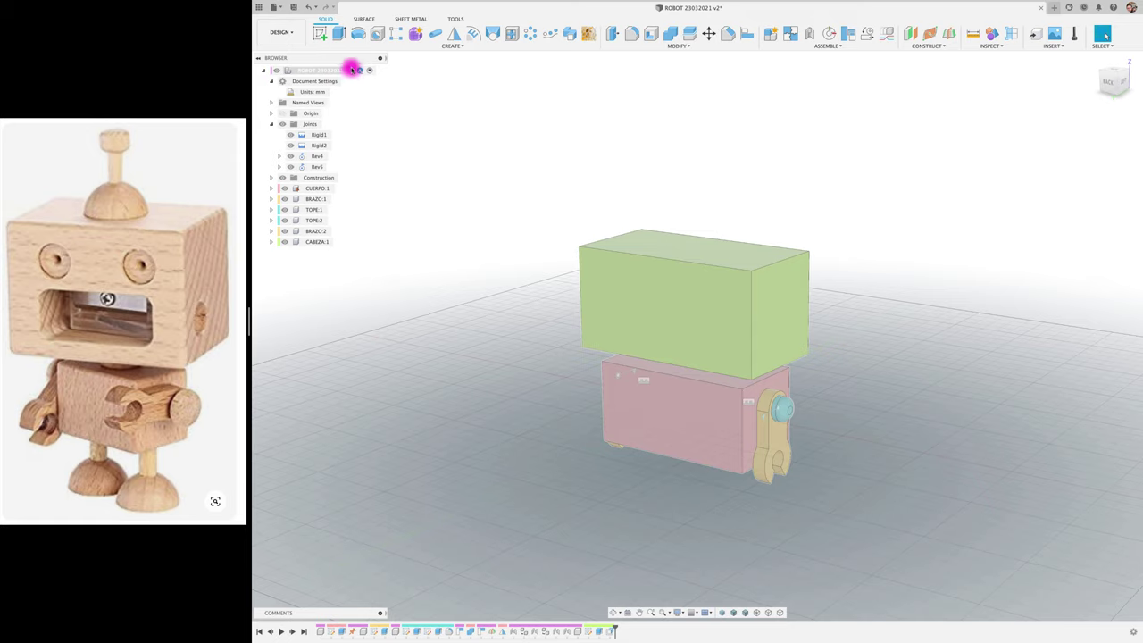
- Save the robot design as a new version and zoom around the model to inspect it
click(293, 7)
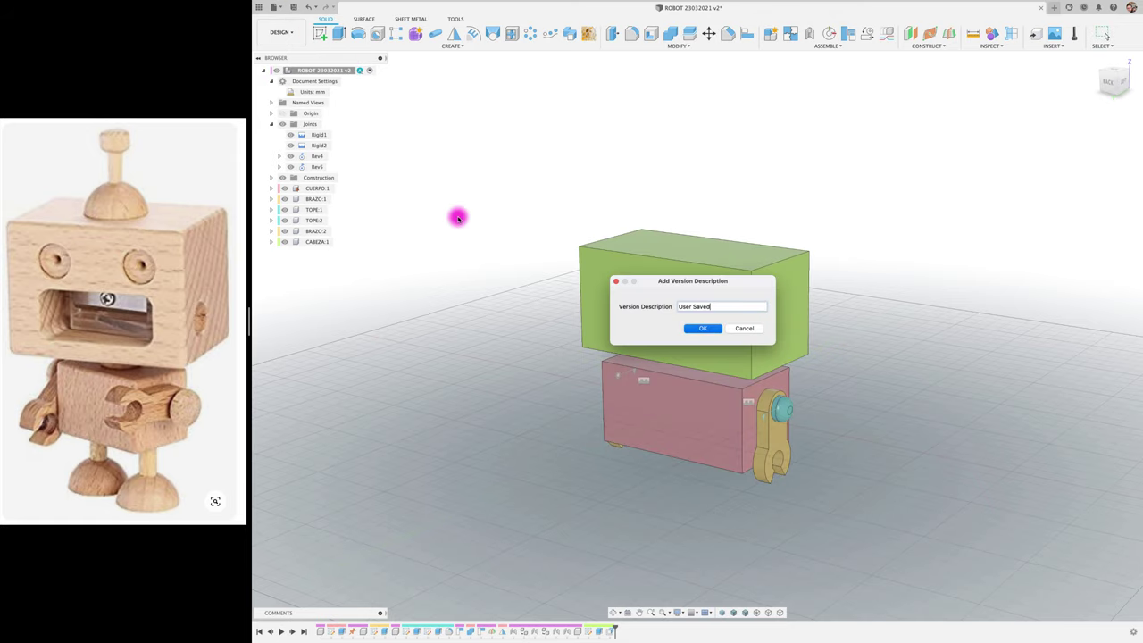
click(704, 328)
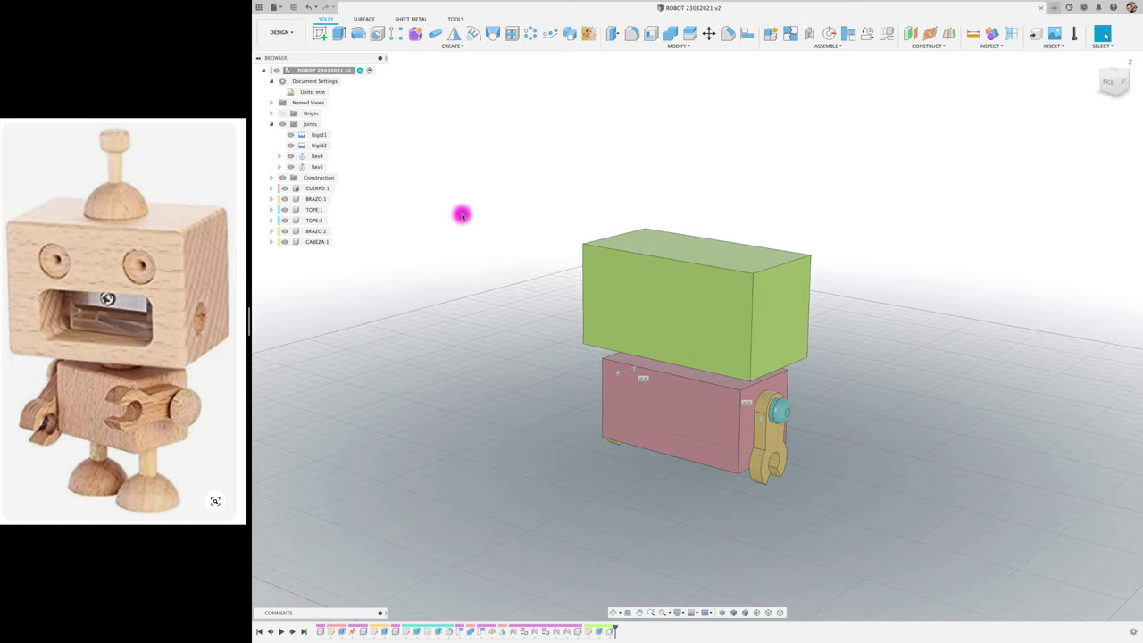
scroll(462, 215, down, 2)
shift+middle_drag(462, 216, 451, 183)
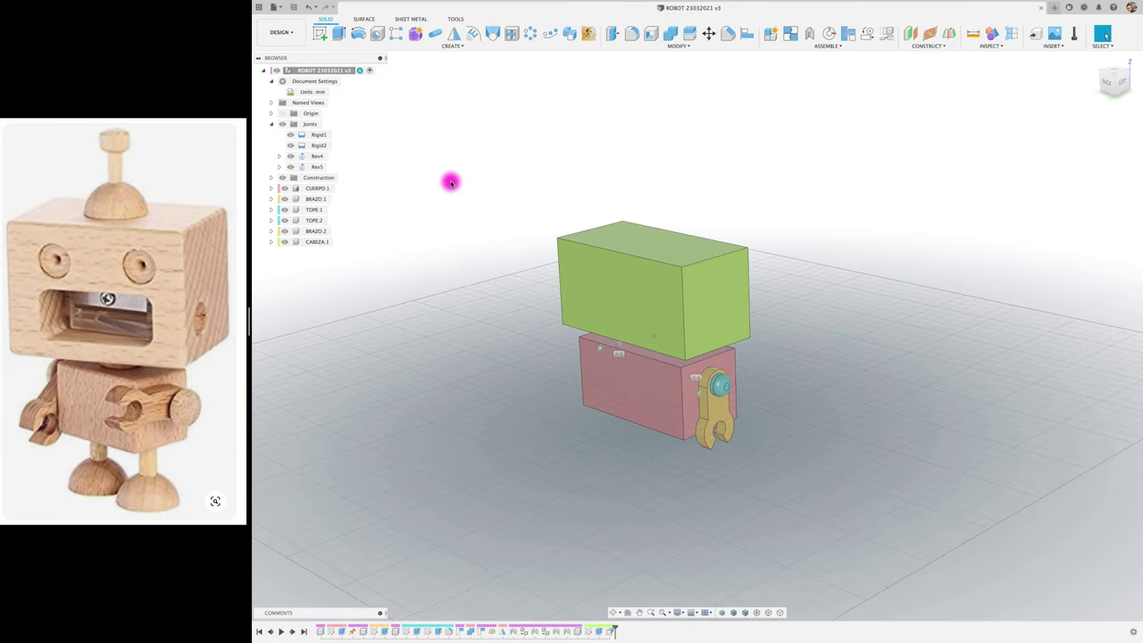
shift+scroll(521, 191, up, 10)
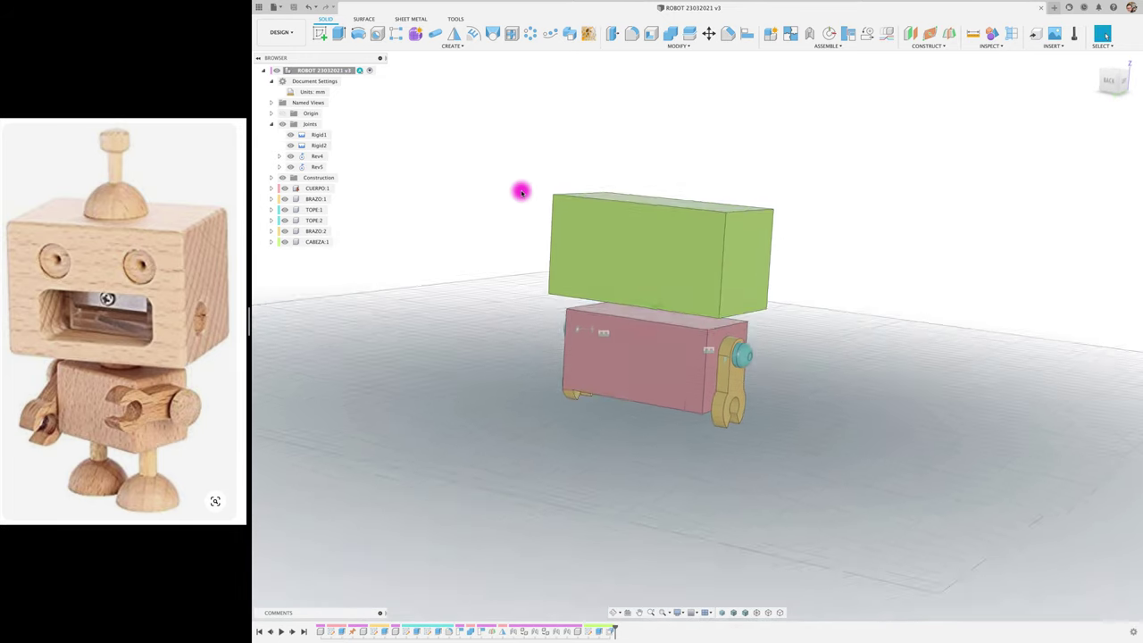
shift+scroll(522, 191, down, 5)
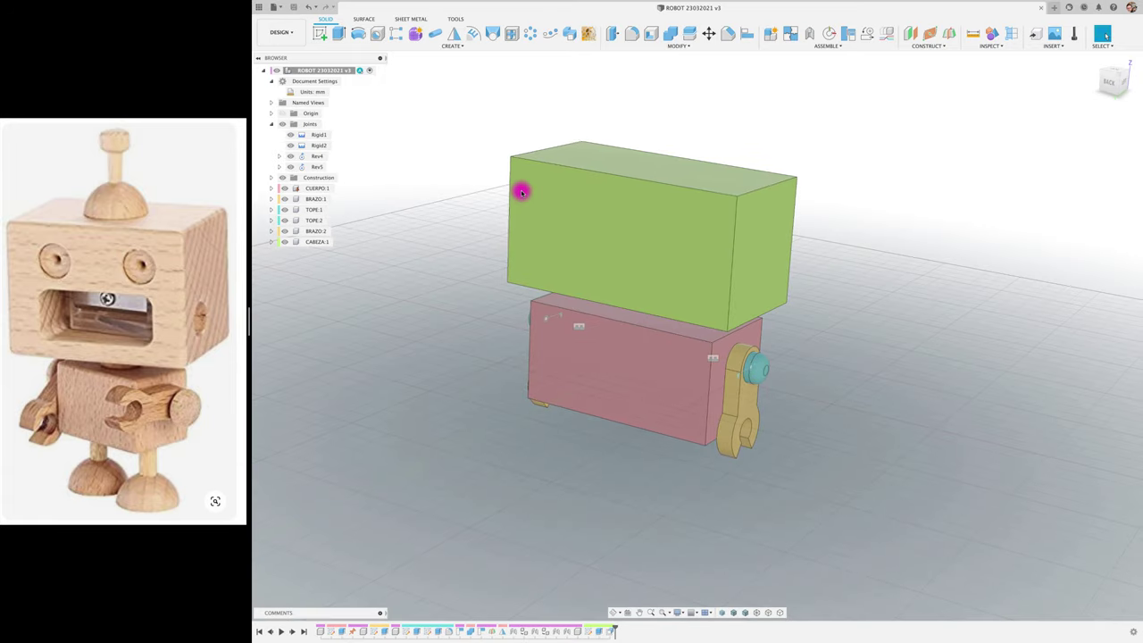
shift+scroll(522, 191, up, 3)
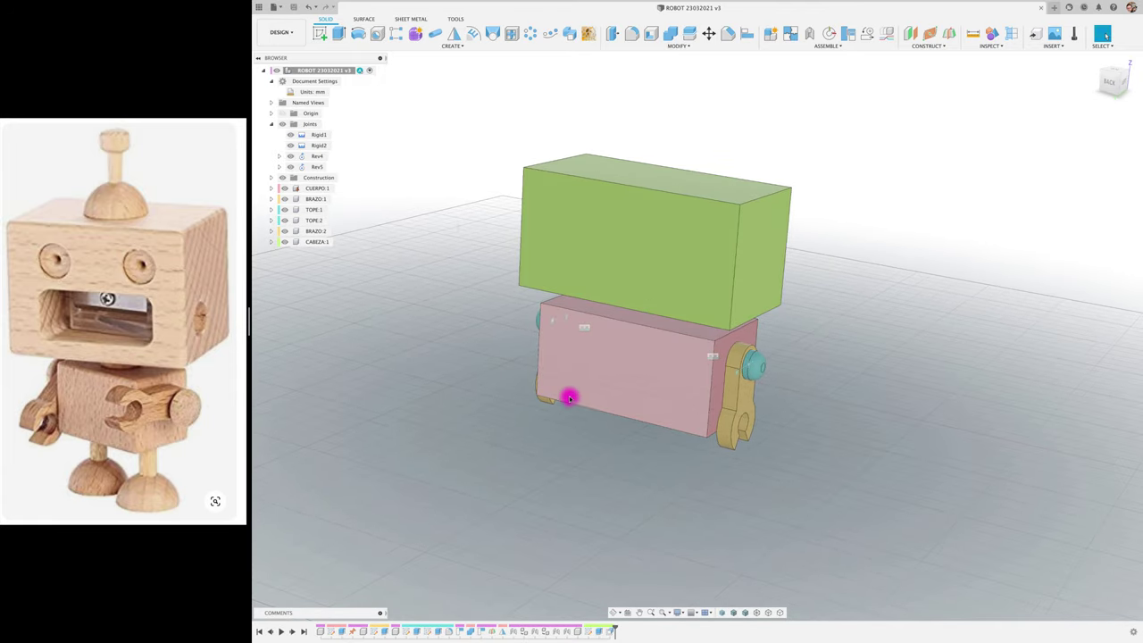
shift+scroll(592, 399, up, 3)
shift+scroll(592, 372, down, 3)
shift+scroll(600, 328, down, 2)
- Activate the head component CABEZA:1 for editing
click(621, 280)
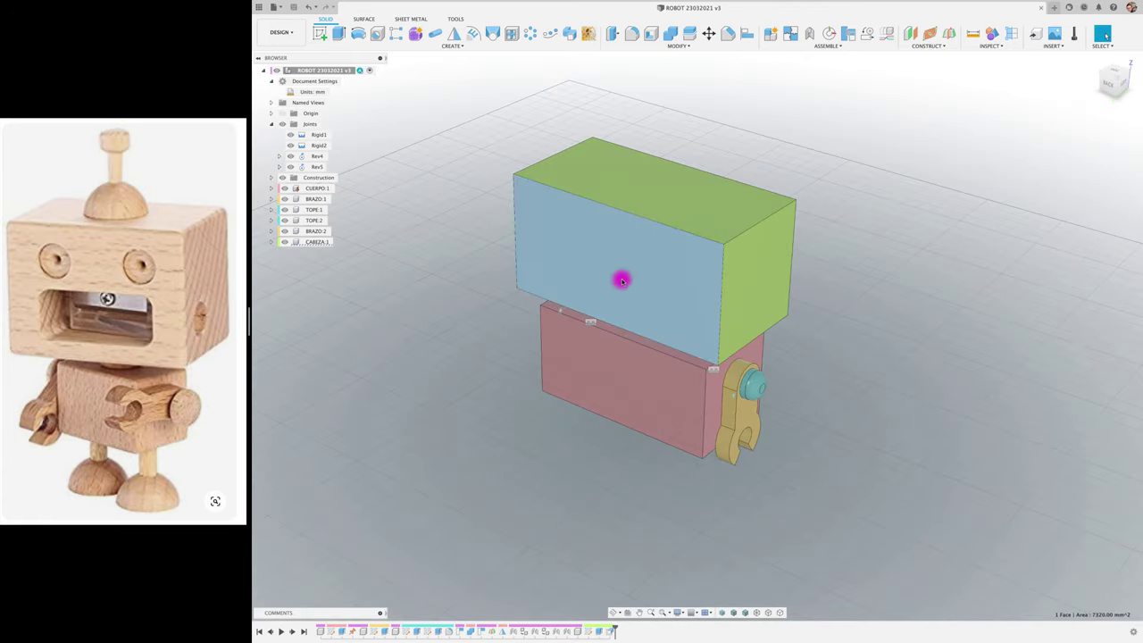
shift+scroll(609, 265, up, 2)
shift+scroll(524, 295, up, 2)
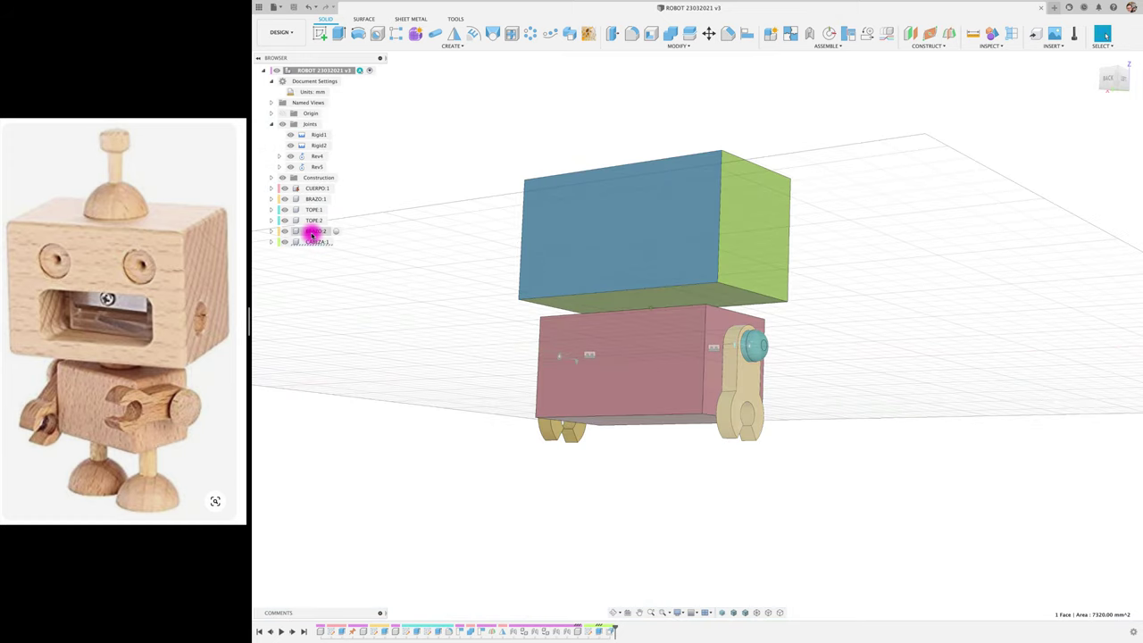
shift+scroll(536, 294, up, 2)
click(607, 329)
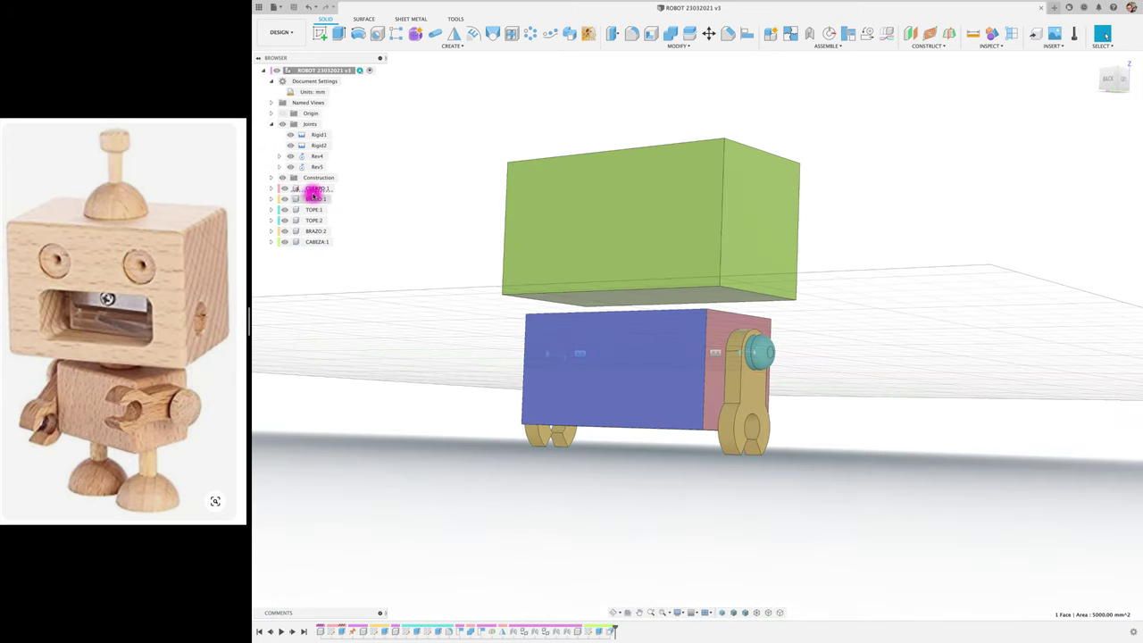
click(314, 191)
mouse_move(503, 289)
shift+middle_down()
mouse_move(461, 273)
mouse_move(378, 145)
shift+middle_up()
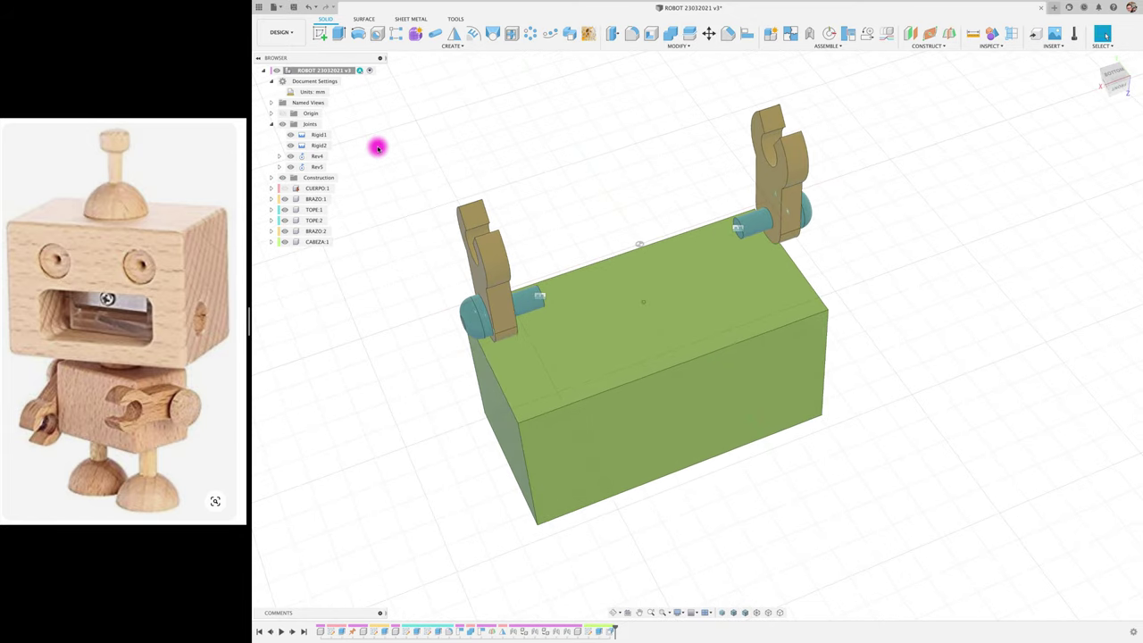
click(322, 242)
click(339, 242)
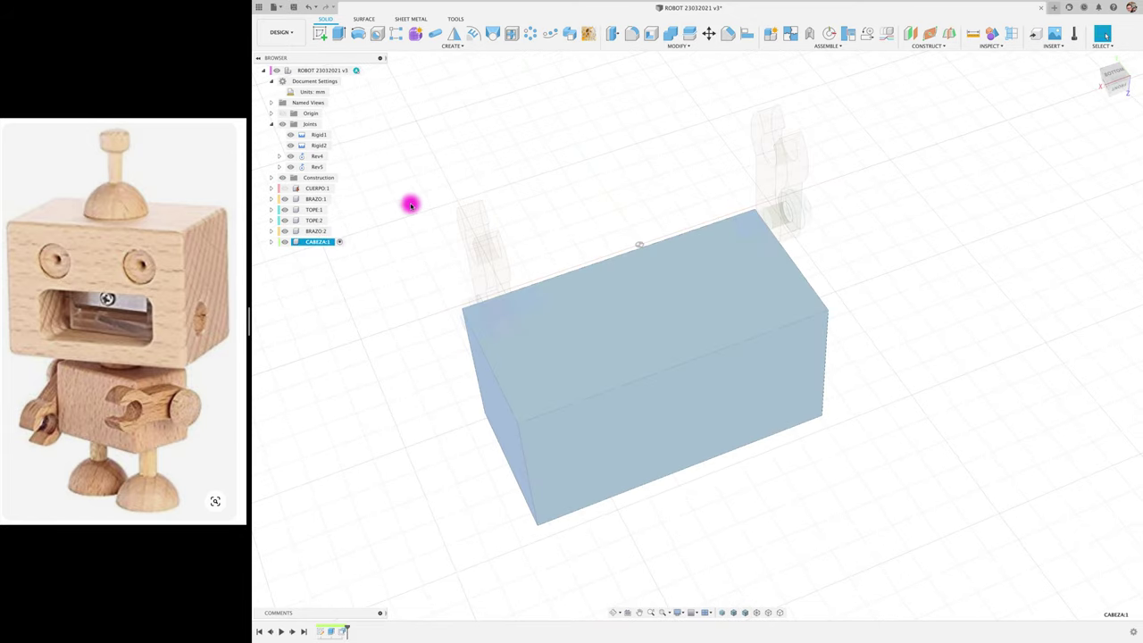
- Start a sketch on the head box's face and draw a corner-to-corner diagonal construction line
click(323, 34)
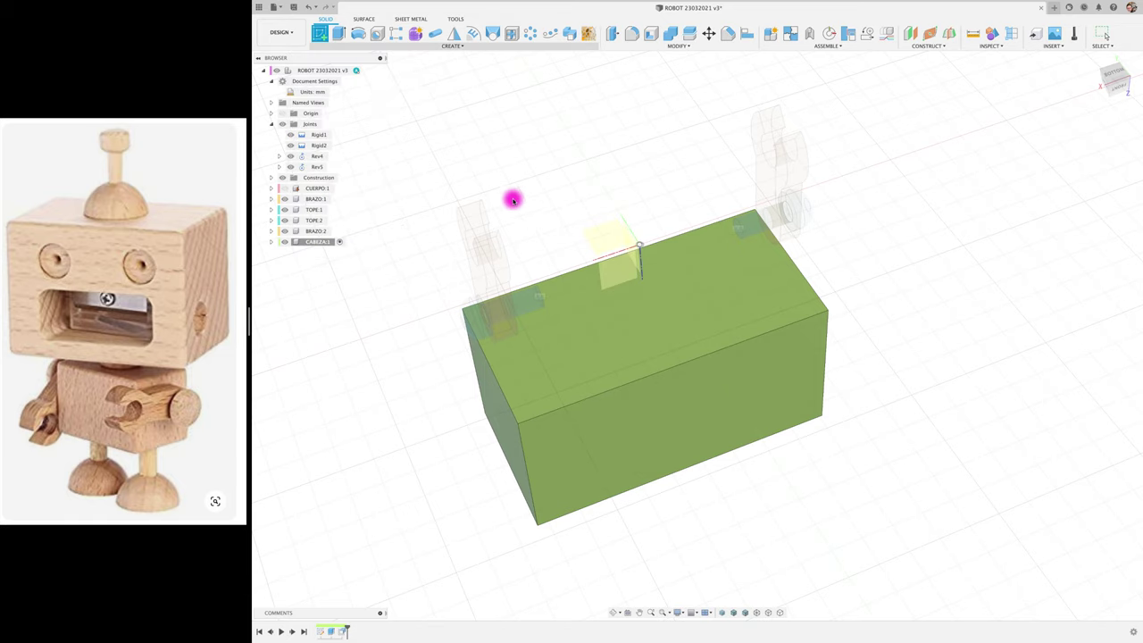
click(545, 399)
click(322, 34)
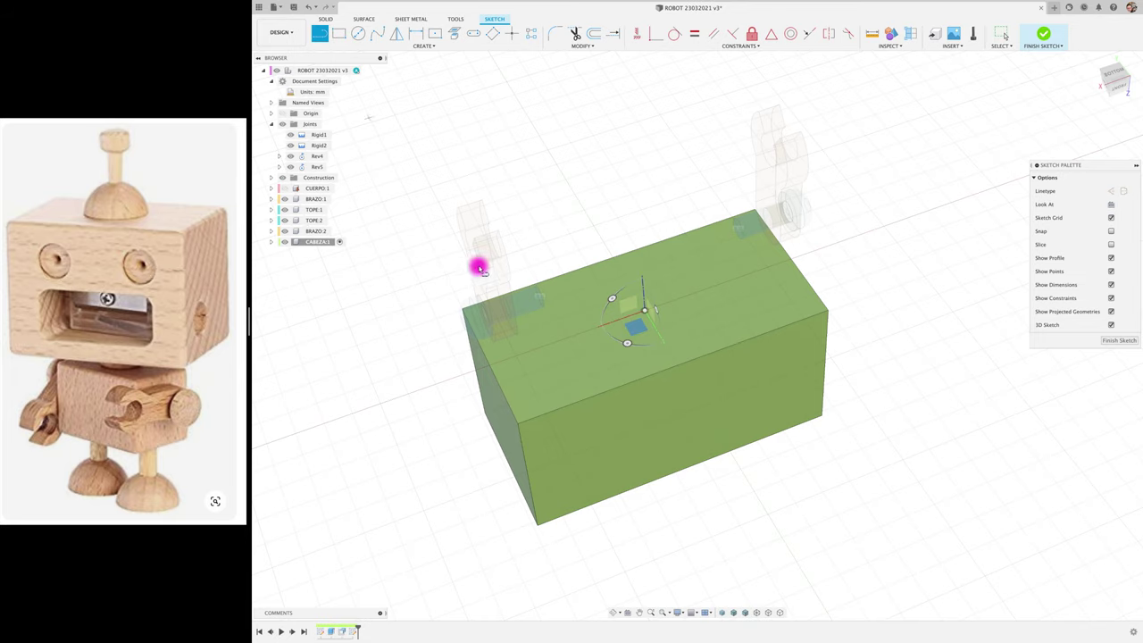
click(519, 424)
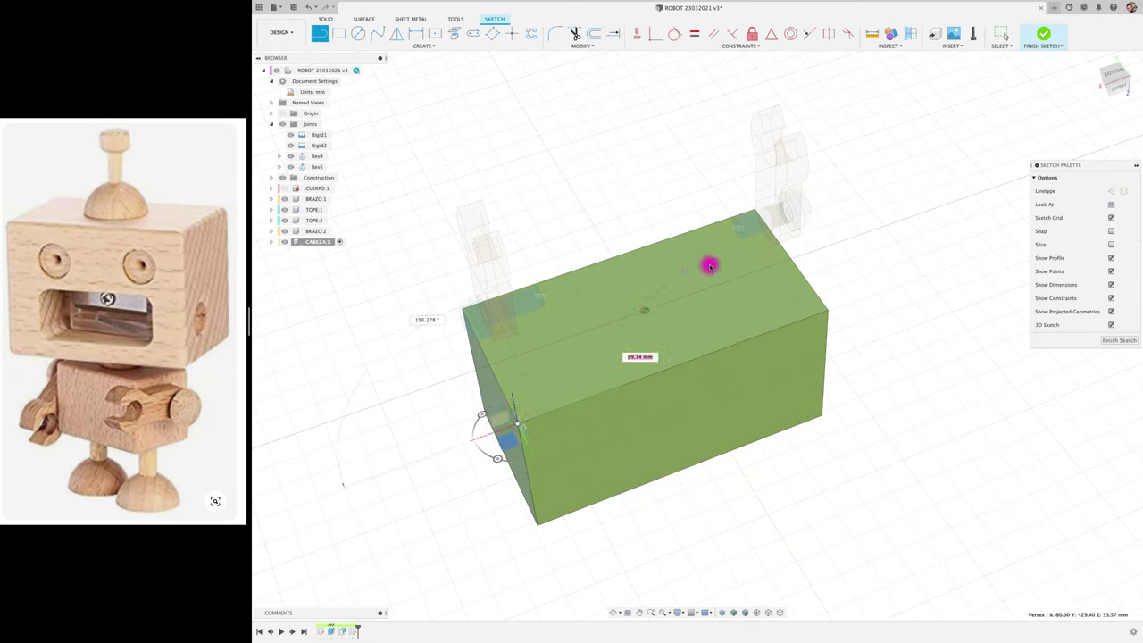
click(754, 210)
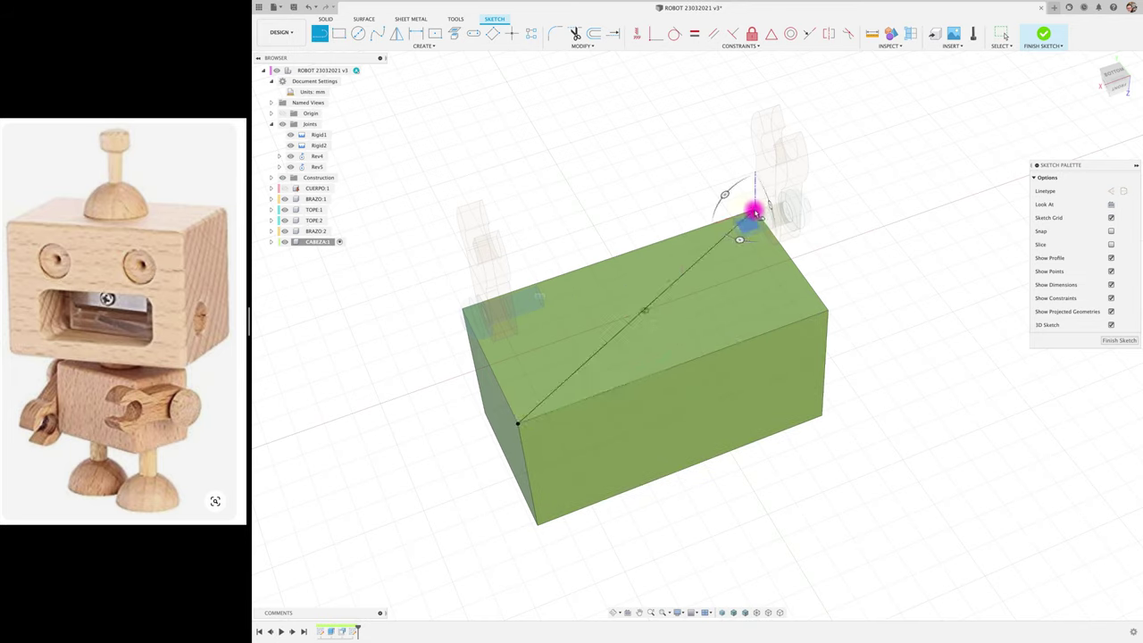
key(Escape)
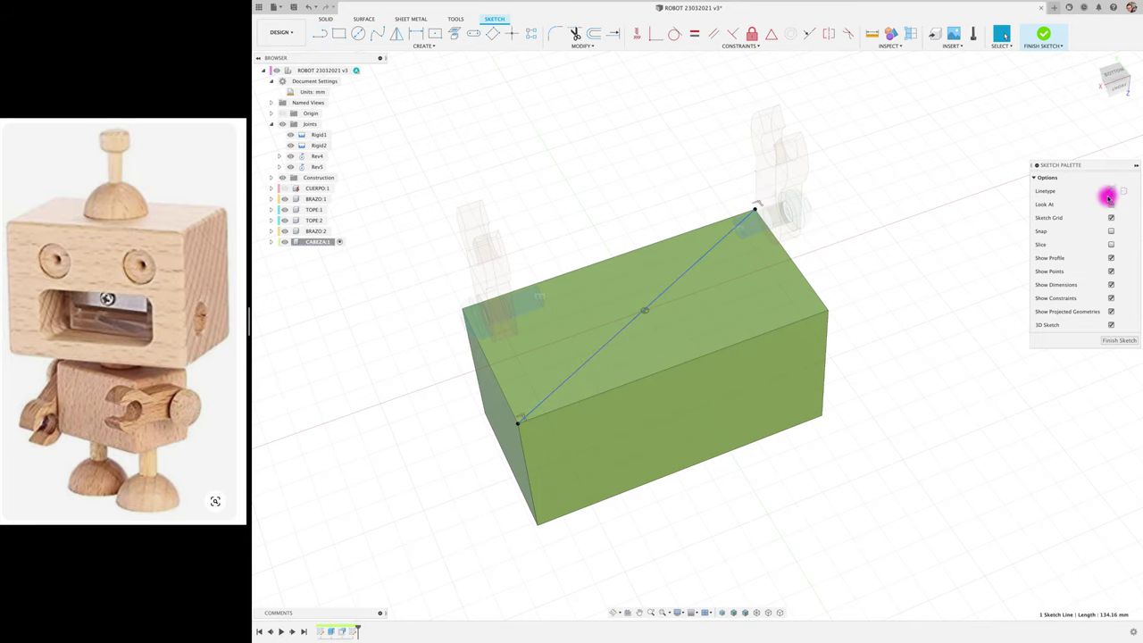
click(1110, 193)
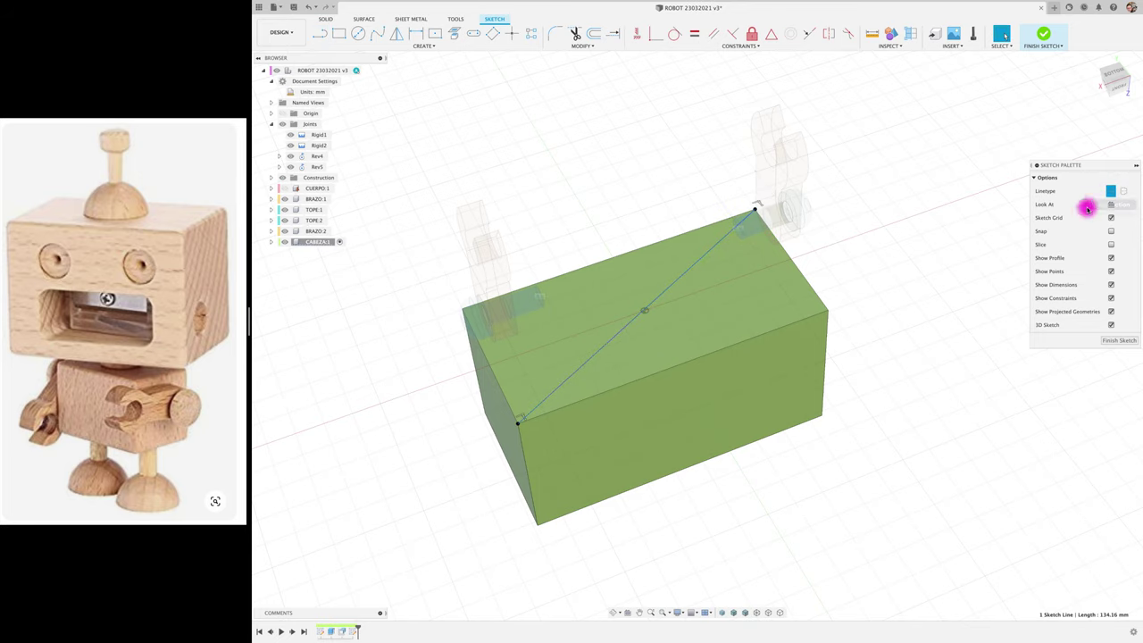
- Centre a 20 mm diameter circle on the diagonal's midpoint and select it for extrusion
click(358, 33)
click(644, 311)
shift+middle_drag(644, 315, 618, 351)
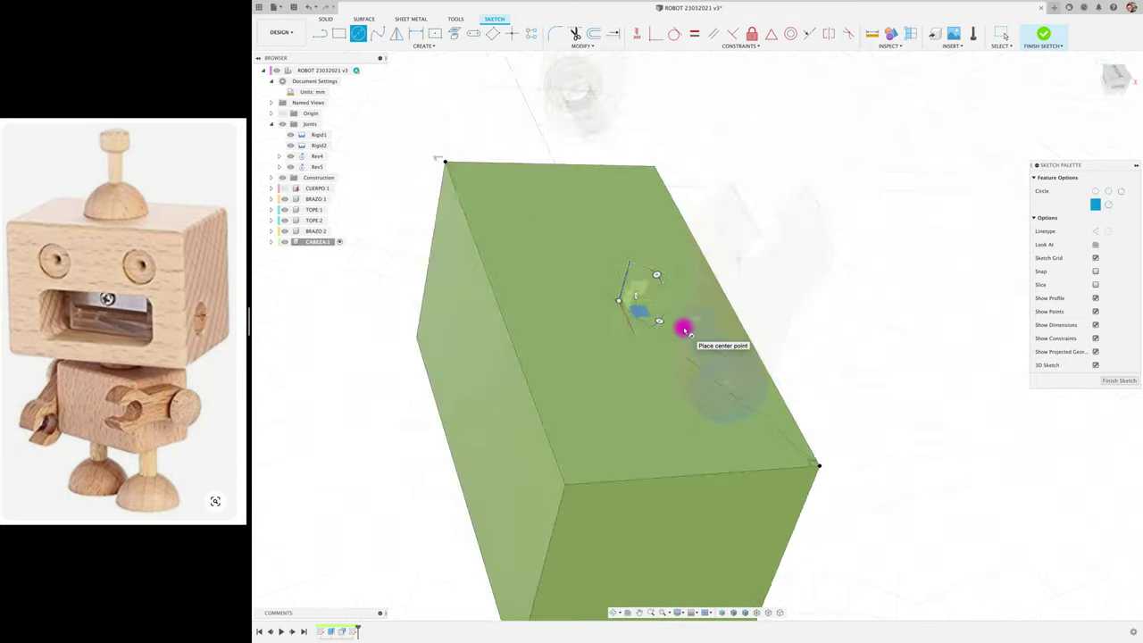
scroll(617, 348, up, 5)
scroll(611, 342, up, 3)
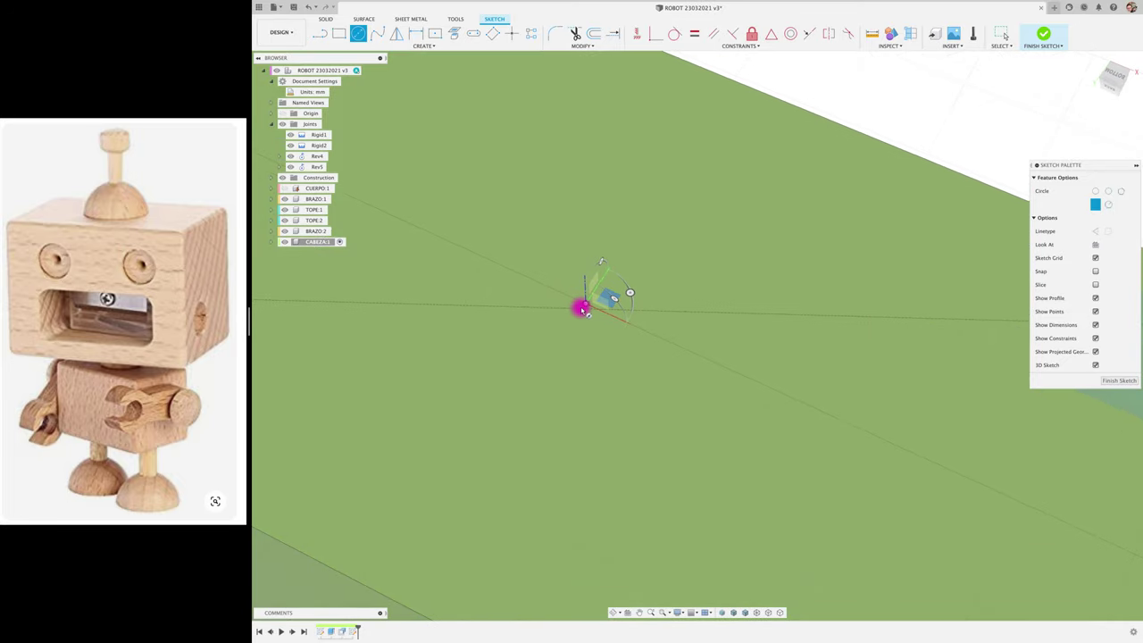
click(582, 308)
scroll(584, 341, down, 3)
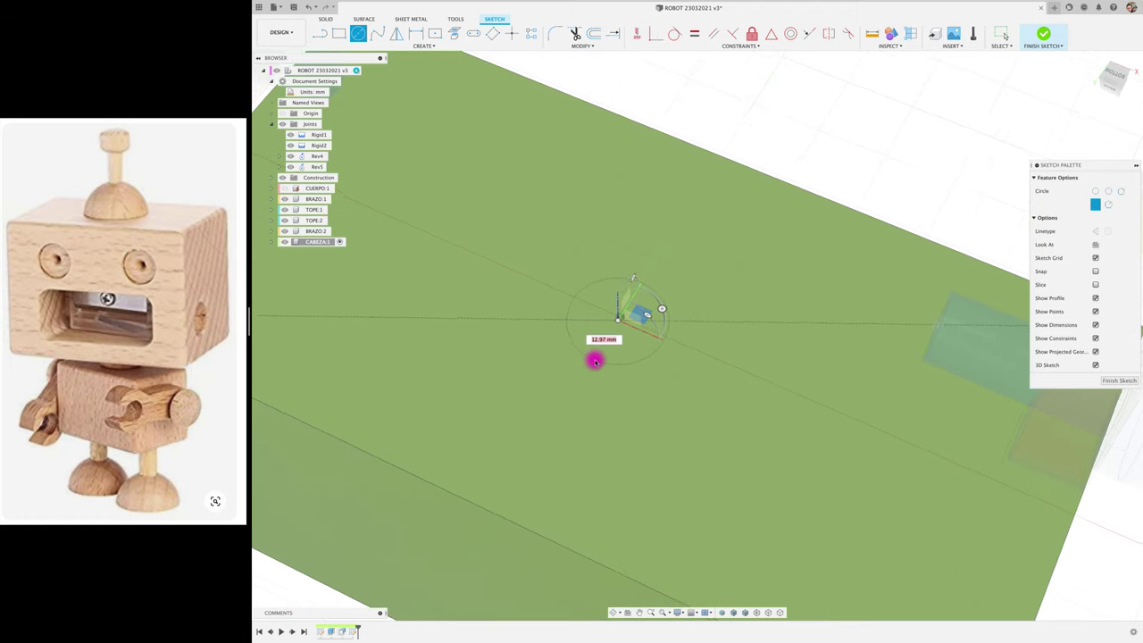
scroll(607, 359, down, 3)
text(20)
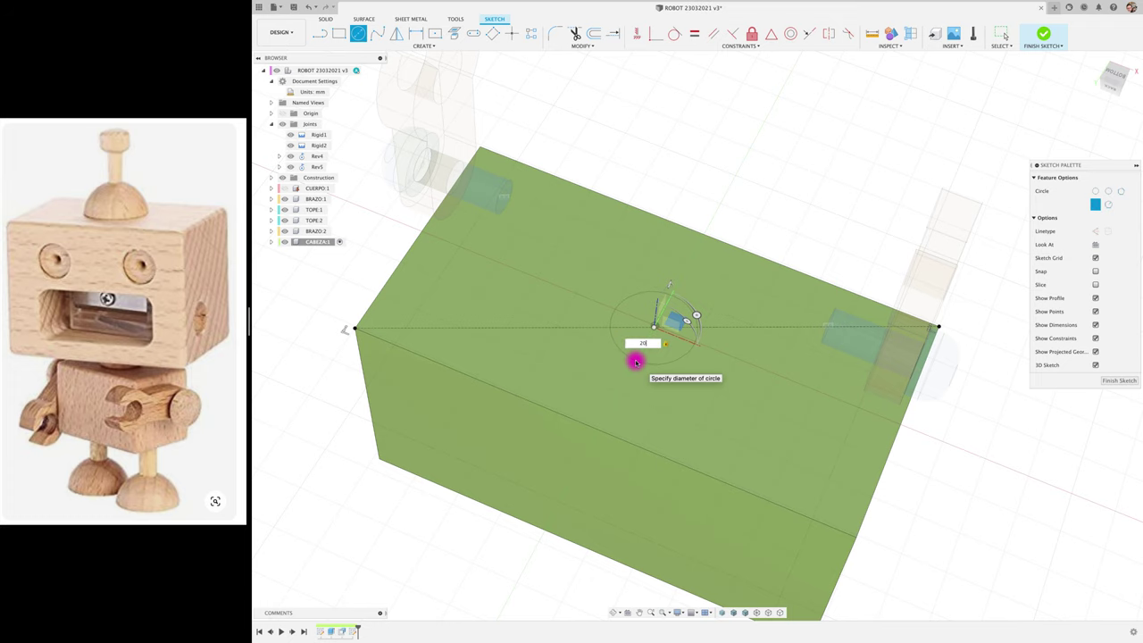
key(Return)
shift+middle_drag(636, 362, 636, 362)
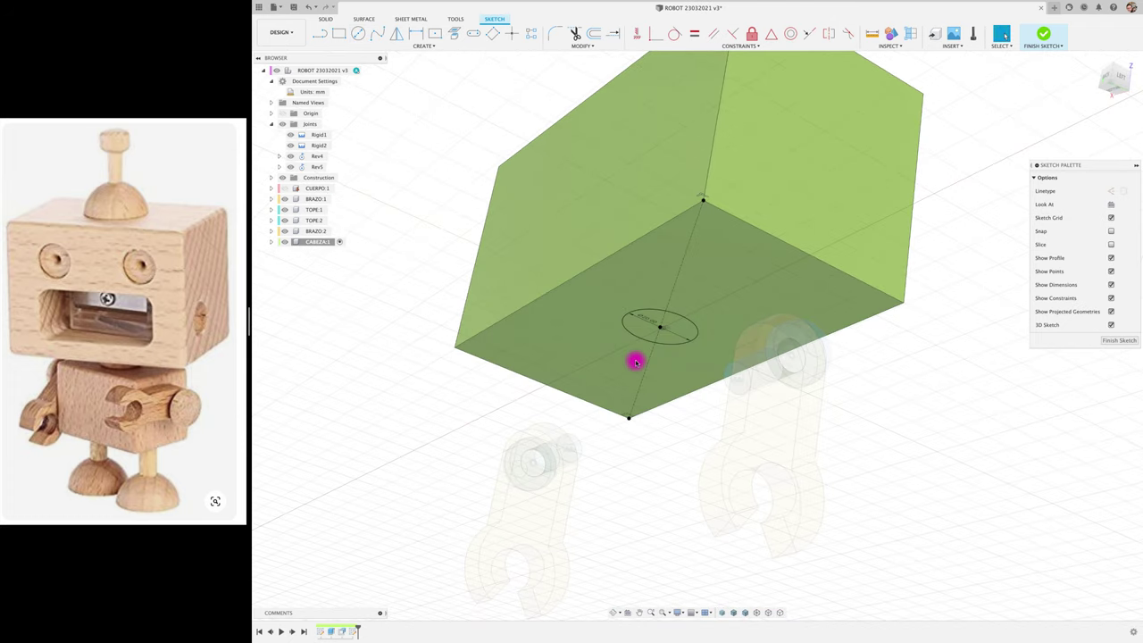
key(e)
click(650, 331)
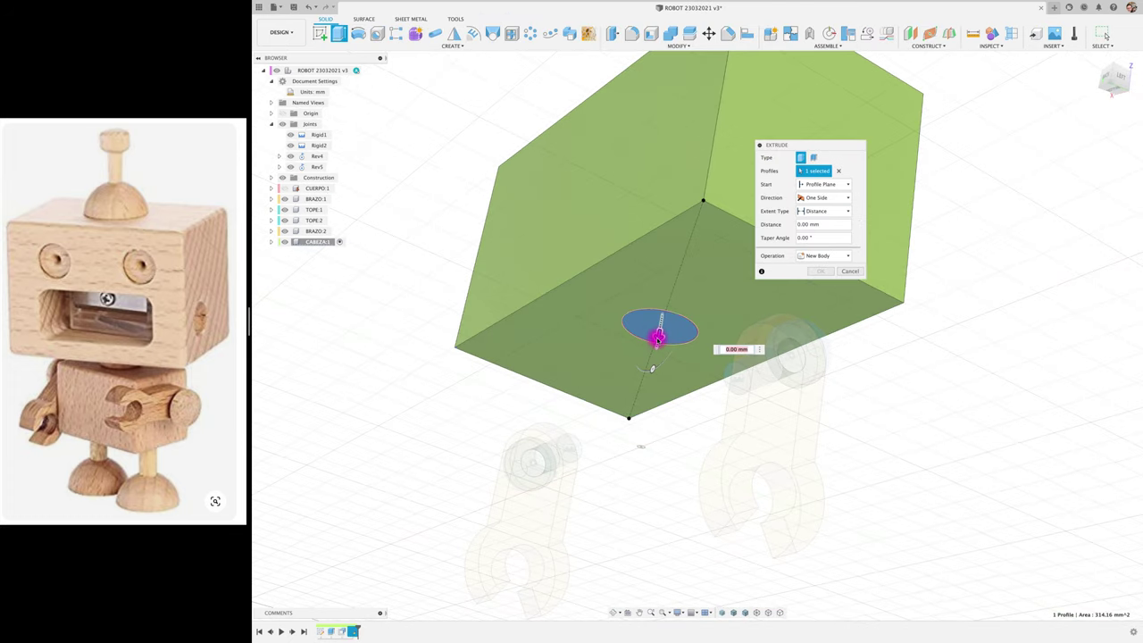
- Extrude the circle 35.18 mm out of the head as a joined peg
drag(655, 334, 642, 426)
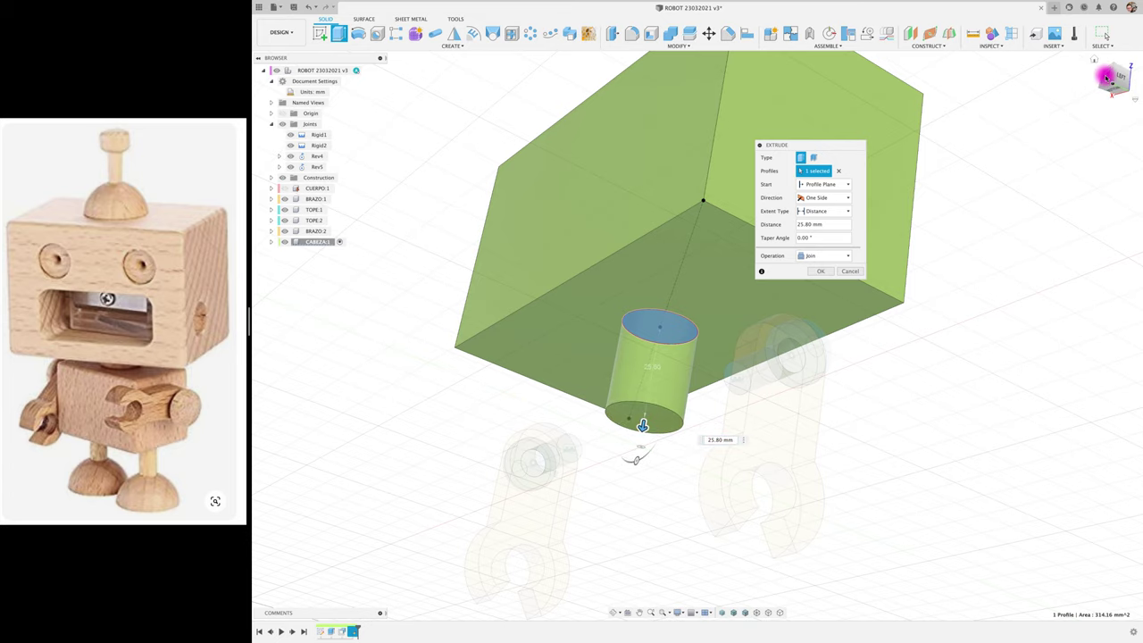
click(1105, 77)
click(283, 188)
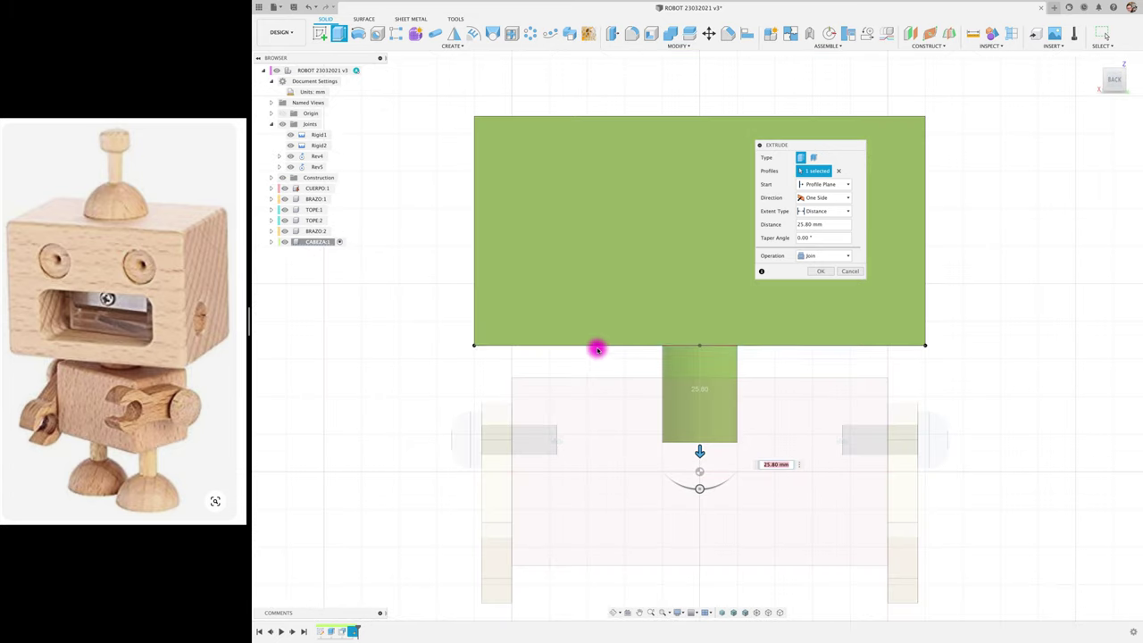
drag(700, 454, 701, 485)
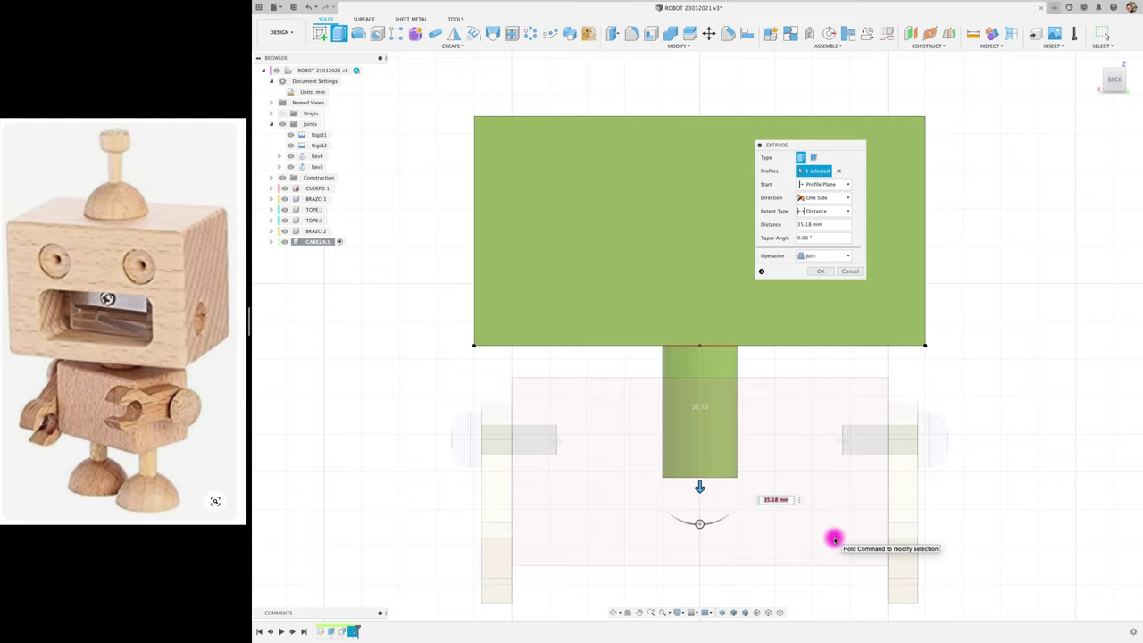
key(Return)
mouse_move(416, 385)
shift+middle_down()
mouse_move(338, 322)
mouse_move(352, 313)
shift+middle_up()
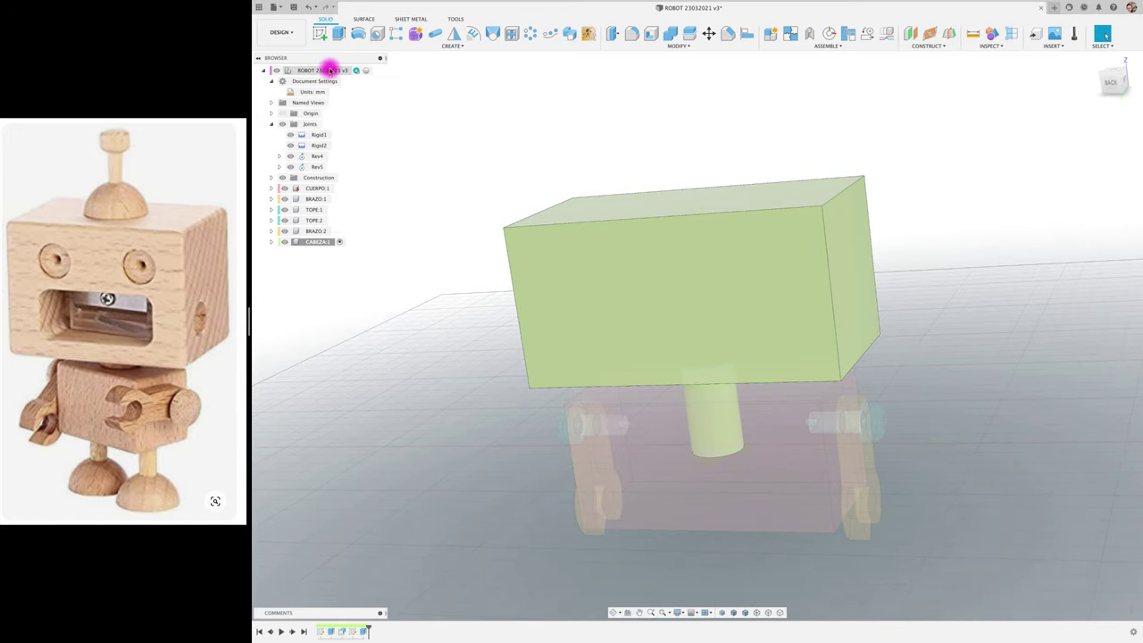
- Reactivate the root assembly and bring up the Modify > Combine settings
click(367, 71)
shift+middle_drag(408, 171, 456, 220)
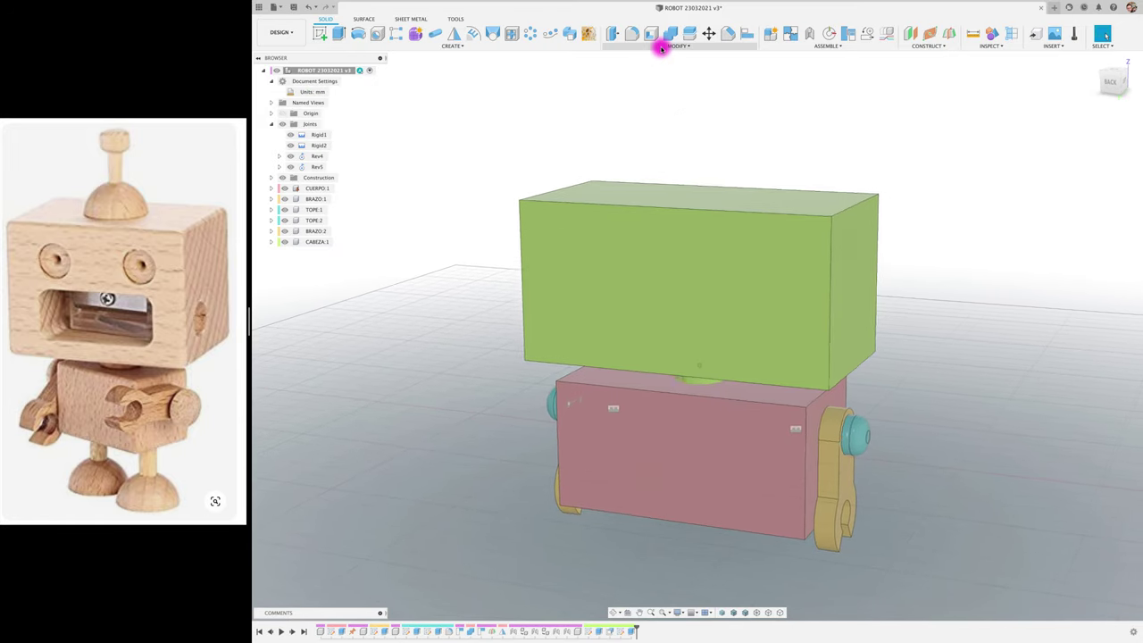
click(669, 34)
shift+middle_drag(867, 197, 756, 115)
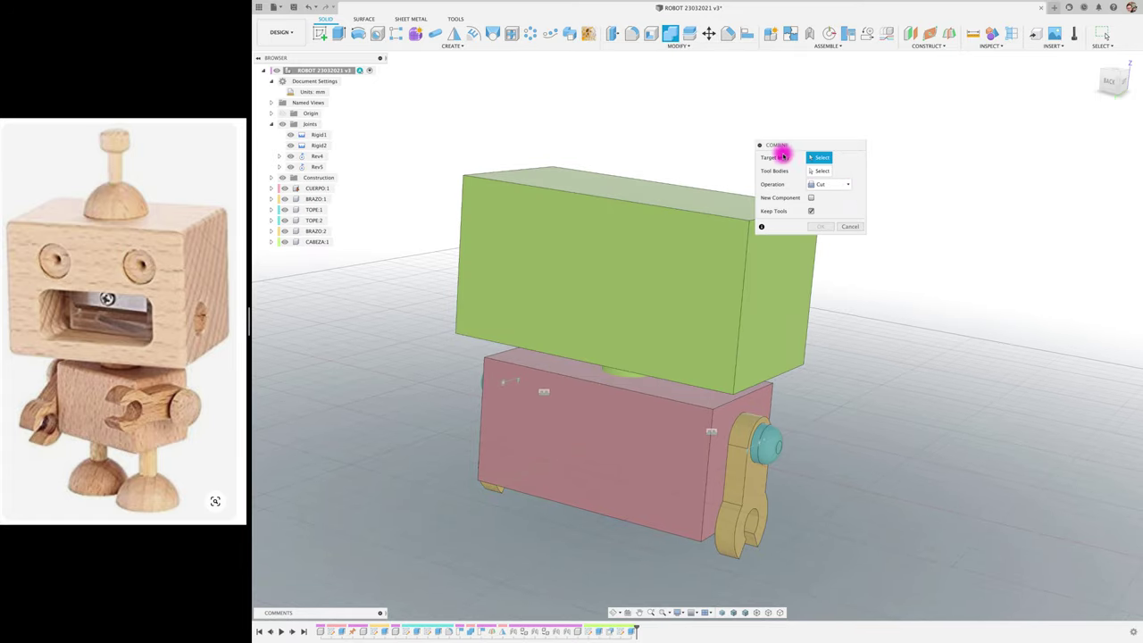
- Cut the head's peg shape out of the pink body, keeping the head as tool body
click(637, 452)
click(690, 309)
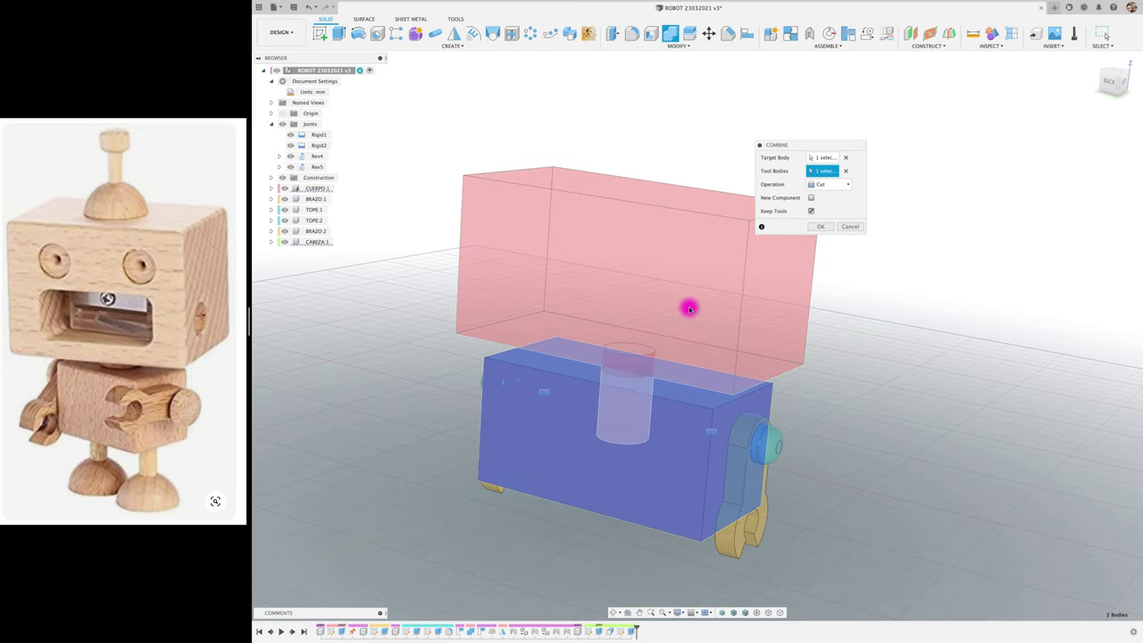
click(814, 227)
drag(661, 301, 827, 182)
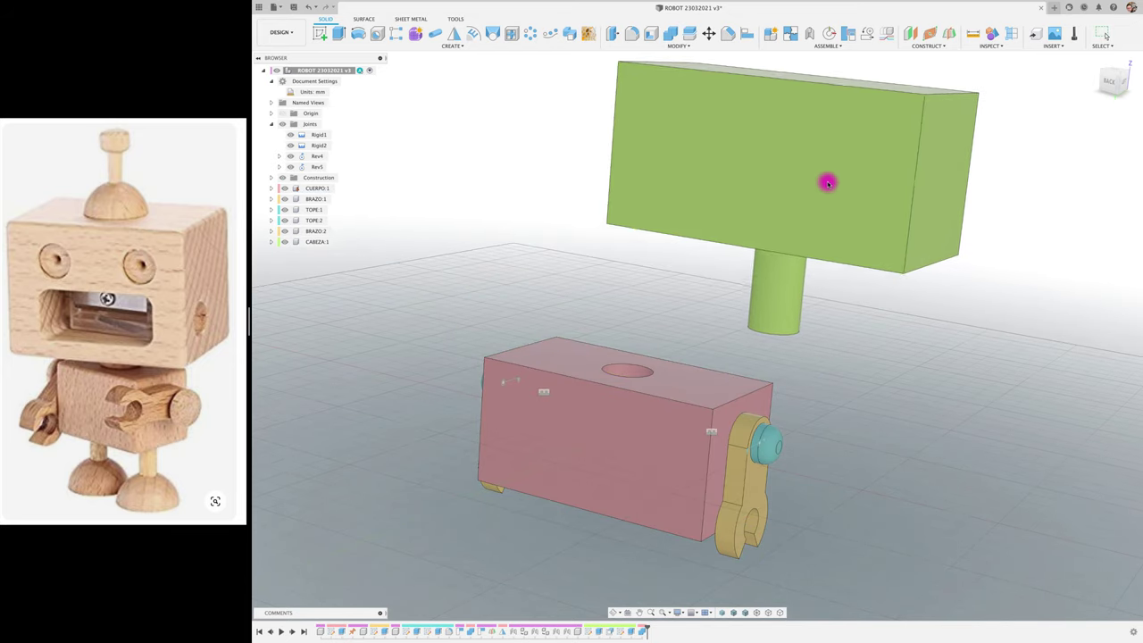
- Connect the head's peg end to the body's hole with a revolute joint
key(j)
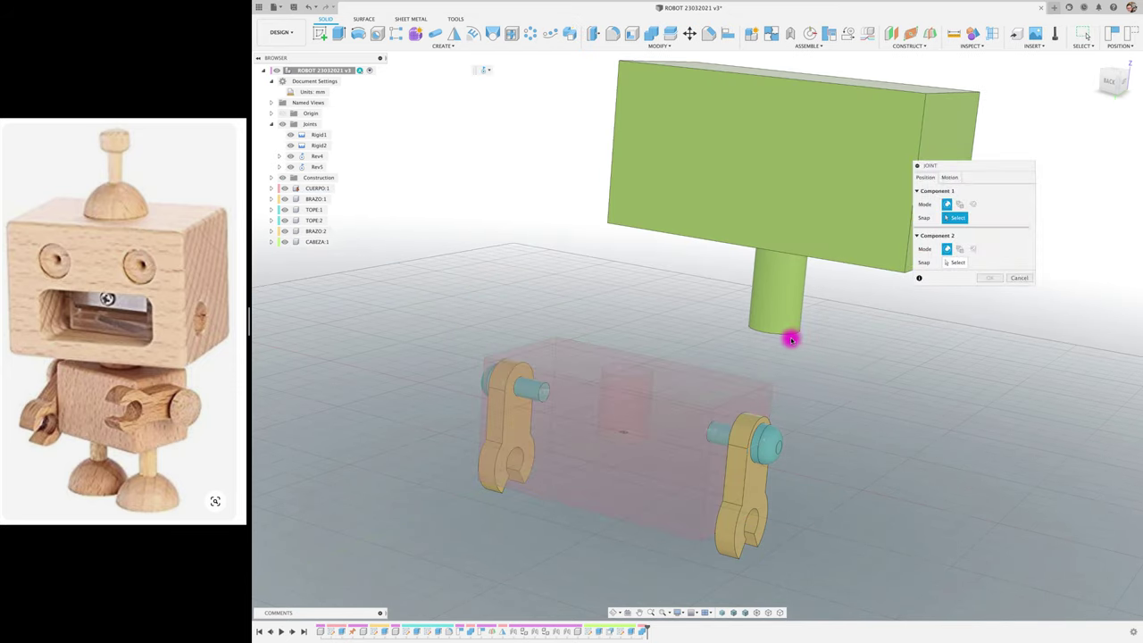
click(791, 335)
shift+middle_drag(790, 335, 616, 335)
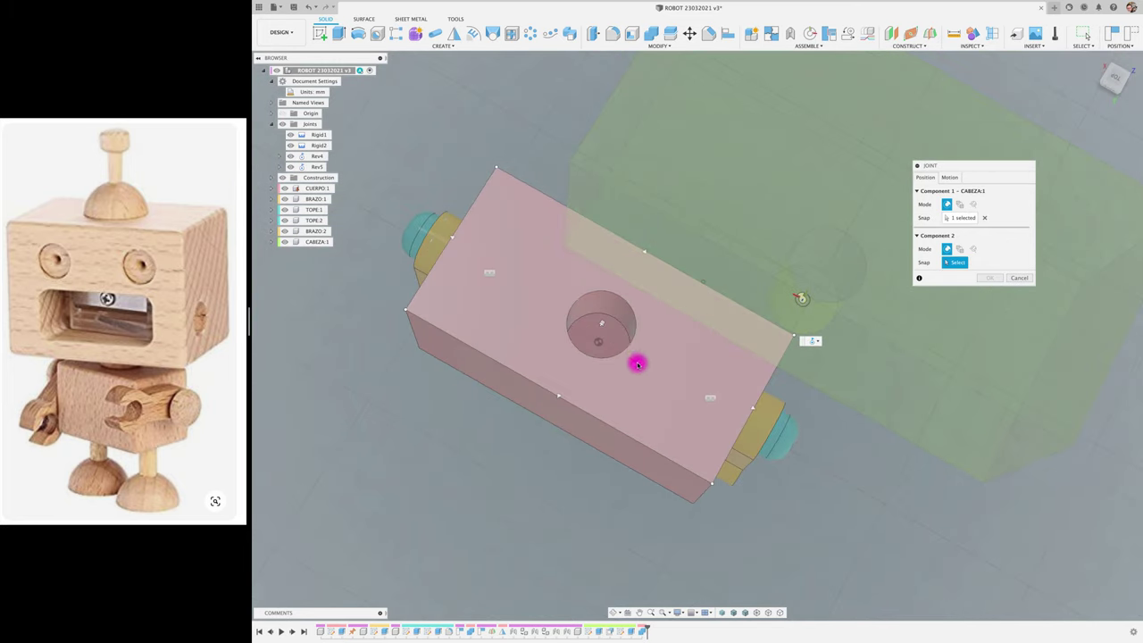
click(614, 327)
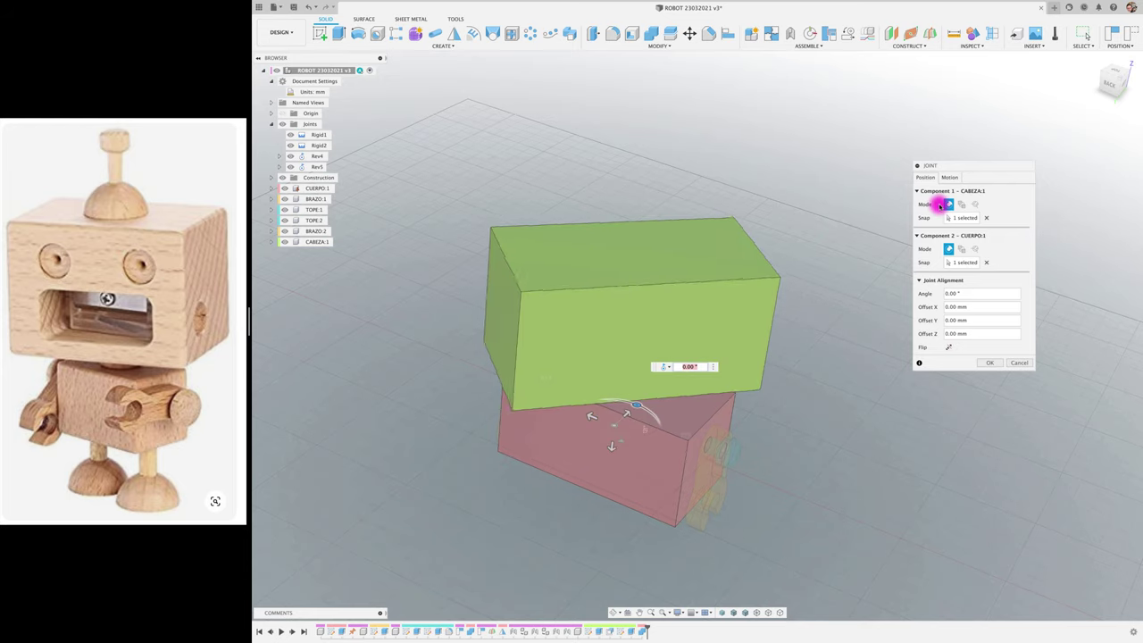
click(949, 177)
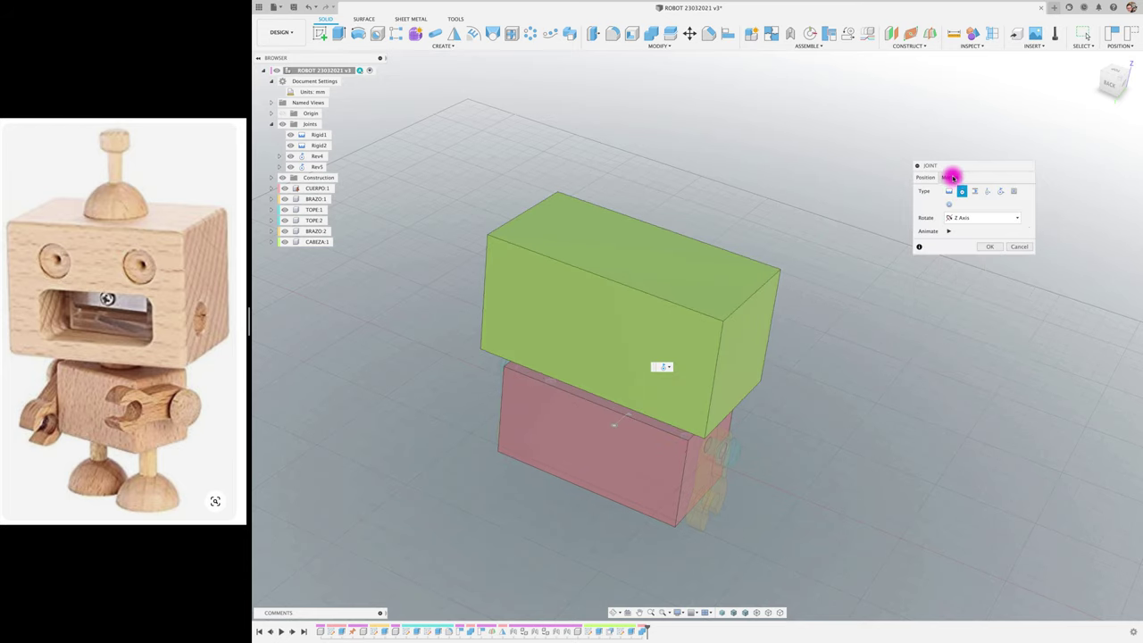
click(987, 249)
- Spin the head and swing the arm to test their joints, then revert both positions
mouse_move(663, 383)
mouse_down()
mouse_move(466, 287)
mouse_move(542, 377)
mouse_up()
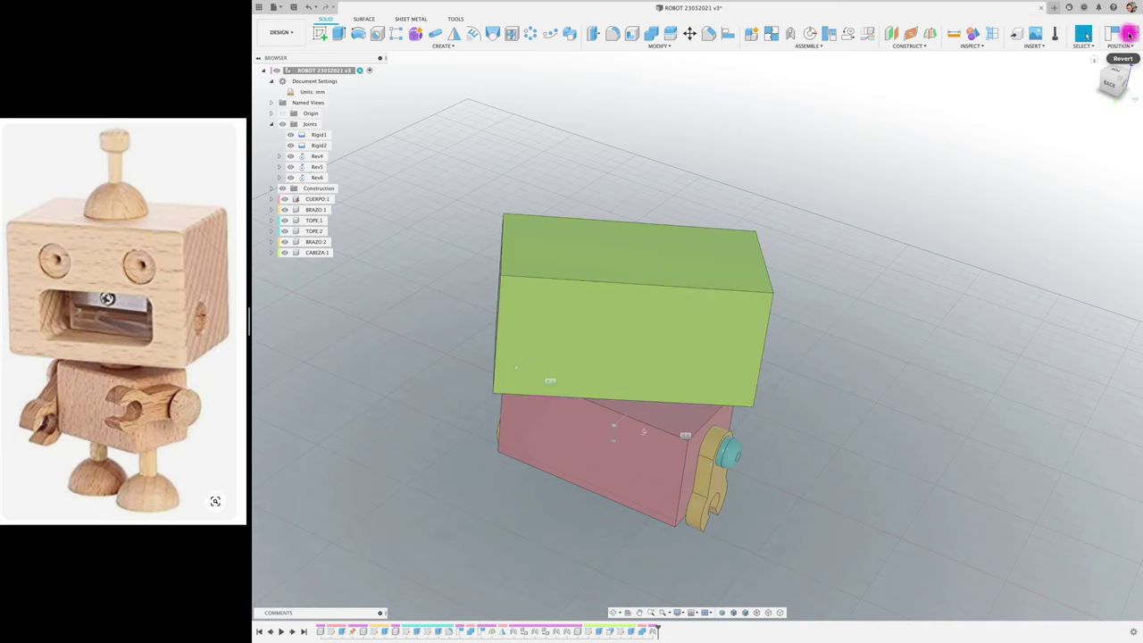
click(1128, 34)
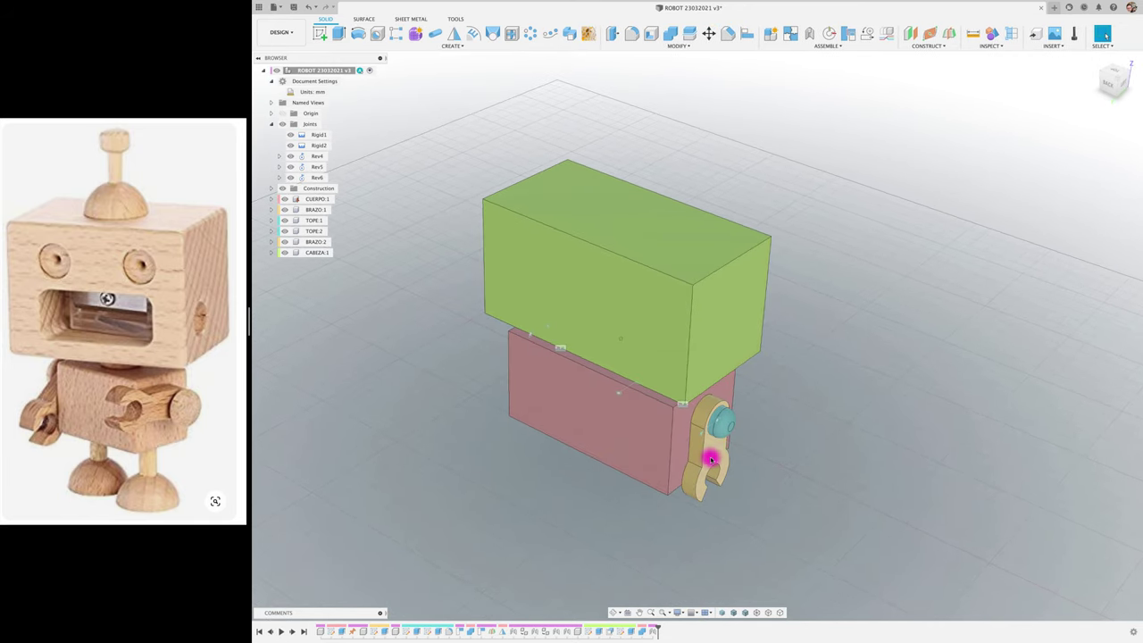
drag(711, 460, 683, 439)
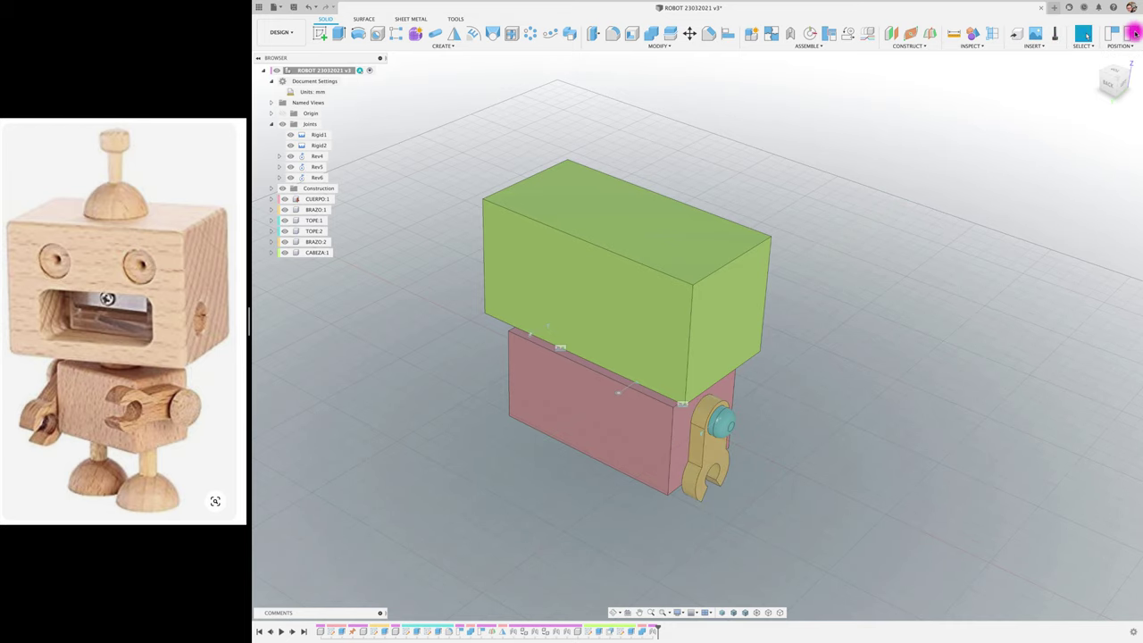
click(1128, 34)
mouse_move(965, 212)
shift+middle_down()
mouse_move(558, 254)
mouse_move(575, 245)
mouse_move(324, 35)
shift+middle_up()
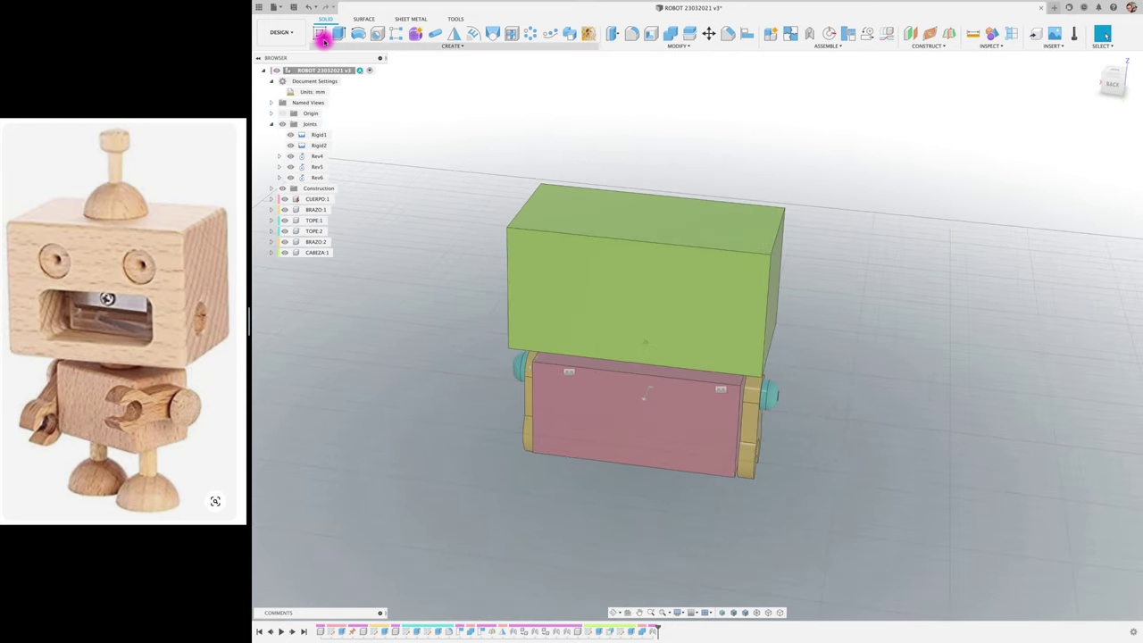
- Activate CABEZA:1 and draw a vertical centre line in a new sketch on the head's face
click(318, 254)
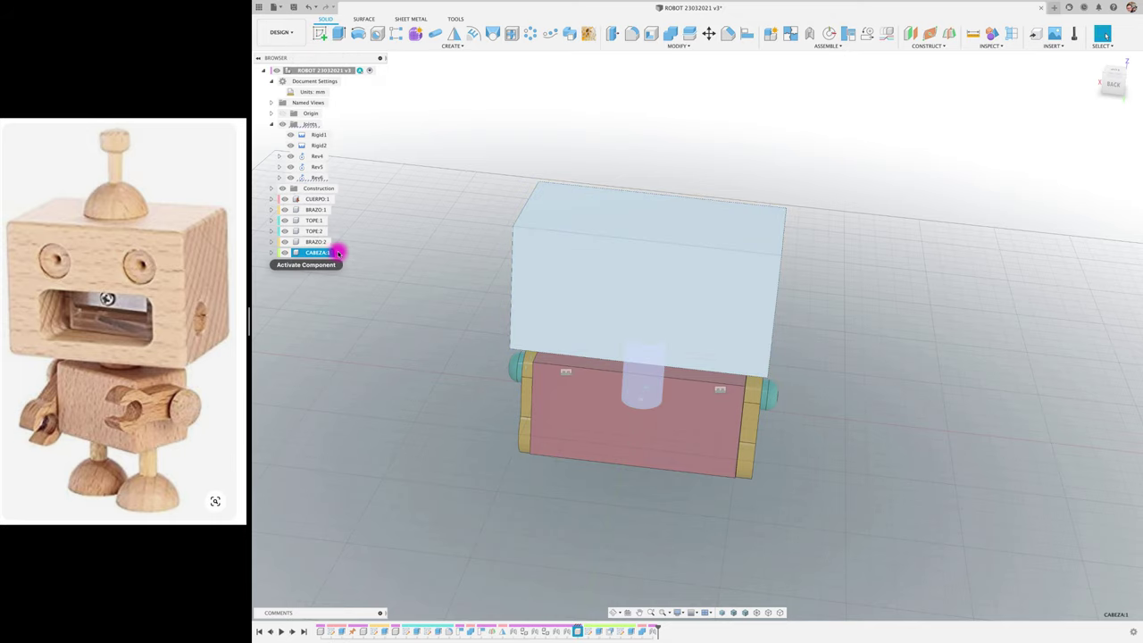
click(339, 253)
click(320, 34)
click(554, 314)
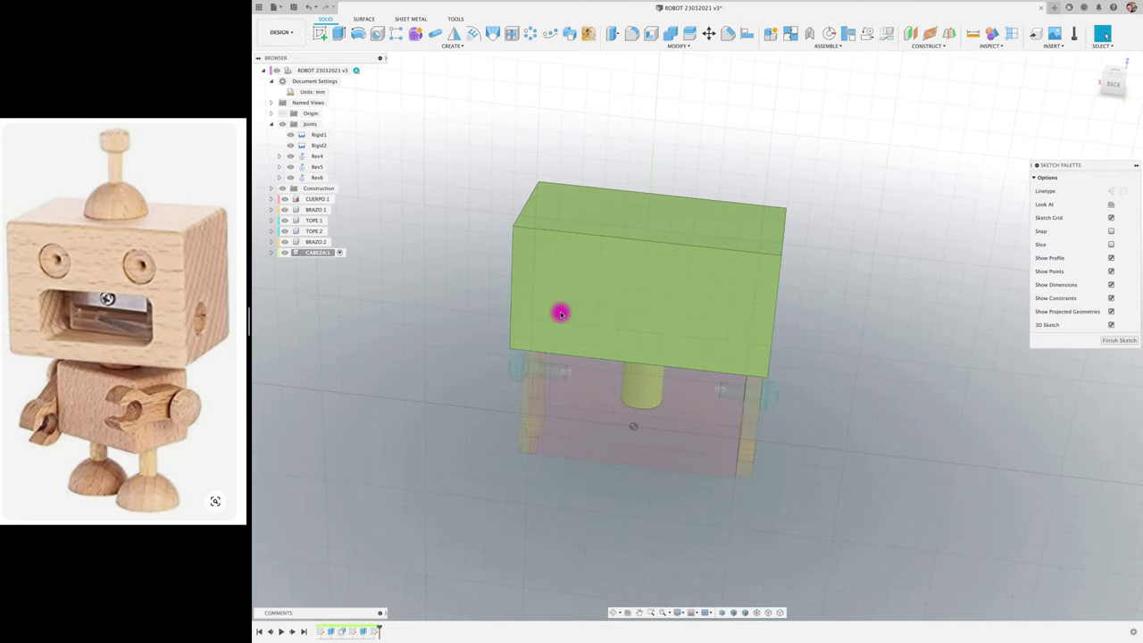
click(1110, 86)
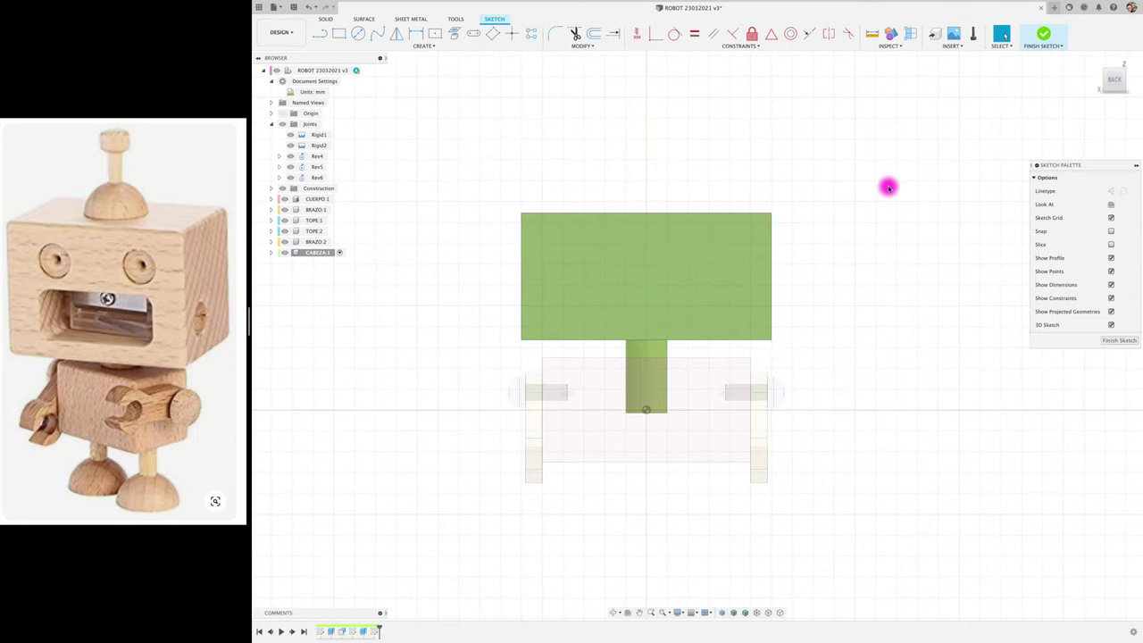
key(l)
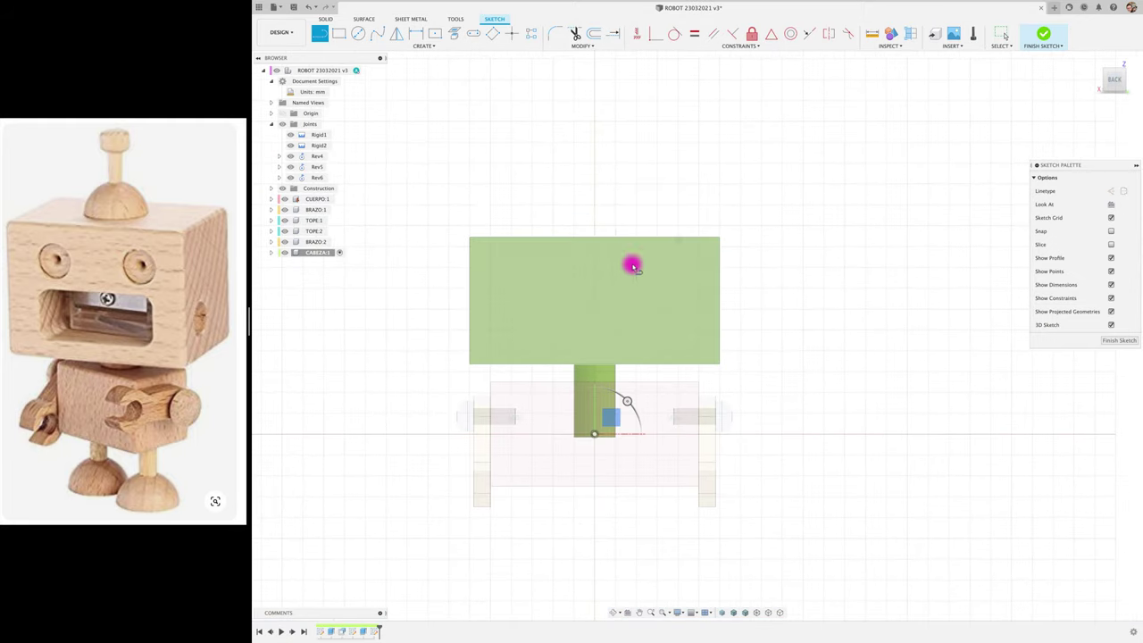
click(595, 238)
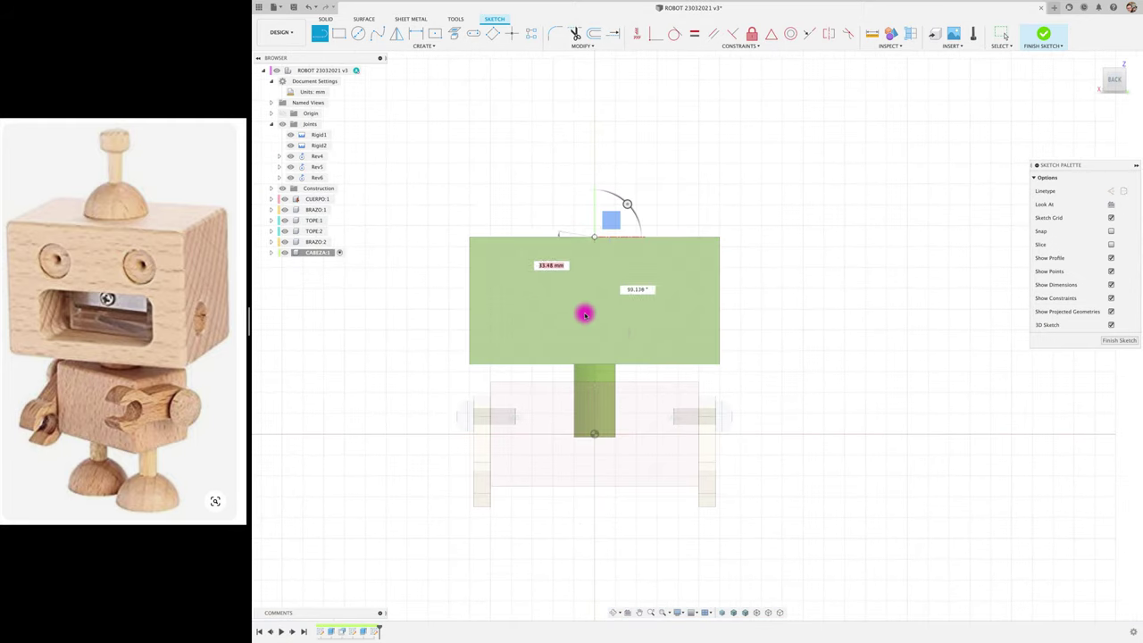
click(595, 365)
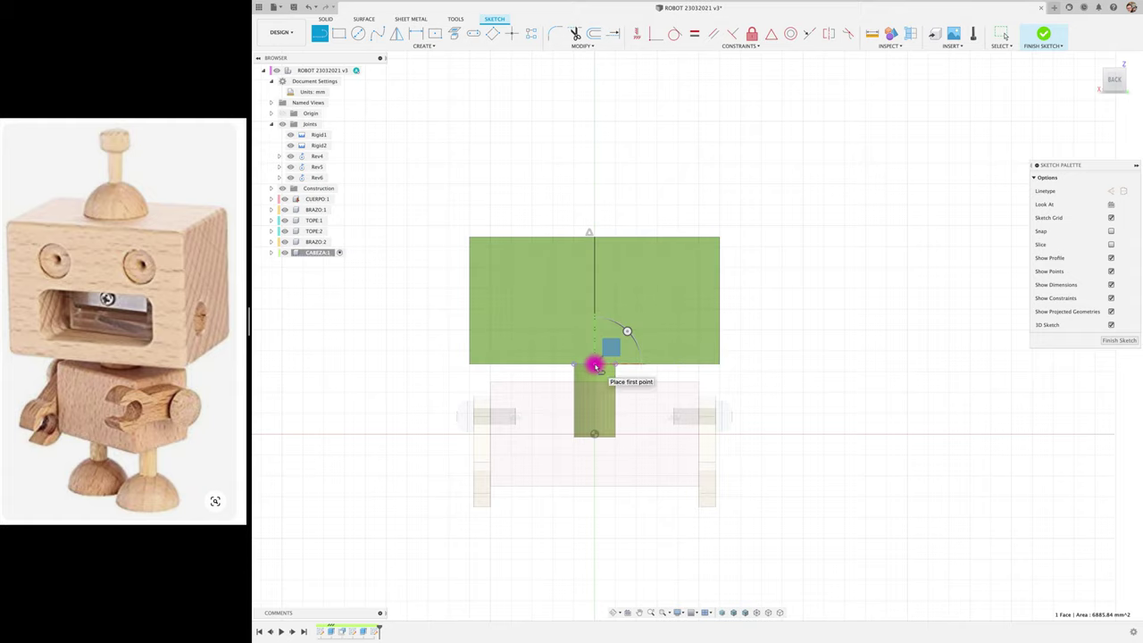
key(Escape)
click(596, 286)
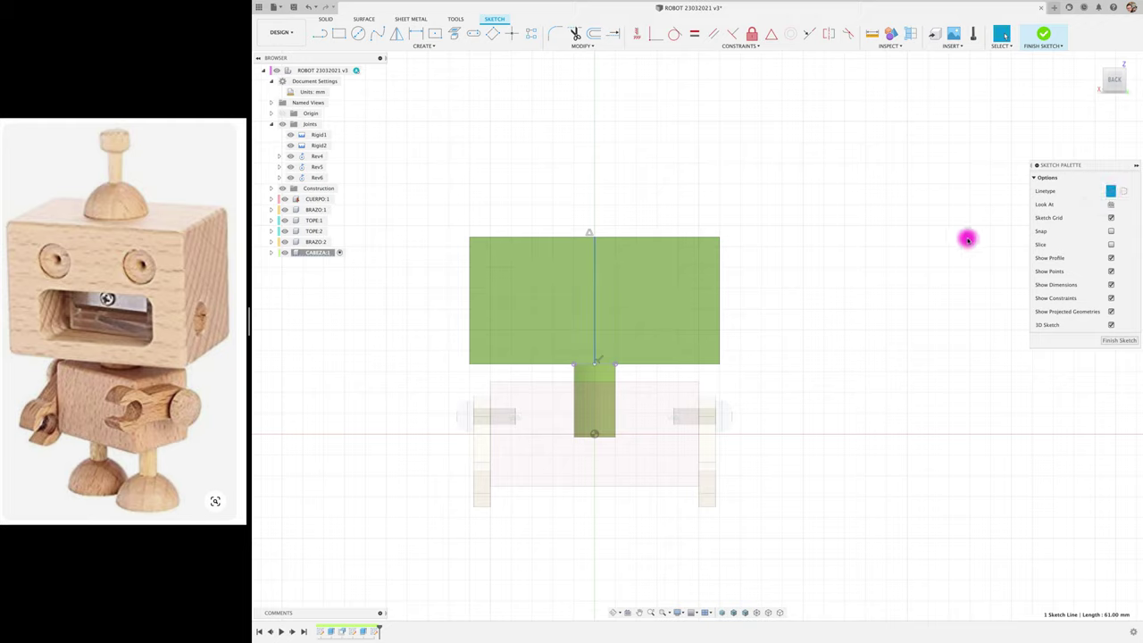
click(662, 170)
- Draw an eye circle in the head's right half and dimension it 20 mm
click(359, 33)
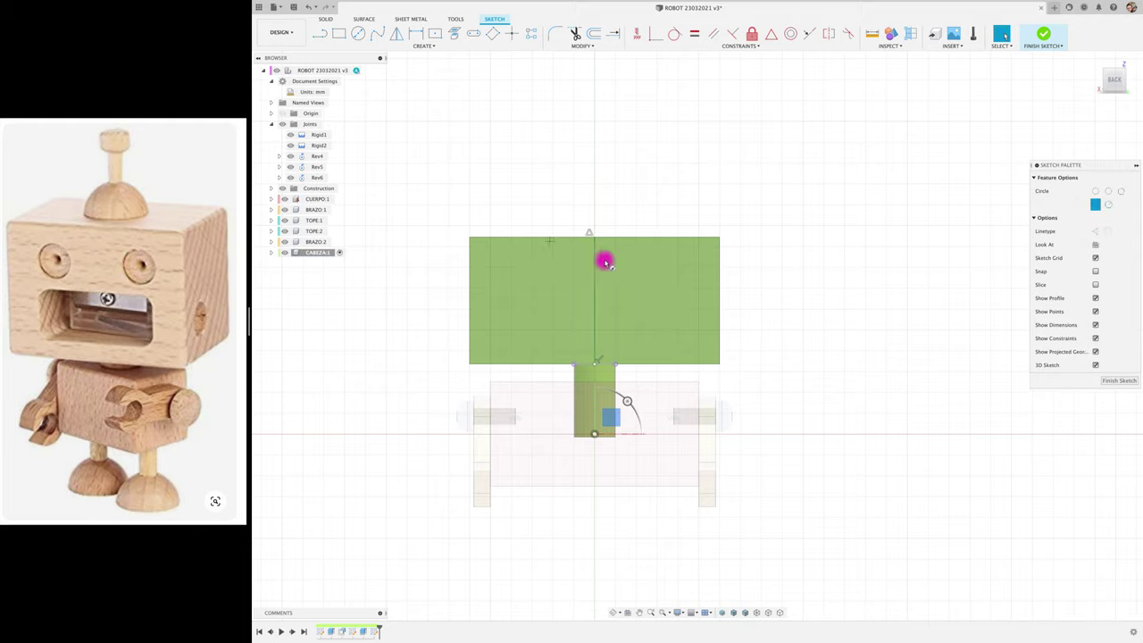
click(660, 283)
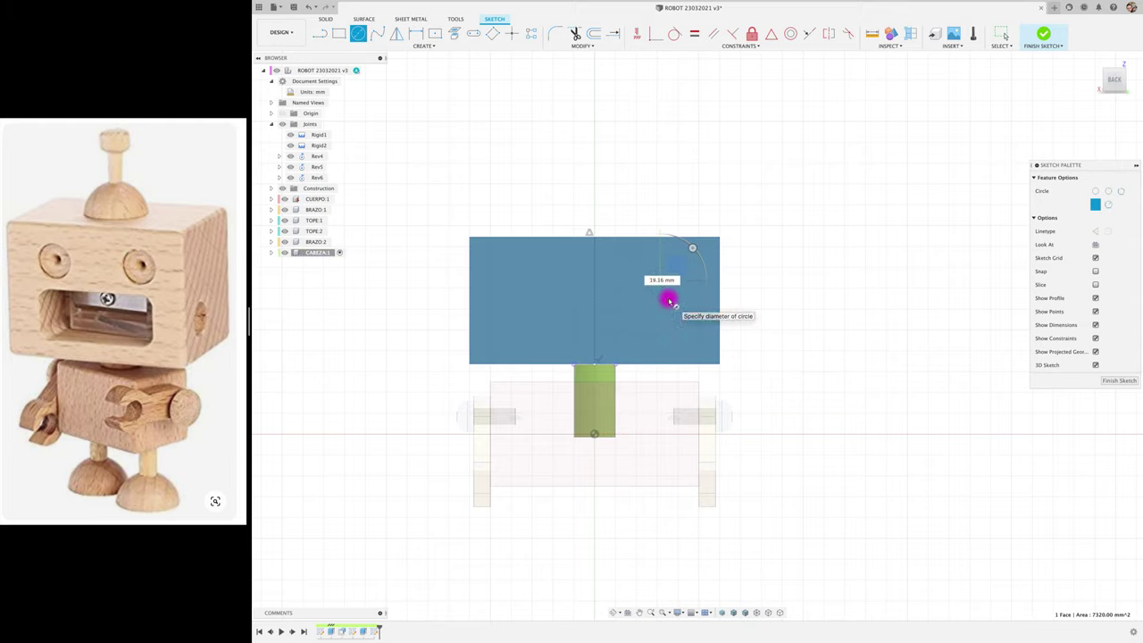
click(669, 301)
key(Escape)
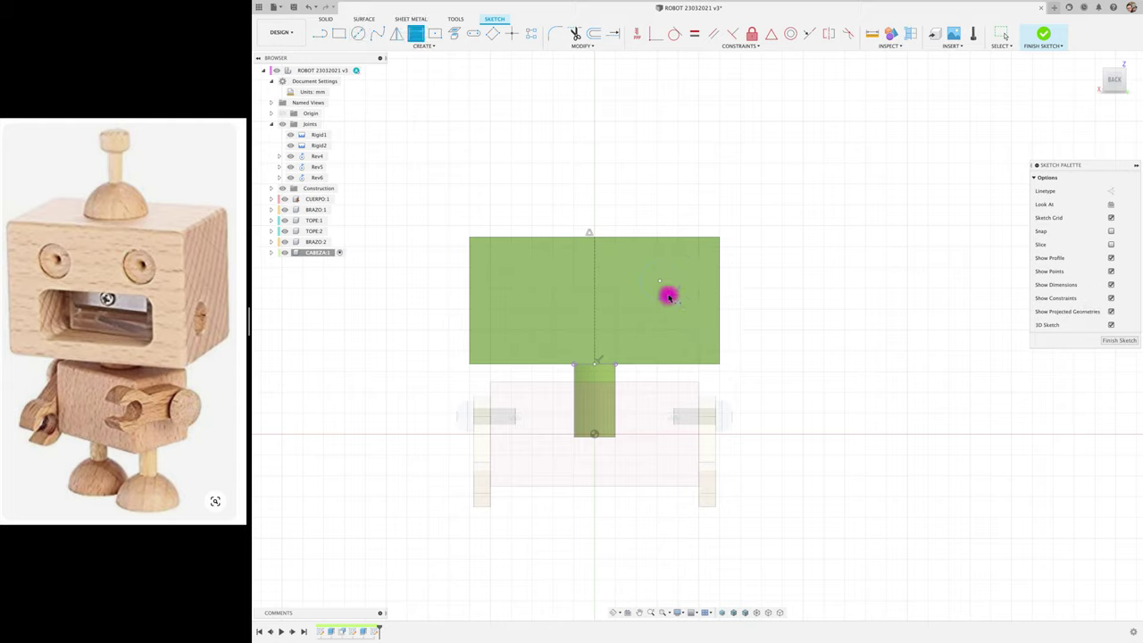
key(d)
click(734, 229)
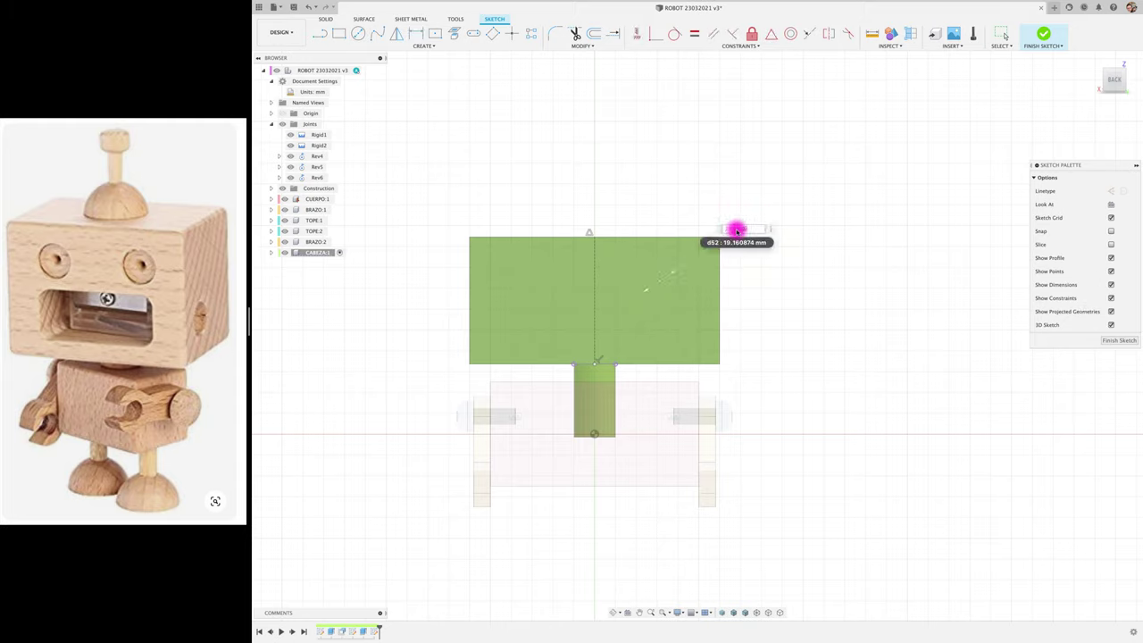
text(20)
key(Return)
- Mirror the eye circle across the vertical centre line to create the second eye
click(396, 33)
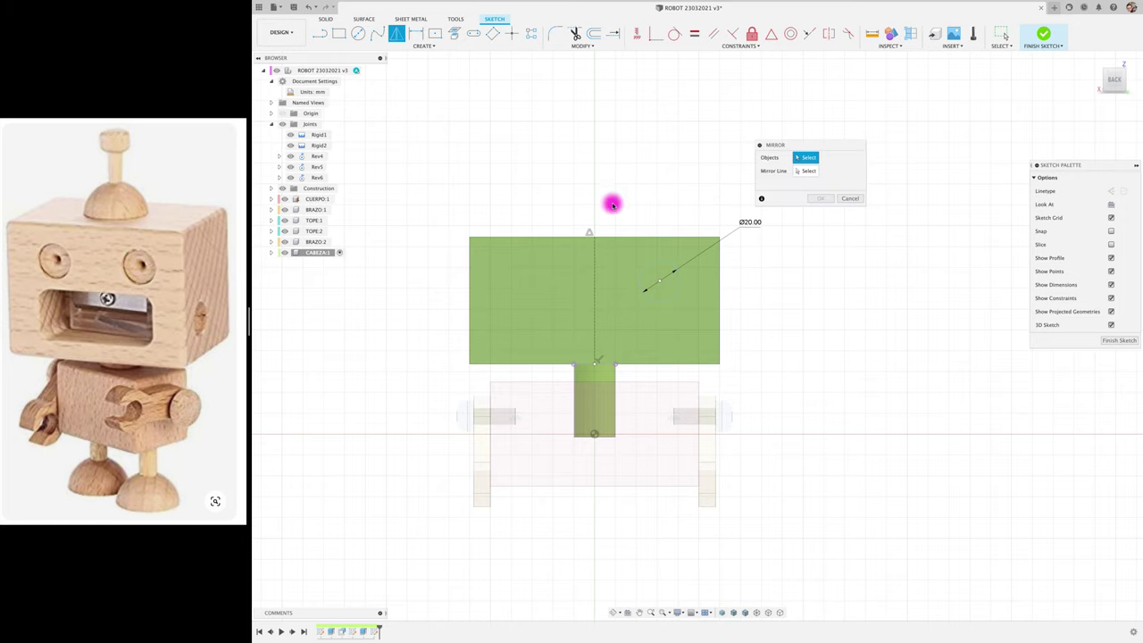
click(676, 267)
click(804, 172)
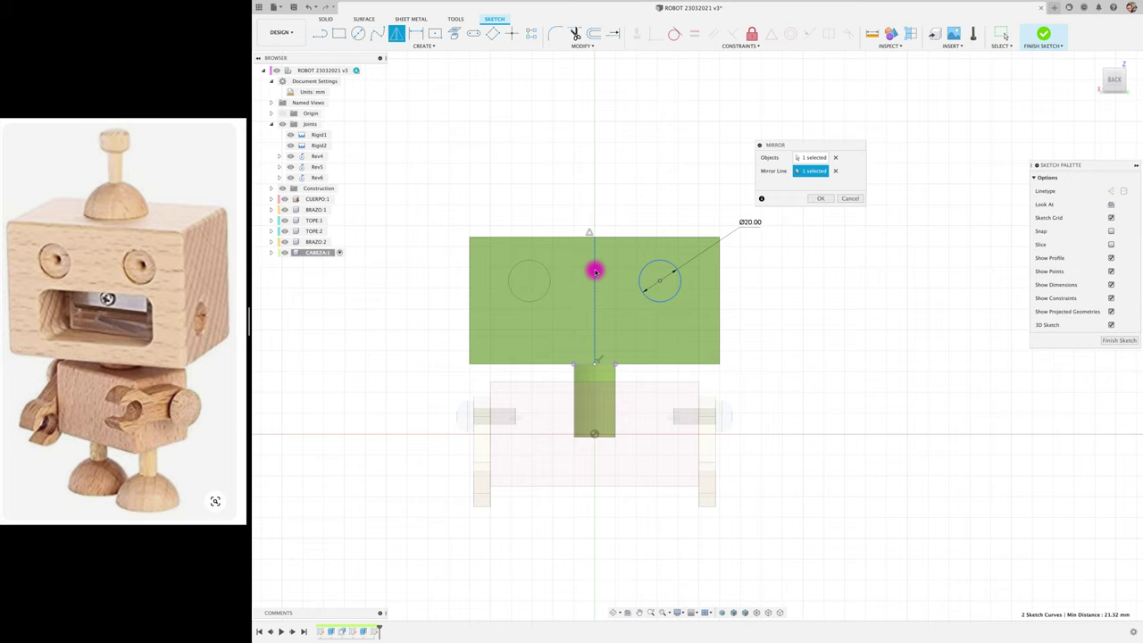
click(821, 201)
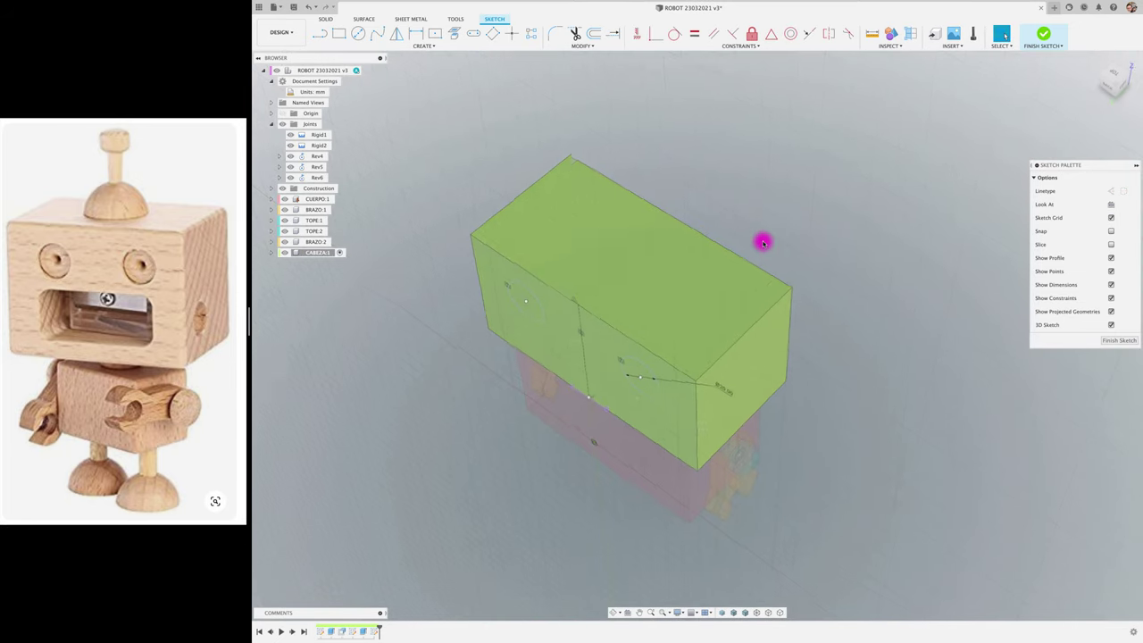
- Finish the eye sketch, try extruding the head's front face, then cancel that extrusion
key(e)
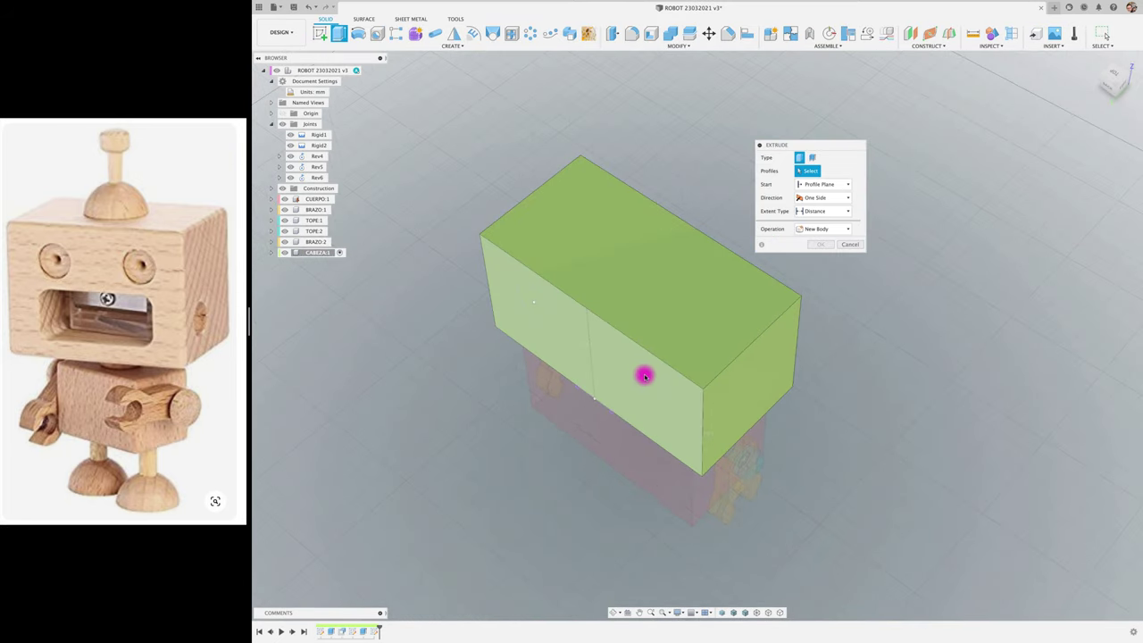
shift+middle_drag(780, 284, 676, 362)
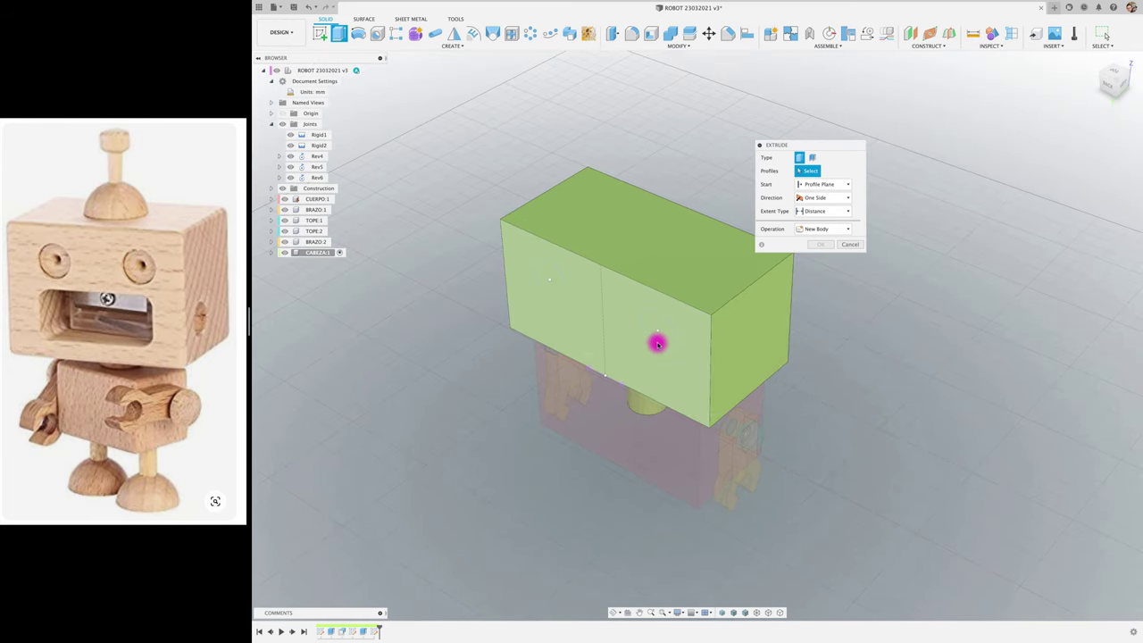
click(853, 242)
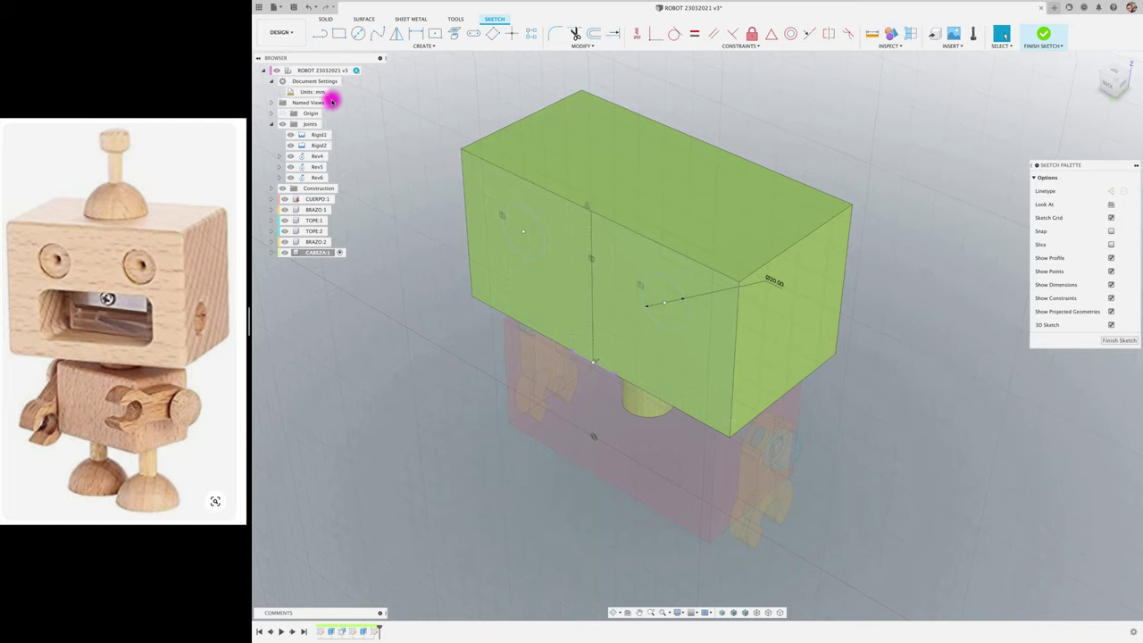
click(358, 33)
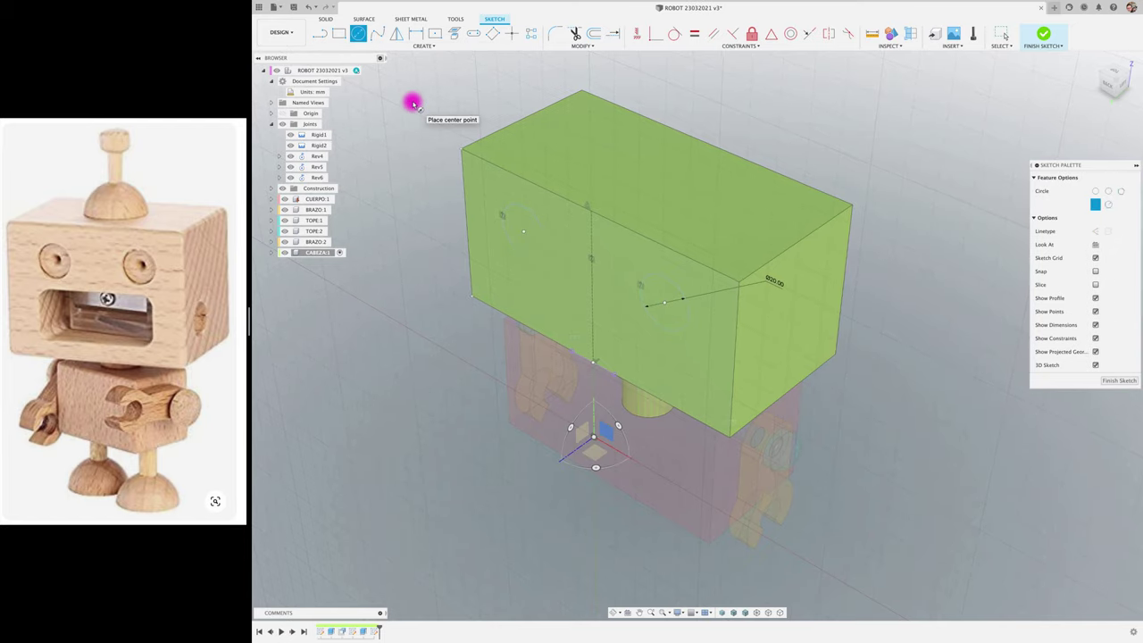
click(1044, 33)
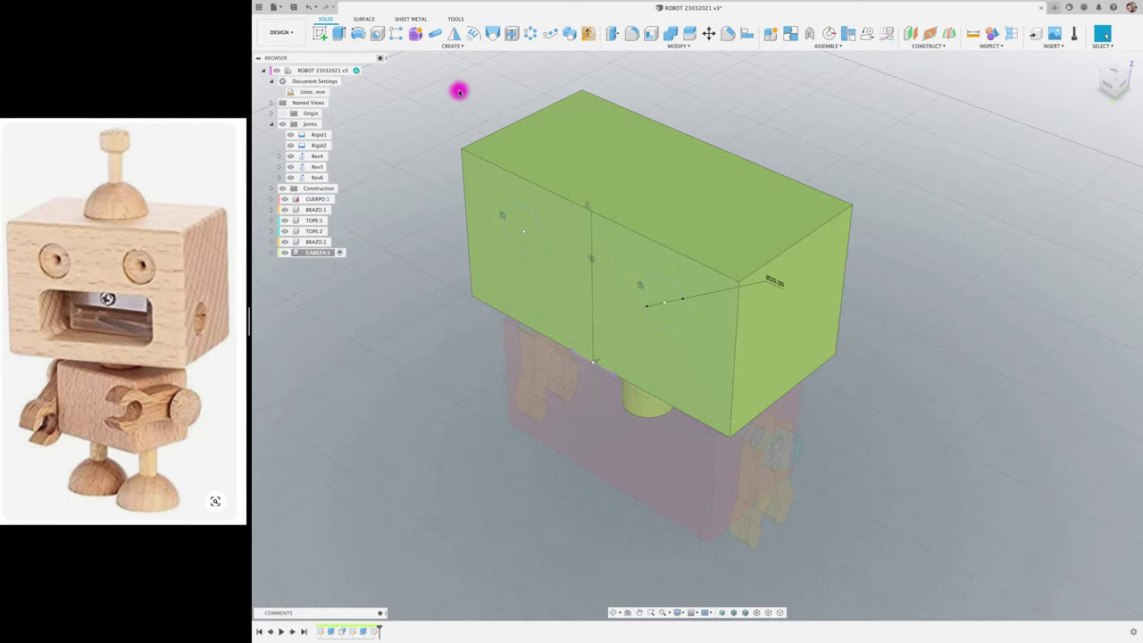
click(339, 33)
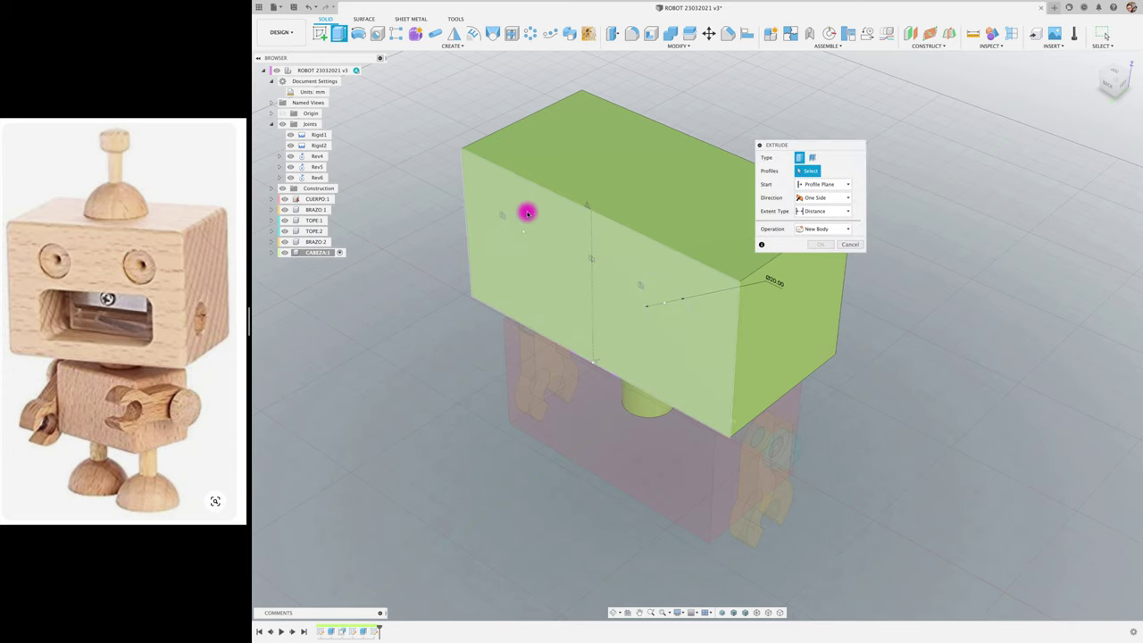
shift+middle_drag(527, 213, 549, 243)
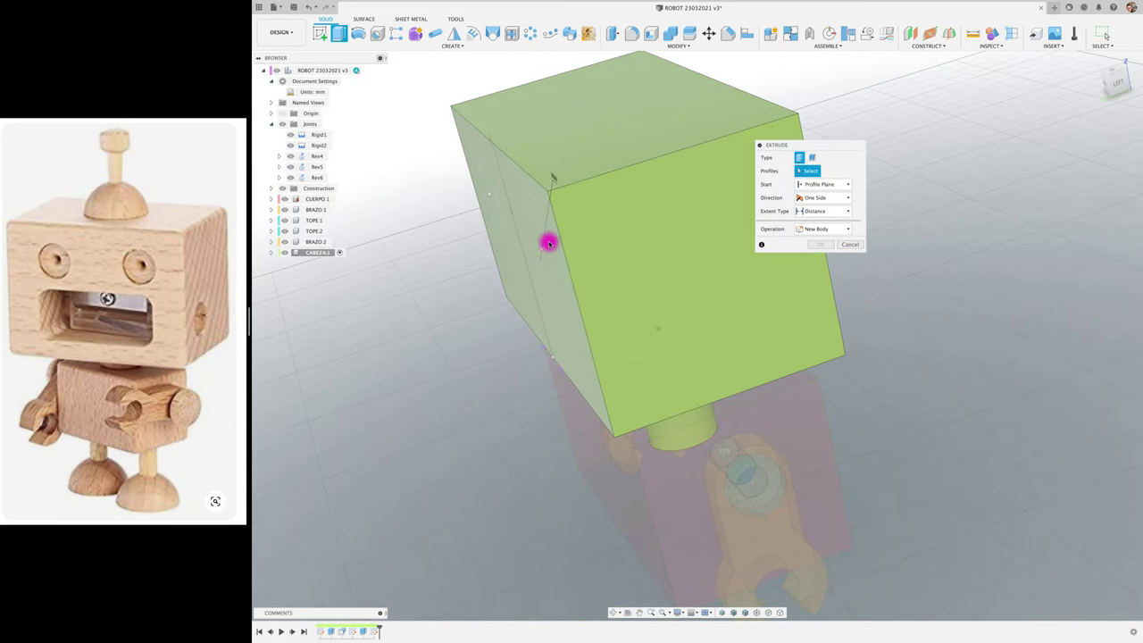
click(501, 218)
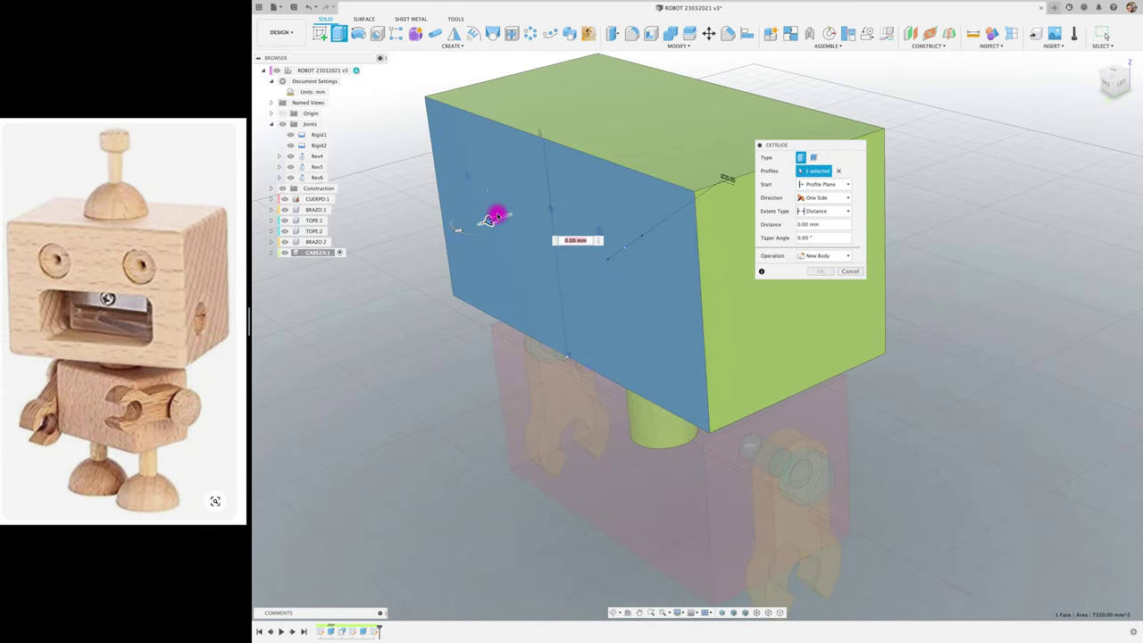
mouse_move(489, 220)
mouse_down()
mouse_move(526, 205)
mouse_move(638, 262)
mouse_up()
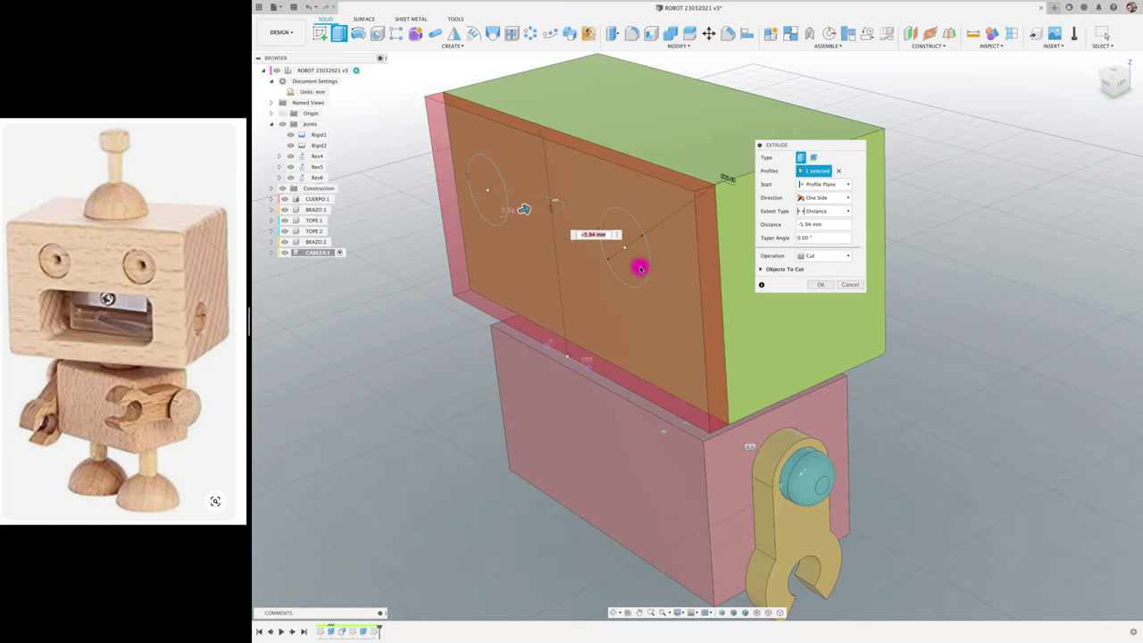
click(850, 271)
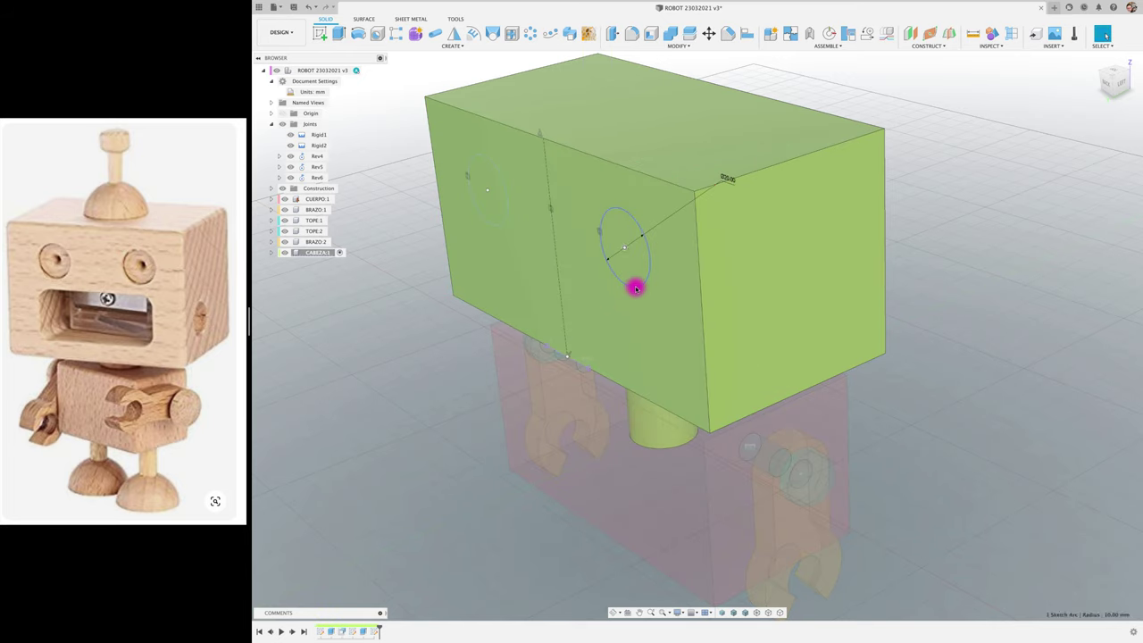
- Cut both eye circle profiles 4 mm into the head's front face
click(635, 287)
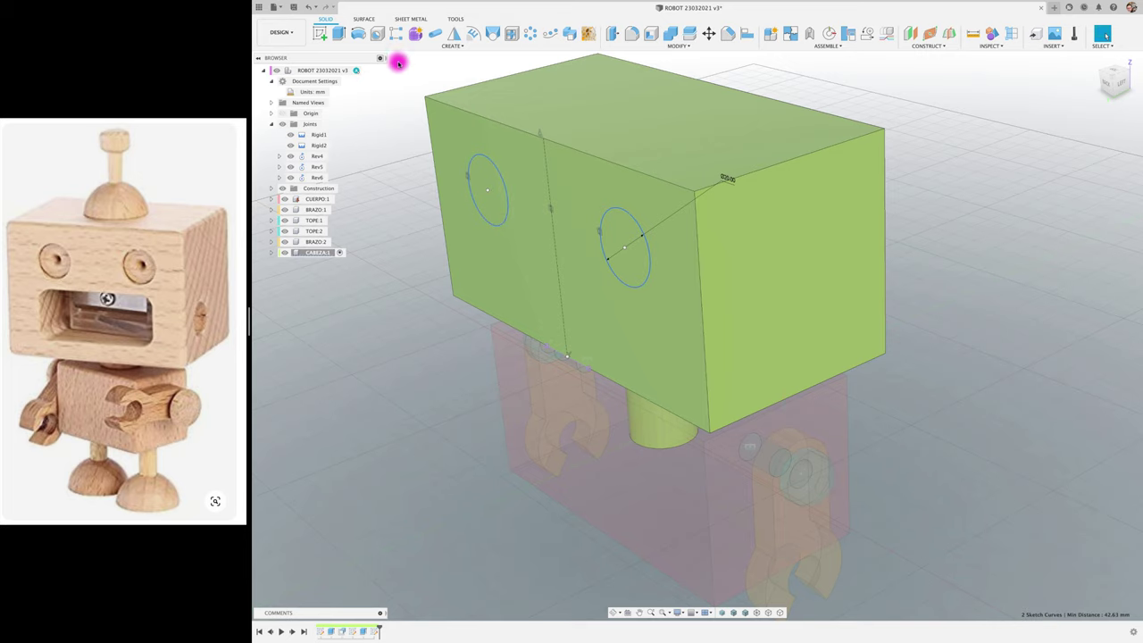
click(339, 33)
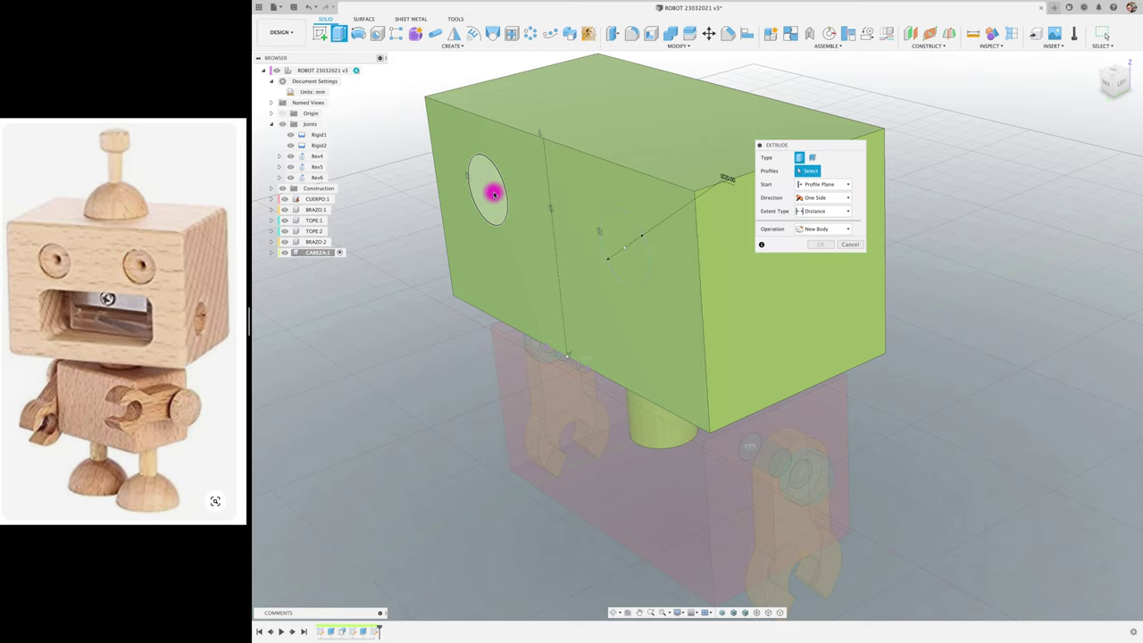
click(493, 193)
click(616, 244)
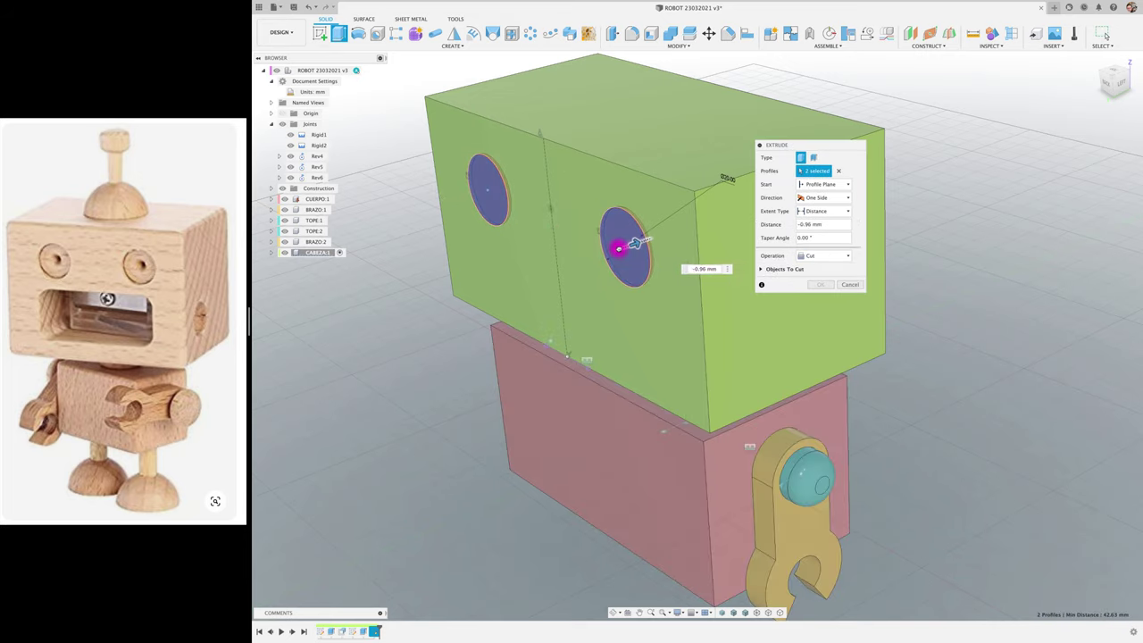
drag(634, 243, 641, 241)
text(-4)
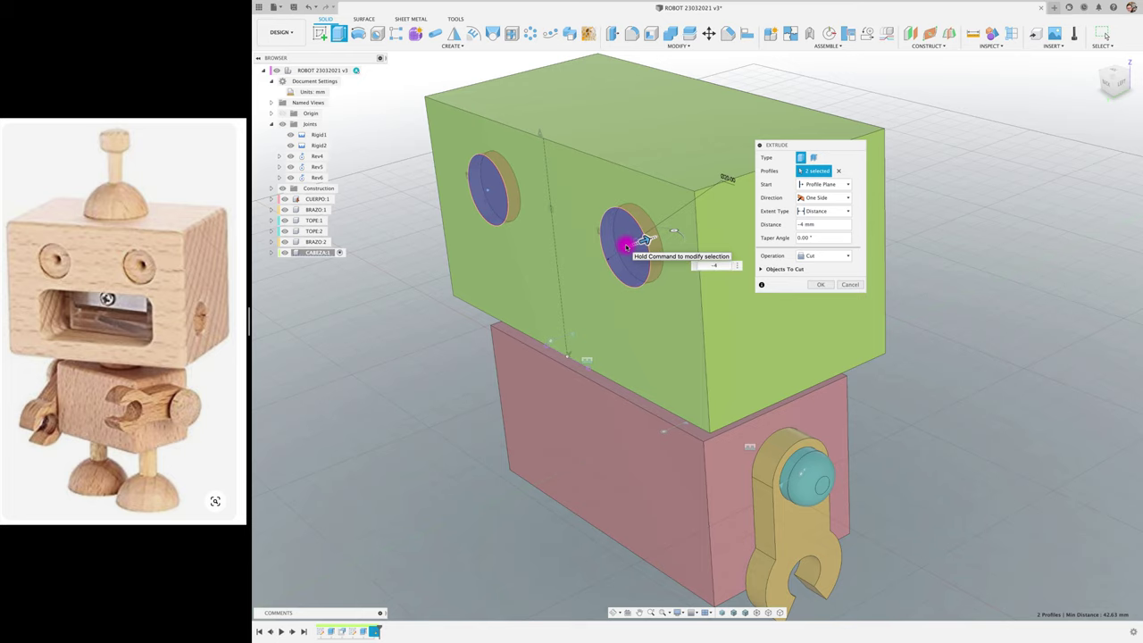
key(Return)
click(817, 284)
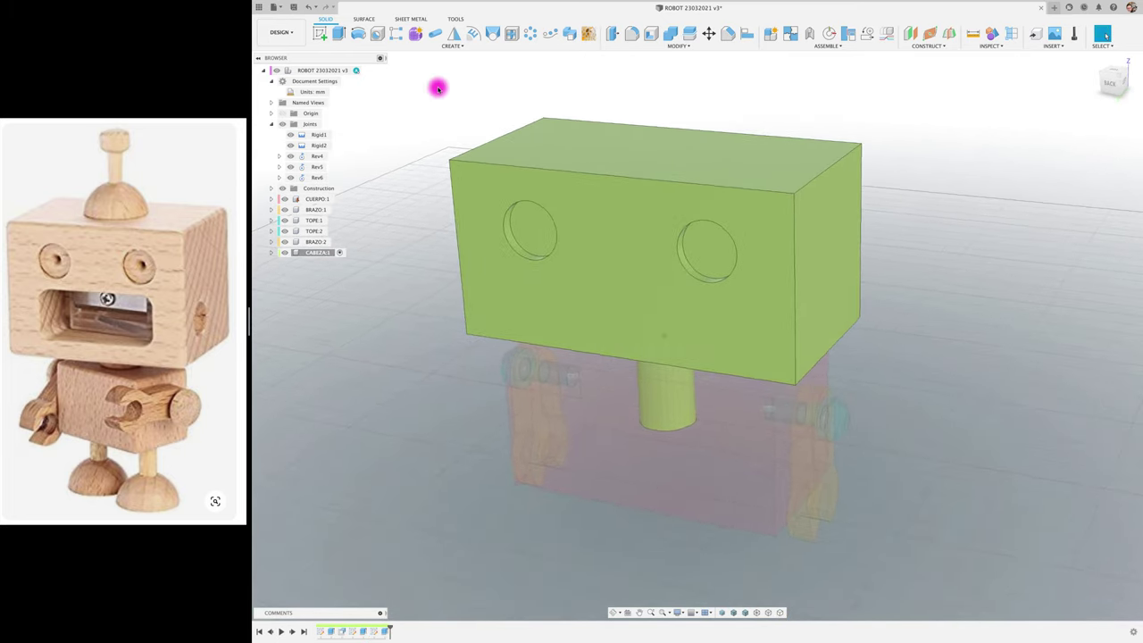
- Sketch an 8 mm circle offset inside the left eye hole on the socket floor
click(317, 33)
click(539, 231)
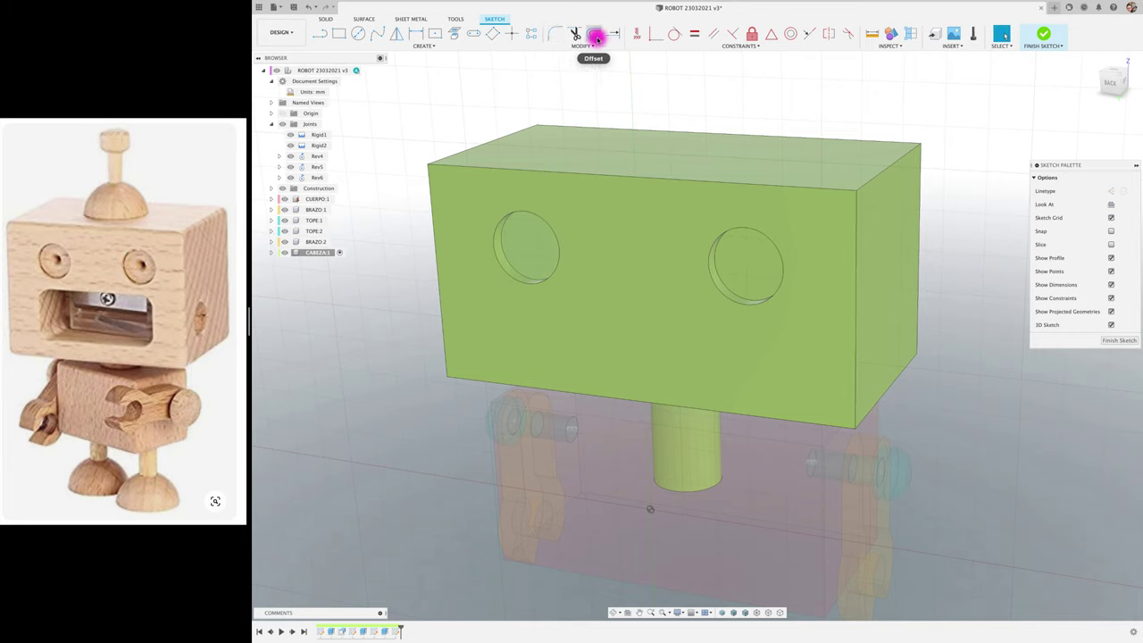
click(594, 33)
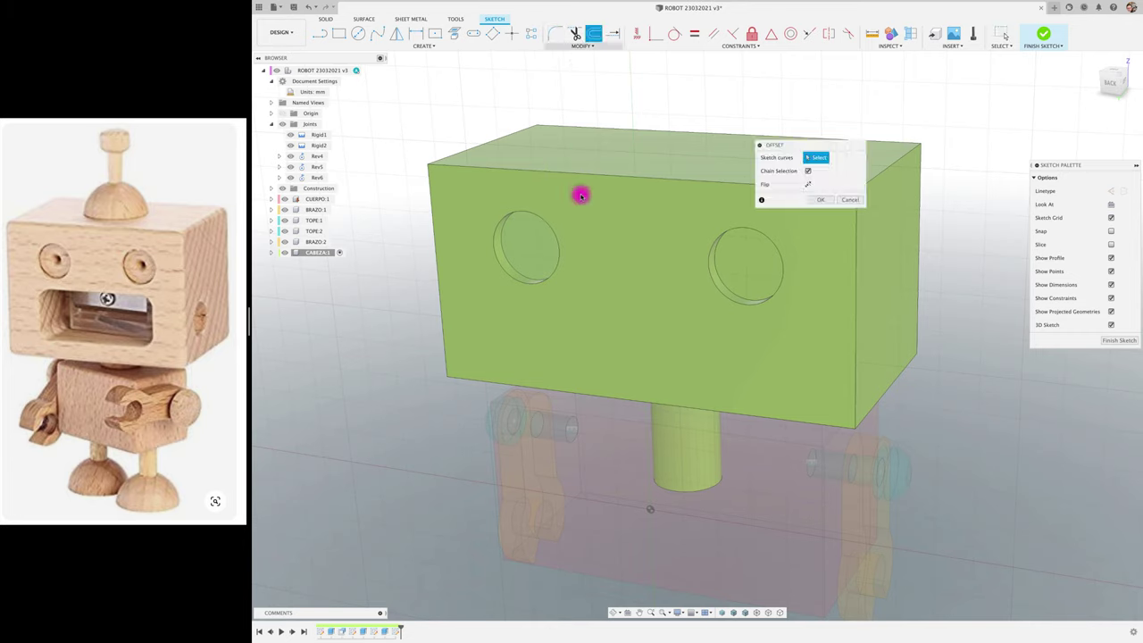
click(503, 251)
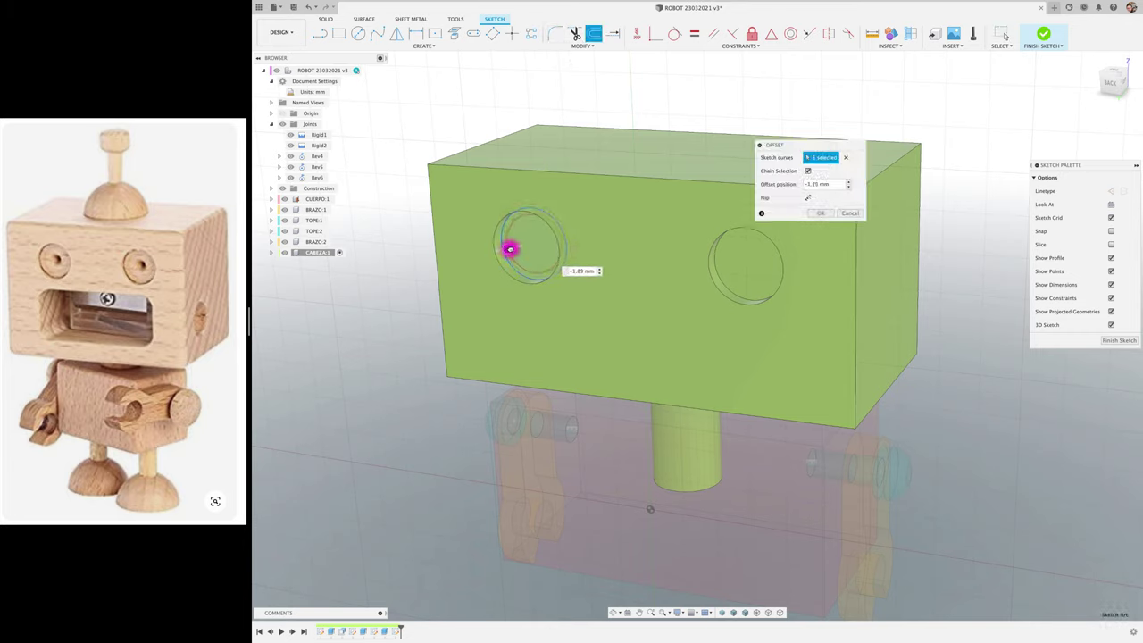
drag(501, 252, 524, 247)
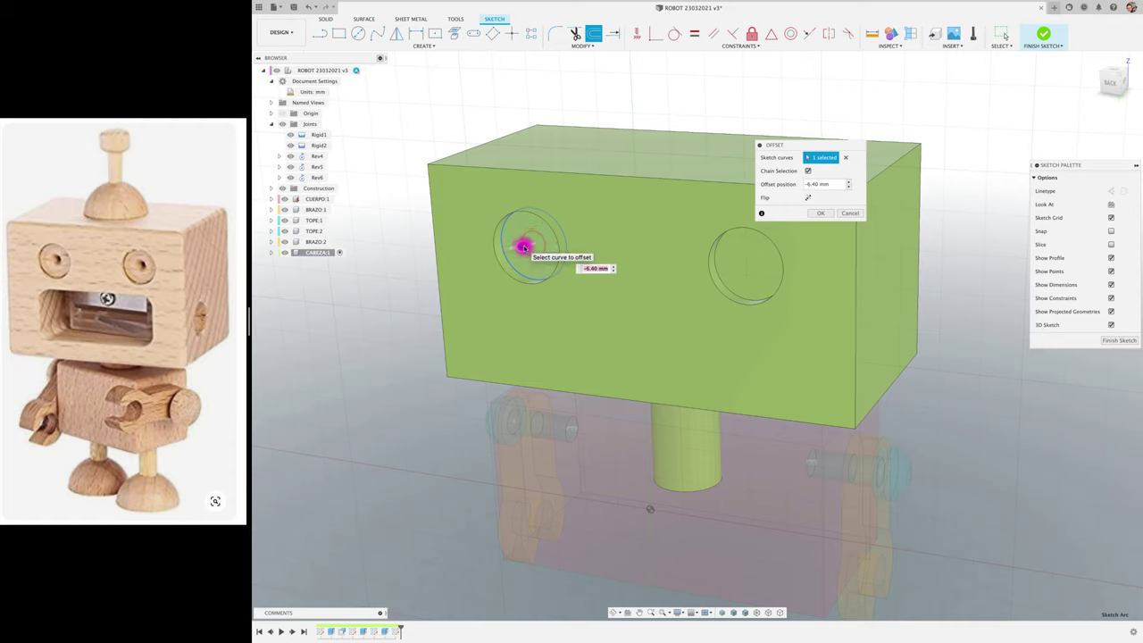
click(785, 239)
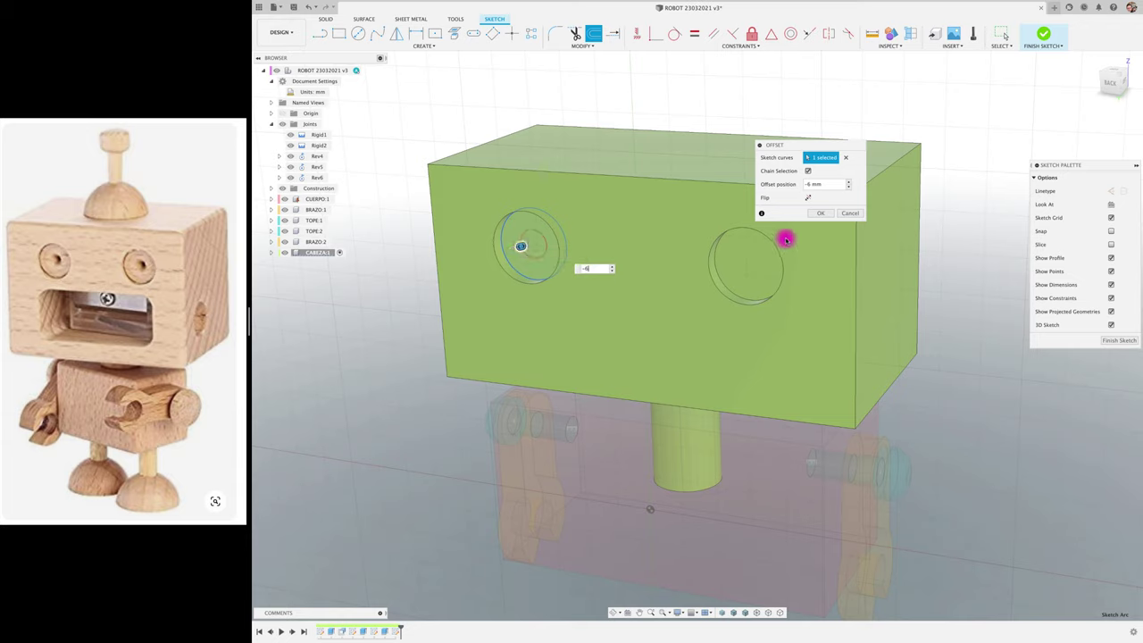
click(813, 215)
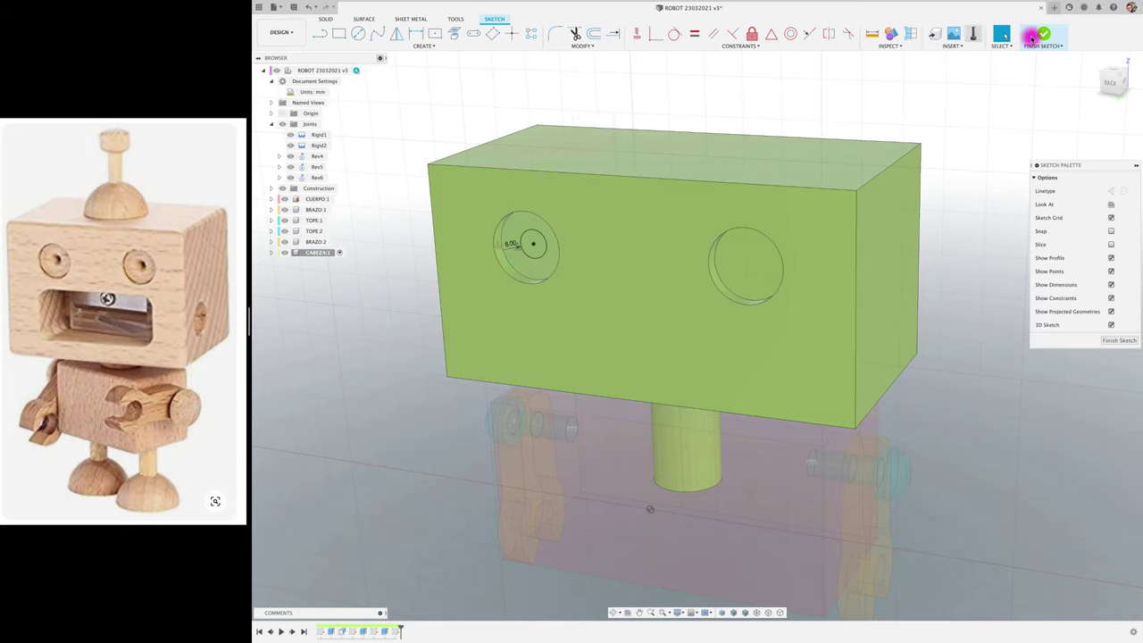
mouse_move(1110, 82)
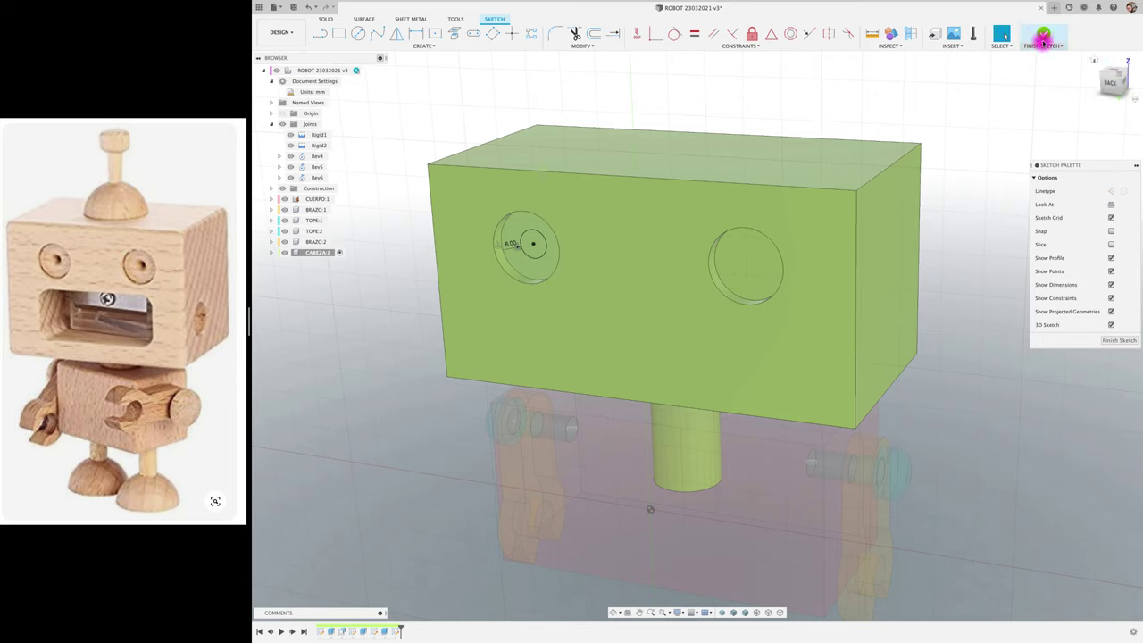
click(1043, 40)
- Cut the small circle 4.39 mm deeper into the left eye socket
click(339, 33)
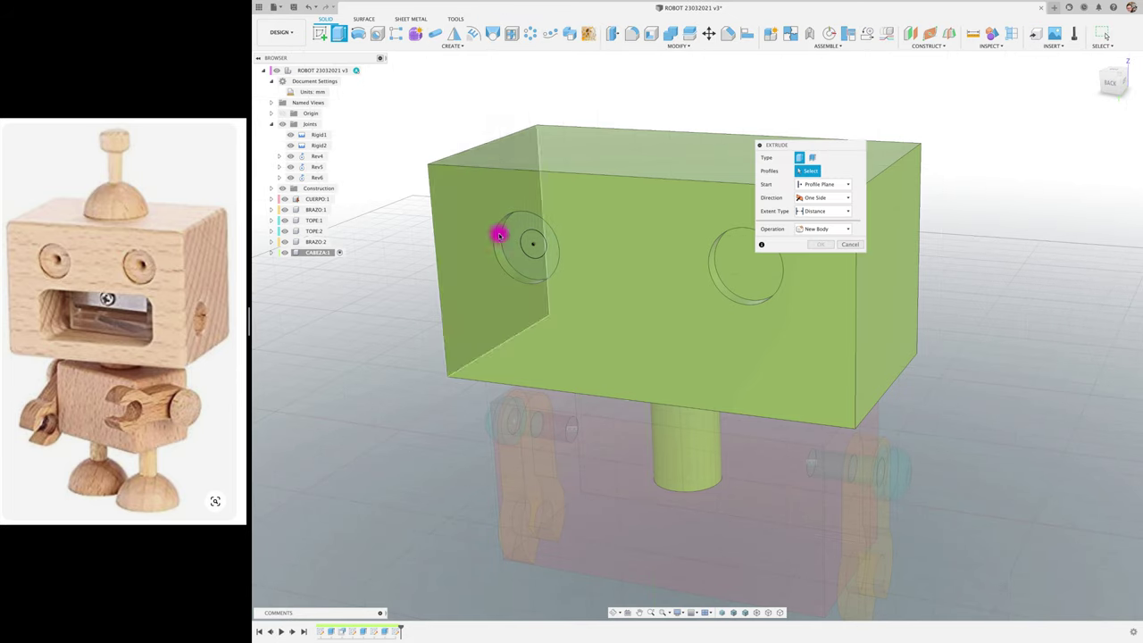
click(536, 244)
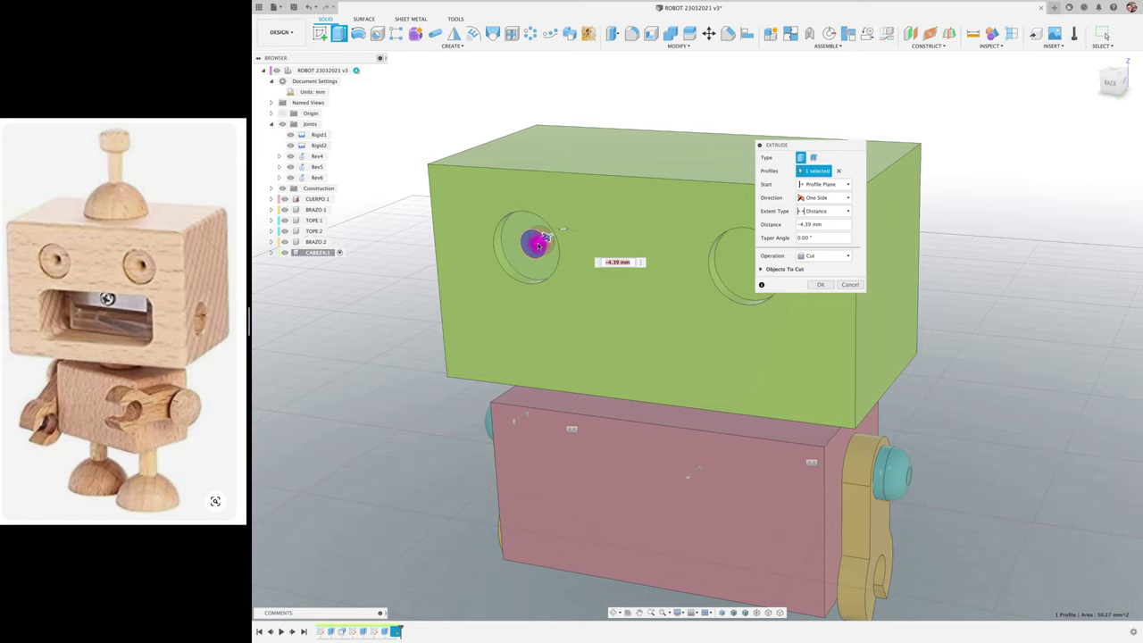
key(Return)
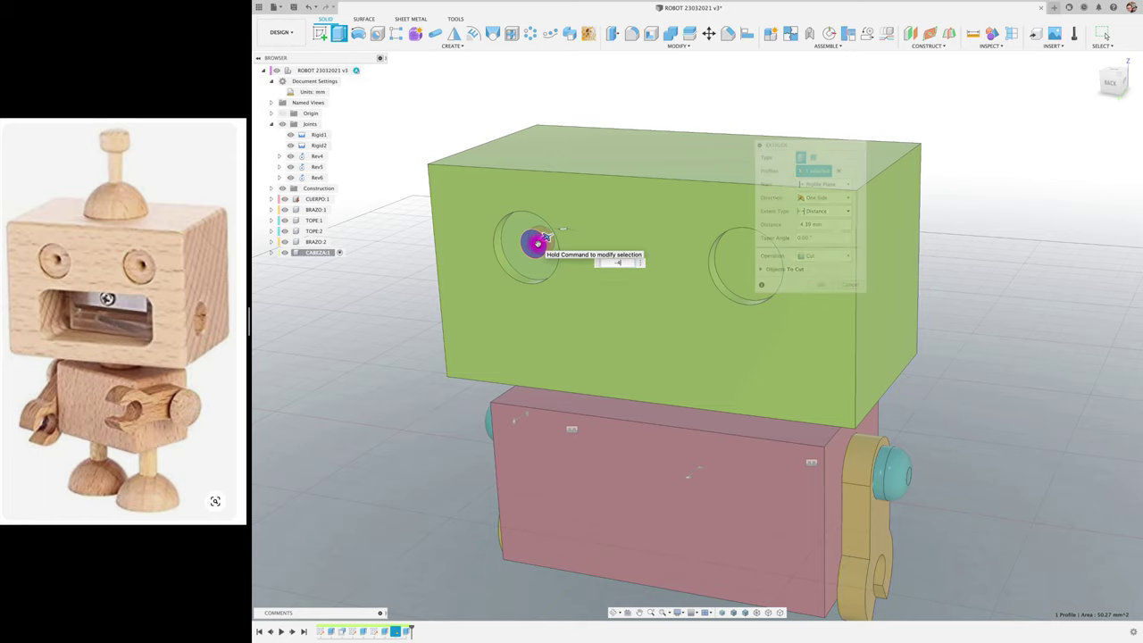
mouse_move(536, 243)
shift+middle_down()
mouse_move(632, 120)
mouse_move(949, 45)
shift+middle_up()
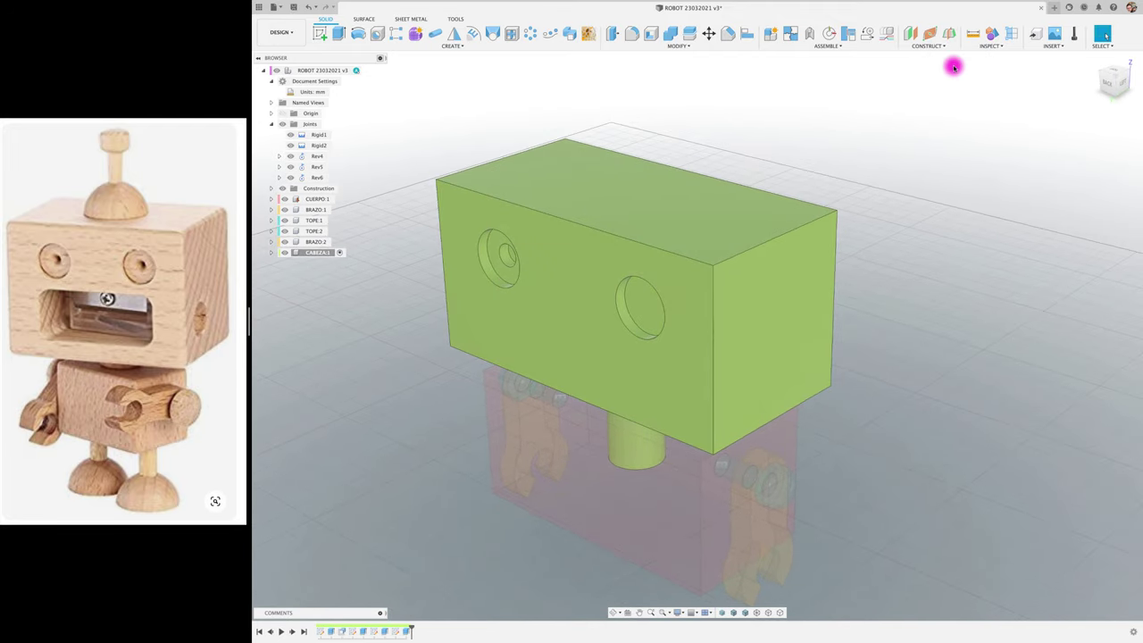
- Create a midplane halfway between the head's two side faces
click(949, 33)
click(806, 256)
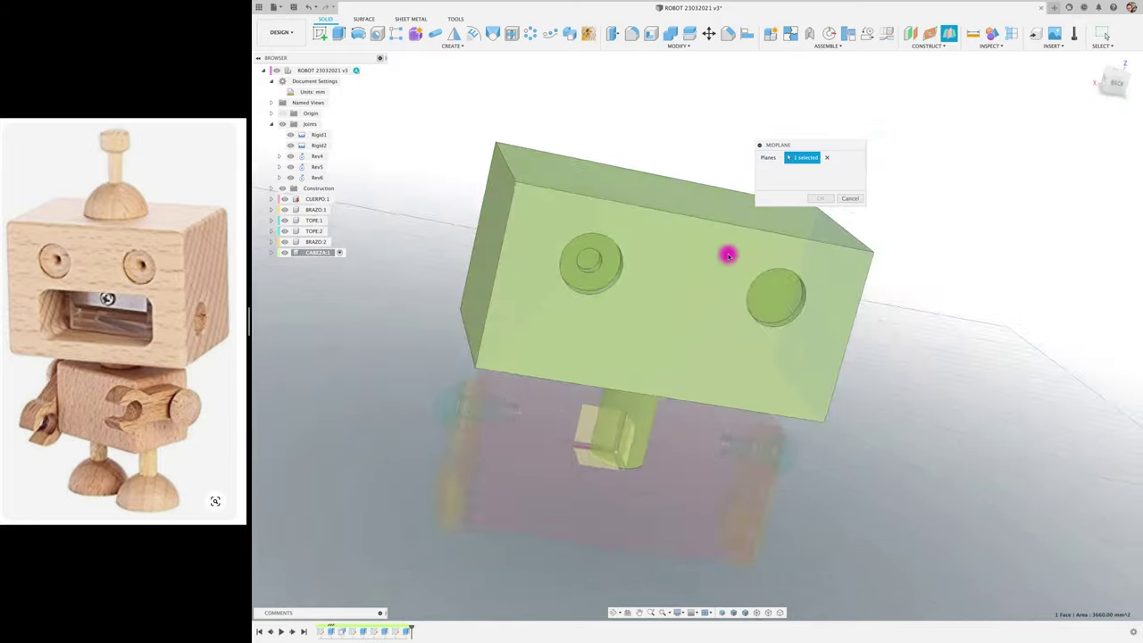
shift+middle_drag(807, 256, 551, 244)
click(551, 245)
shift+middle_drag(684, 235, 815, 197)
click(816, 198)
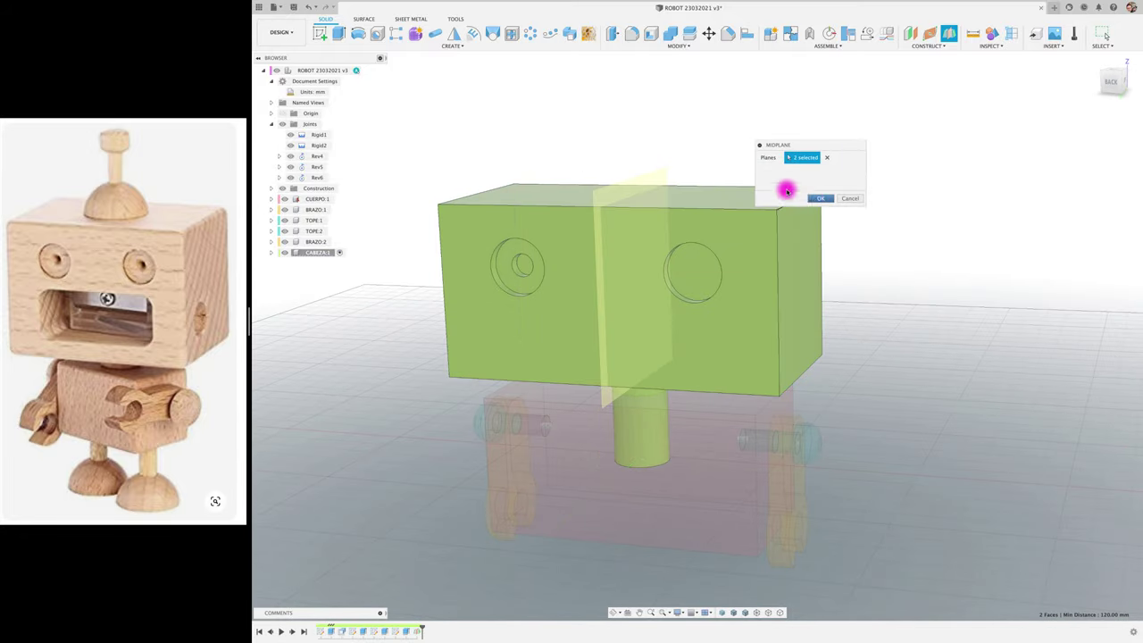
- Mirror the left eye's two recess faces across the midplane into the right eye
click(453, 33)
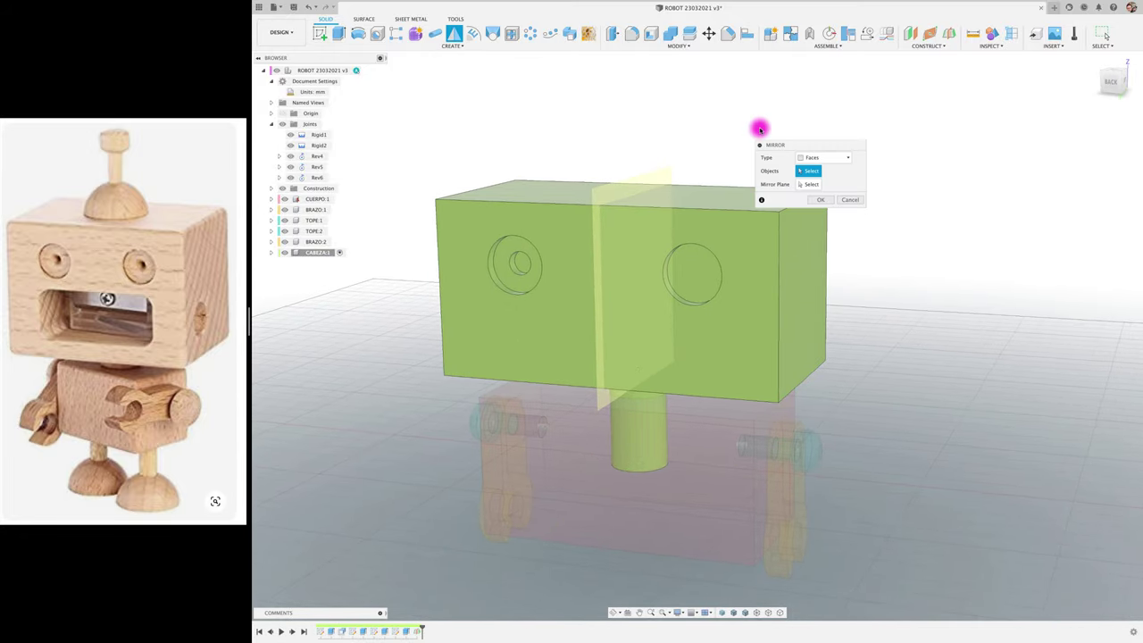
scroll(577, 260, up, 5)
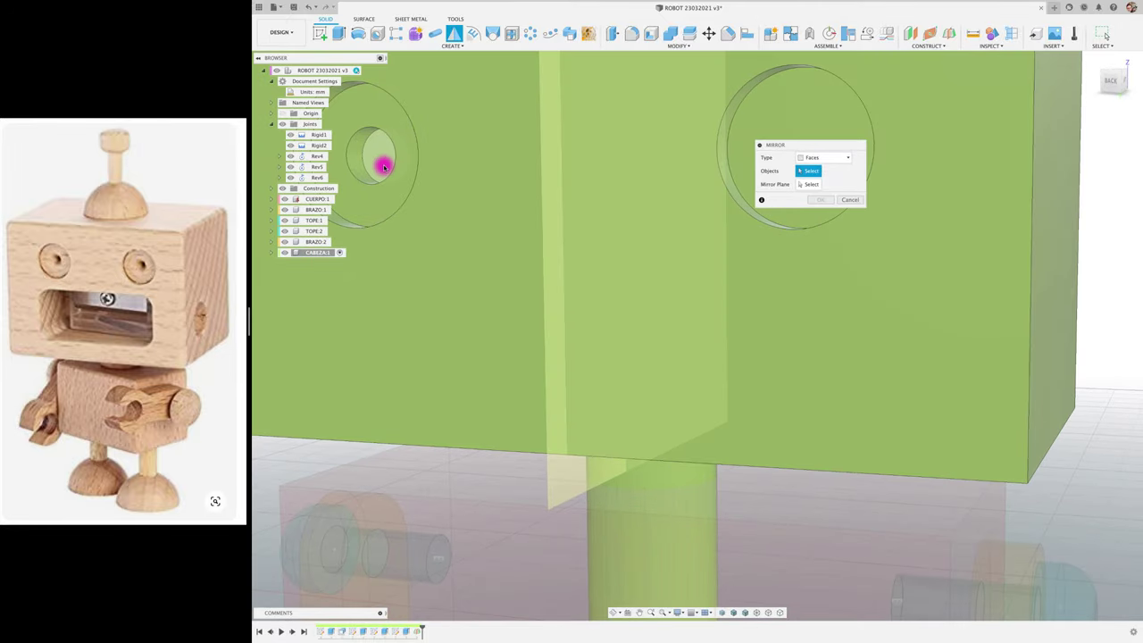
click(367, 161)
click(363, 163)
scroll(646, 189, down, 3)
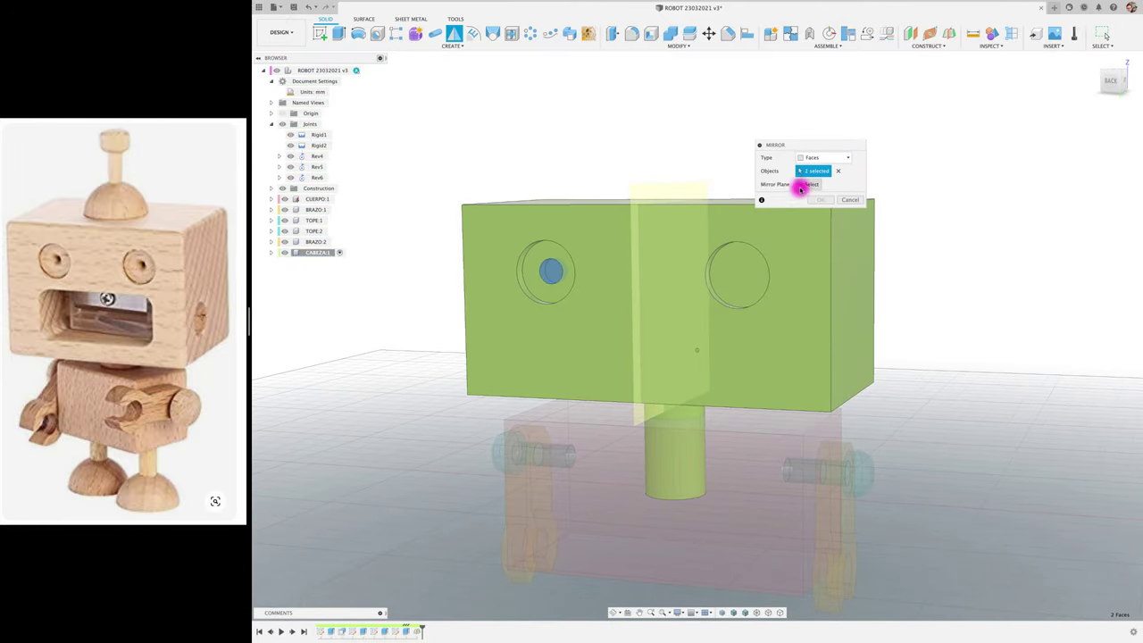
click(808, 184)
shift+middle_drag(714, 169, 684, 194)
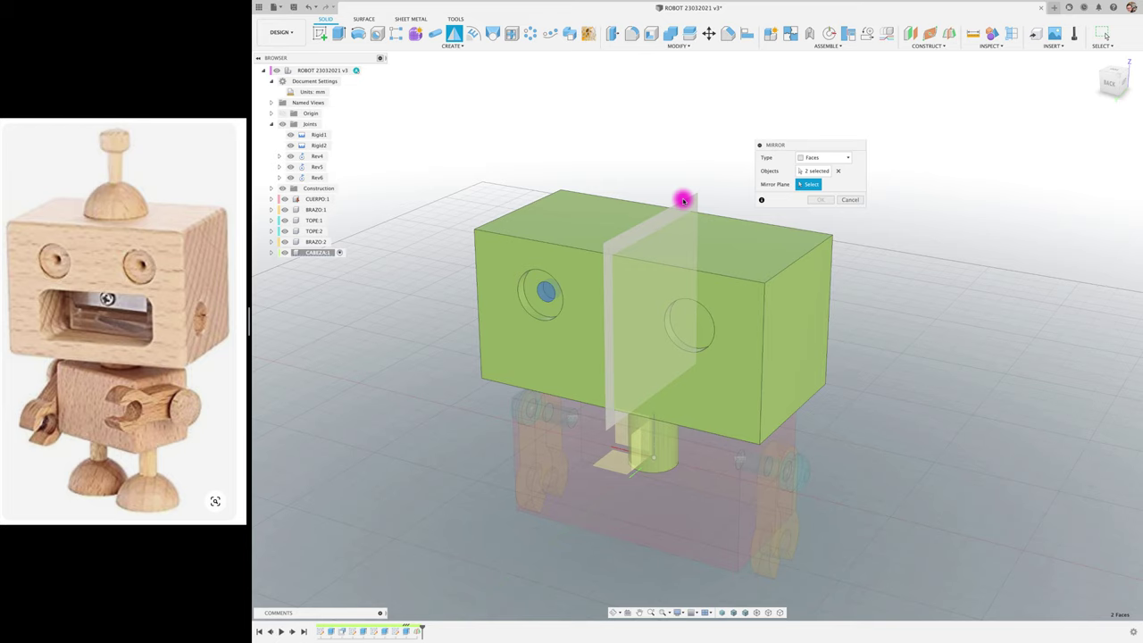
click(683, 200)
click(821, 200)
mouse_move(822, 202)
shift+middle_down()
mouse_move(559, 176)
mouse_move(438, 110)
shift+middle_up()
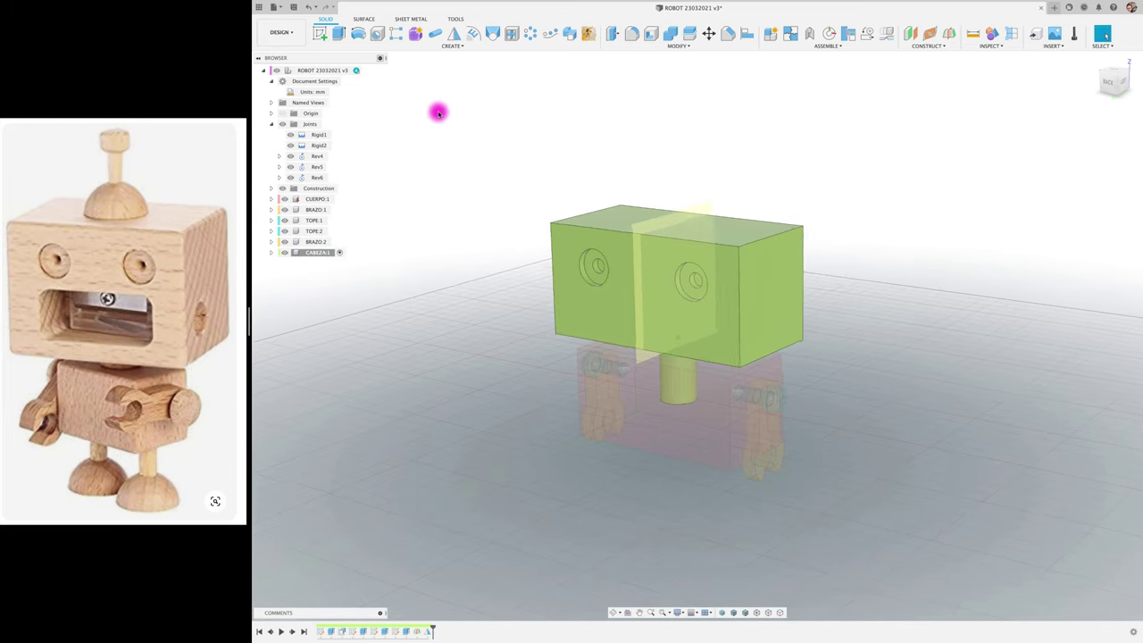
- Activate the top-level assembly and create a new component named ANTENA
click(356, 70)
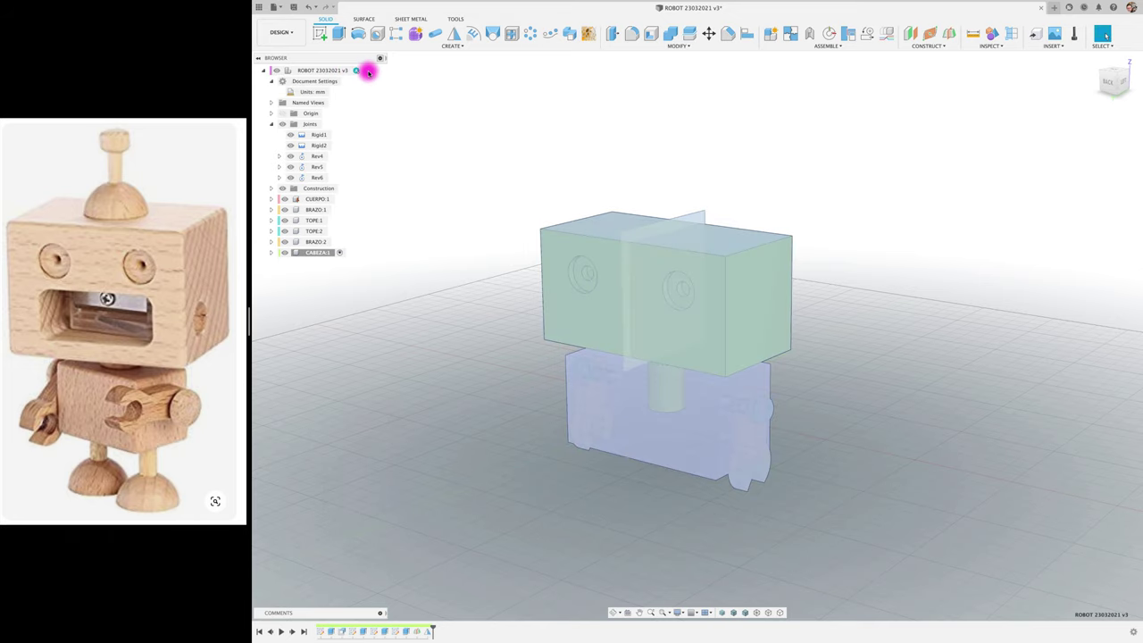
click(359, 71)
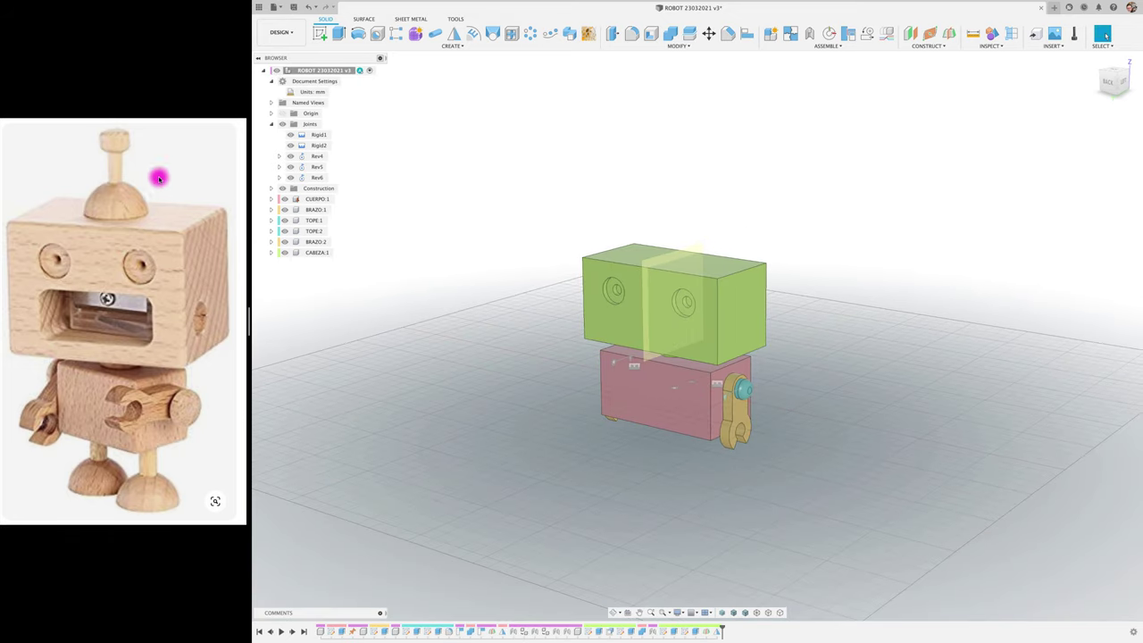
mouse_move(420, 197)
shift+middle_down()
mouse_move(396, 179)
mouse_move(366, 98)
shift+middle_up()
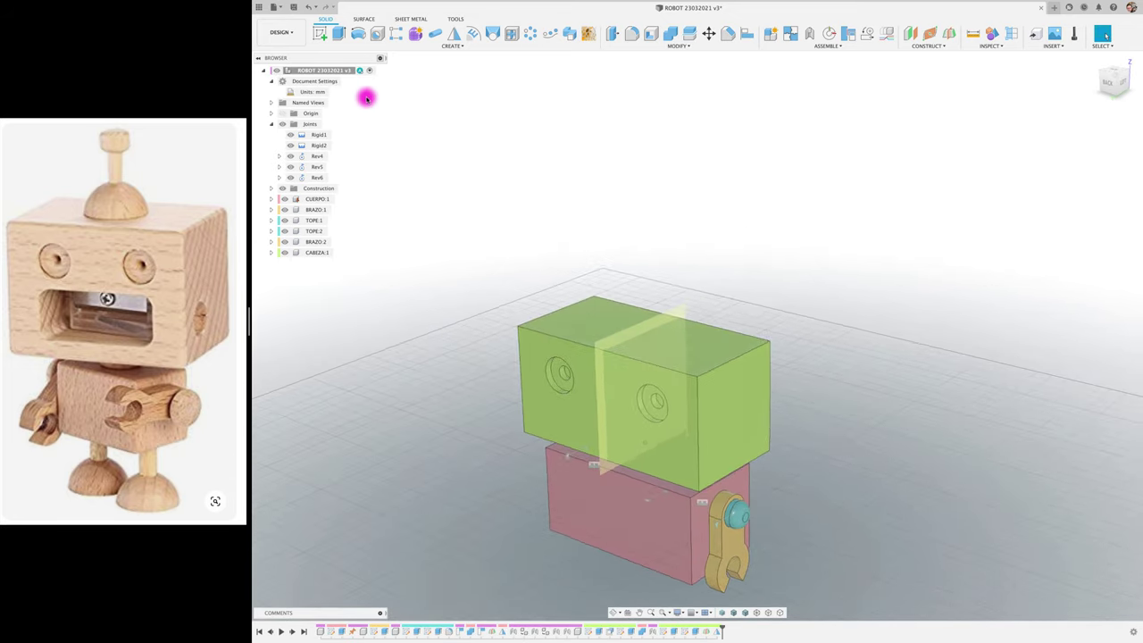
click(770, 33)
text(ANTENA)
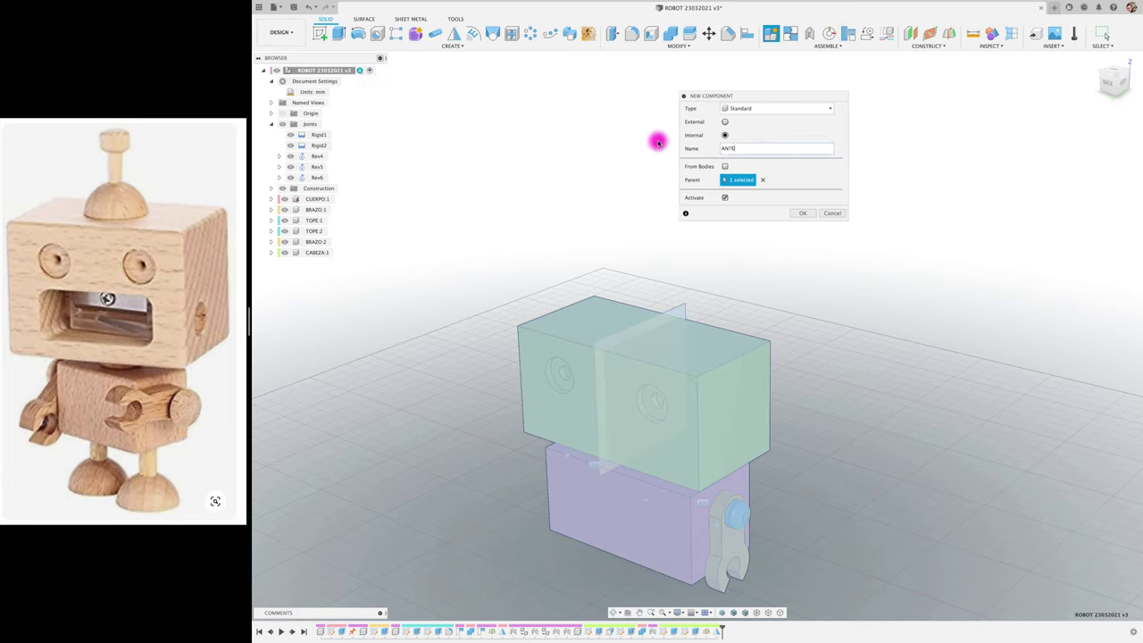
click(801, 214)
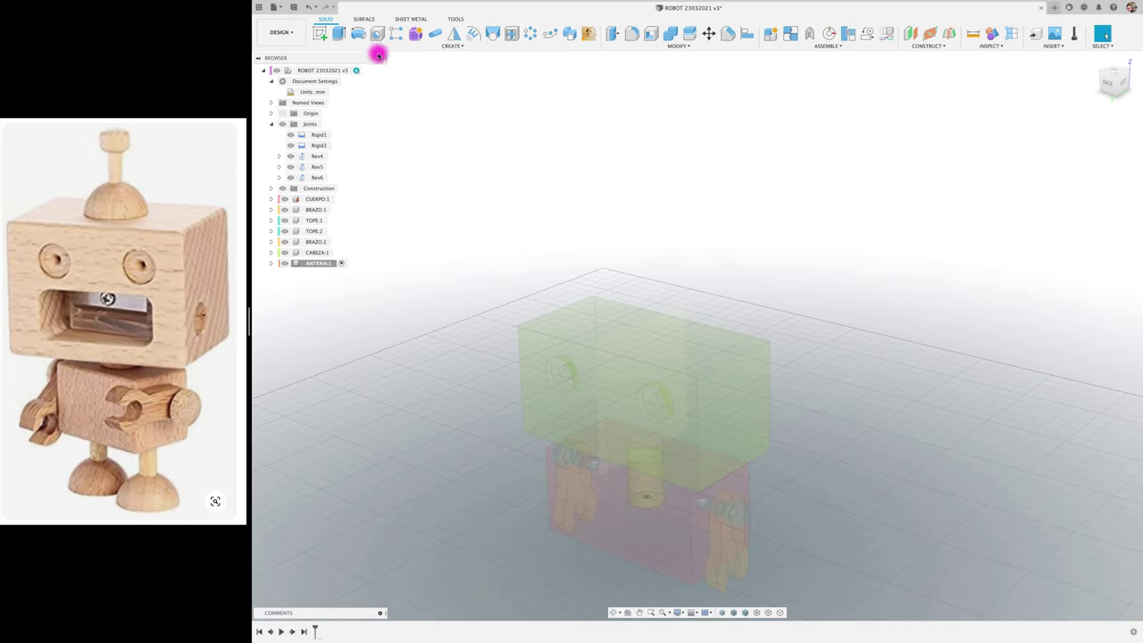
- Create a 30 mm diameter sphere centred above the head, then begin a new sketch
click(452, 46)
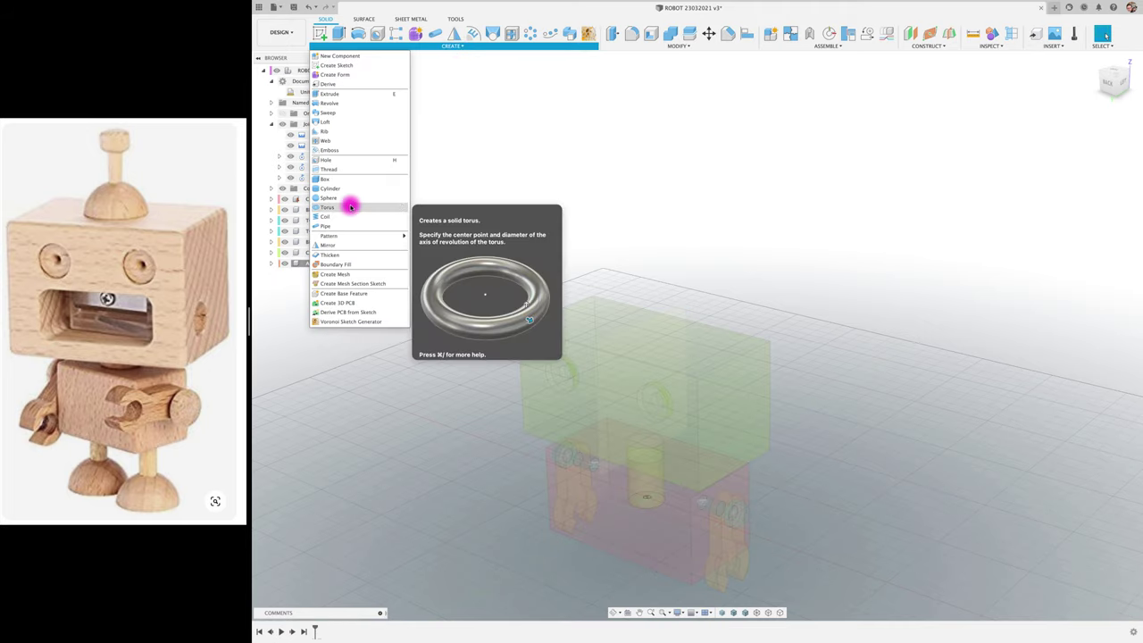
click(351, 197)
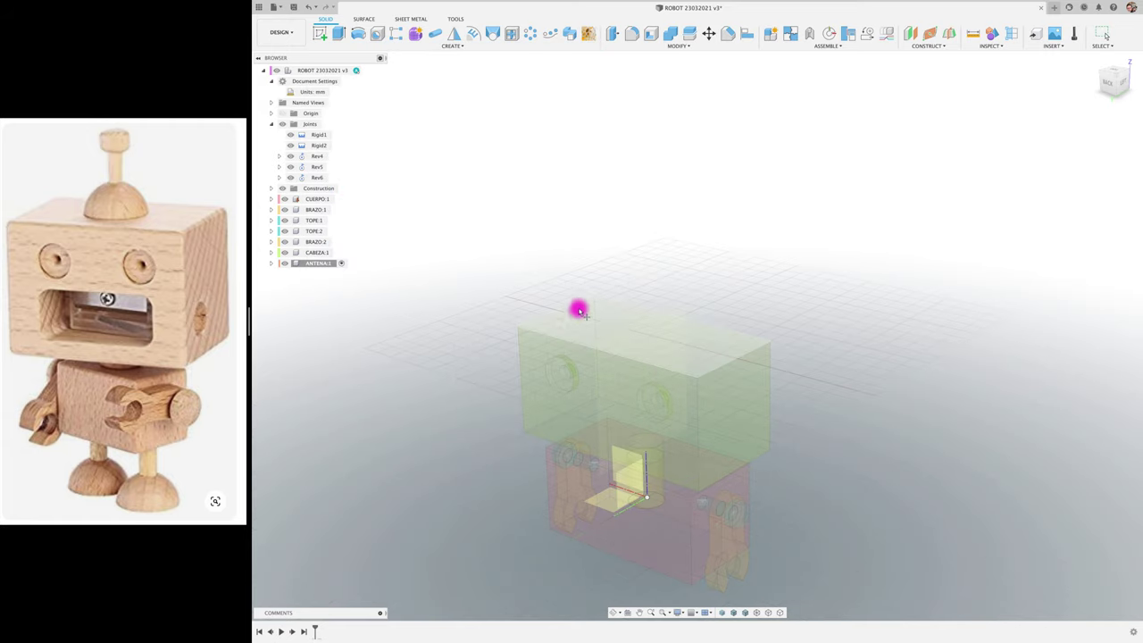
click(623, 333)
click(642, 330)
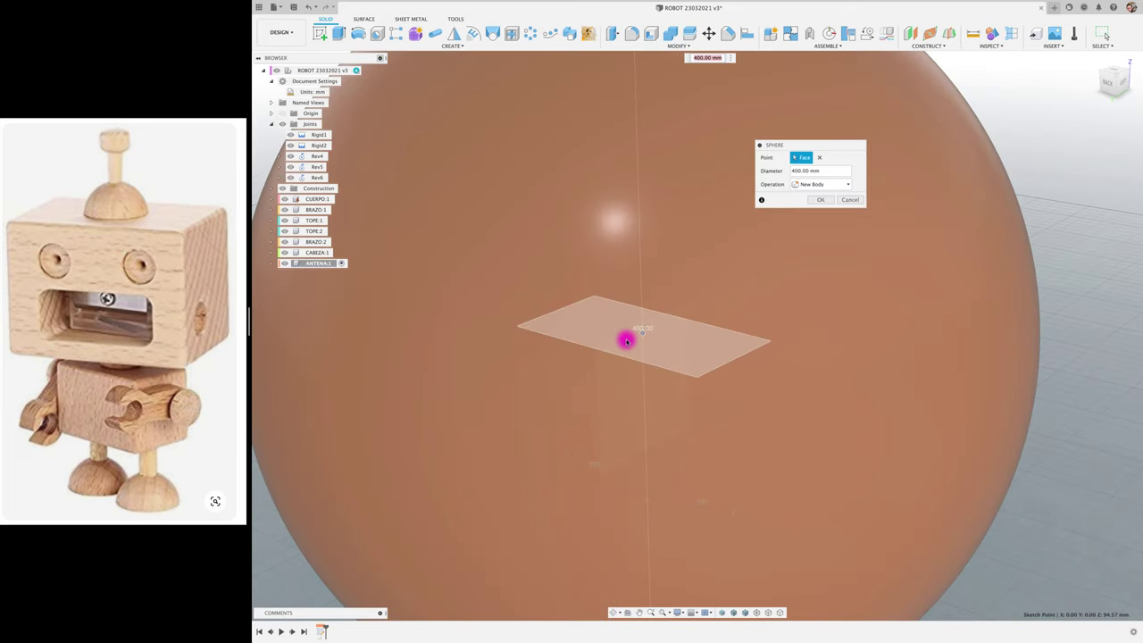
scroll(768, 225, down, 3)
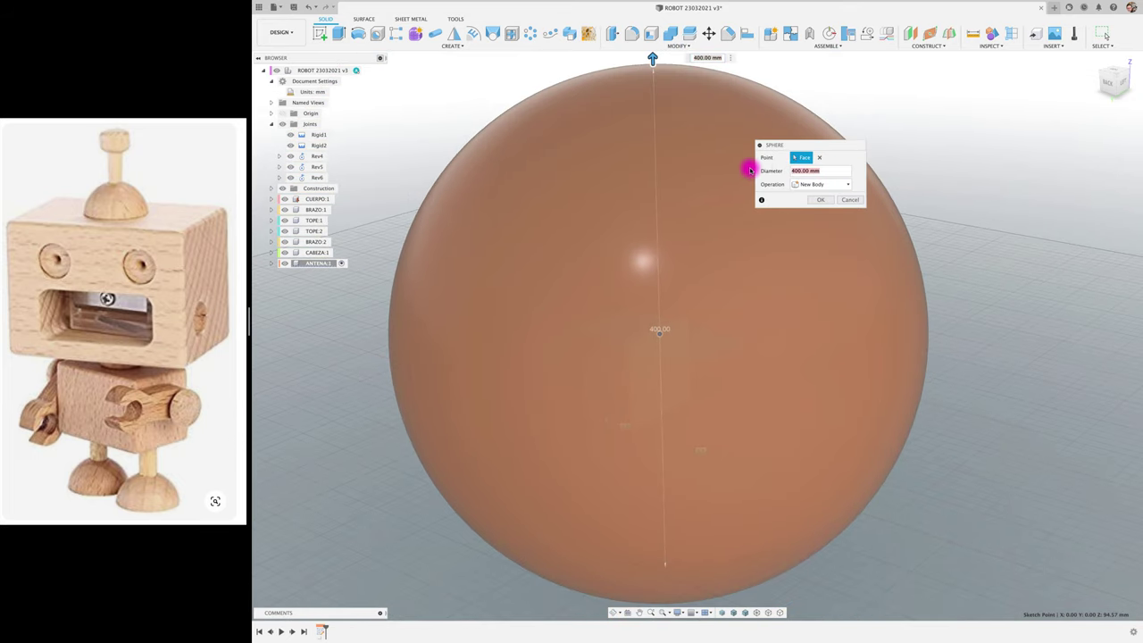
text(80)
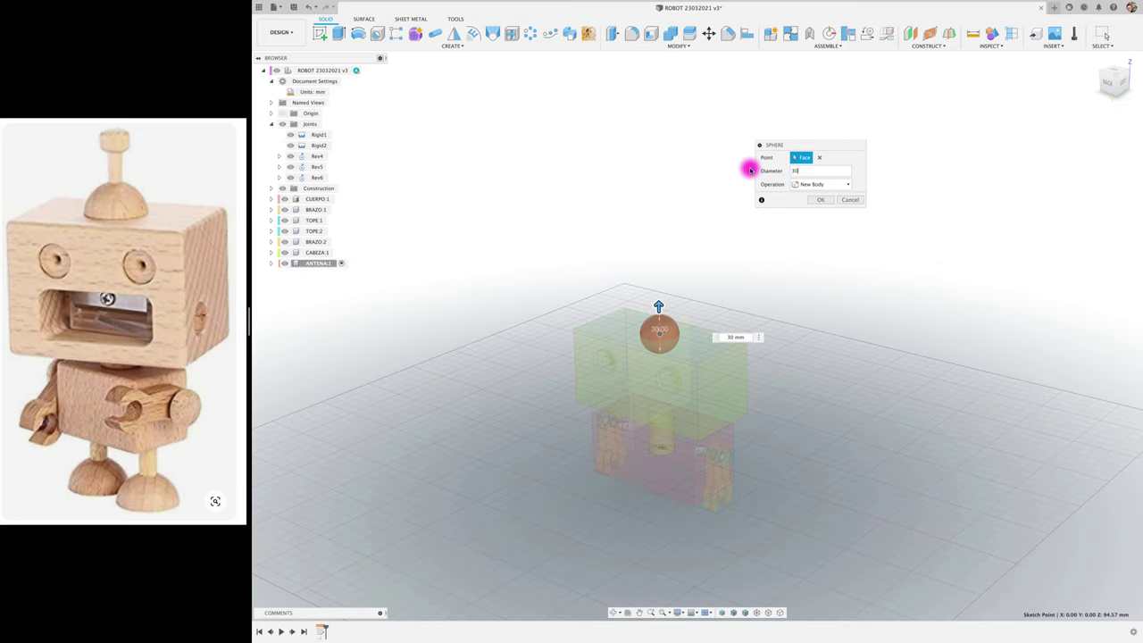
scroll(750, 169, up, 5)
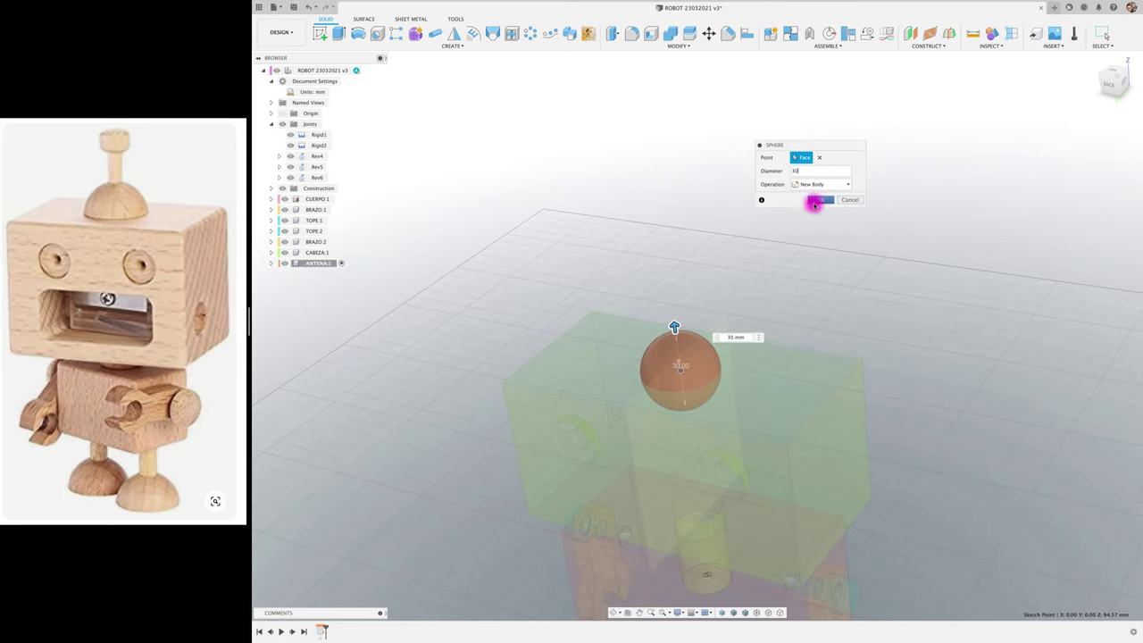
click(814, 204)
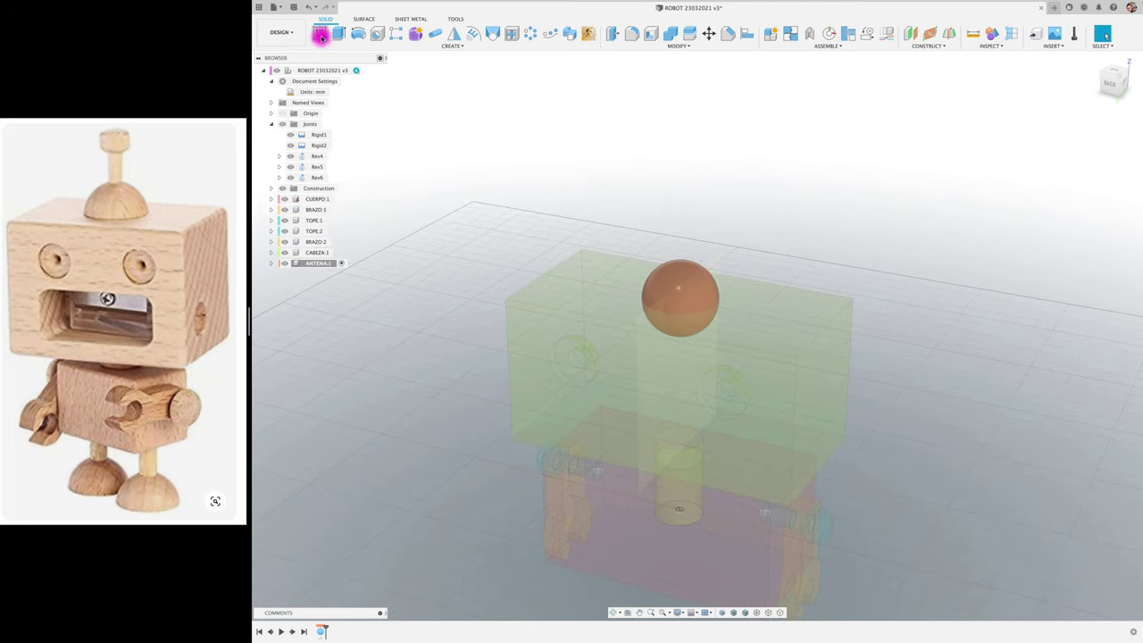
click(321, 36)
- Sketch a centre-diameter circle at the antenna sphere's centre
click(562, 292)
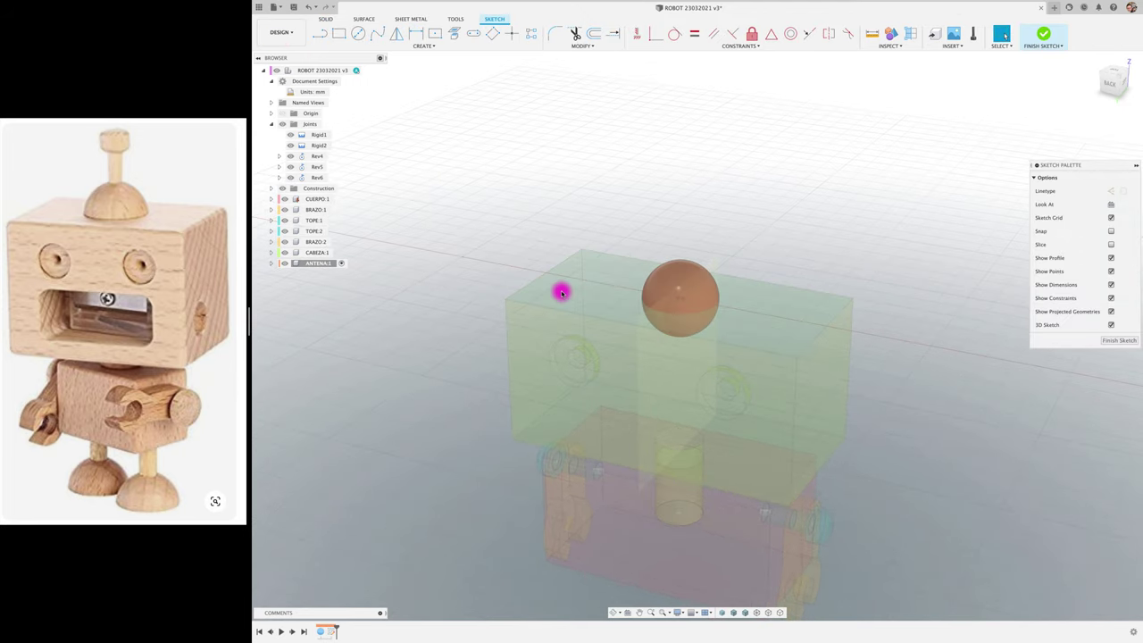
click(358, 33)
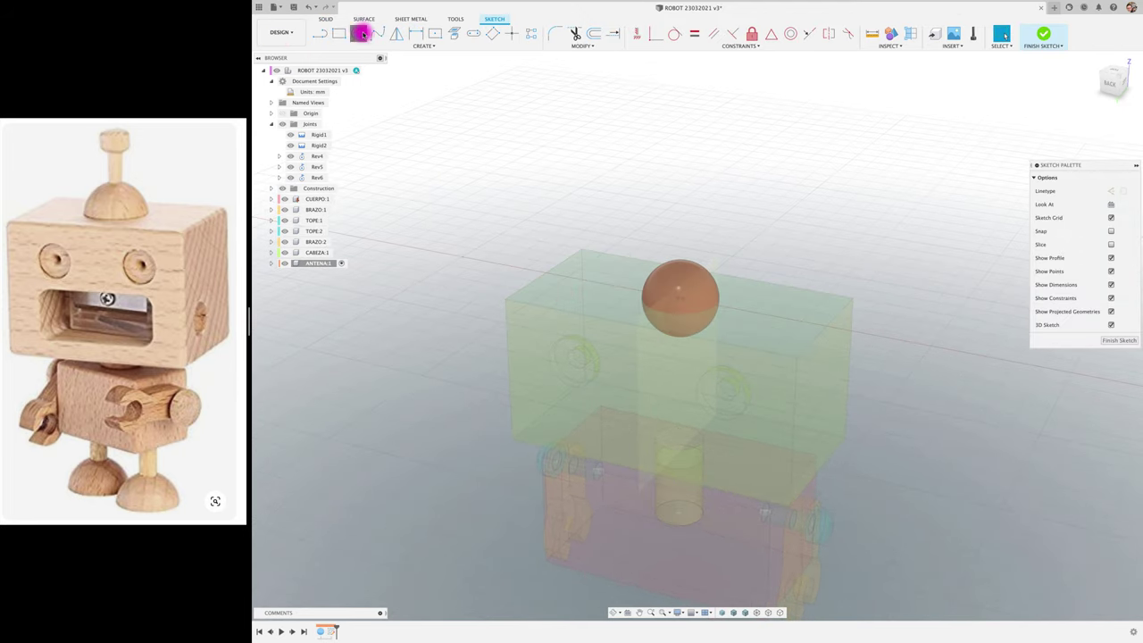
click(680, 304)
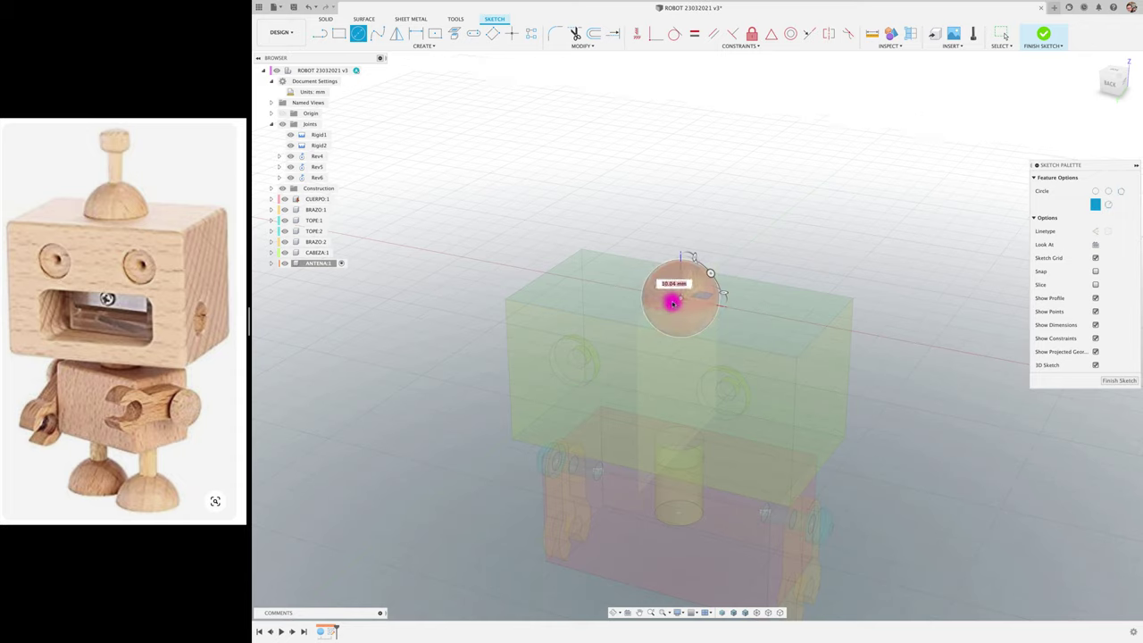
key(Return)
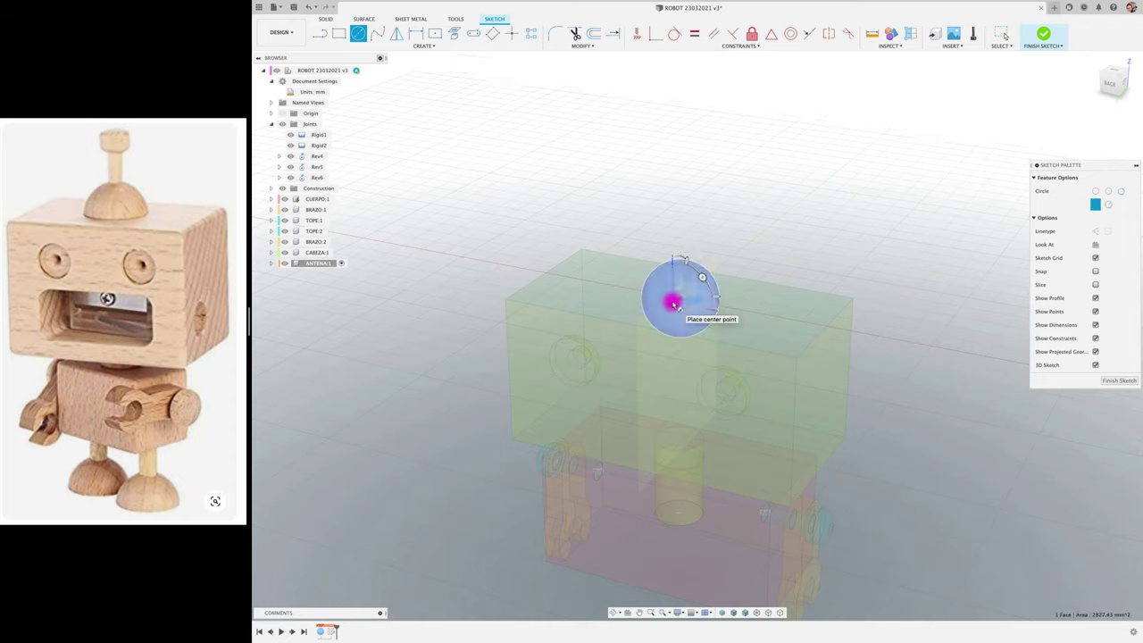
- Extrude the circle upward 30 mm as a Join to form the antenna stem
key(e)
click(681, 301)
drag(680, 304, 680, 213)
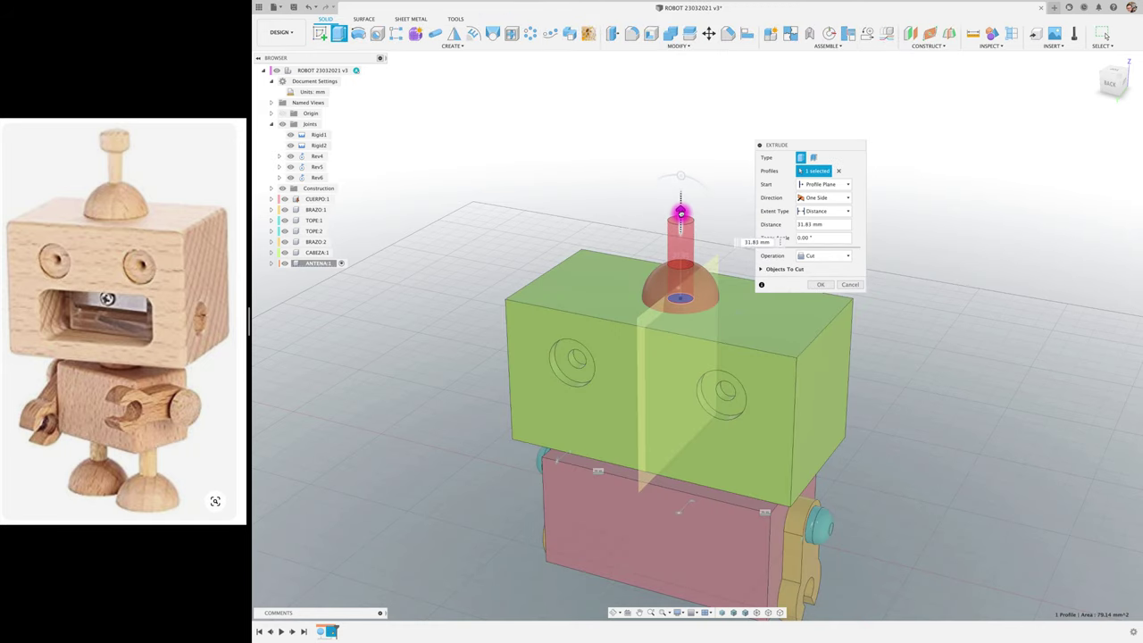
click(833, 259)
click(820, 266)
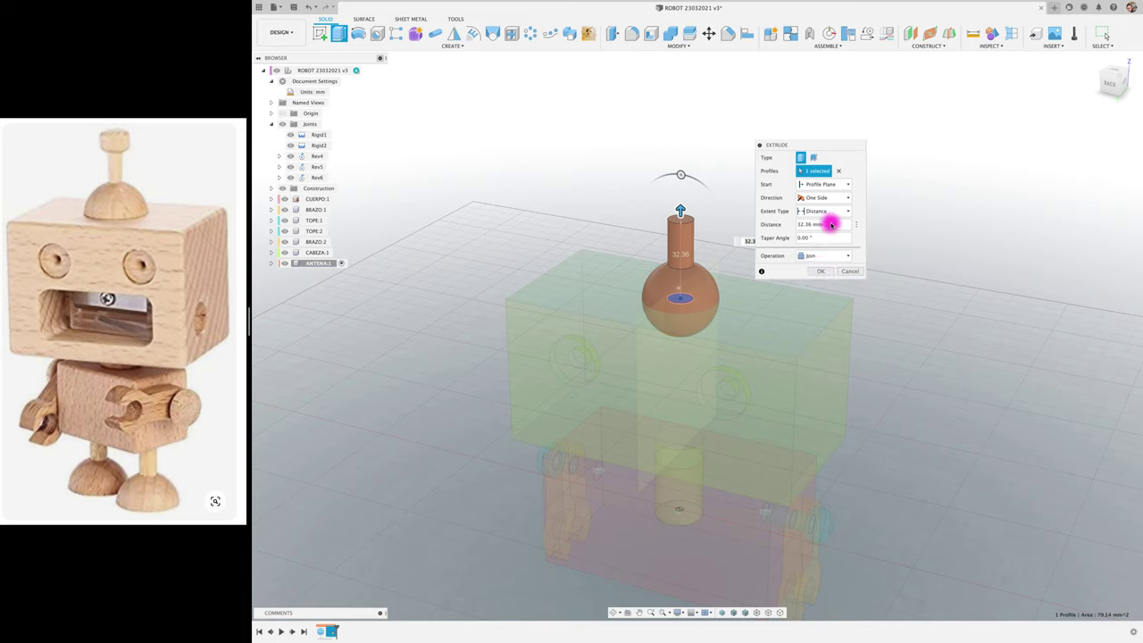
drag(829, 224, 752, 225)
text(30)
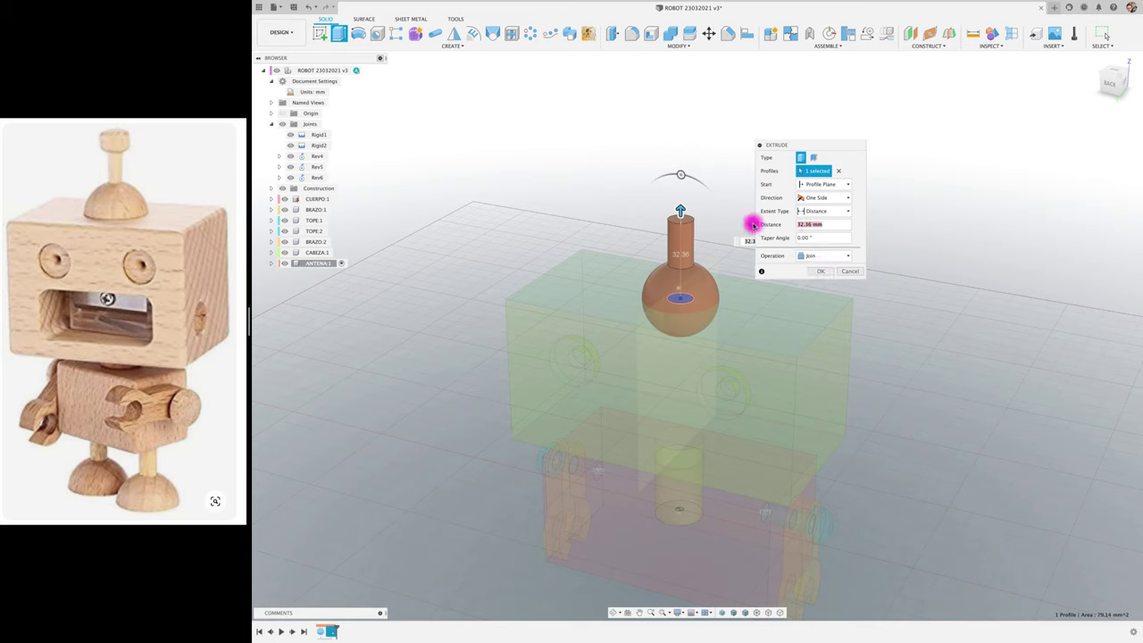
click(820, 271)
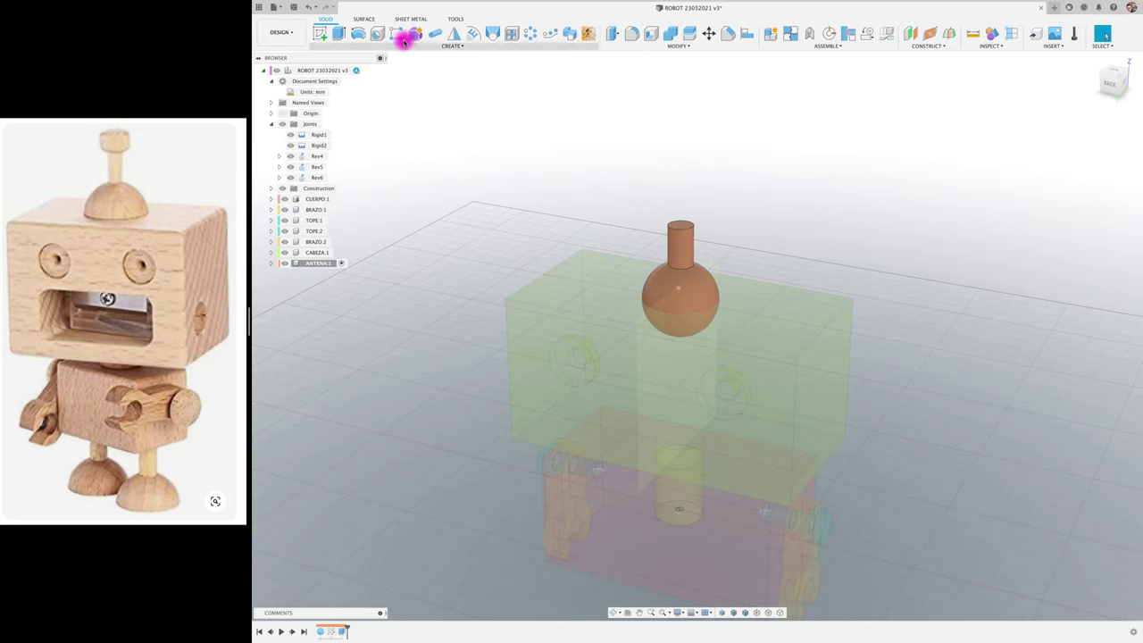
- Sketch a 15 mm diameter circle centred on the top of the antenna stem
click(687, 228)
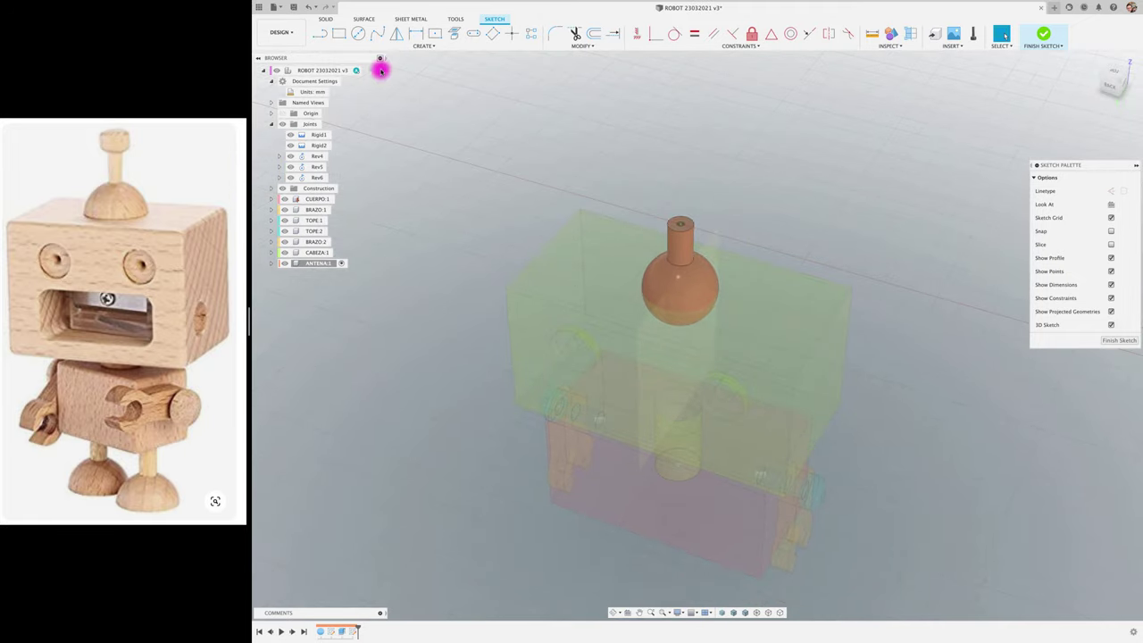
click(358, 34)
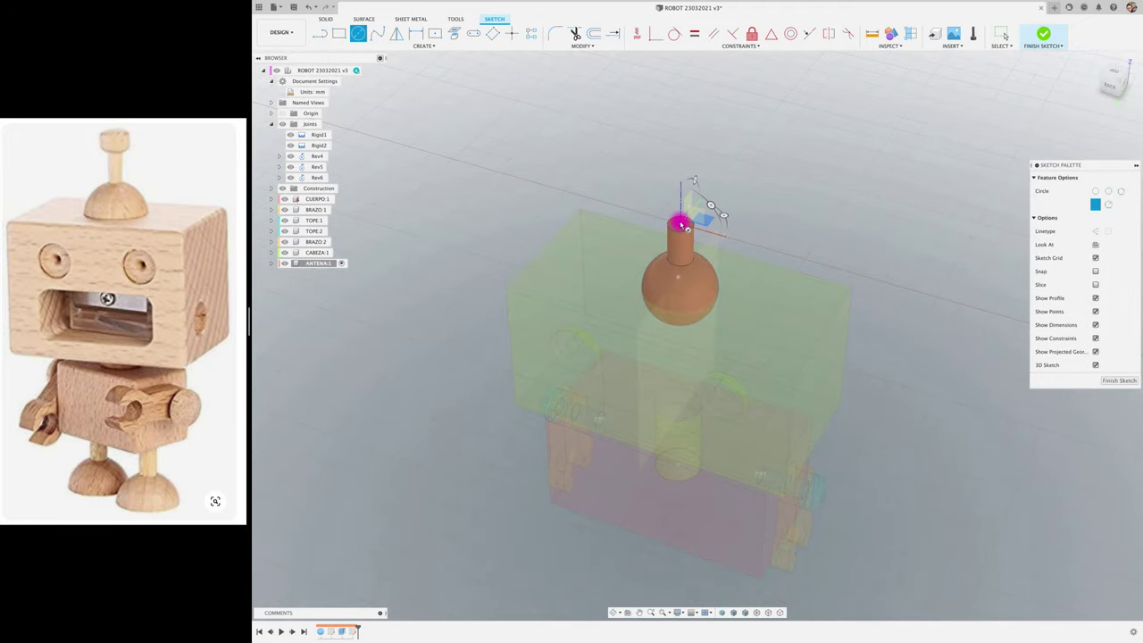
click(682, 225)
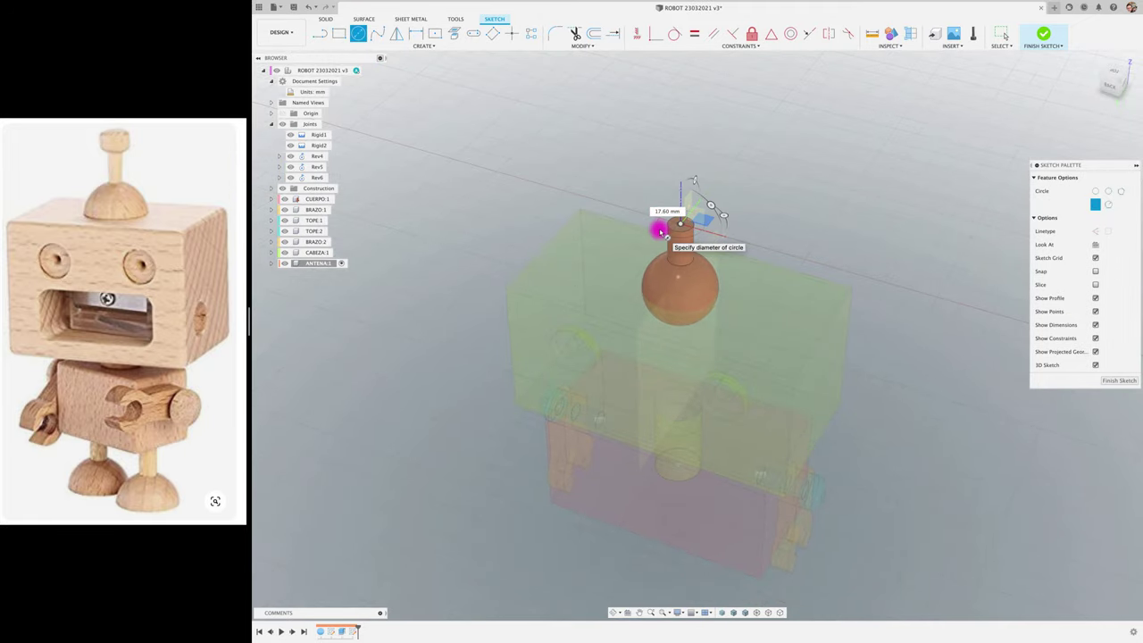
click(659, 230)
key(Escape)
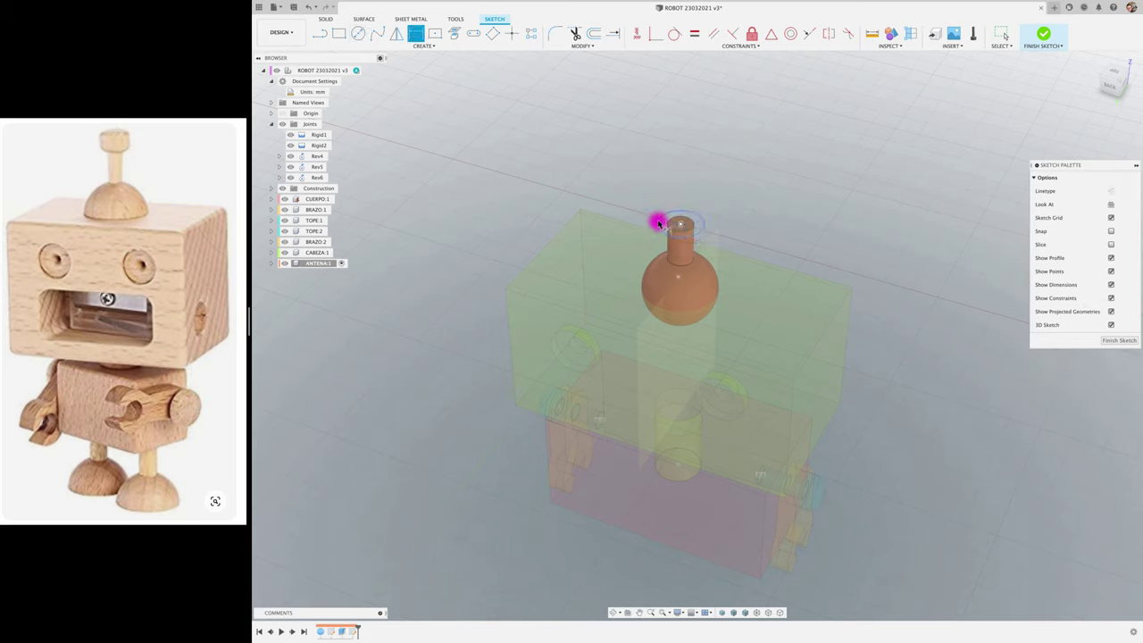
click(658, 221)
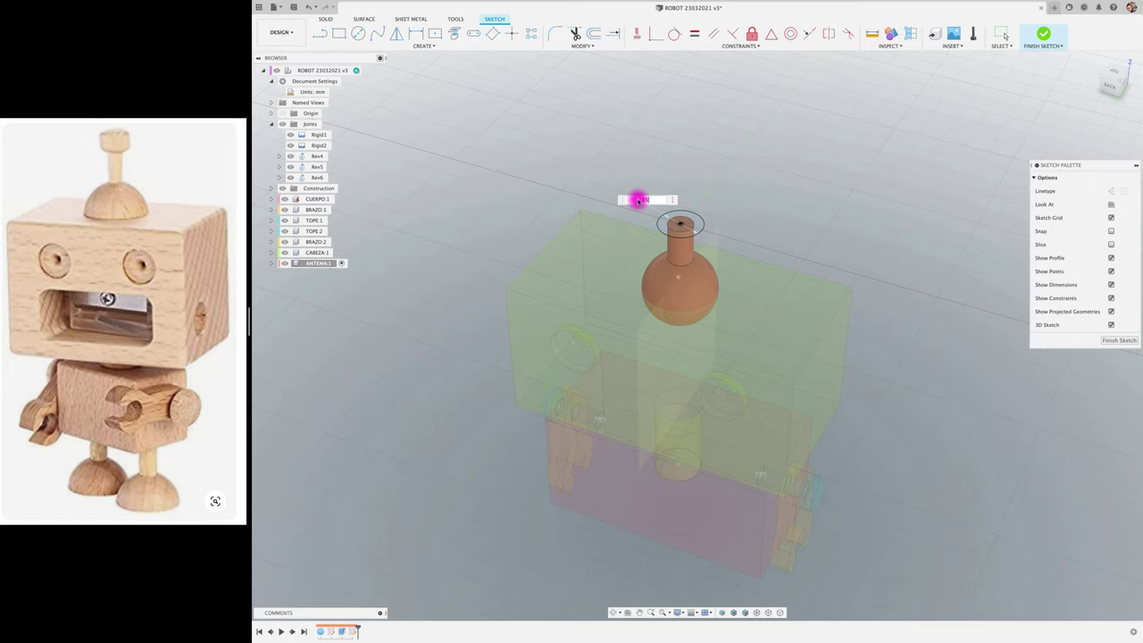
text(15)
key(Return)
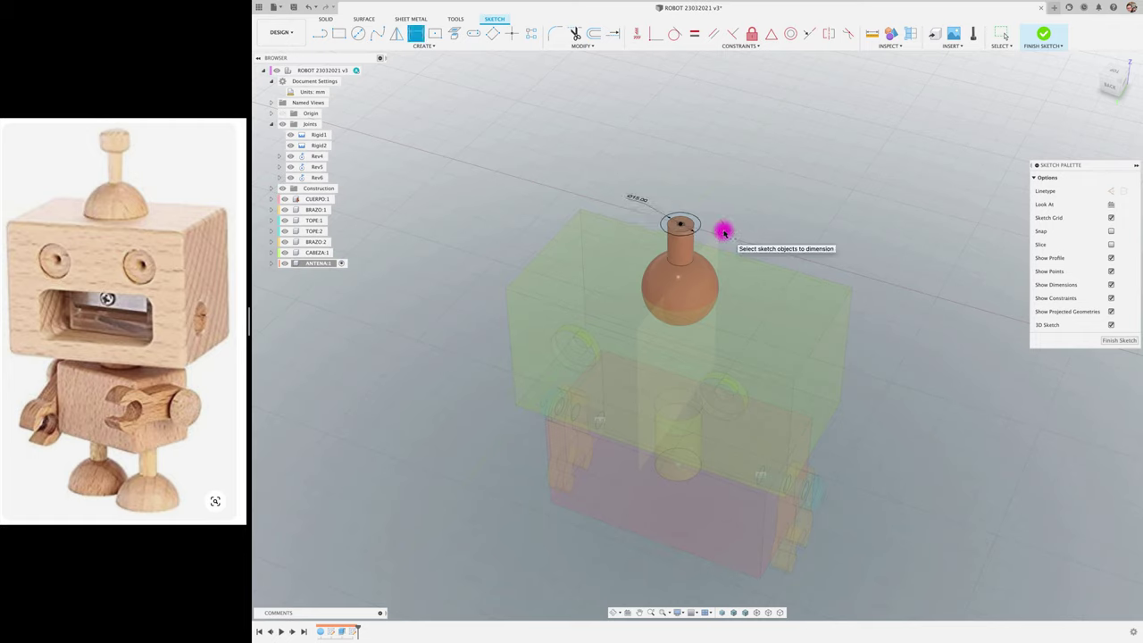
- Extrude both circle profiles 10 mm upward as a Join to form the cap
key(e)
click(684, 225)
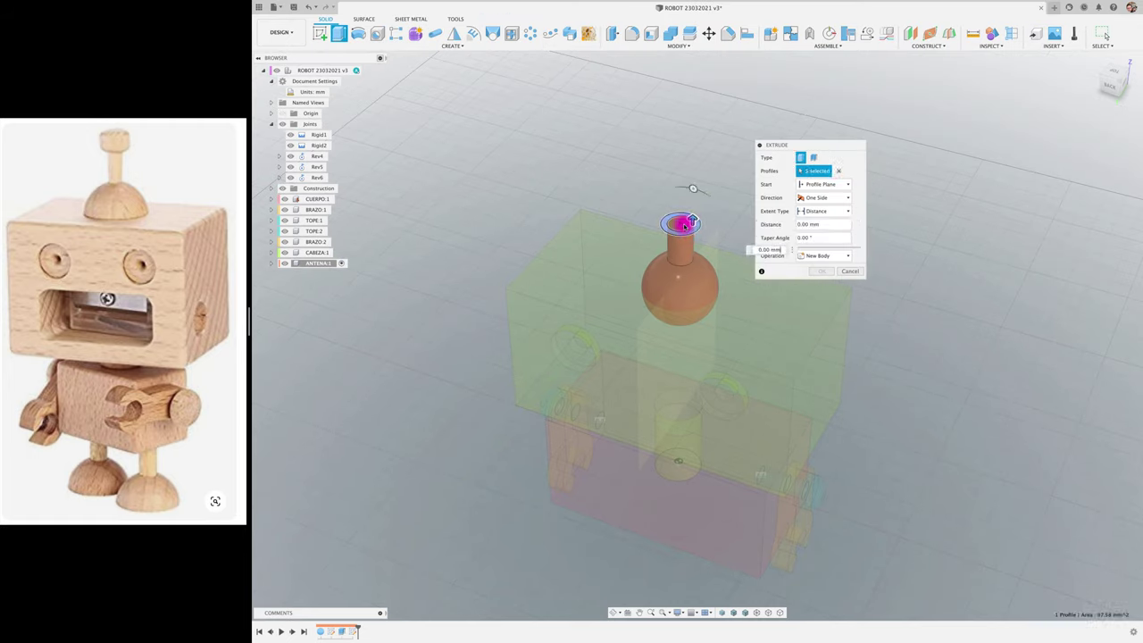
click(689, 223)
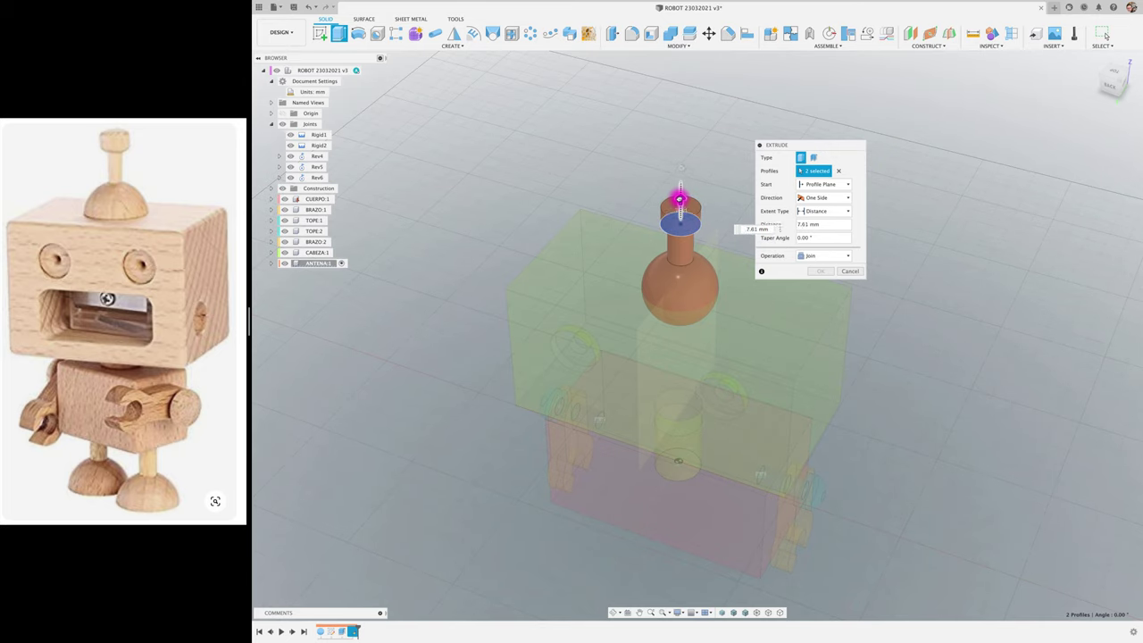
drag(681, 217, 681, 193)
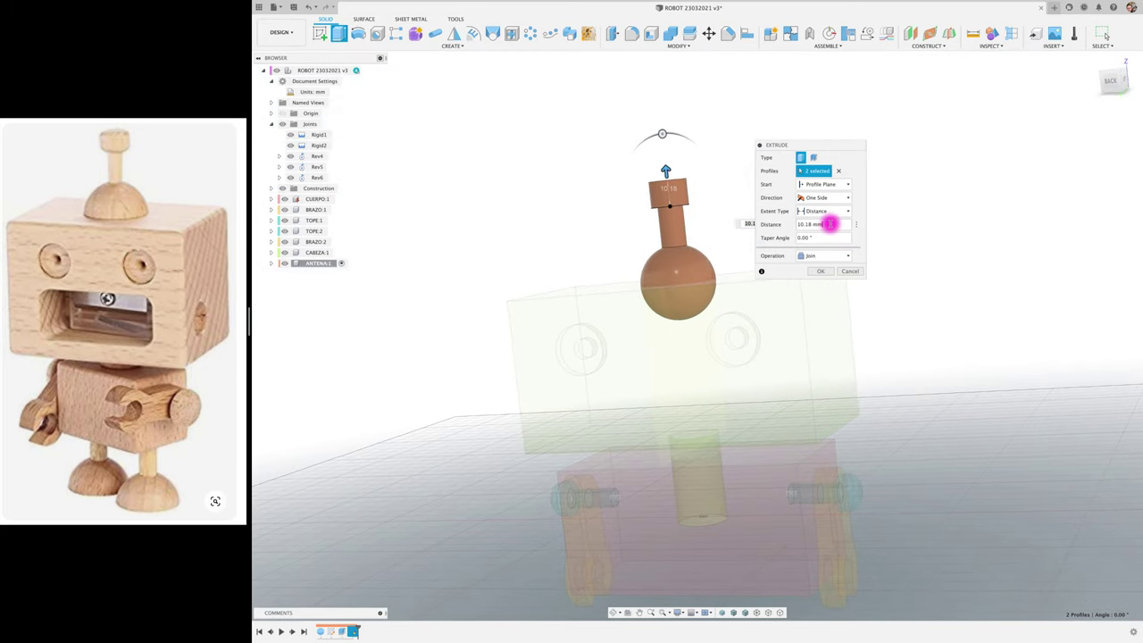
drag(830, 224, 785, 225)
text(10)
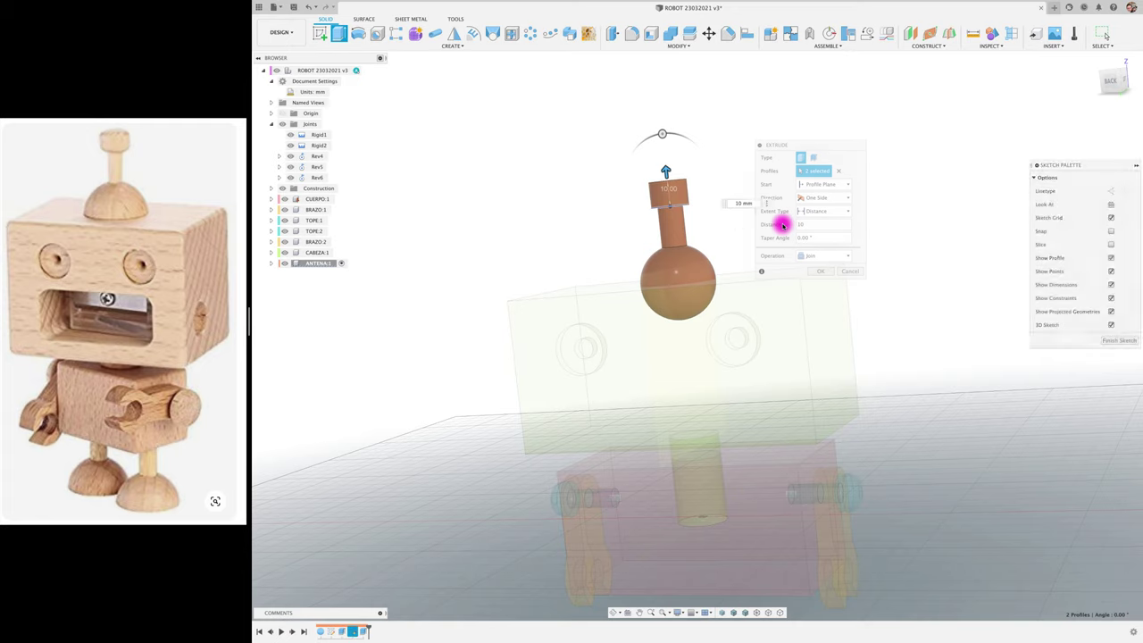
key(Return)
mouse_move(783, 223)
shift+middle_down()
mouse_move(732, 222)
mouse_move(656, 78)
shift+middle_up()
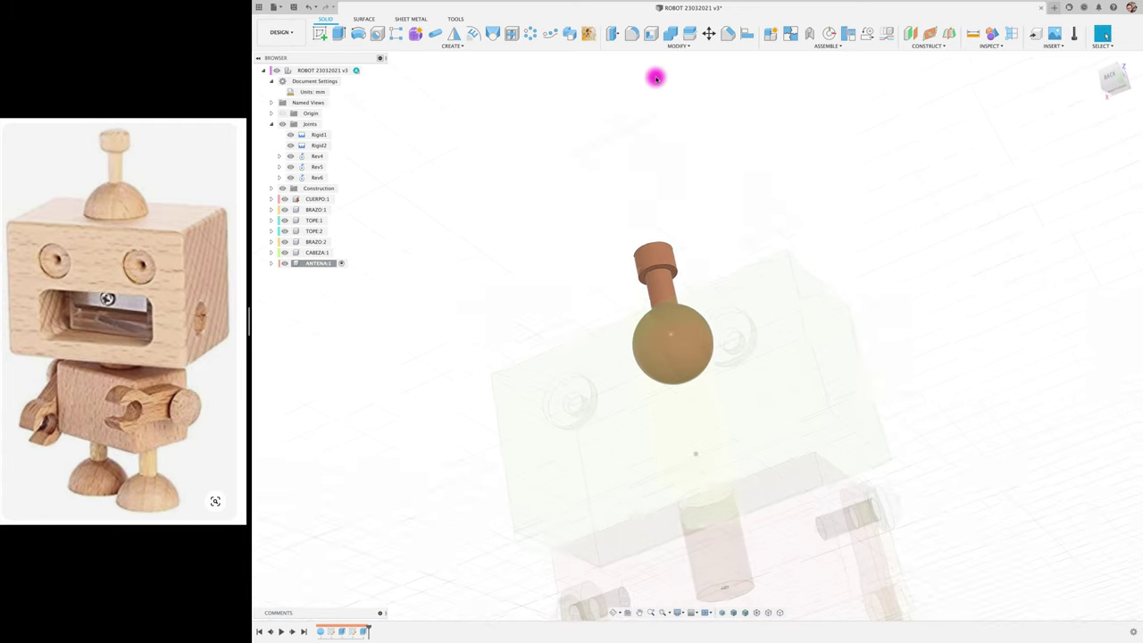
- Chamfer the antenna cap's top edge by 1.5 mm
click(729, 33)
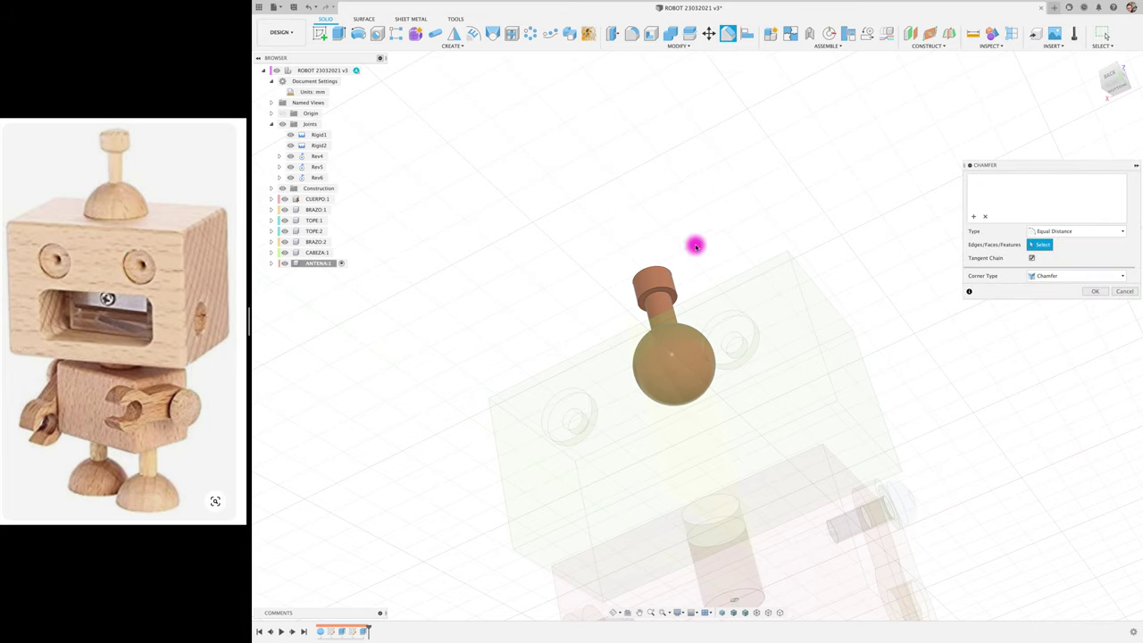
click(663, 286)
scroll(667, 288, up, 2)
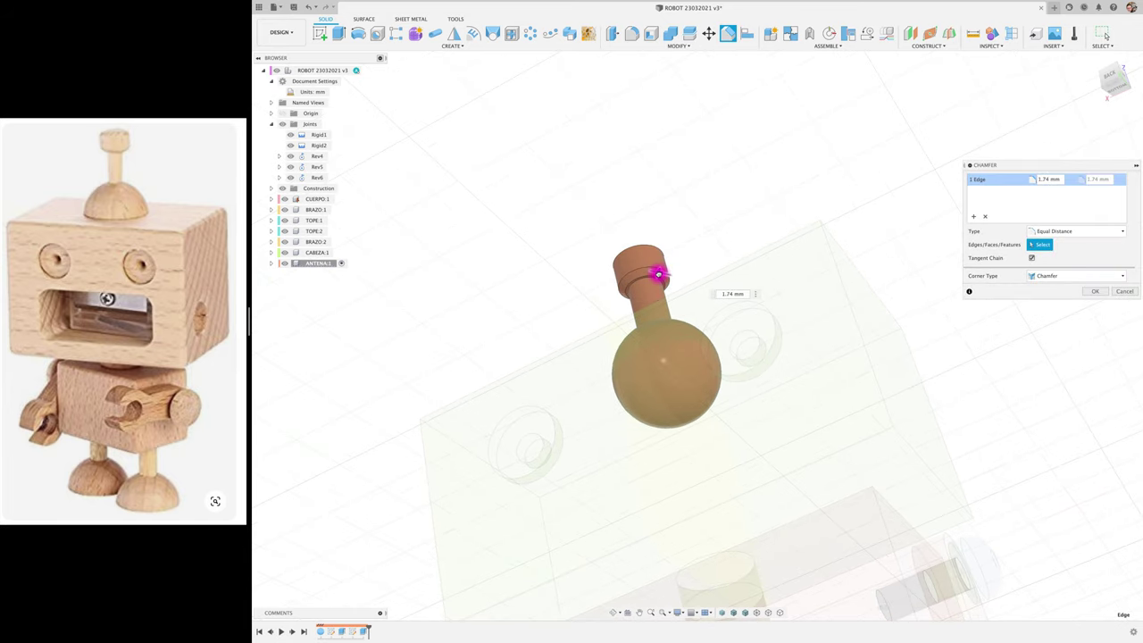
drag(659, 273, 964, 308)
text(1.5)
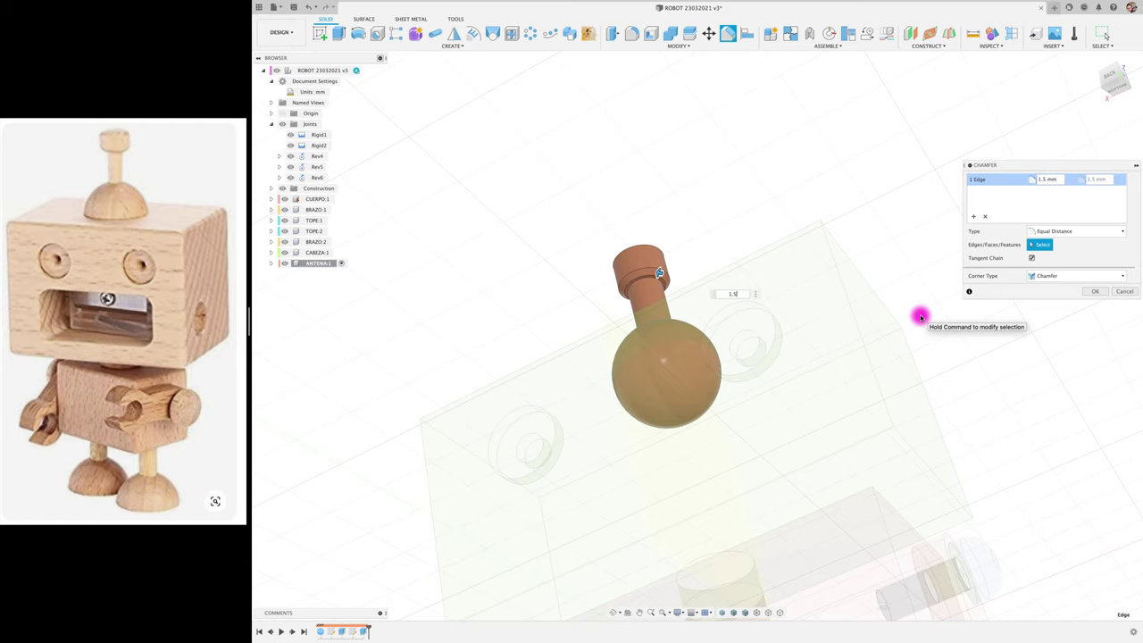
click(1095, 291)
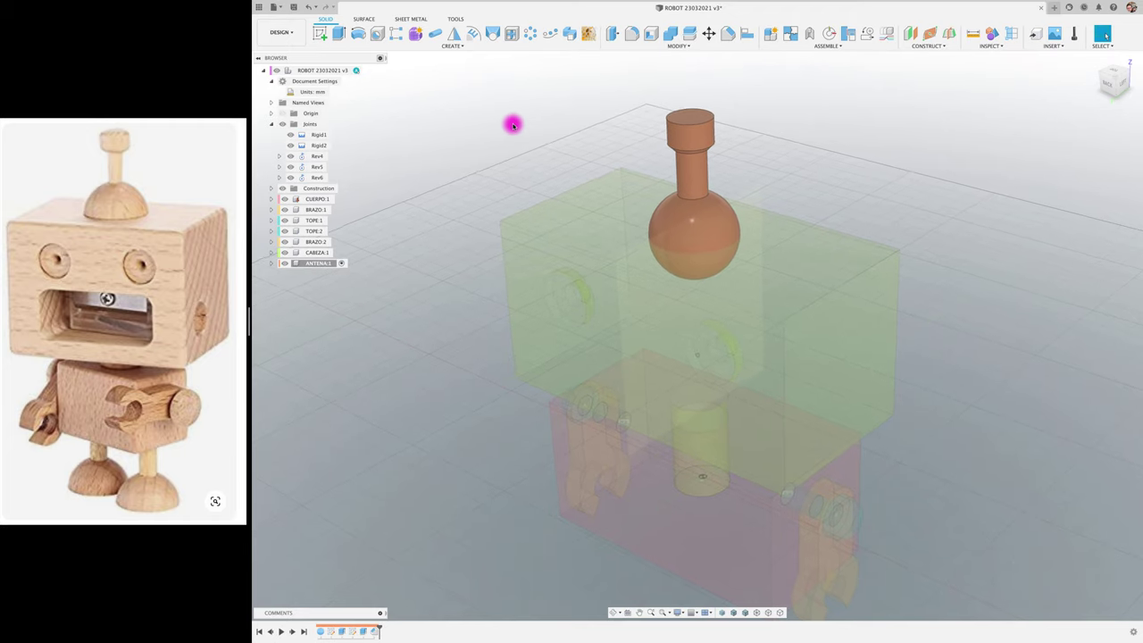
scroll(651, 224, down, 3)
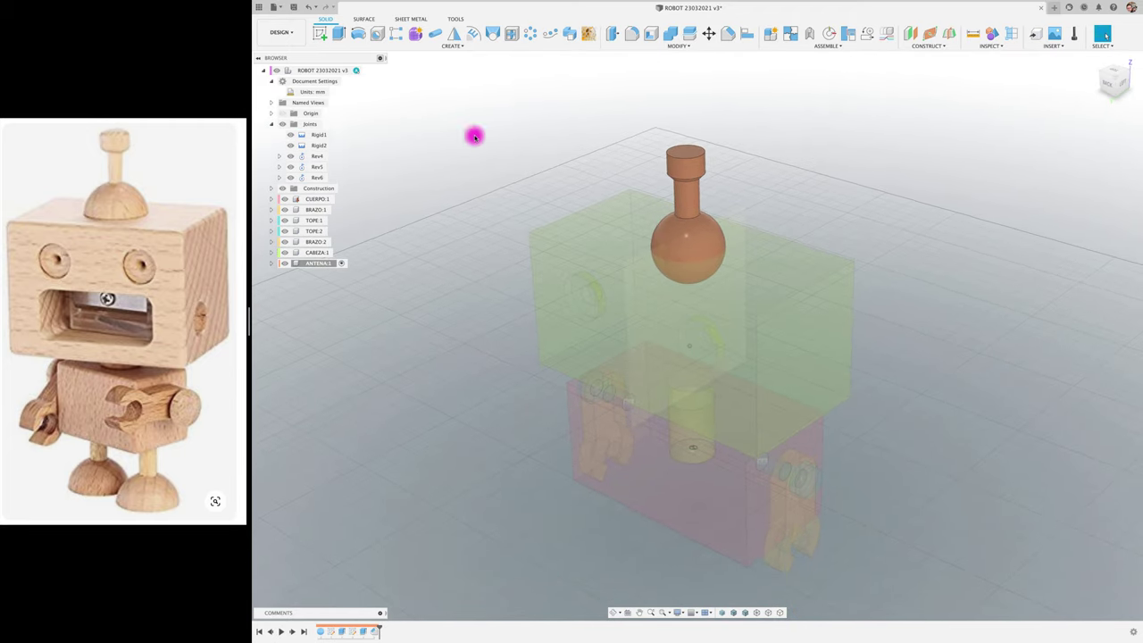
- Run a Combine cut with the antenna as target and the head block as tool
click(356, 70)
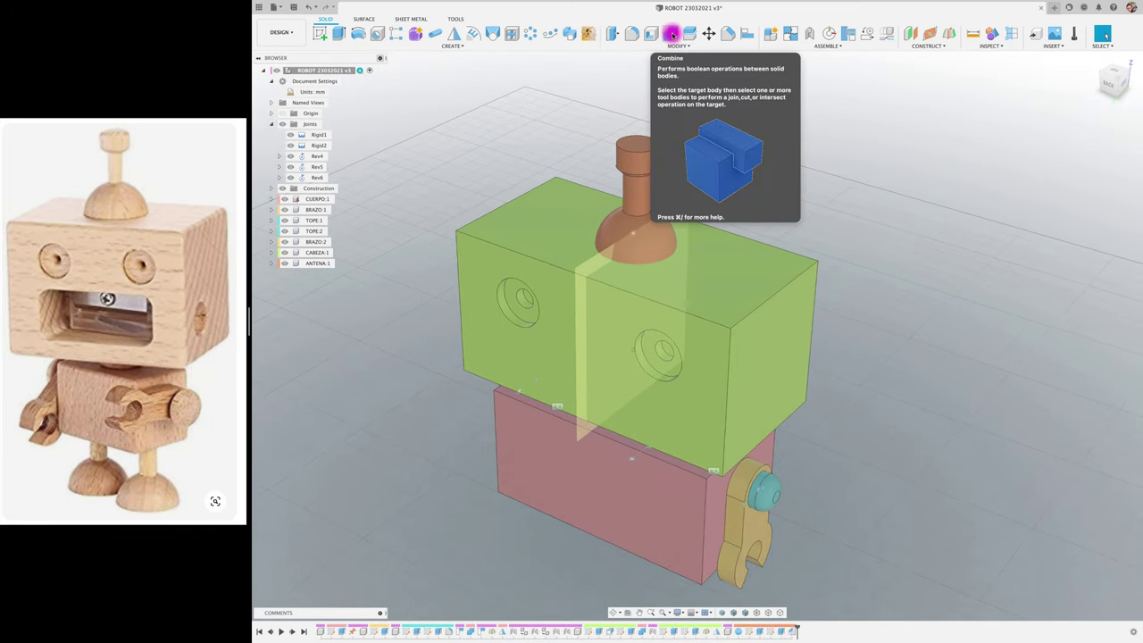
click(672, 34)
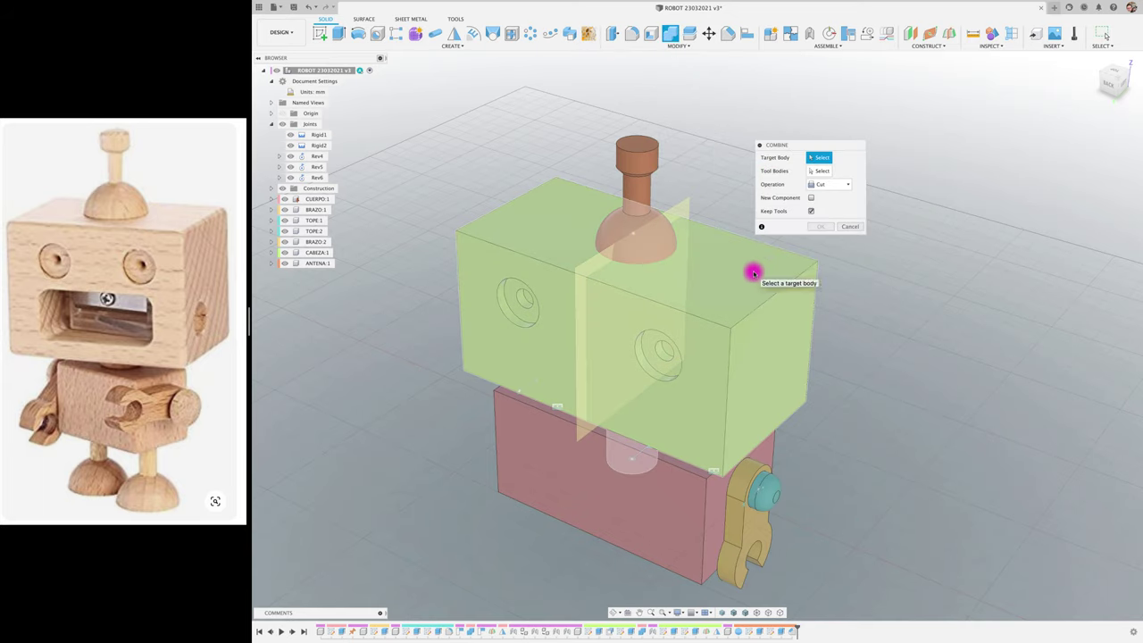
click(643, 189)
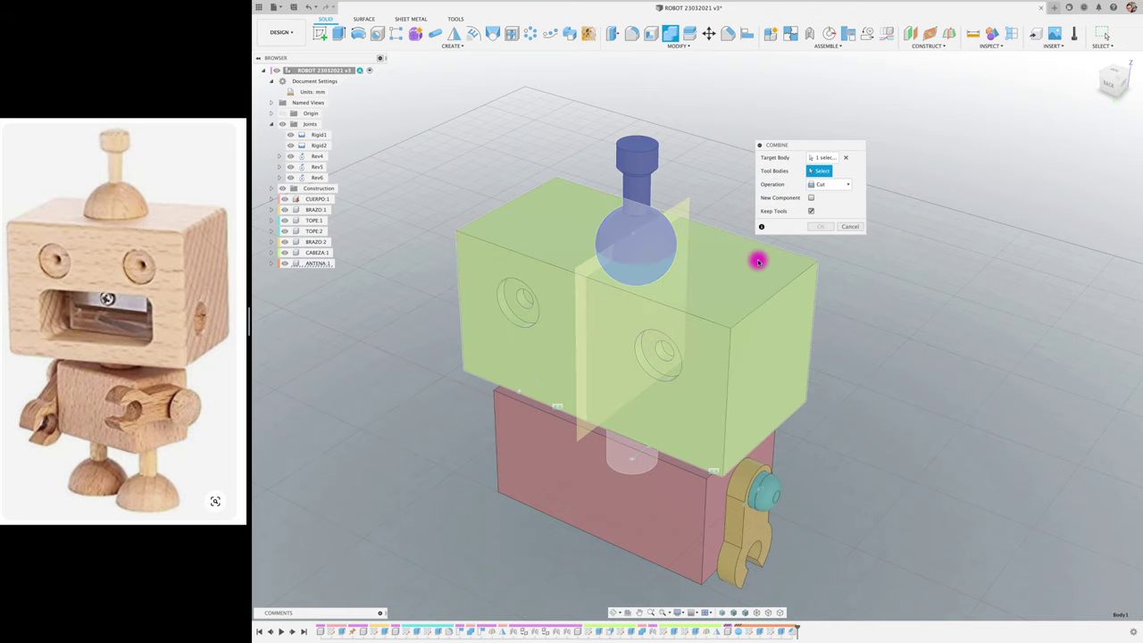
click(758, 261)
click(817, 228)
mouse_move(684, 201)
mouse_down()
mouse_move(785, 110)
mouse_move(791, 119)
mouse_up()
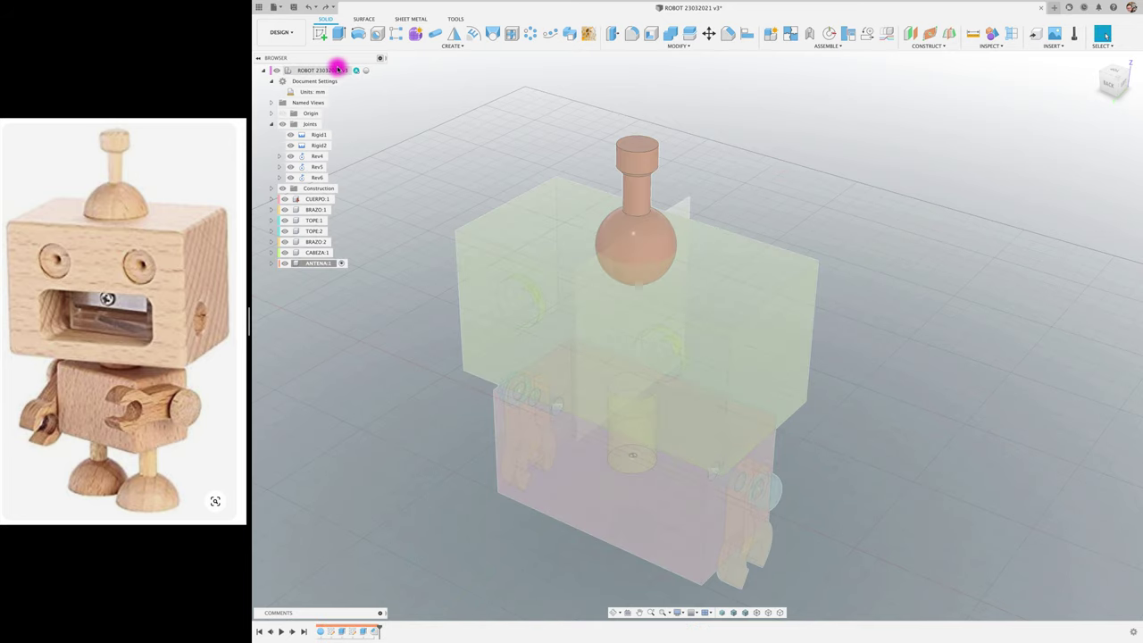
- Redo the Combine cut from the top-level design, keeping the head as tool body
click(365, 70)
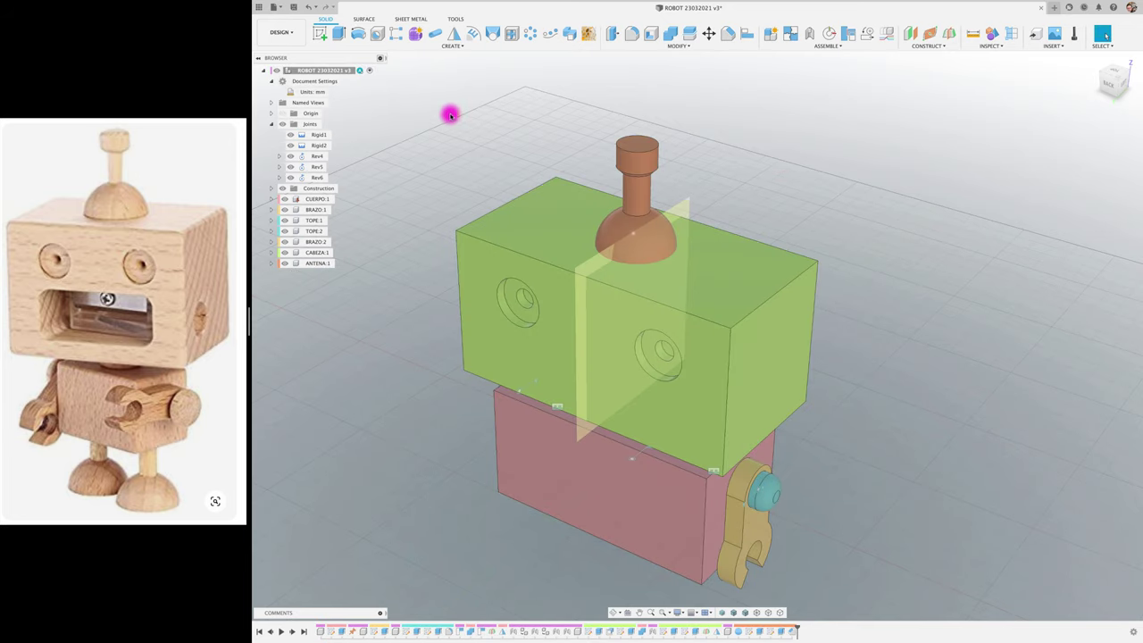
click(669, 34)
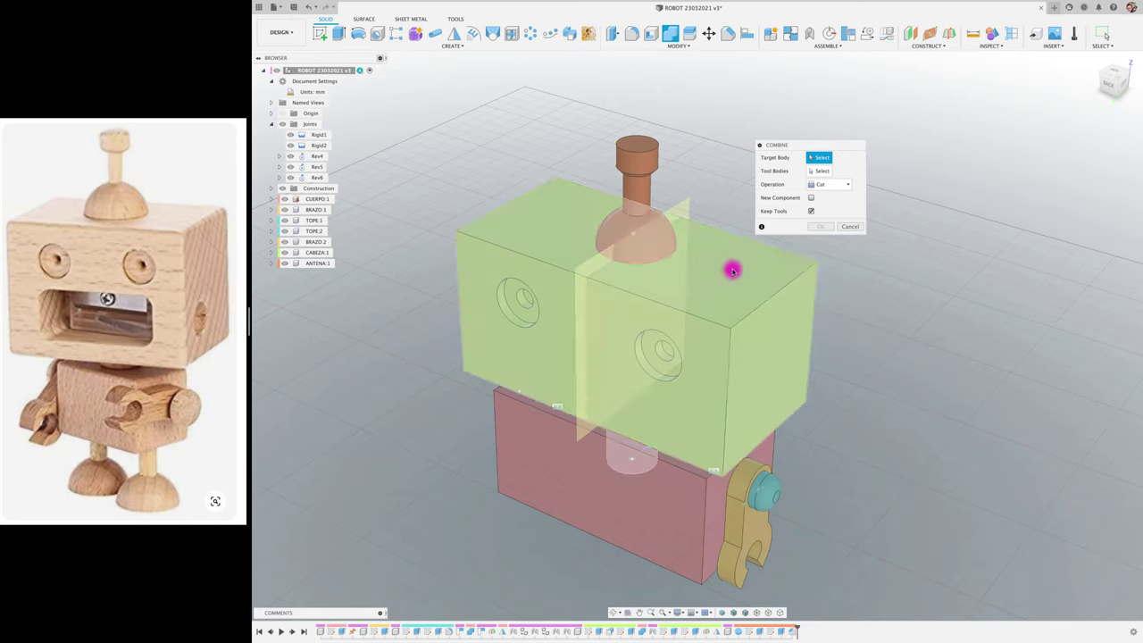
click(640, 184)
click(797, 257)
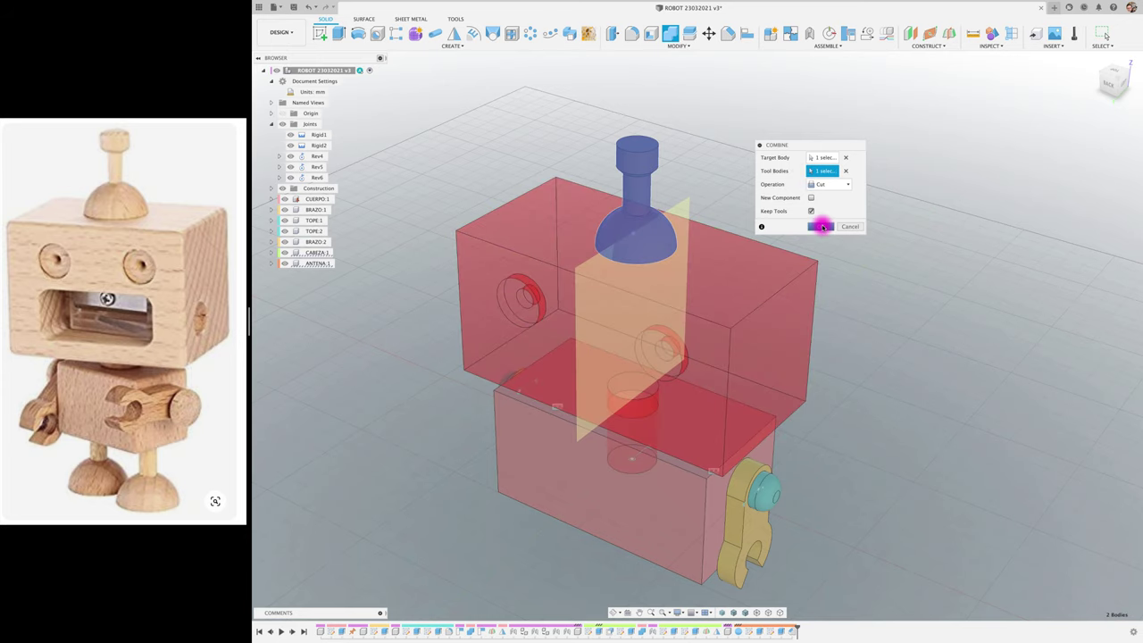
click(821, 226)
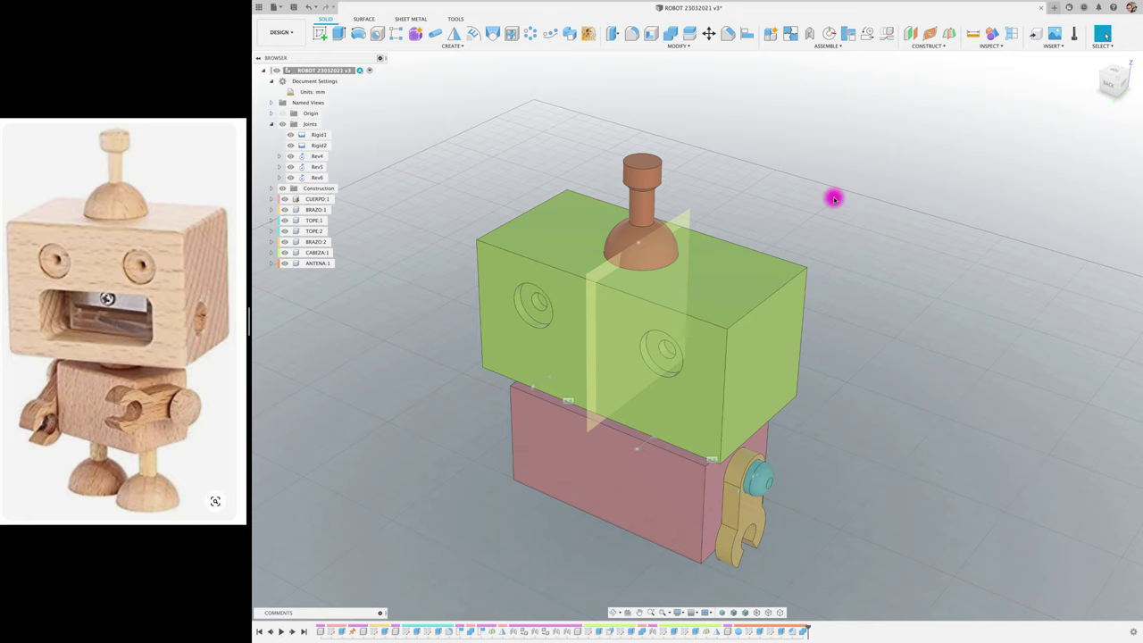
- Join the antenna to the head with rigid as-built joint Rigid7, then test and revert
click(825, 44)
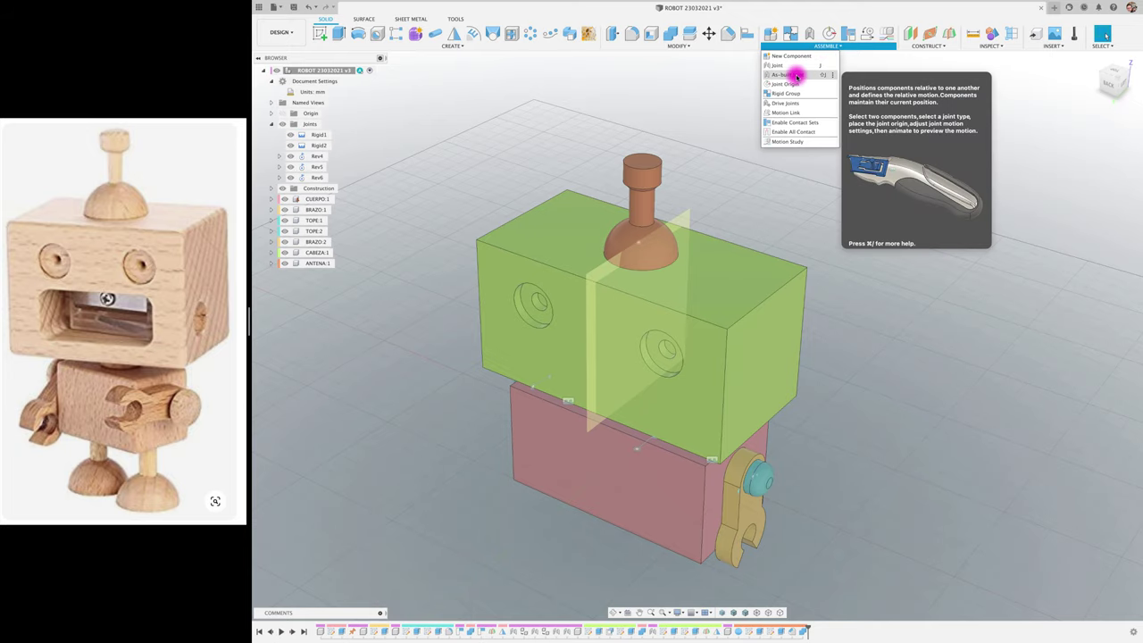
click(797, 75)
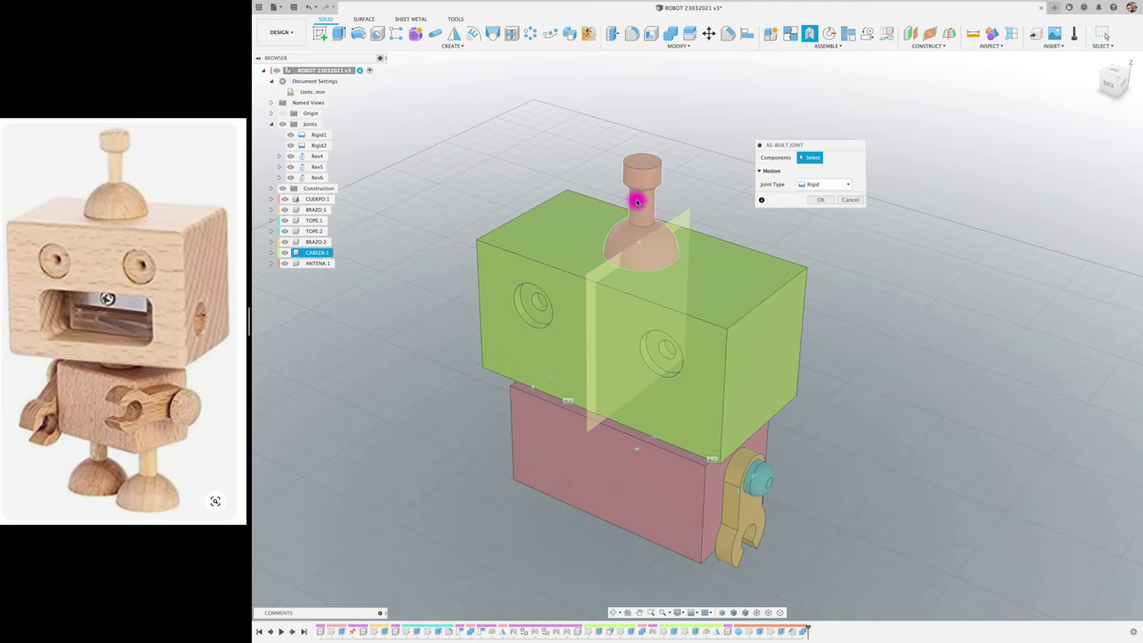
click(646, 211)
click(738, 262)
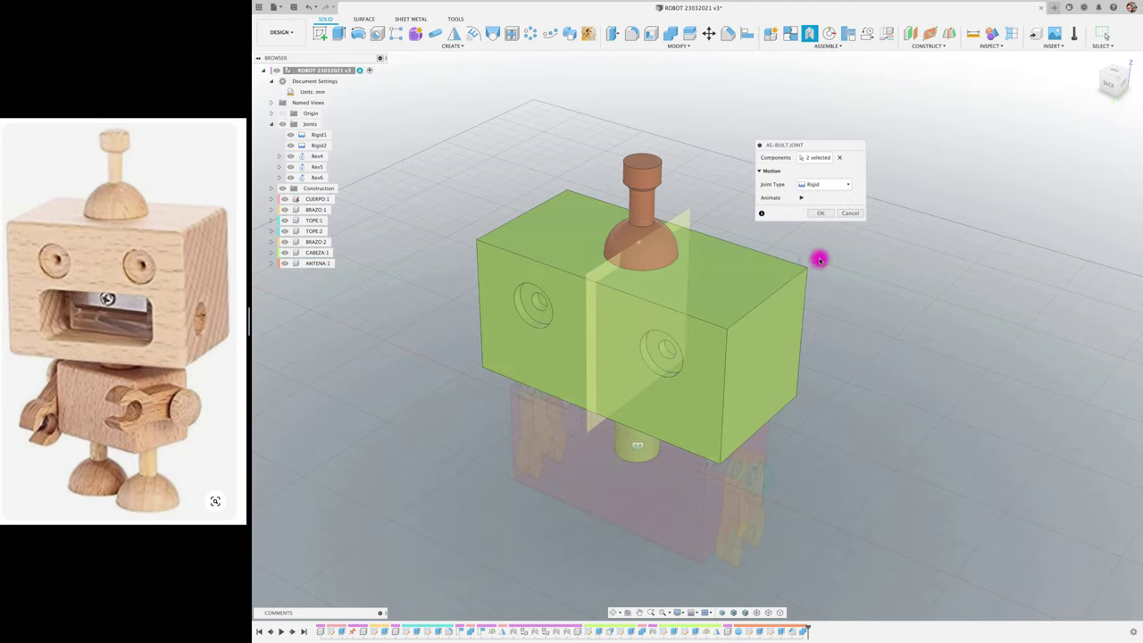
click(825, 212)
shift+middle_drag(806, 223, 748, 182)
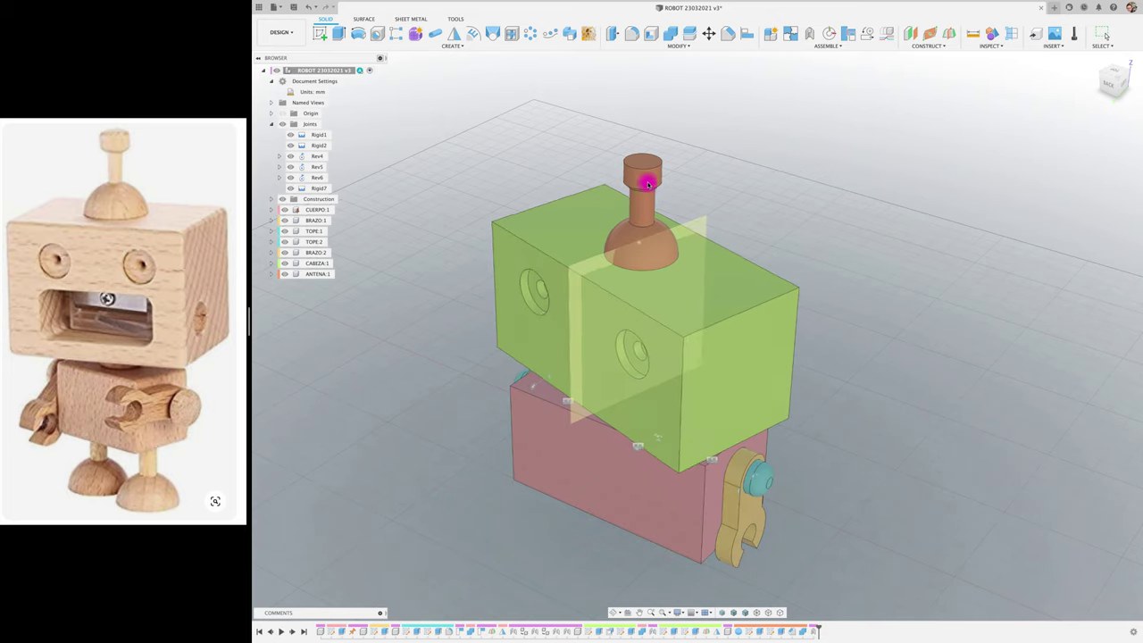
mouse_move(747, 182)
mouse_down()
mouse_move(658, 295)
mouse_move(773, 242)
mouse_move(907, 134)
mouse_up()
click(1122, 45)
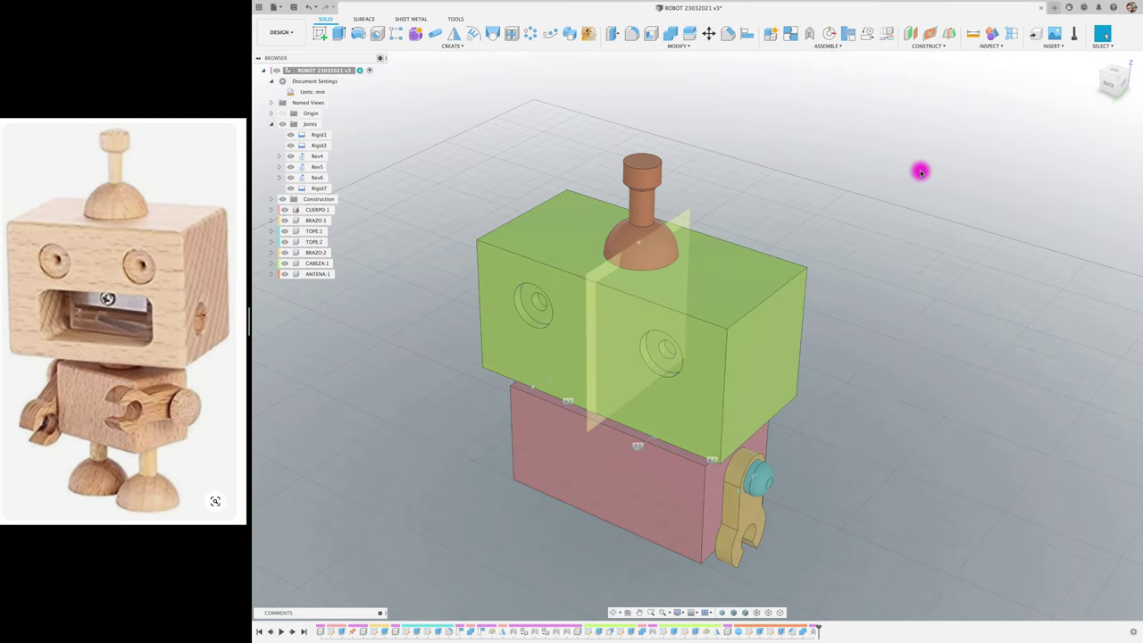
- Fillet the four long edges of the green head block to soften its corners
click(633, 38)
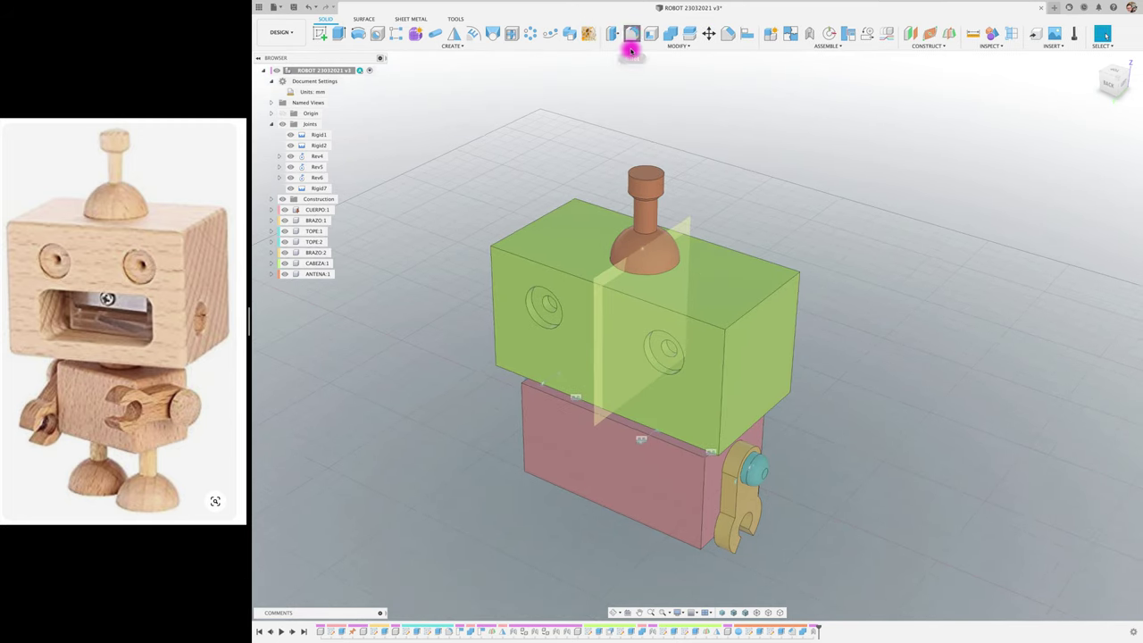
click(753, 310)
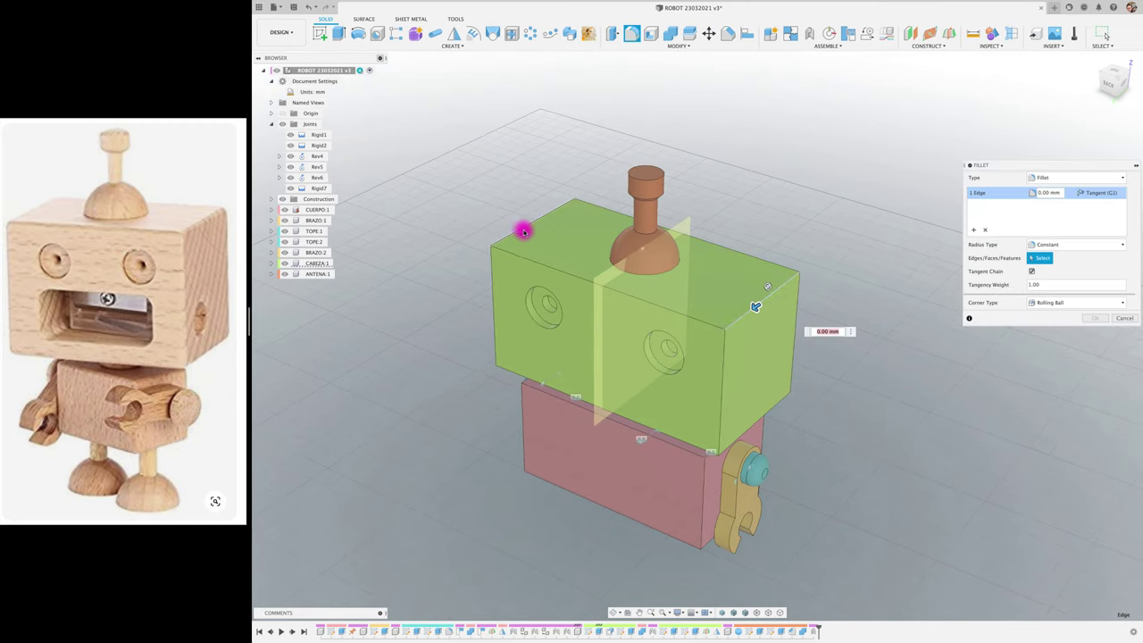
click(524, 227)
click(501, 360)
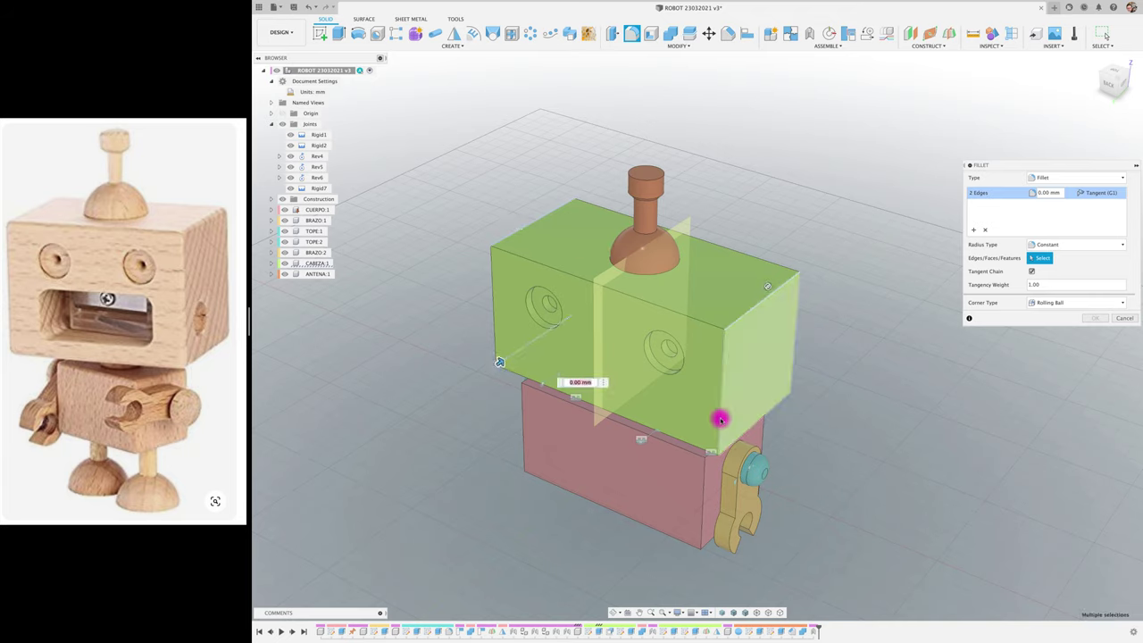
click(760, 419)
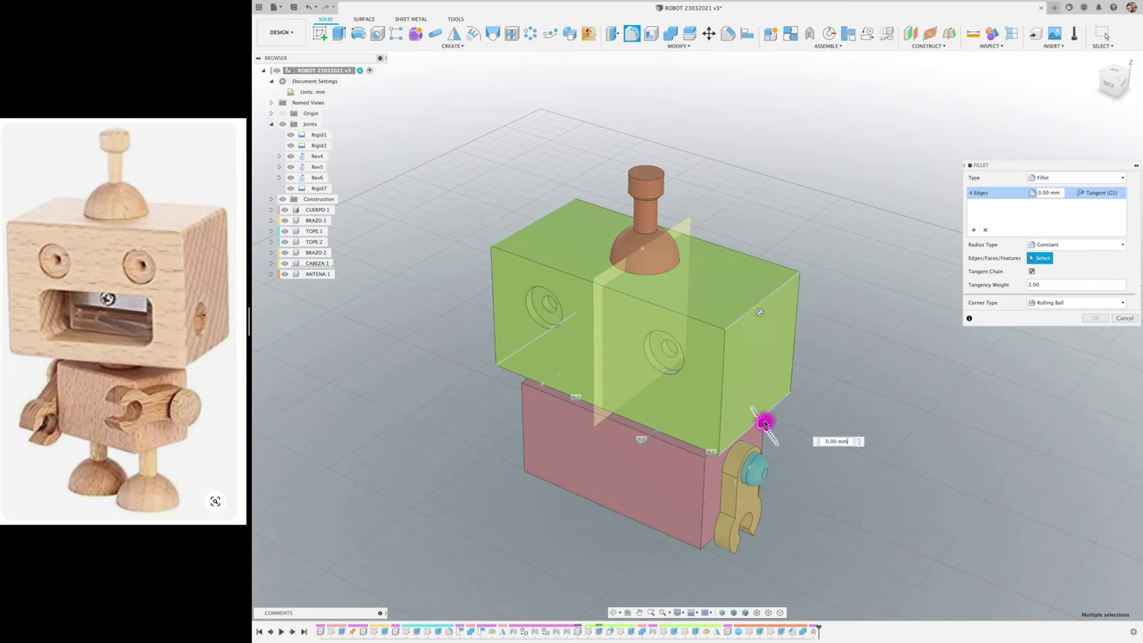
drag(757, 415, 839, 417)
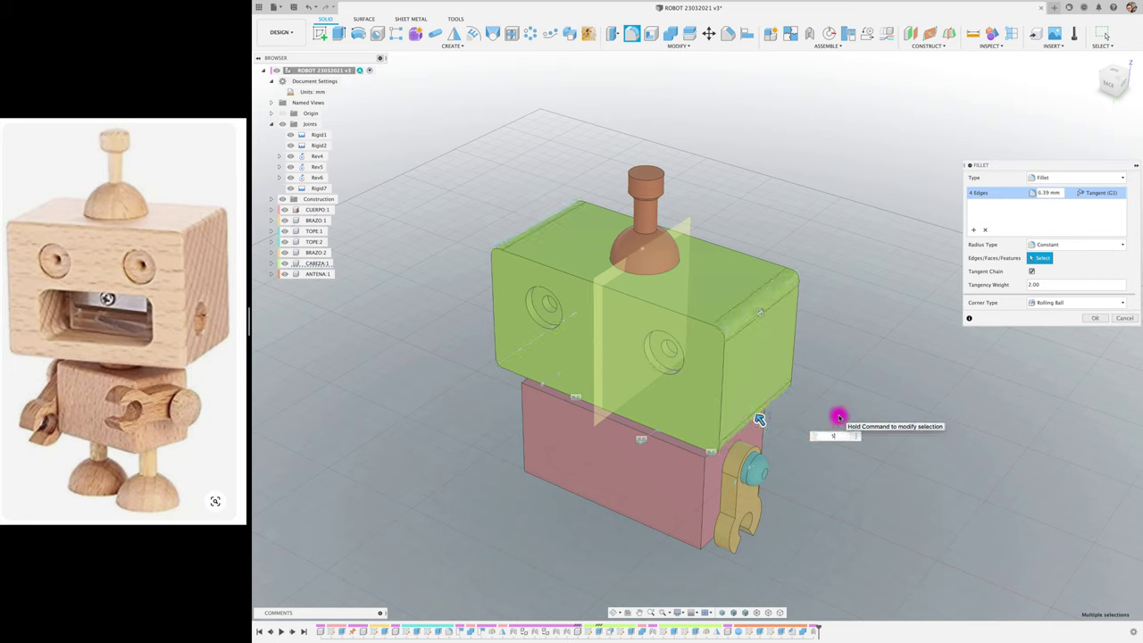
click(1099, 319)
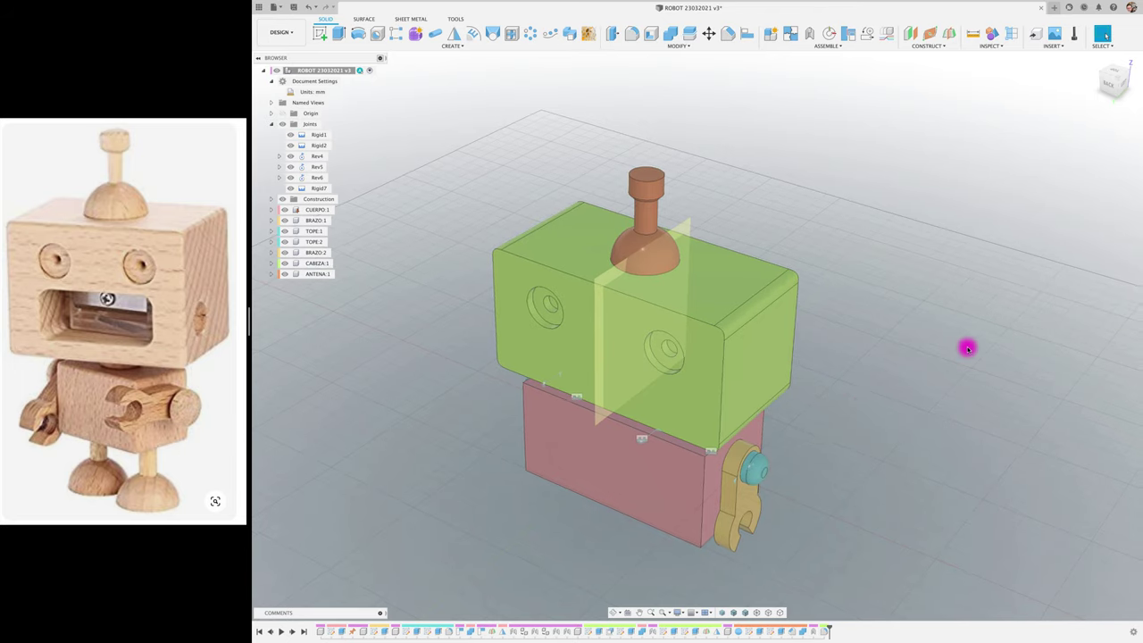
shift+middle_drag(970, 341, 628, 365)
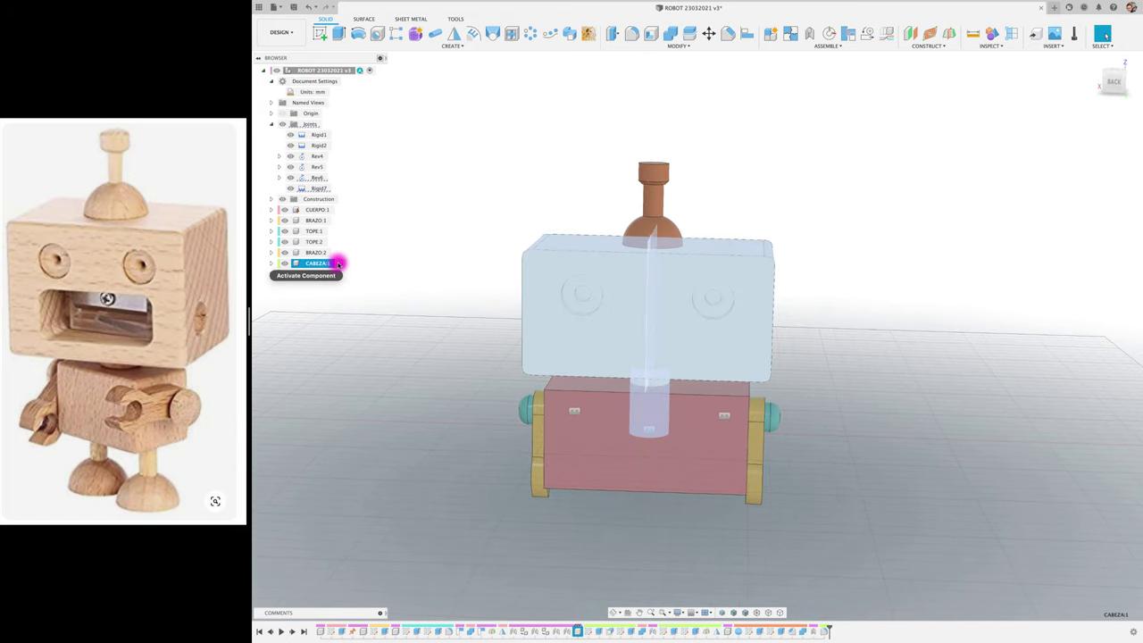
- Activate CABEZA:1 and start a sketch on the head's front face, viewed head-on
click(338, 263)
click(319, 33)
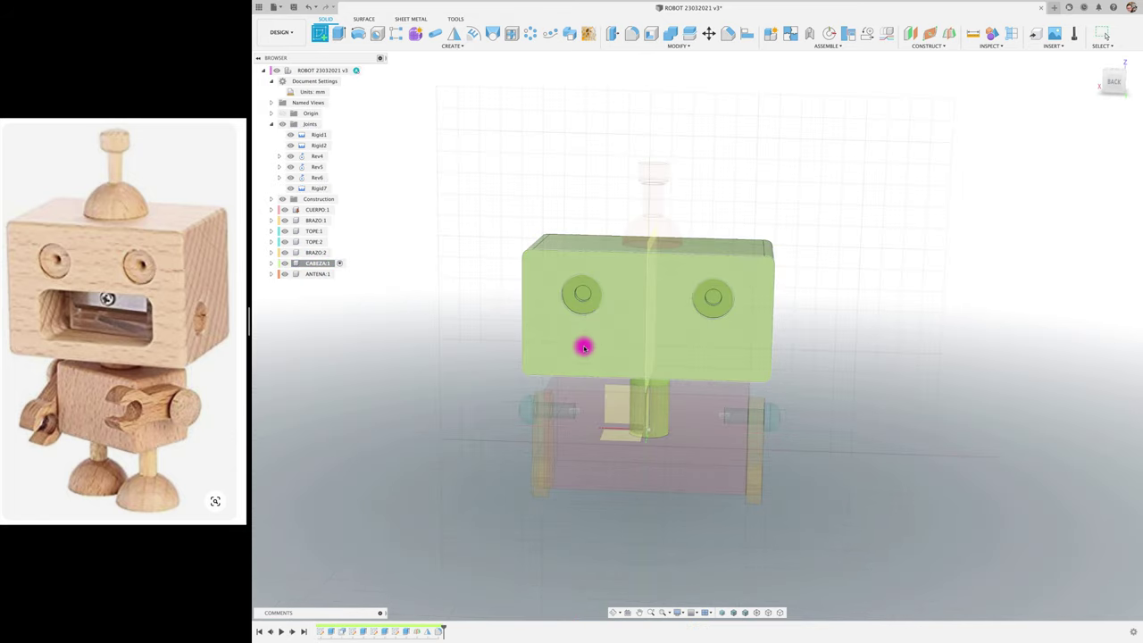
click(587, 350)
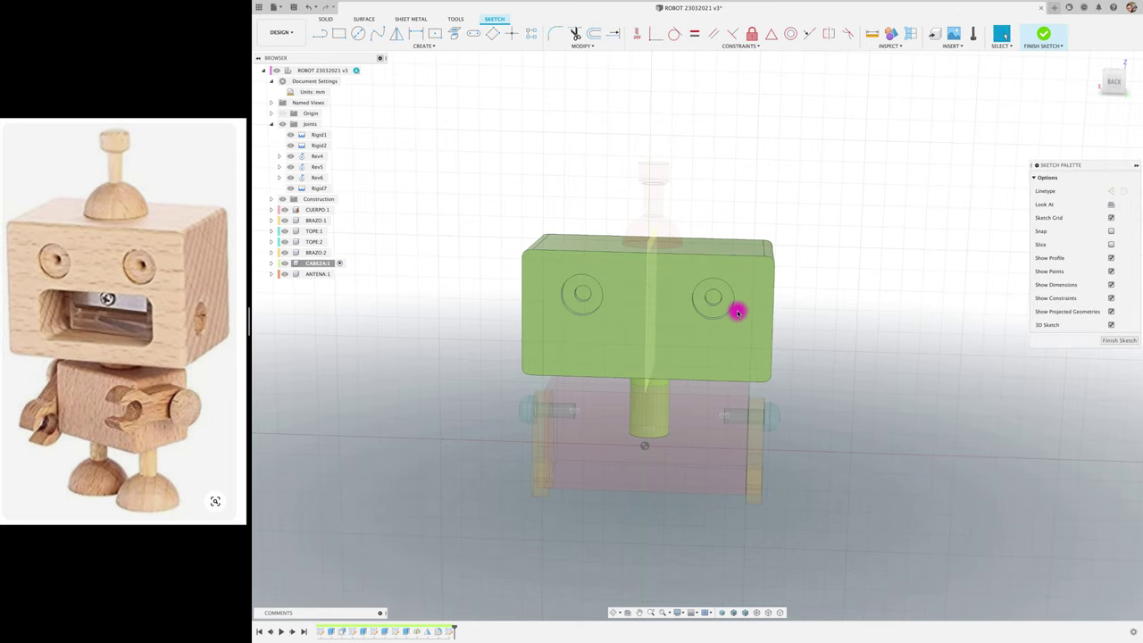
click(1114, 85)
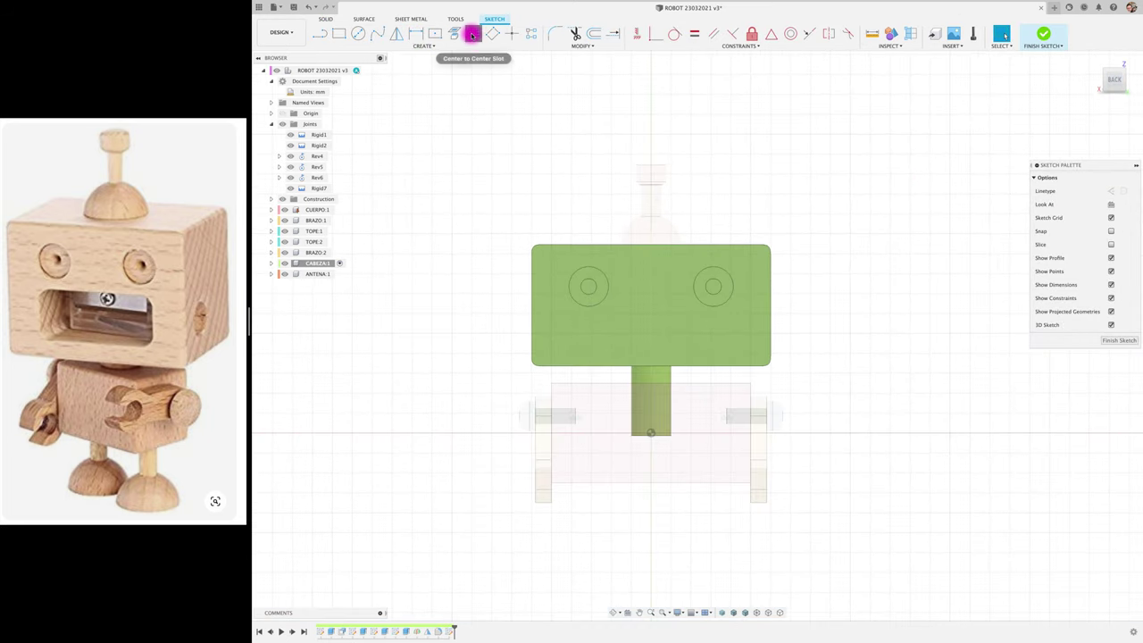
click(472, 34)
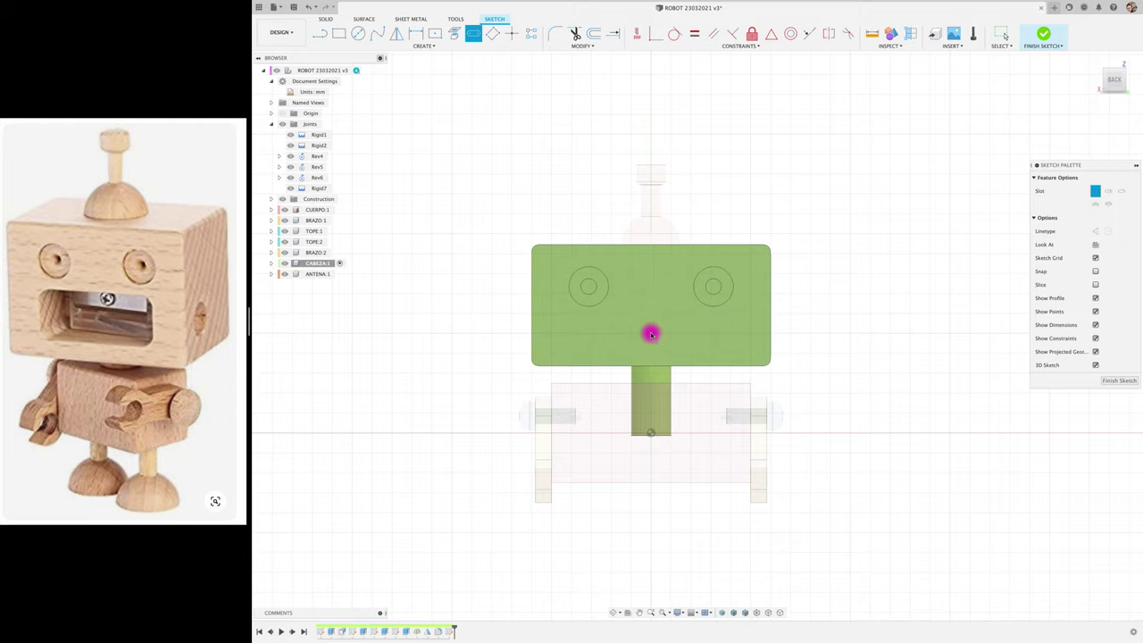
click(651, 334)
click(724, 327)
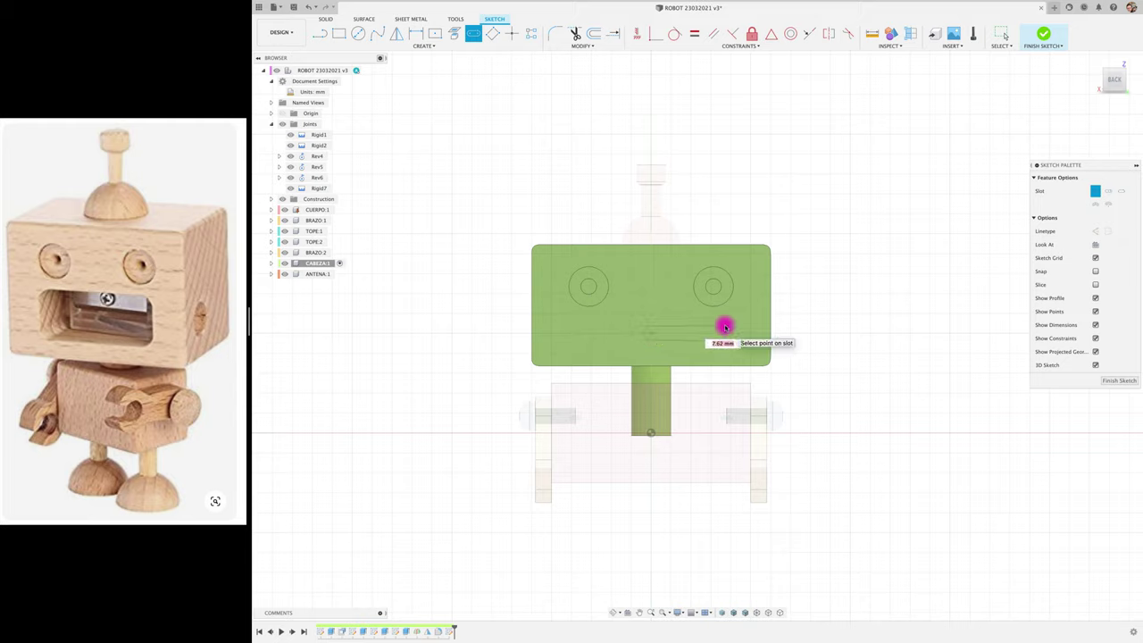
key(Escape)
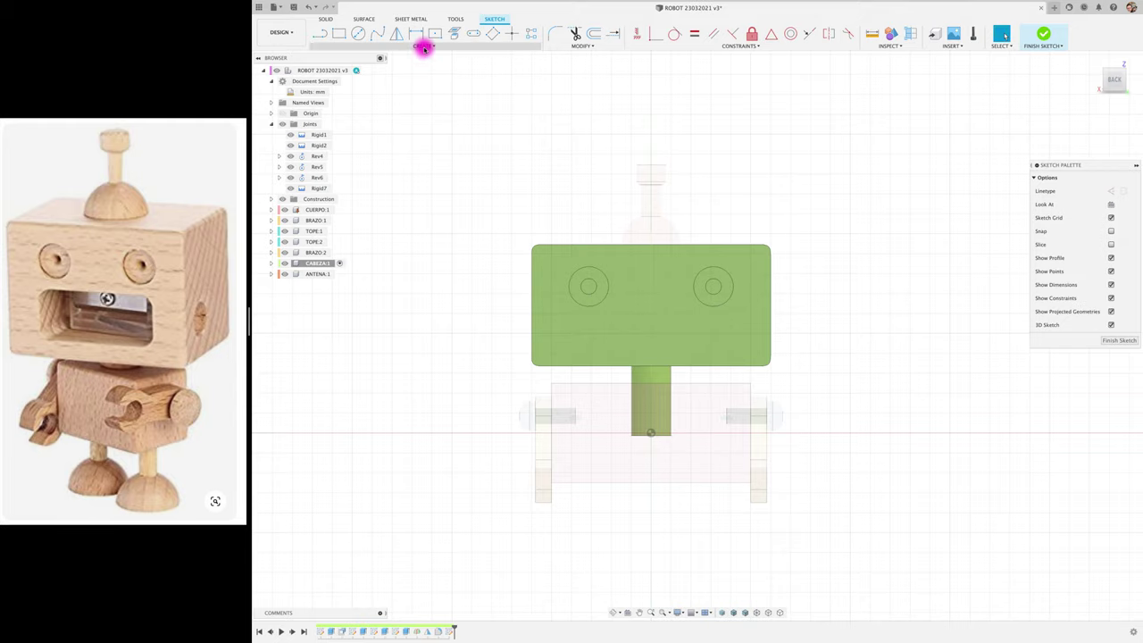
- Draw a vertical centerline from the head's top edge down to its middle
click(421, 45)
mouse_move(357, 111)
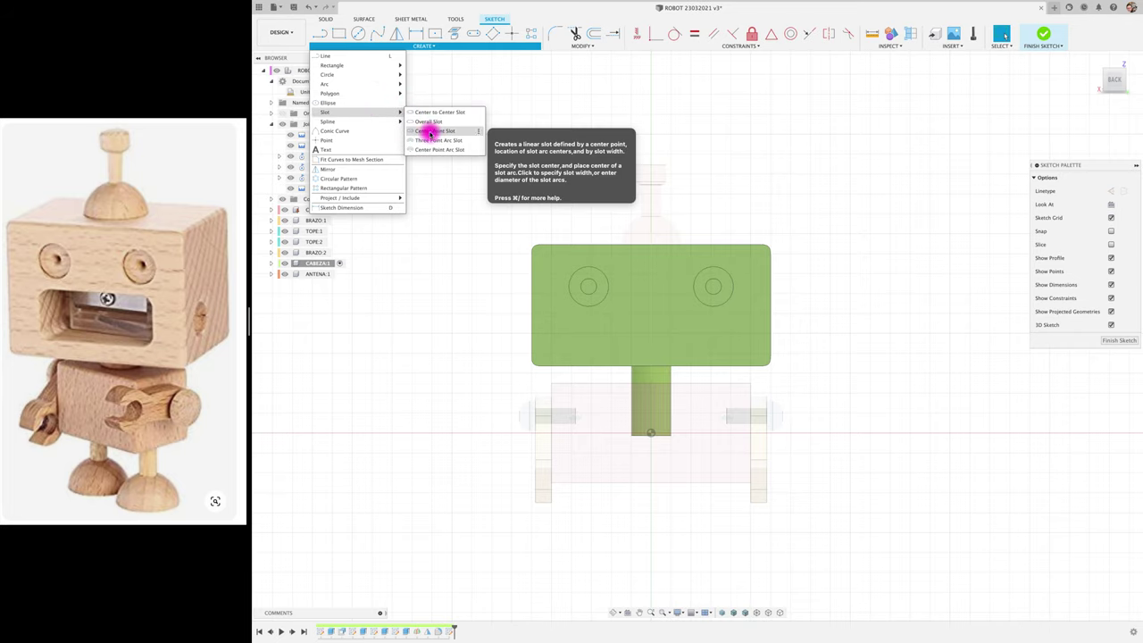
click(429, 132)
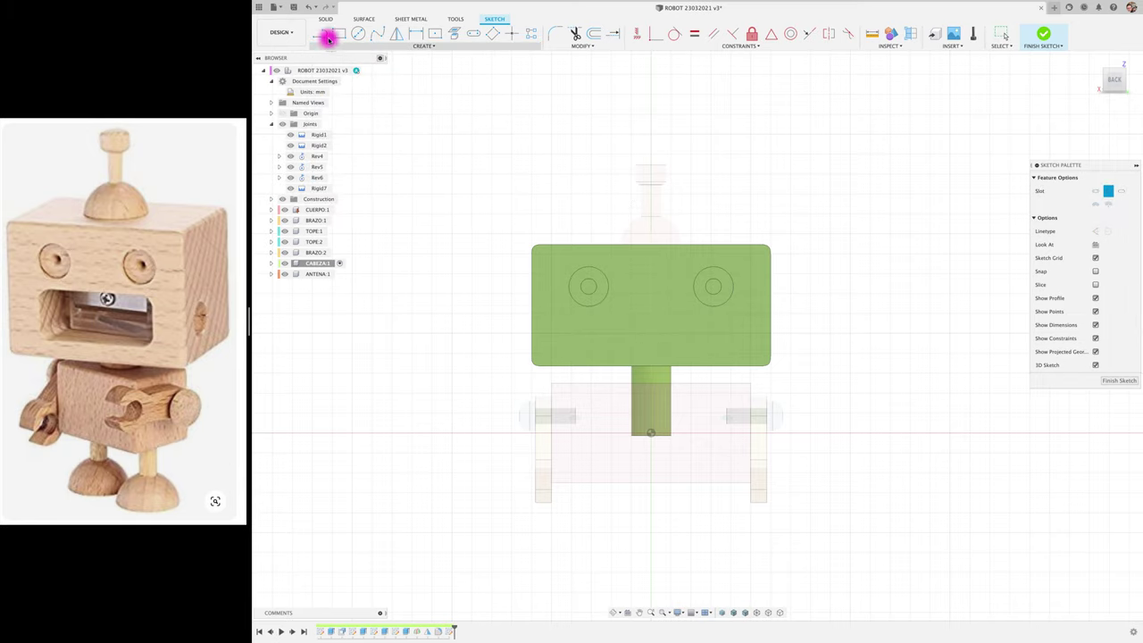
click(319, 33)
click(651, 246)
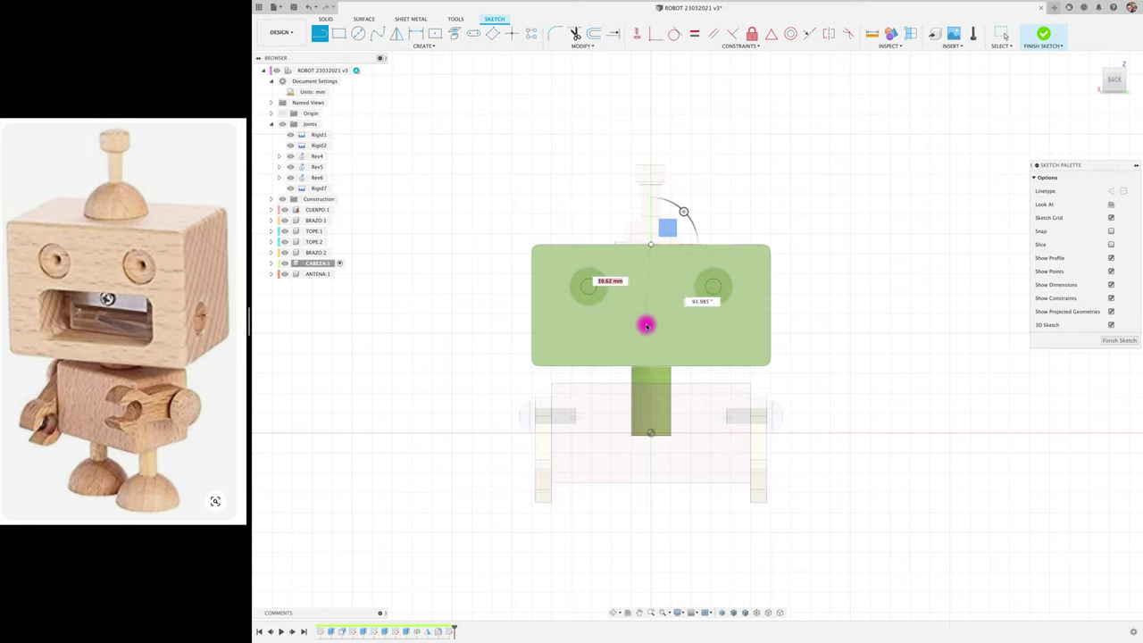
click(652, 336)
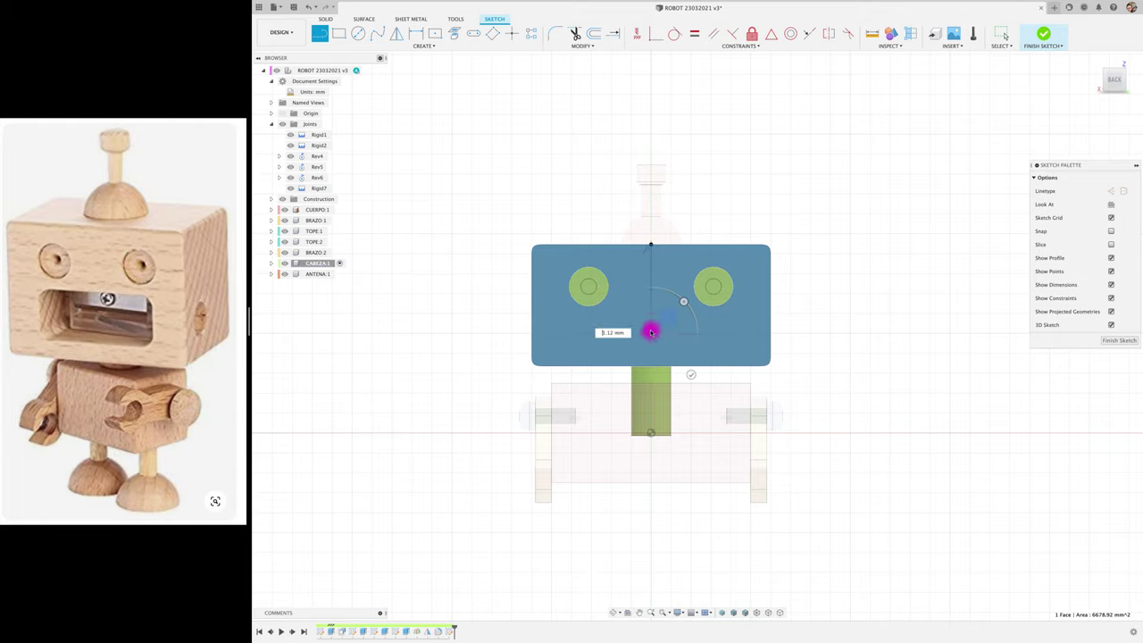
key(Escape)
click(1124, 189)
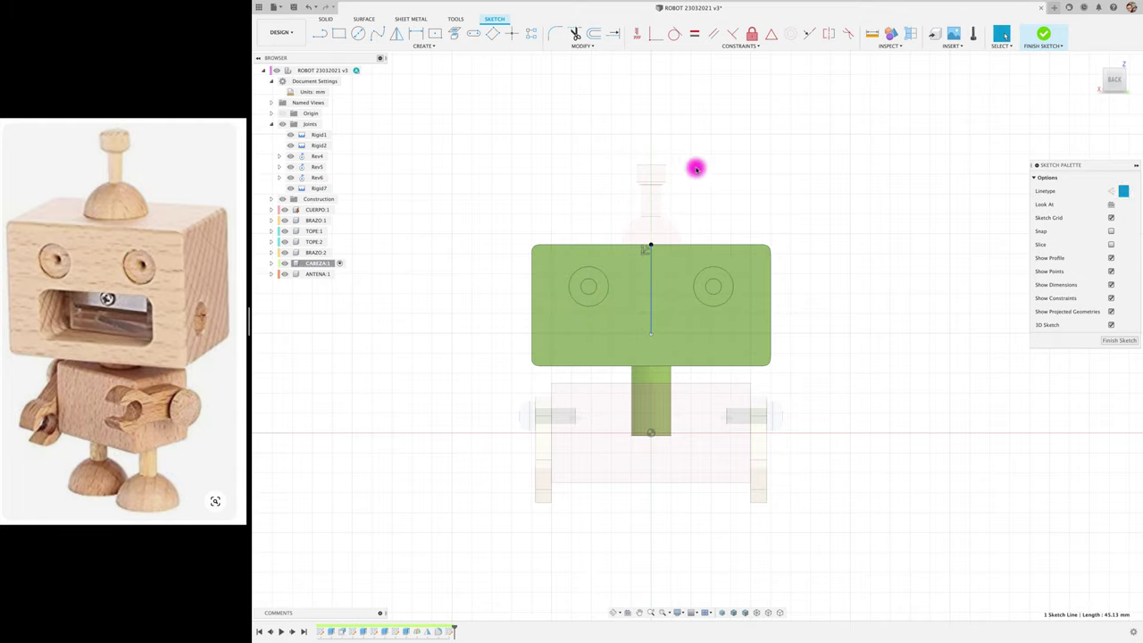
- Draw a horizontal center-point slot on the centerline for the mouth
click(418, 45)
mouse_move(356, 112)
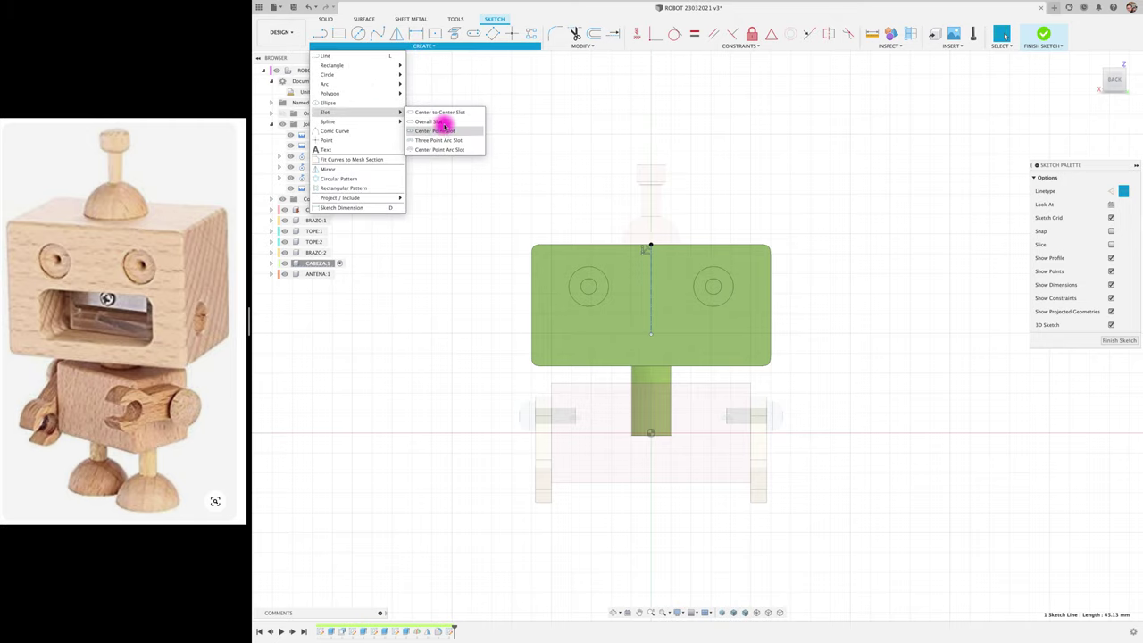
click(438, 130)
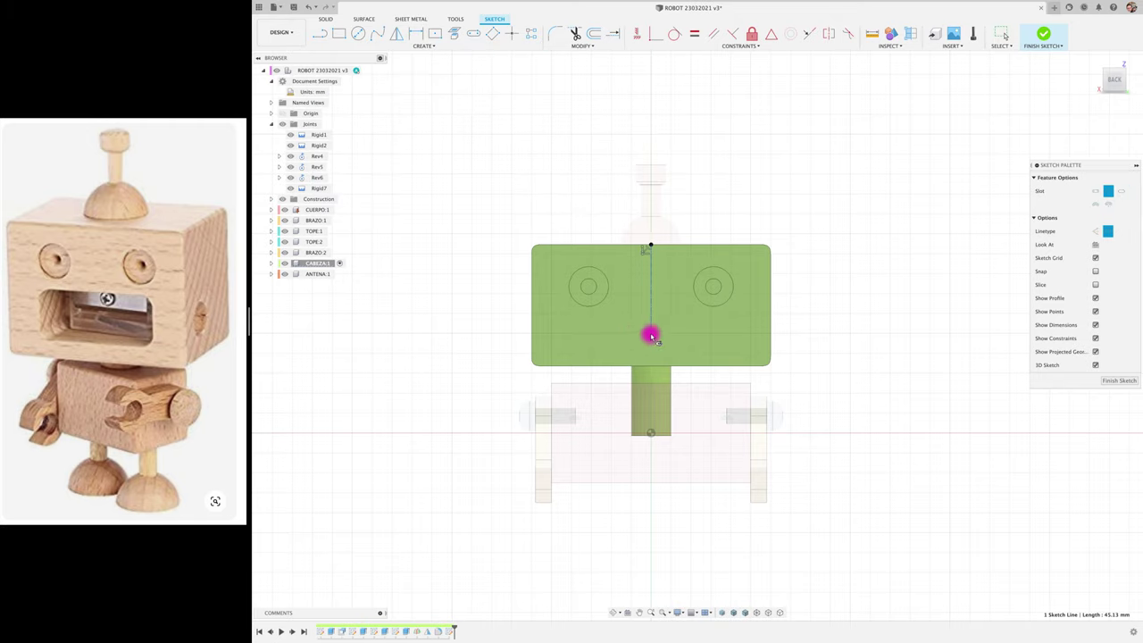
click(651, 335)
click(699, 334)
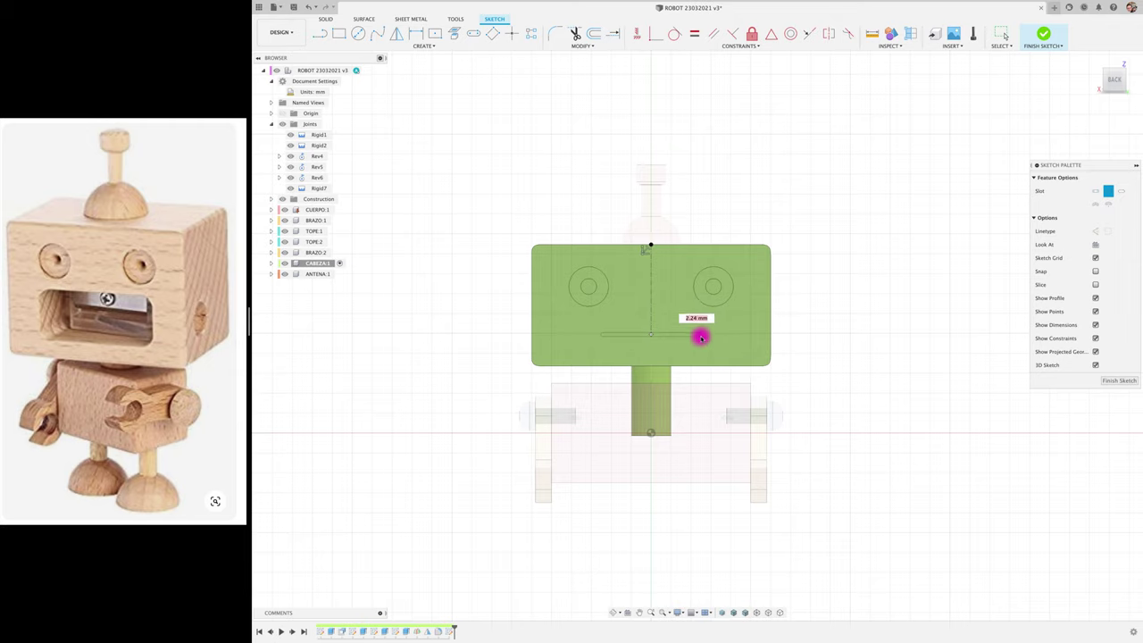
click(704, 351)
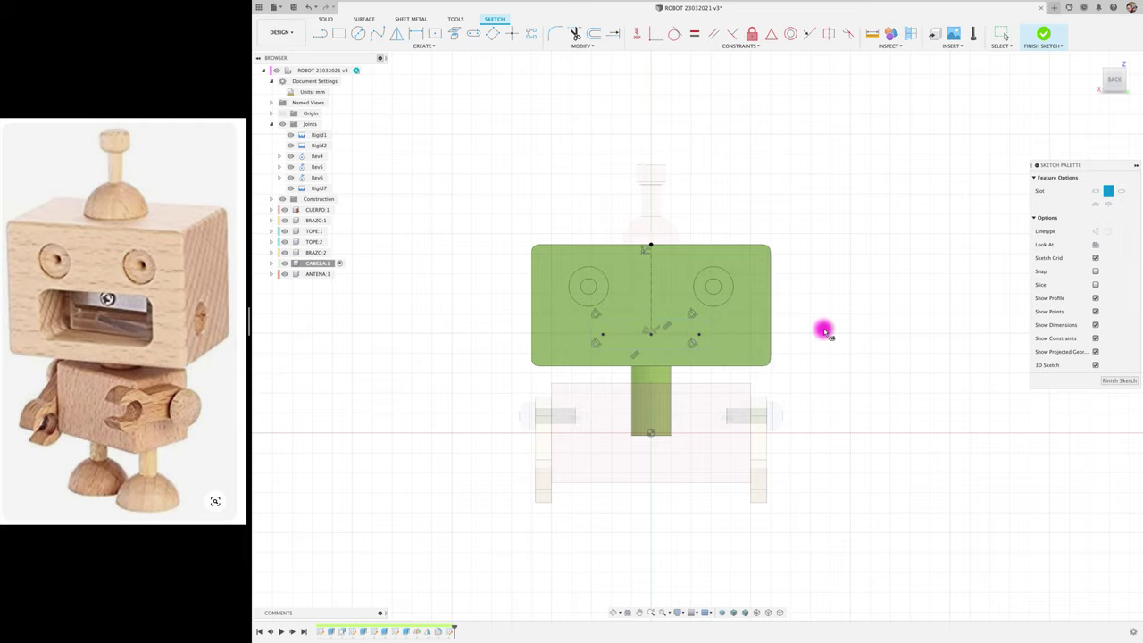
key(F6)
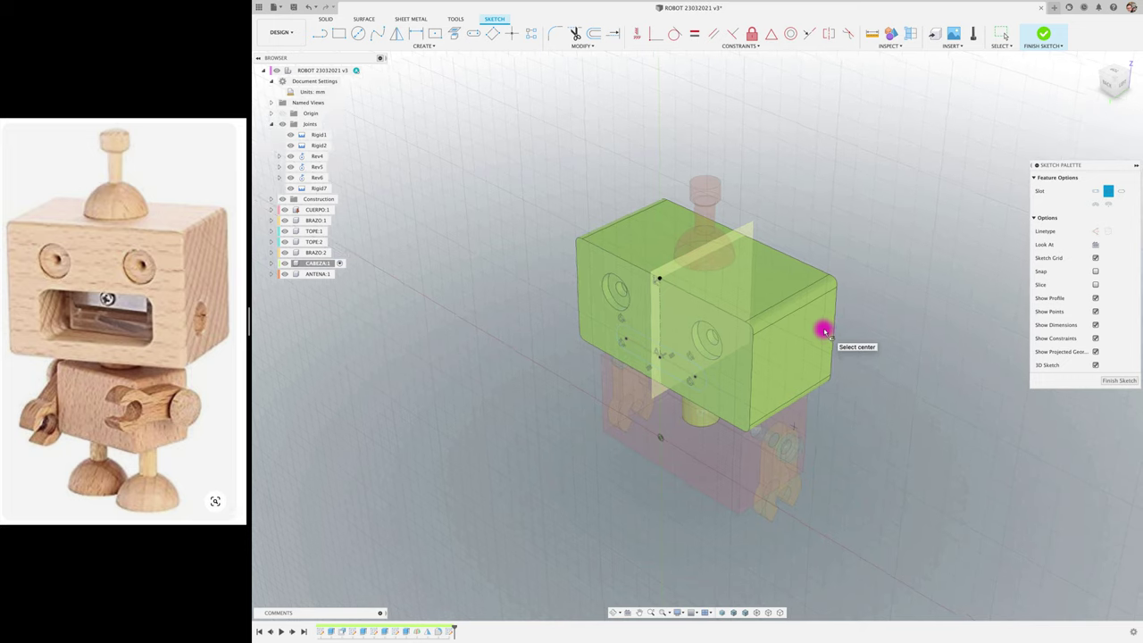
- Dimension the mouth slot to 48 mm length and 6 mm end diameter
key(e)
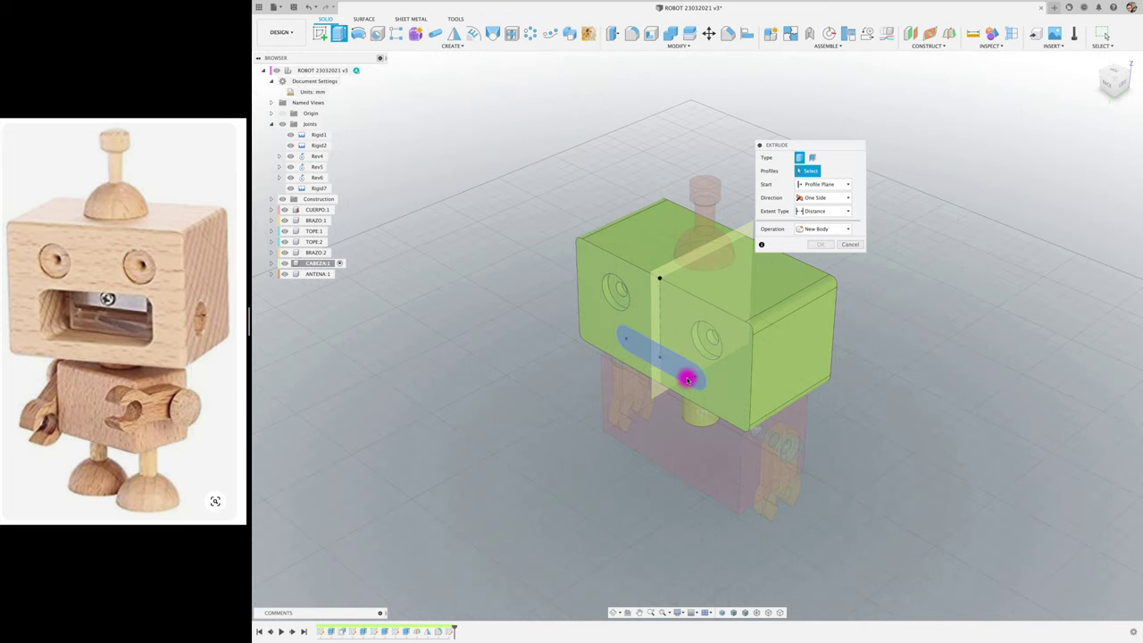
click(687, 380)
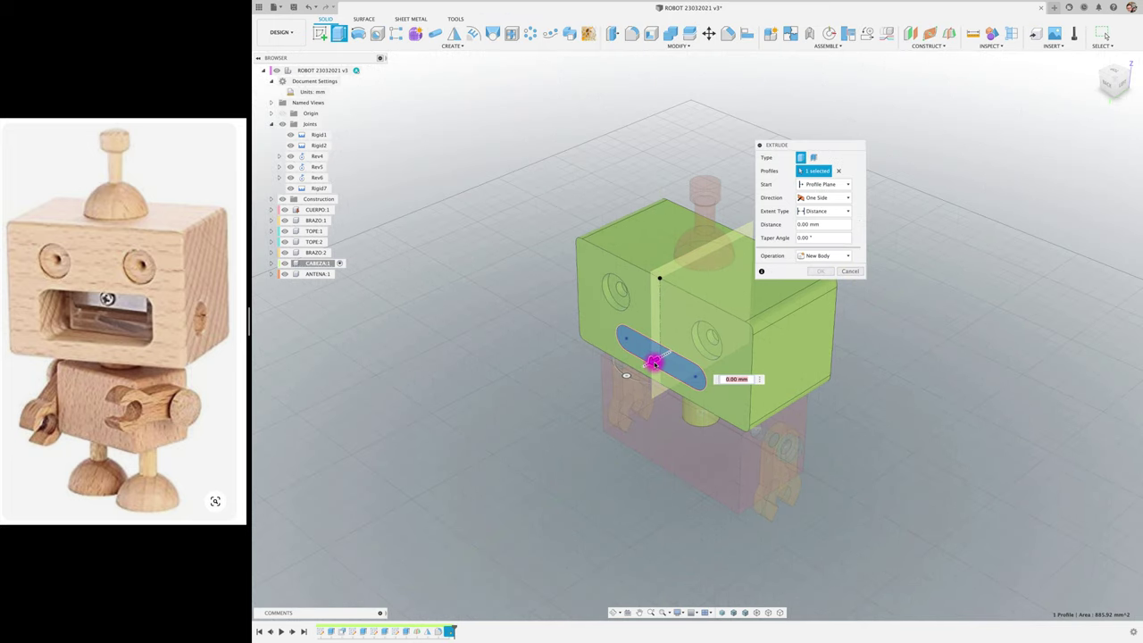
key(Escape)
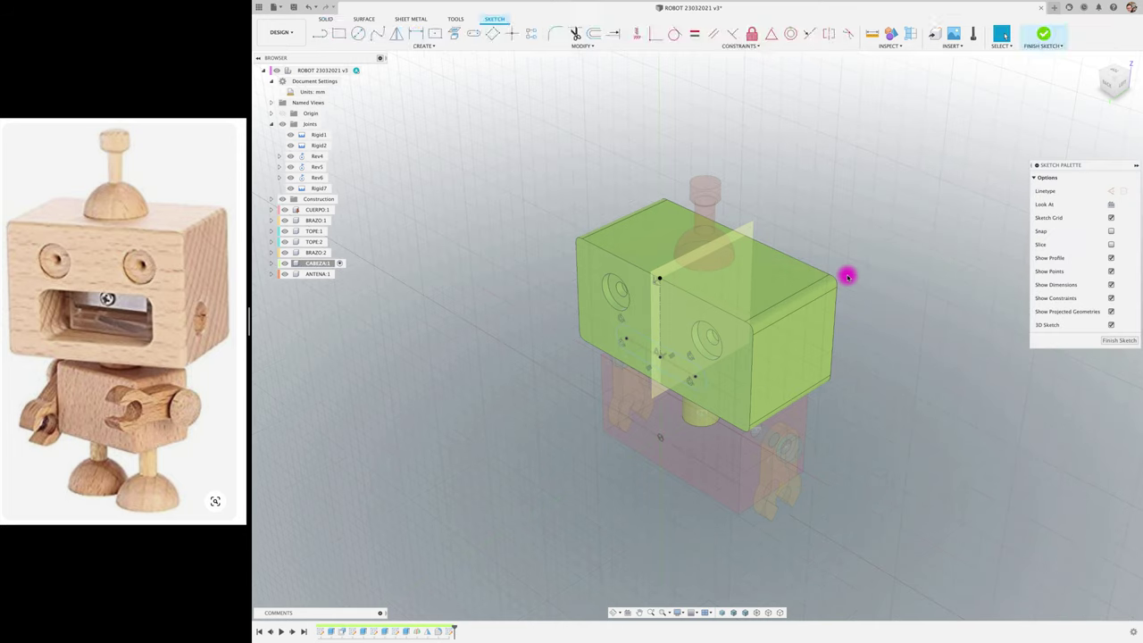
key(p)
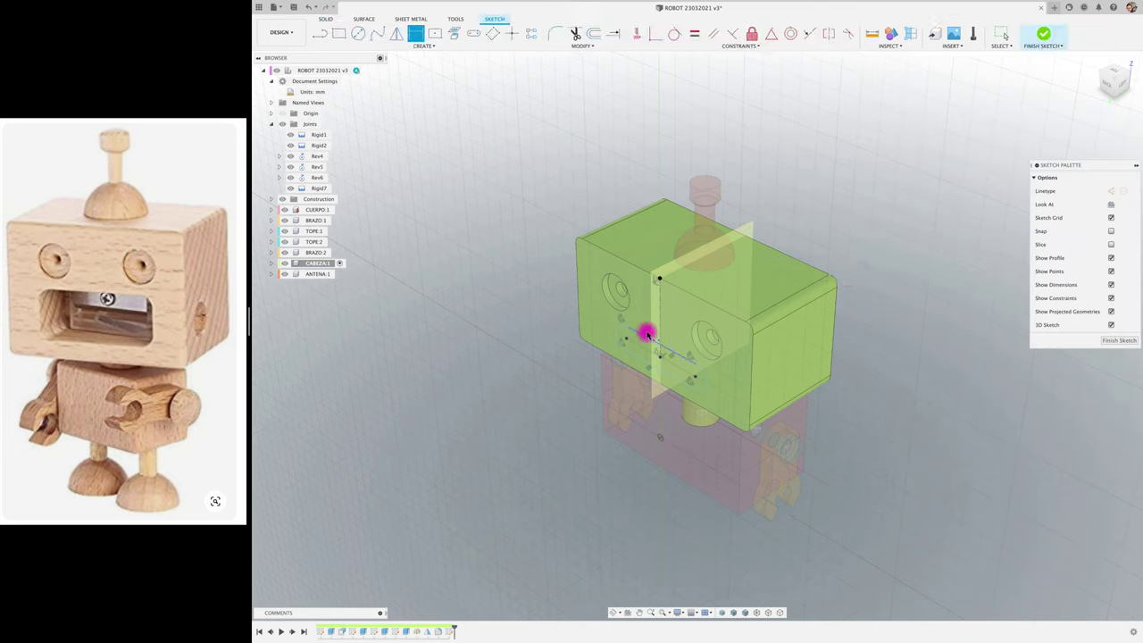
key(d)
click(647, 327)
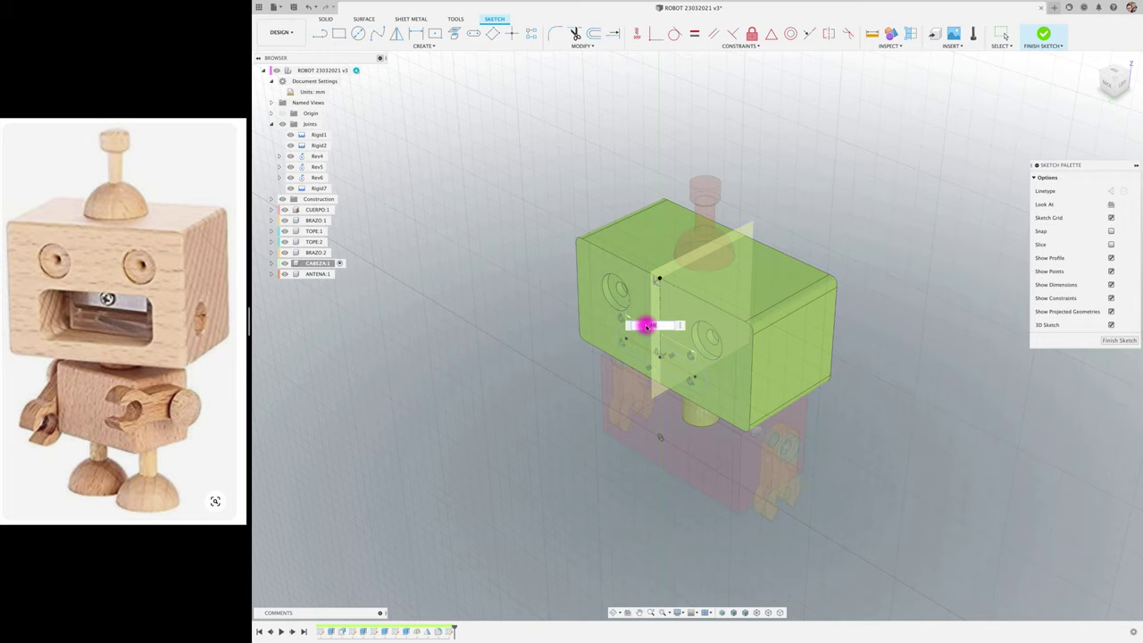
text(48)
key(Return)
key(p)
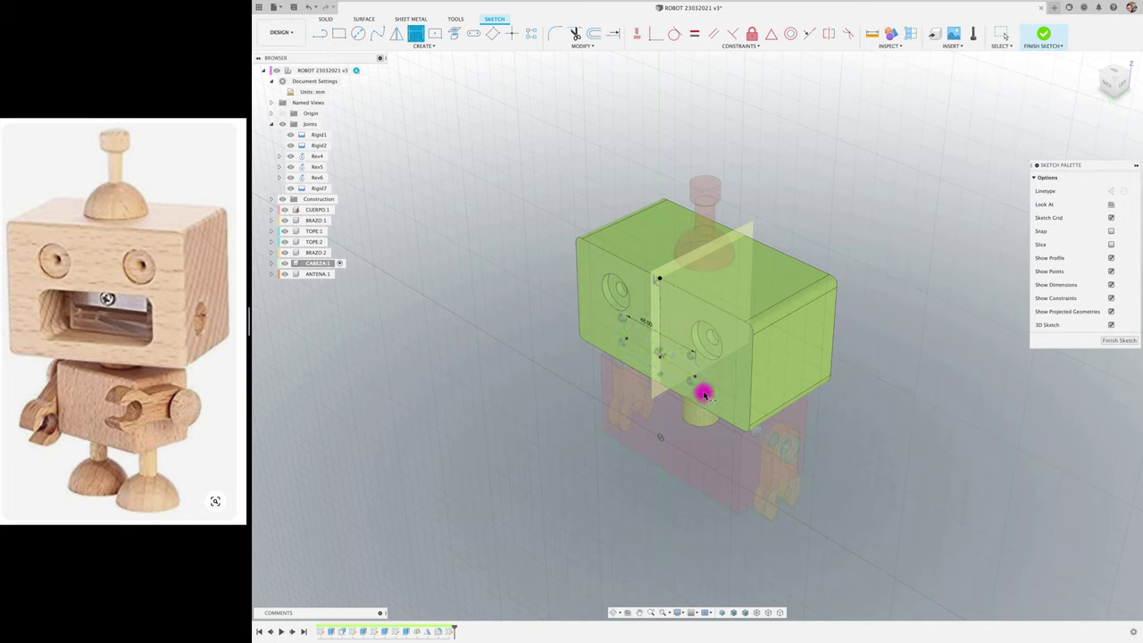
click(708, 404)
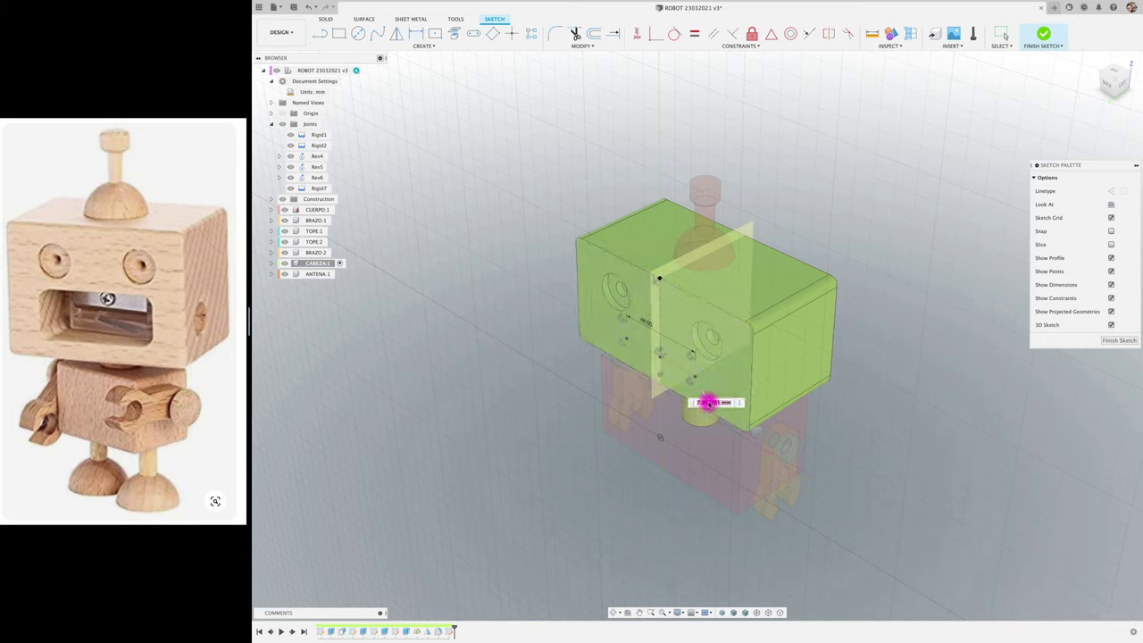
text(6)
key(Return)
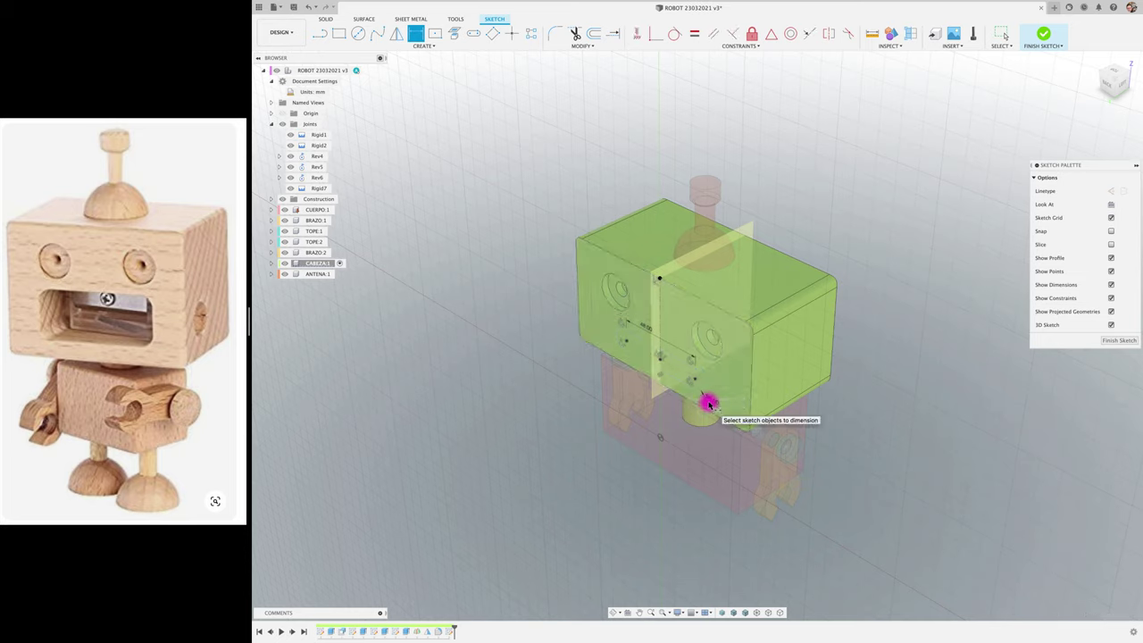
- Extrude-cut the mouth slot 3 mm into the head
key(e)
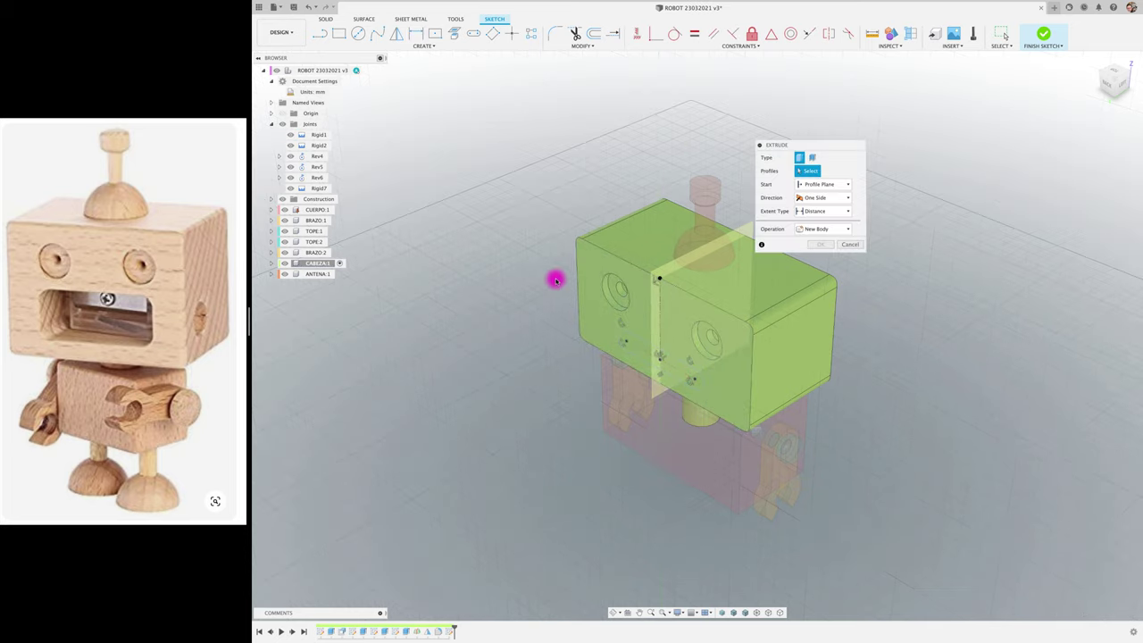
click(640, 346)
click(641, 346)
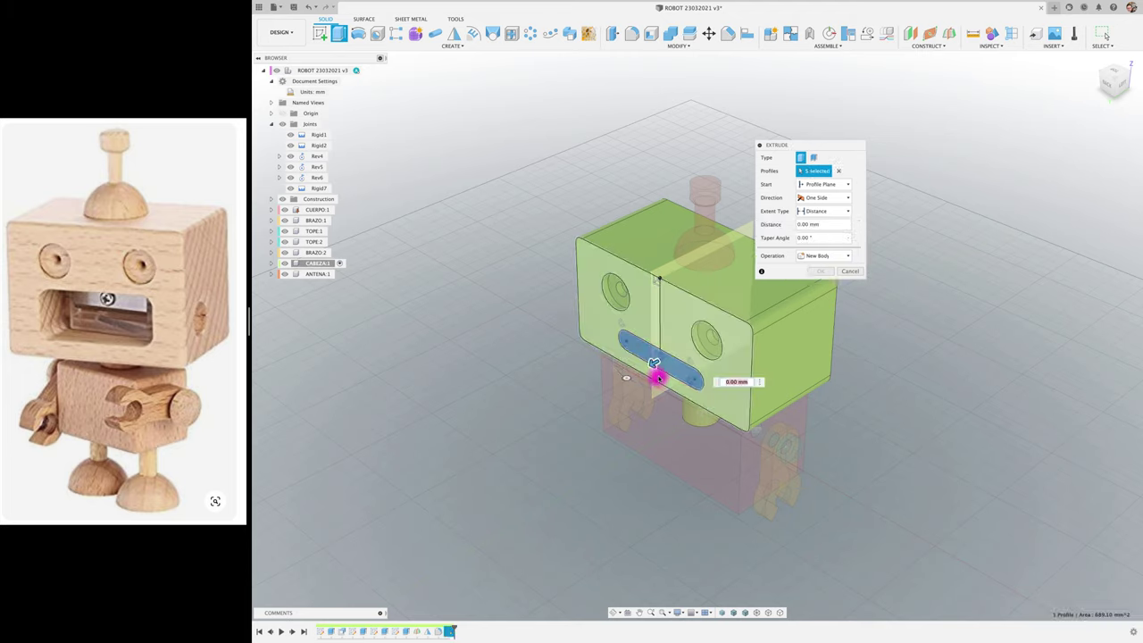
drag(653, 359, 658, 362)
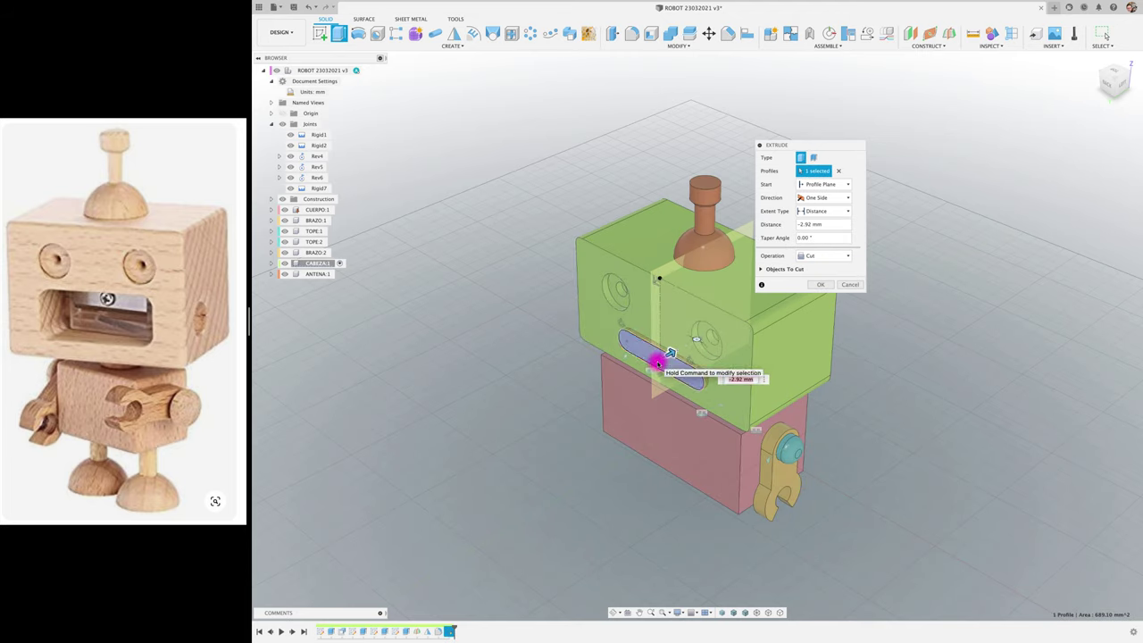
text(-3)
key(Return)
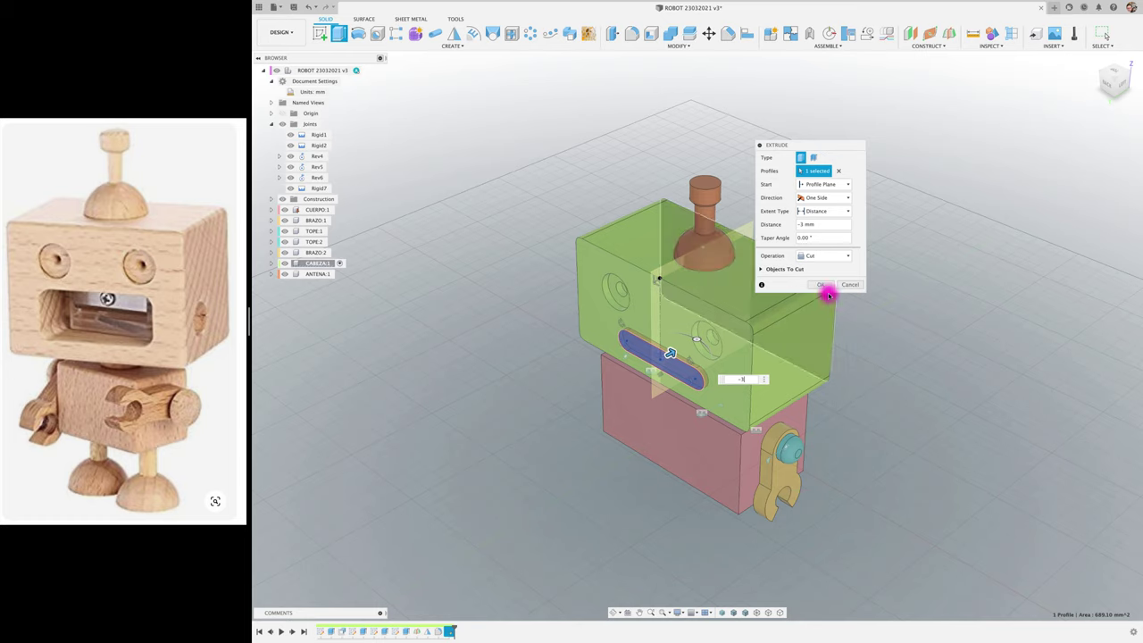
click(823, 284)
- Activate the root component and save the design as a new version
click(356, 70)
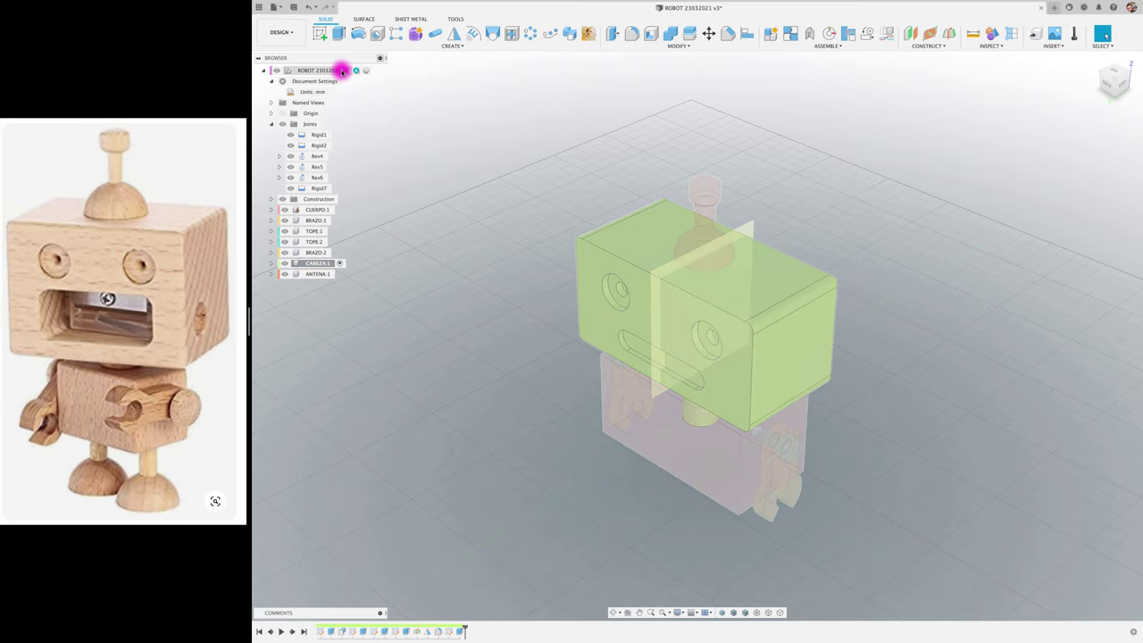
click(289, 7)
click(706, 330)
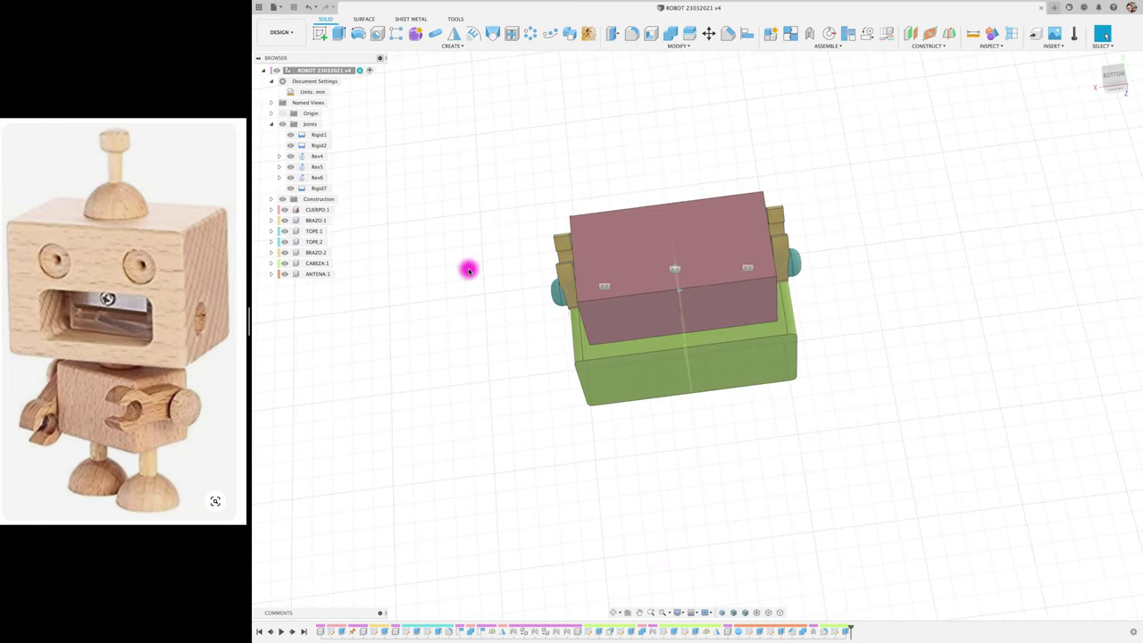
- From a top view, create a new component named PATA and make it active
shift+middle_drag(469, 269, 773, 36)
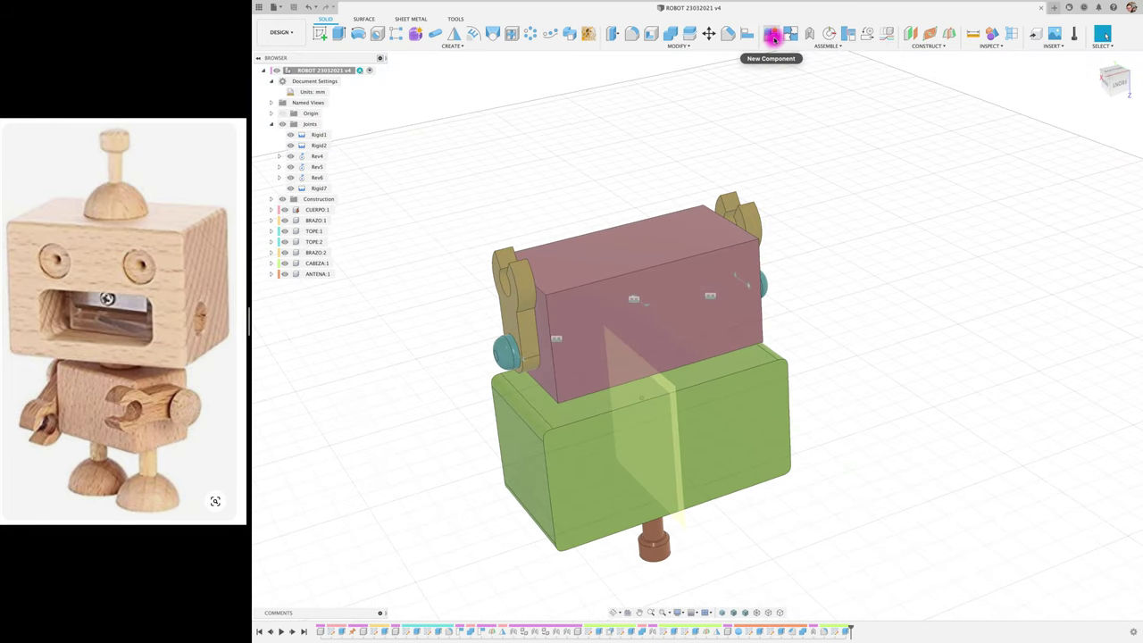
click(773, 35)
text(PATA)
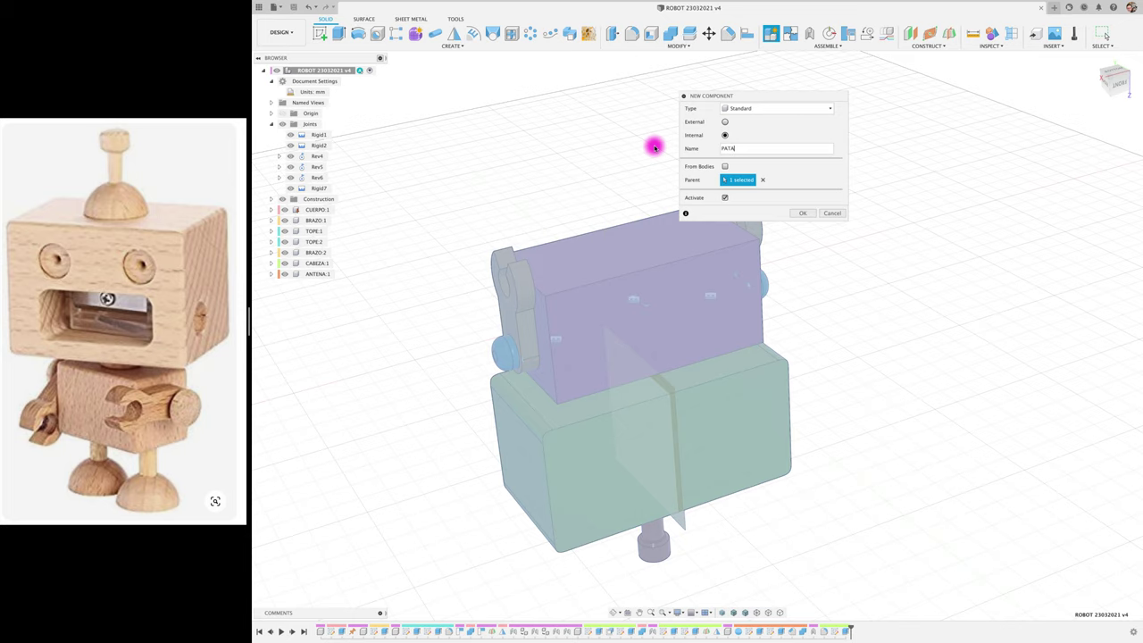
click(803, 214)
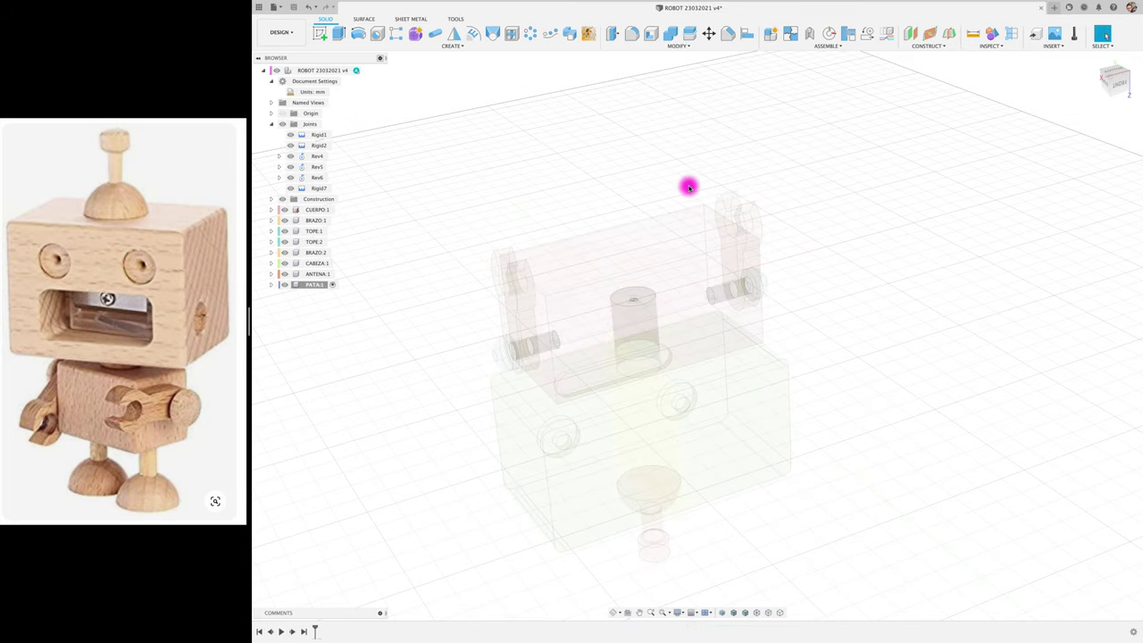
click(319, 33)
click(545, 248)
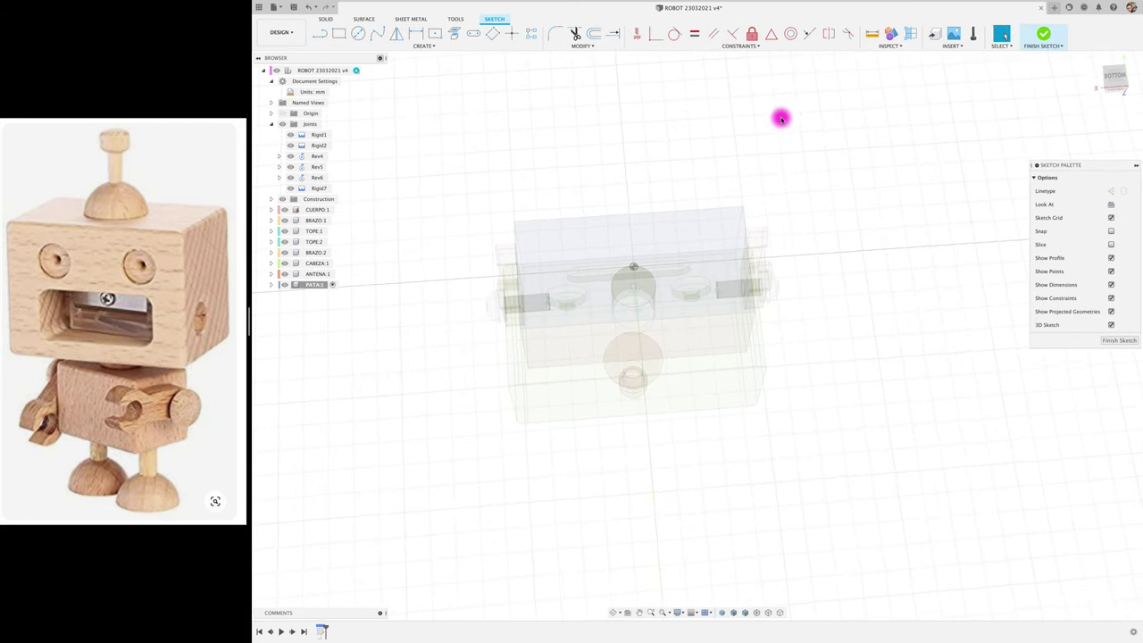
click(1042, 35)
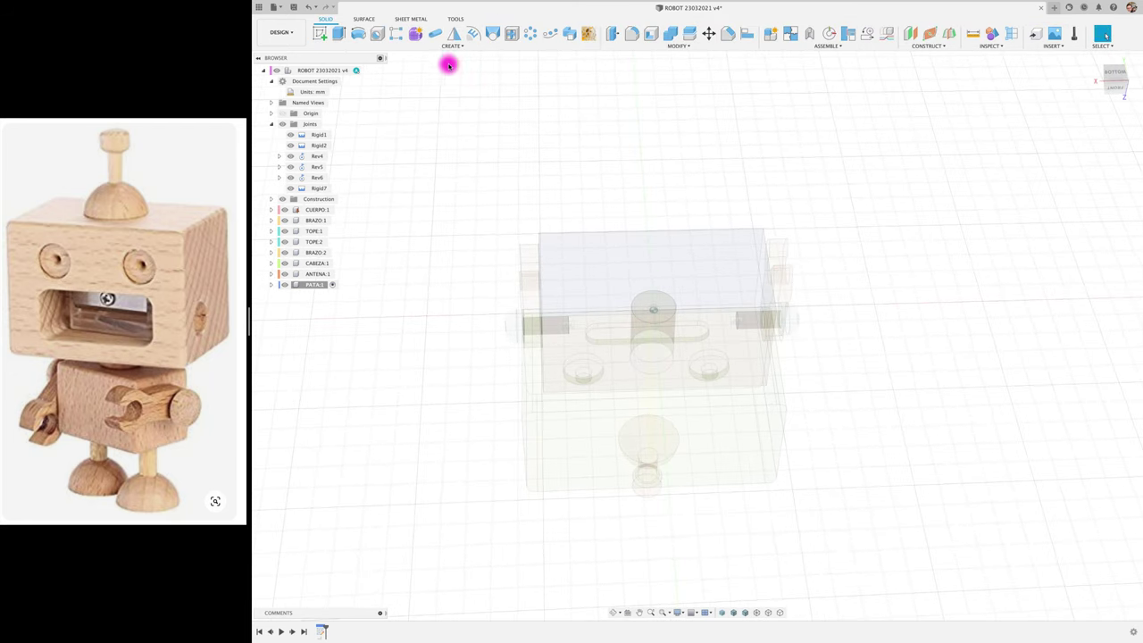
click(457, 42)
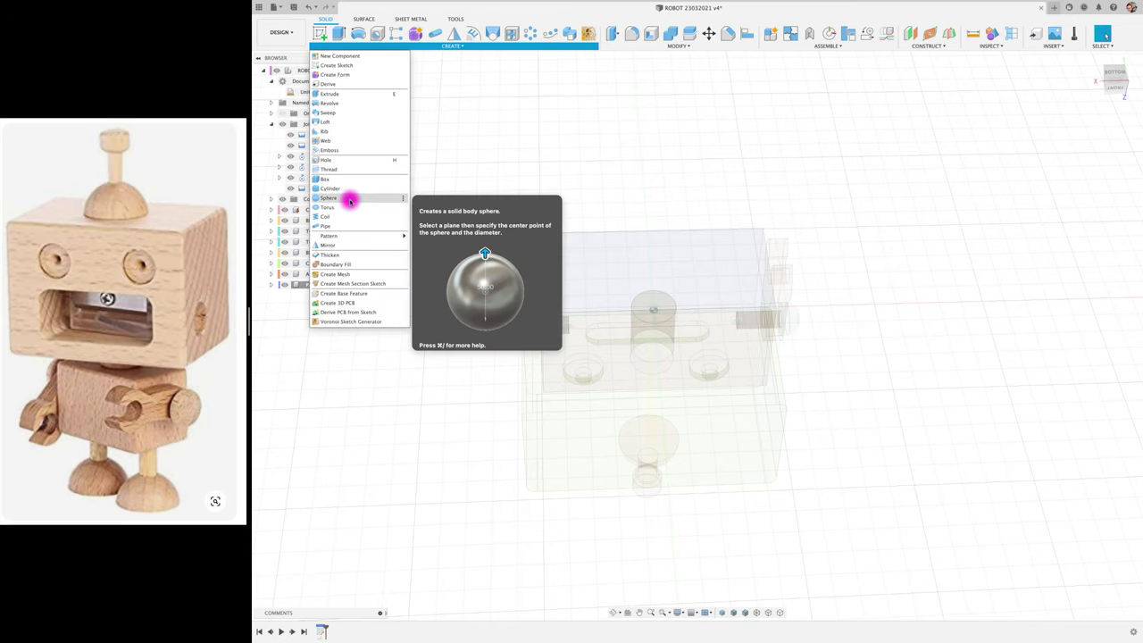
- Create a 30 mm sphere on the top face as a new body
click(349, 200)
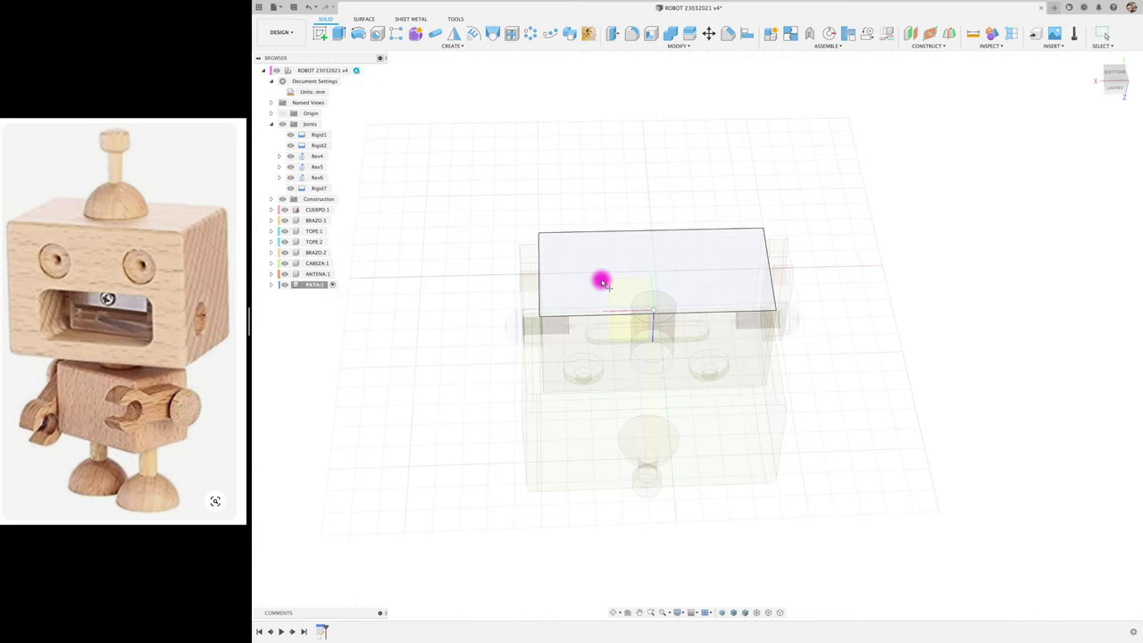
click(671, 275)
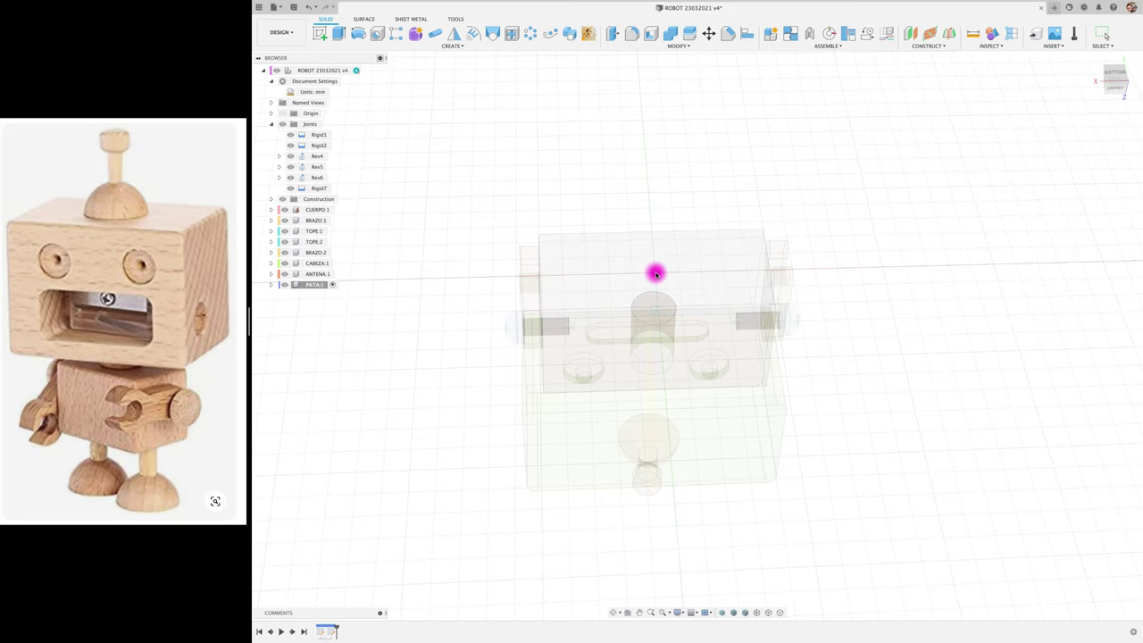
click(655, 273)
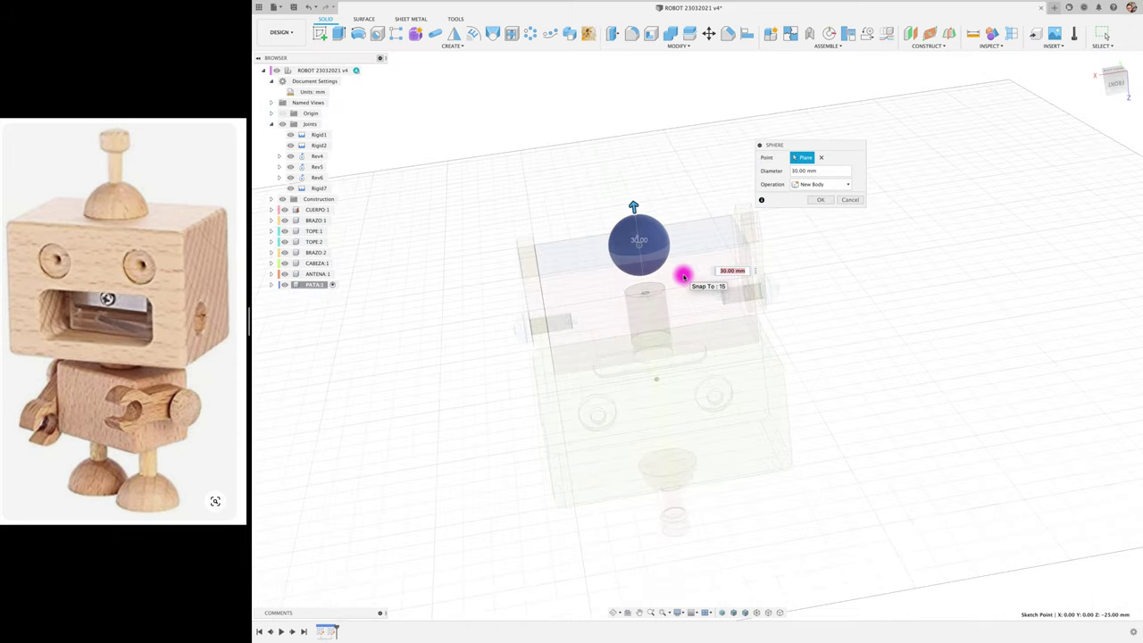
click(822, 200)
- Move the sphere face 25 mm sideways along X
click(654, 224)
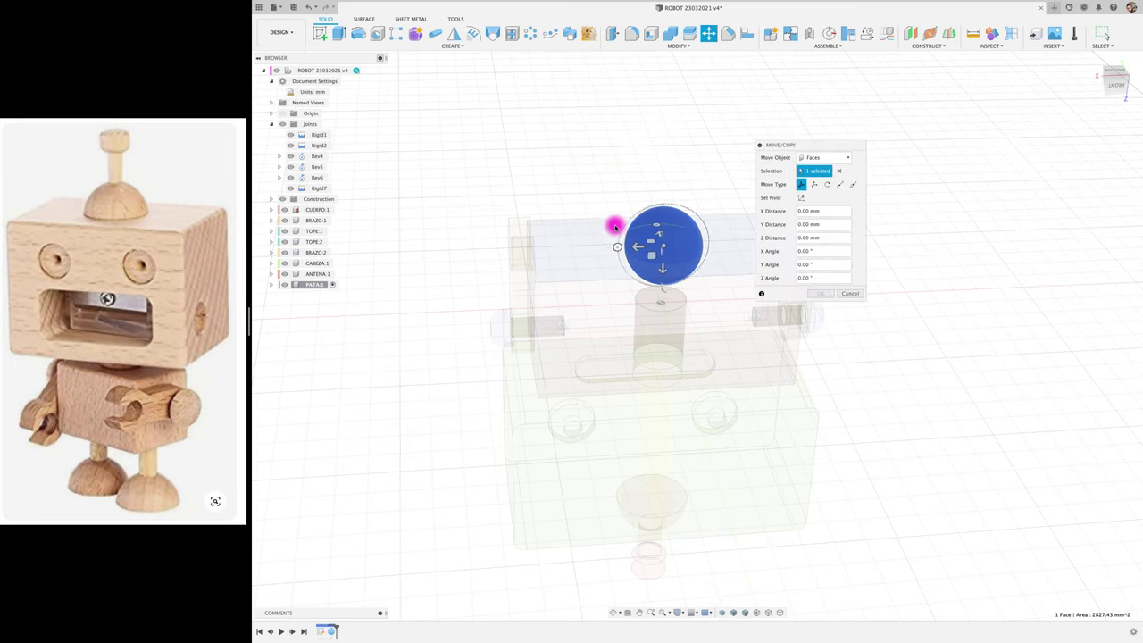
drag(630, 247, 570, 248)
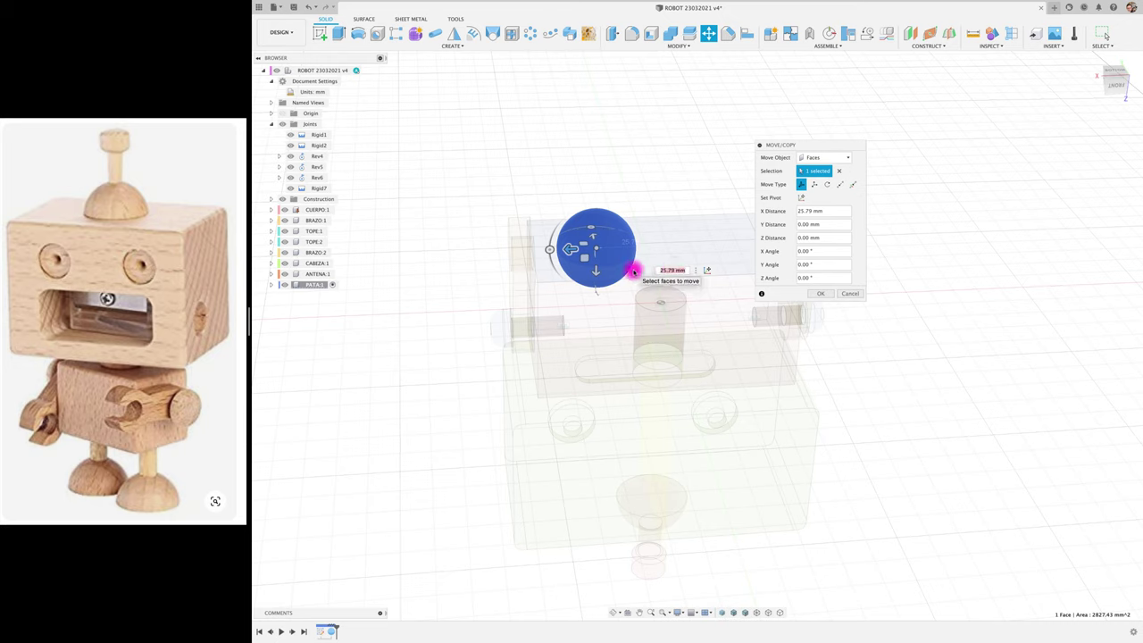
text(25)
key(Return)
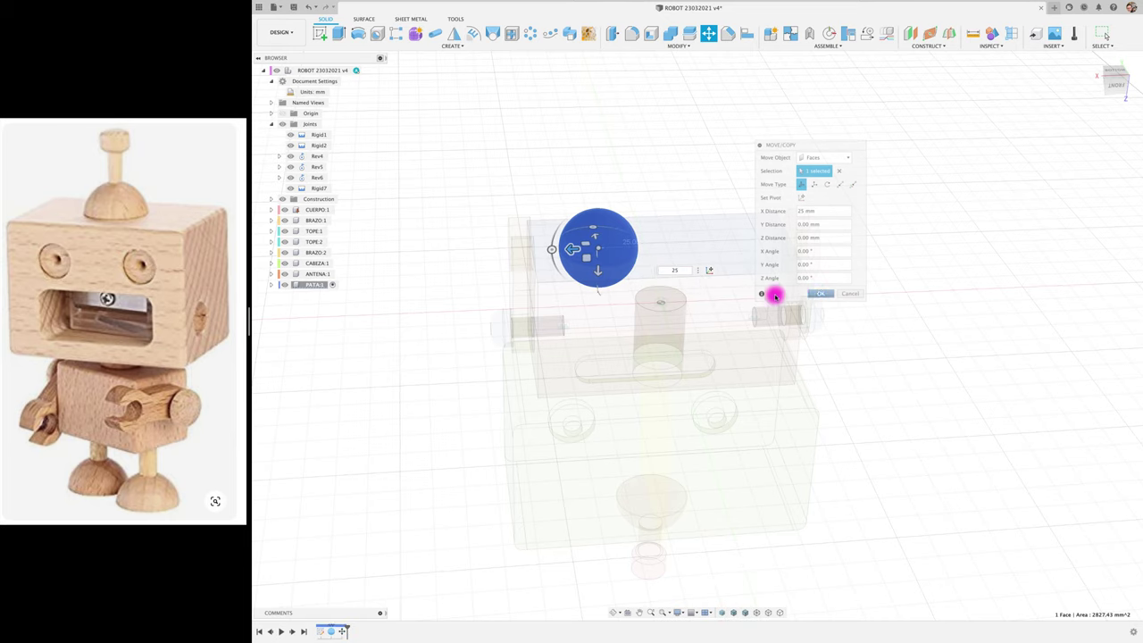
click(816, 294)
mouse_move(668, 263)
shift+middle_down()
mouse_move(325, 385)
mouse_move(541, 426)
mouse_move(405, 385)
mouse_move(321, 283)
shift+middle_up()
click(322, 285)
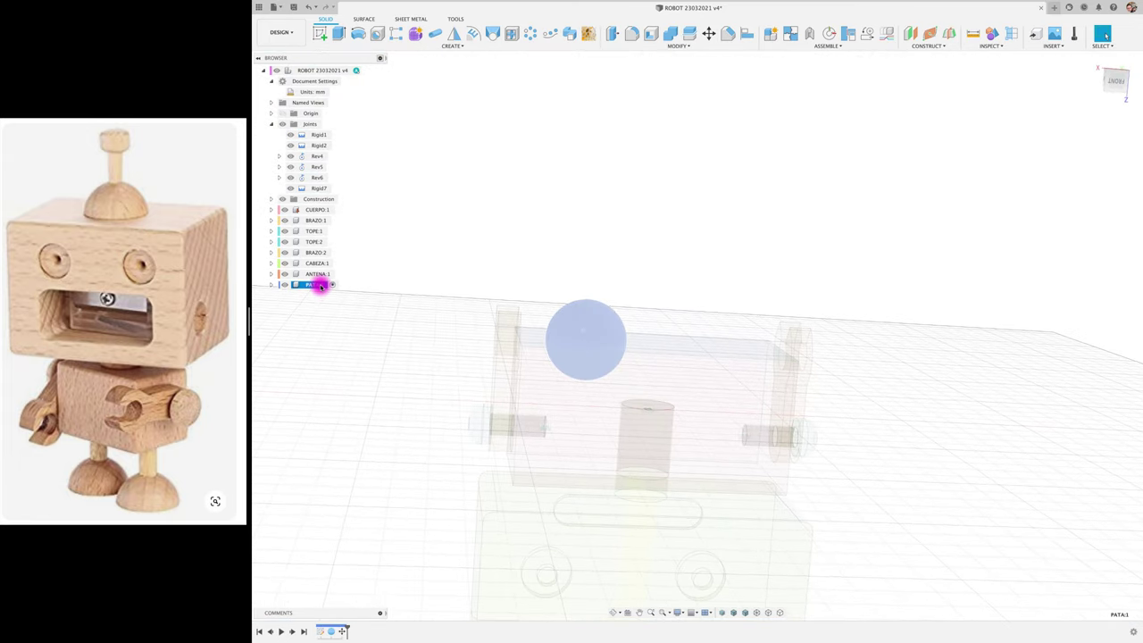
- Move the PATA component down along Z until its sphere sits below the body, checked from the back view
key(m)
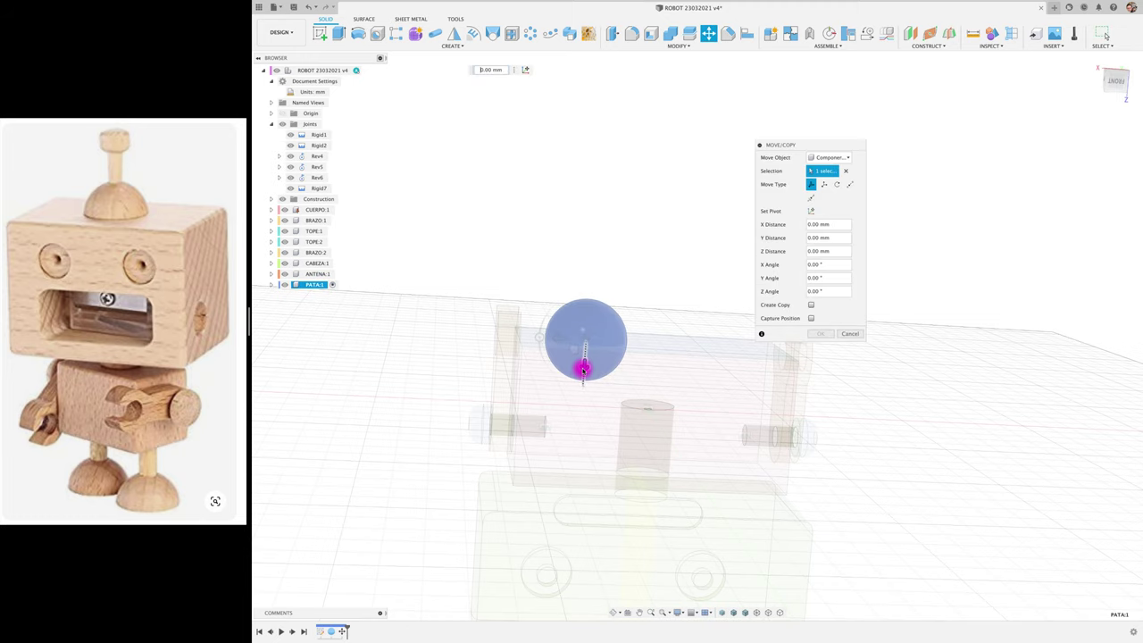
drag(584, 368, 590, 230)
shift+middle_drag(1060, 128, 1112, 90)
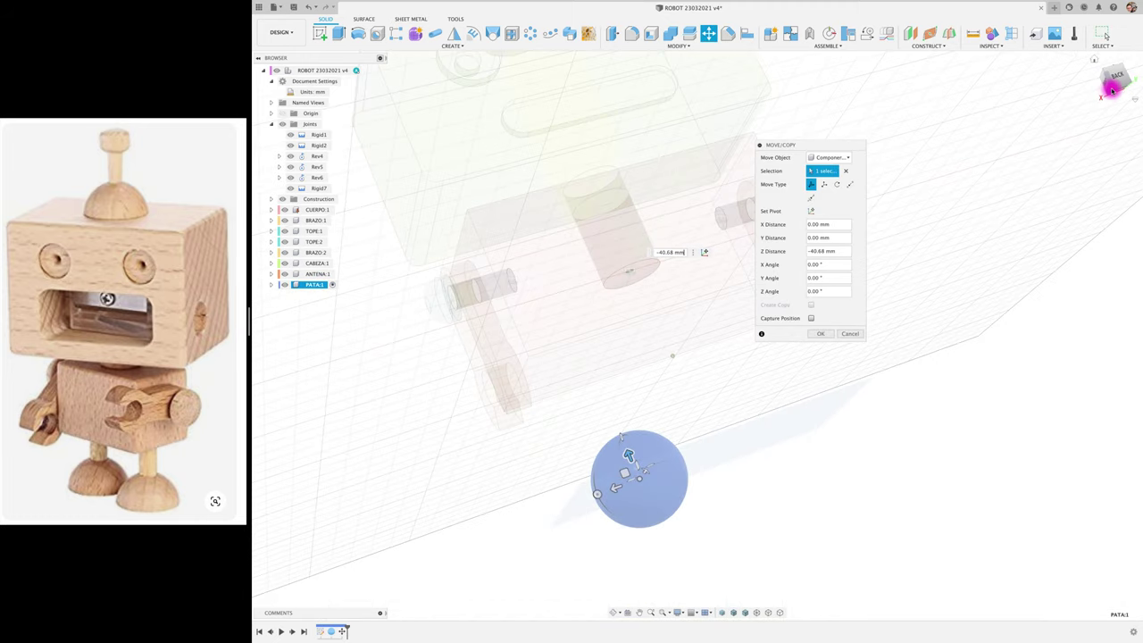
click(1114, 80)
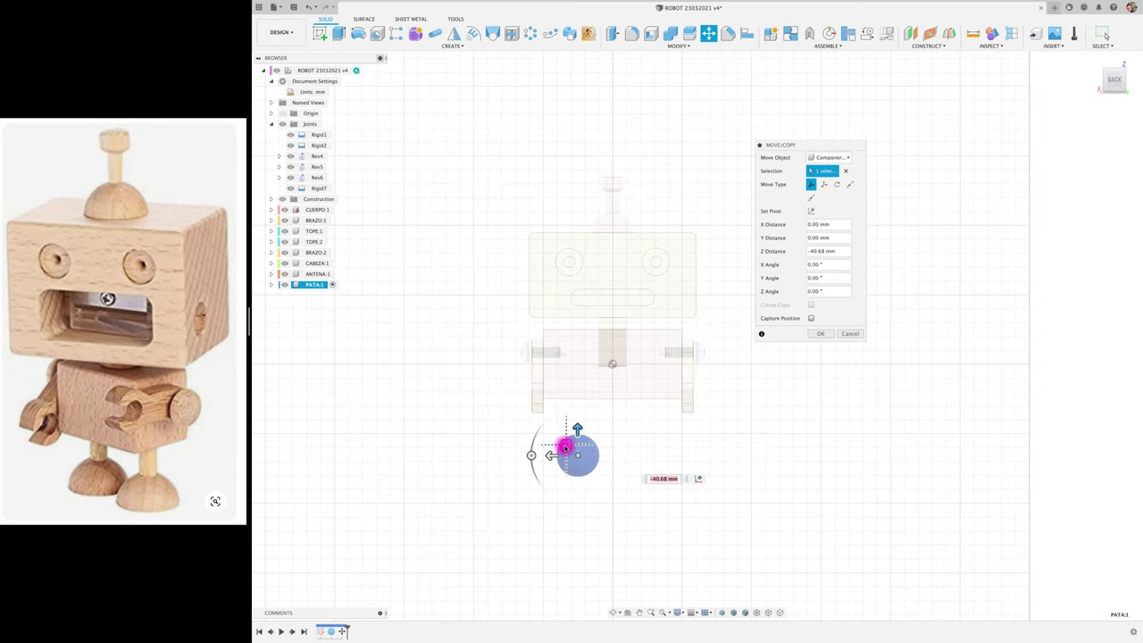
drag(566, 446, 615, 490)
text(-50)
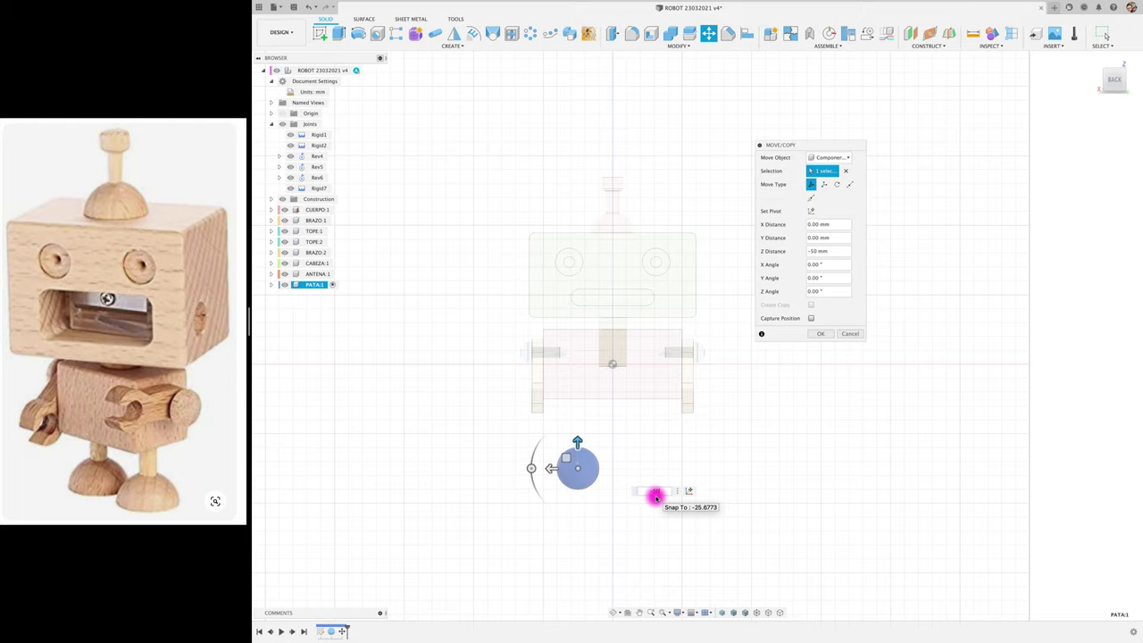
click(818, 333)
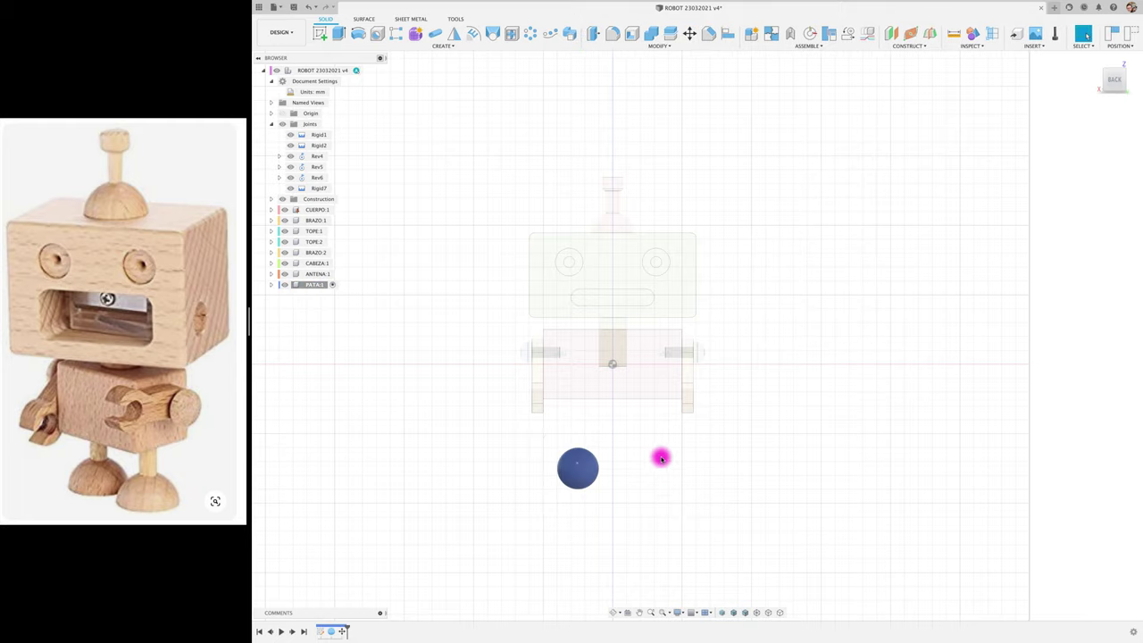
- Edit the sphere feature to a 50 mm diameter
right_click(336, 633)
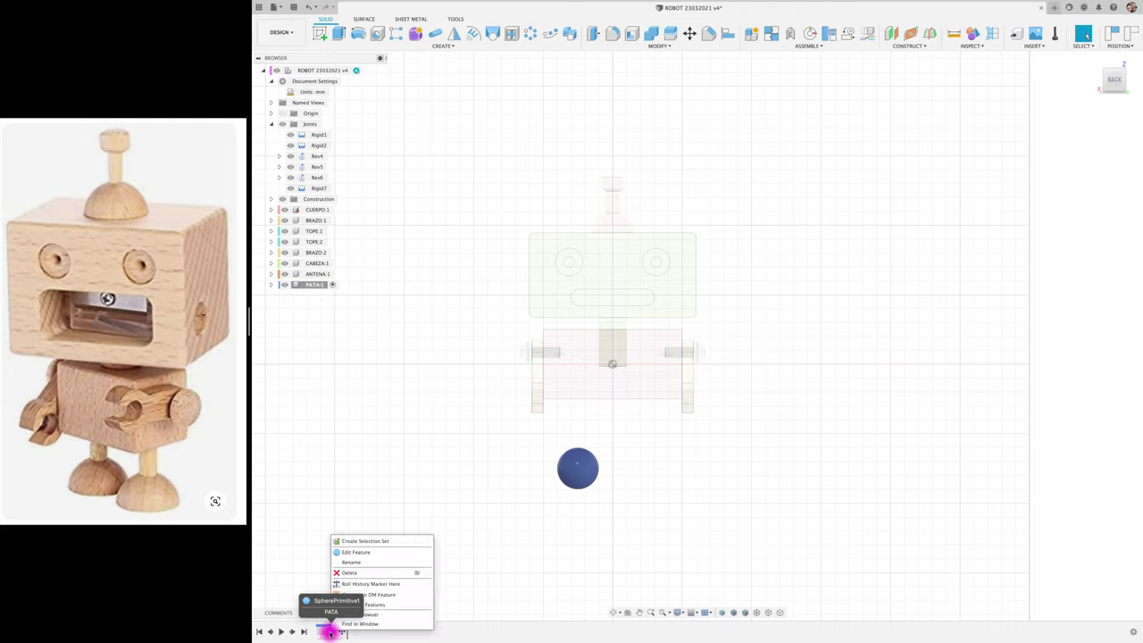
click(366, 553)
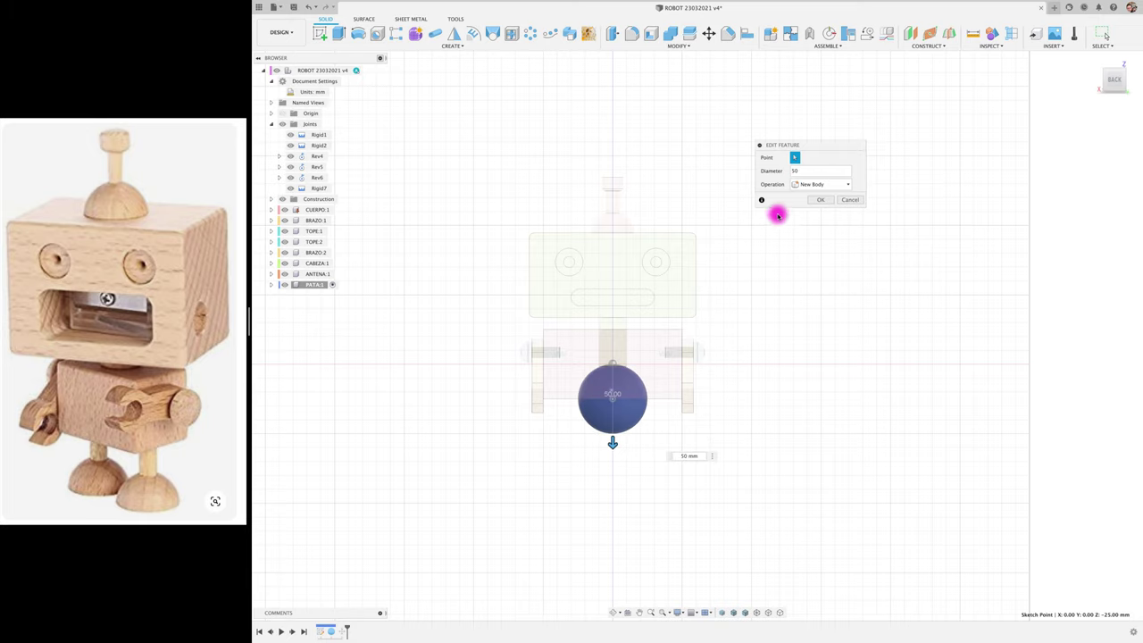
click(826, 199)
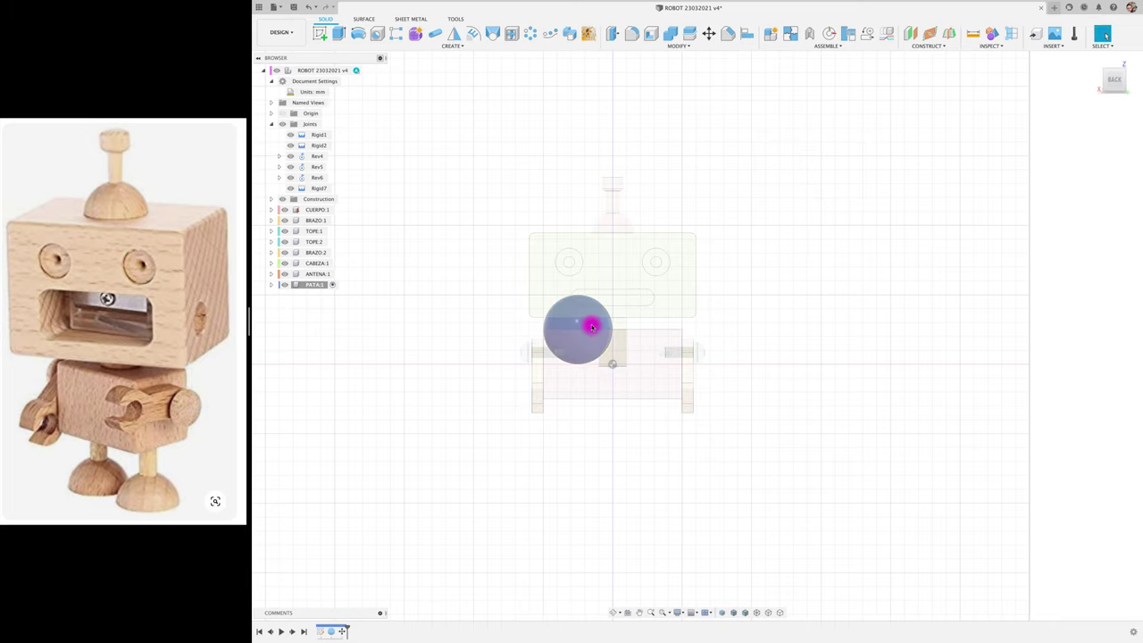
- Move the sphere face down along Z and slightly left along X
key(m)
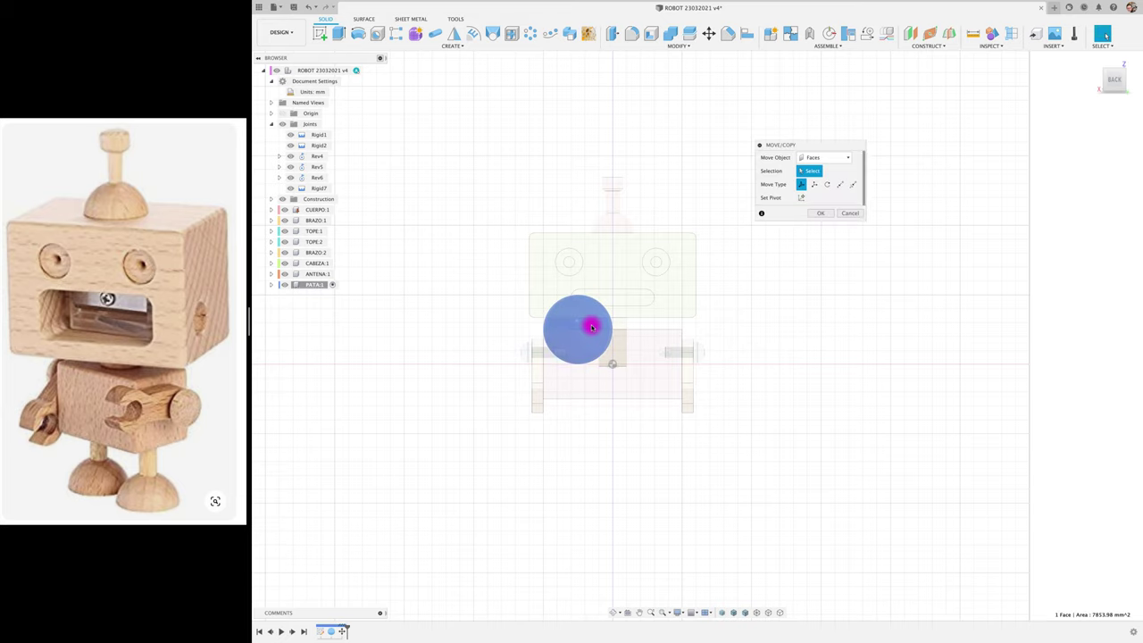
mouse_move(578, 304)
mouse_down()
mouse_move(567, 445)
mouse_move(624, 474)
mouse_up()
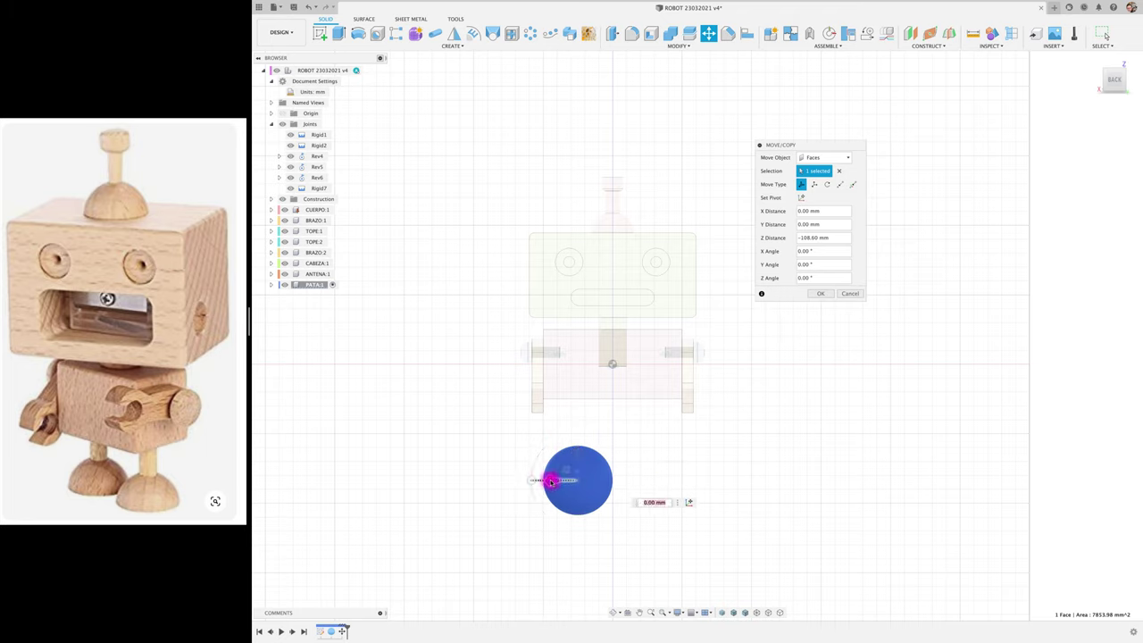
drag(551, 482, 542, 484)
text(6)
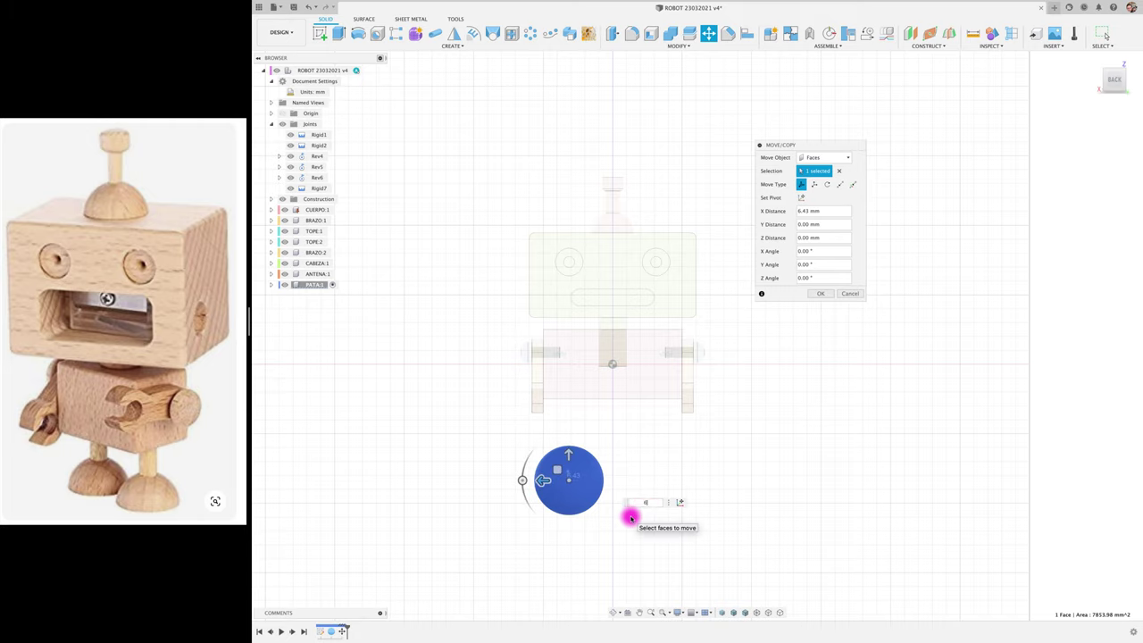
click(820, 295)
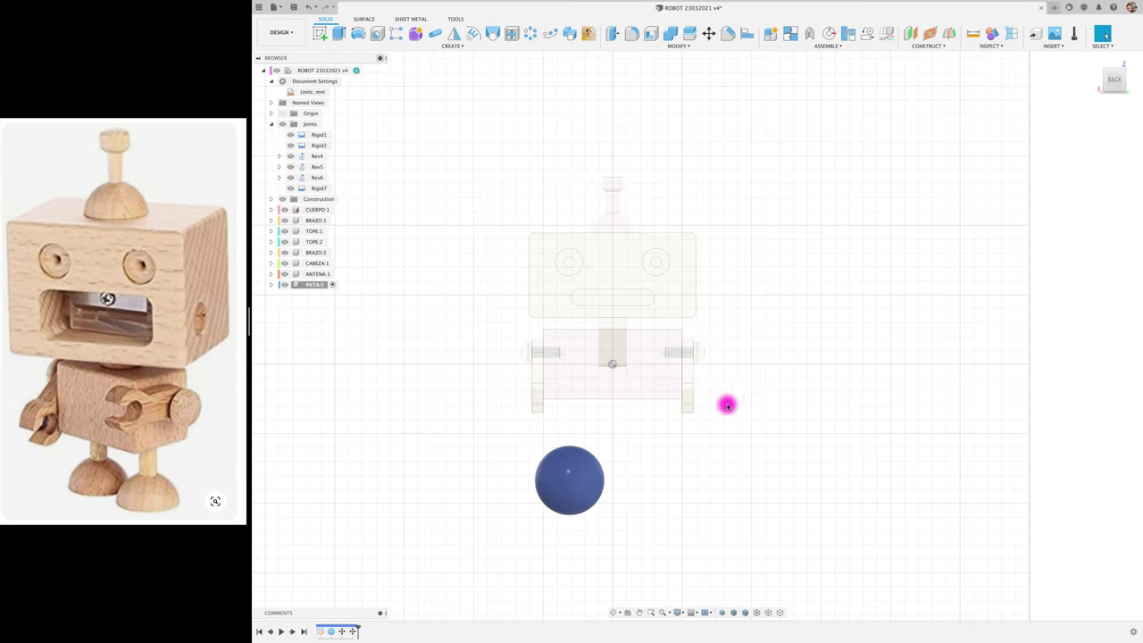
key(F6)
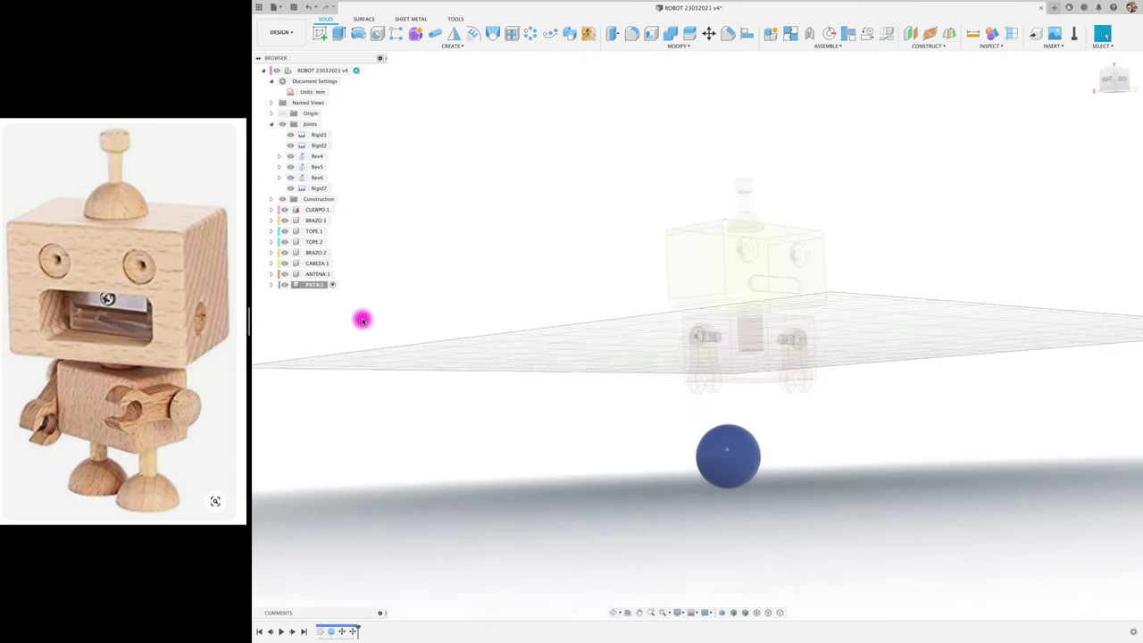
- Start a sketch on an origin plane through the sphere, viewed from the right side
click(323, 34)
click(721, 280)
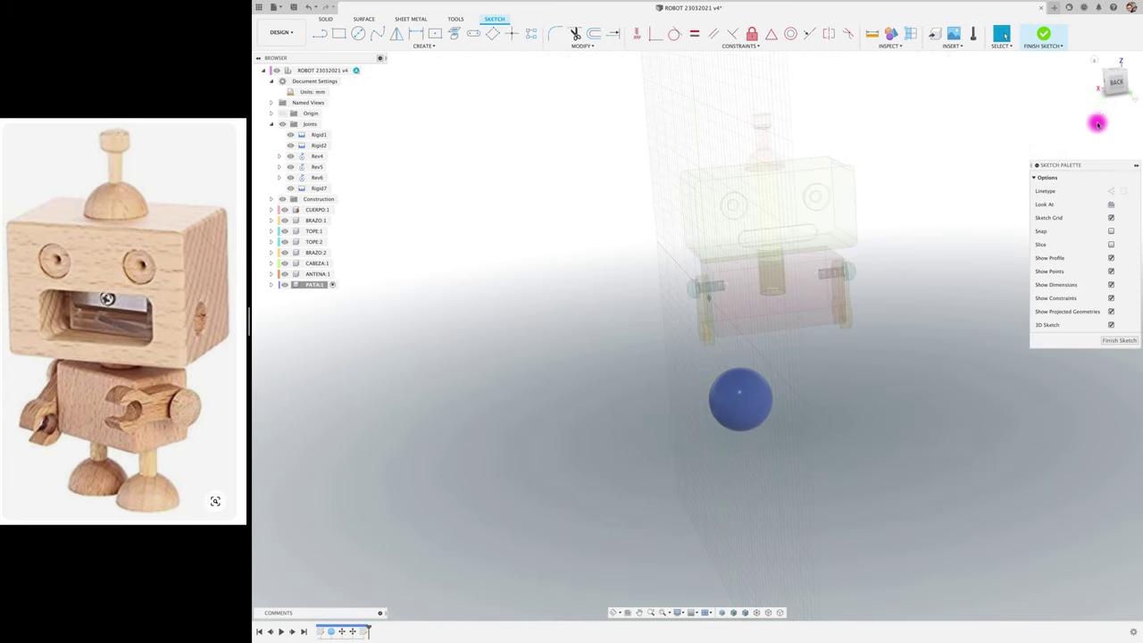
click(1116, 82)
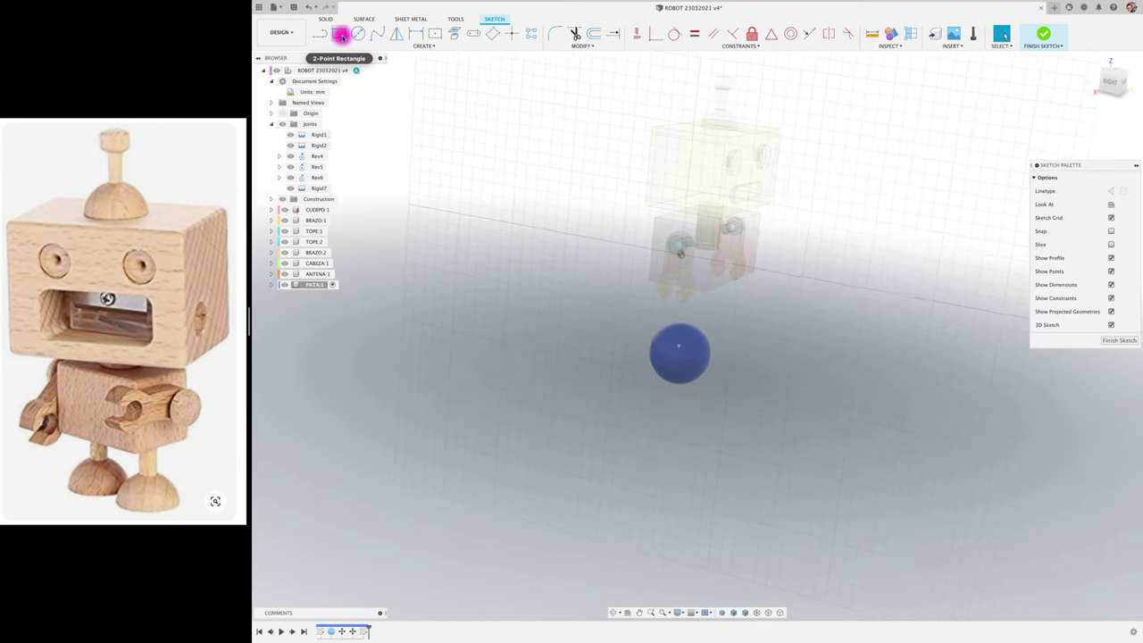
click(340, 36)
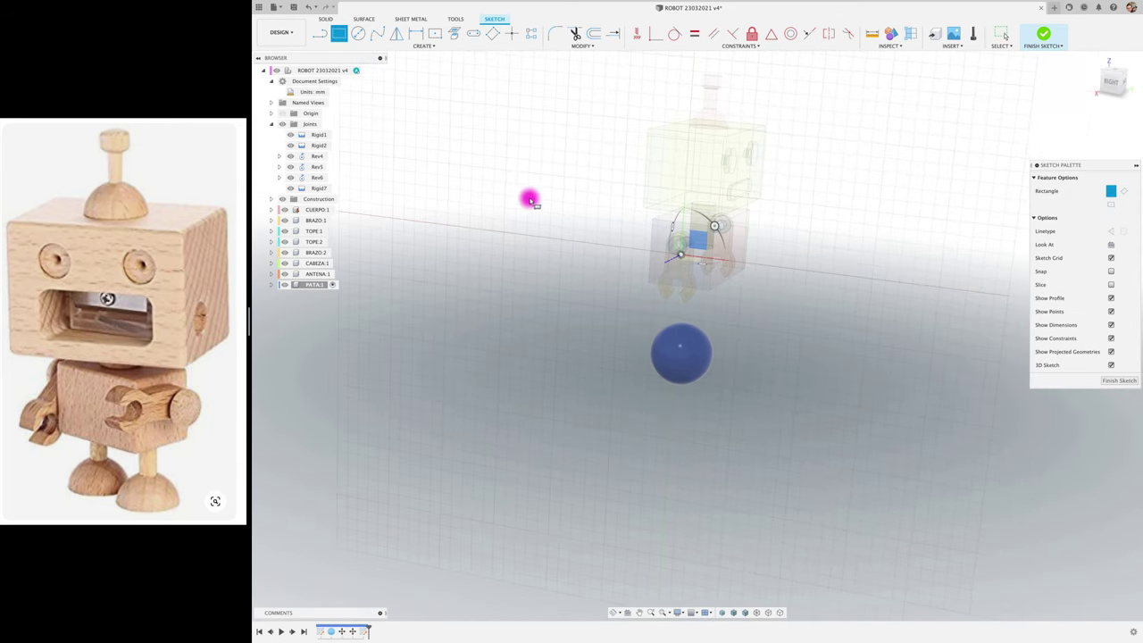
click(1112, 81)
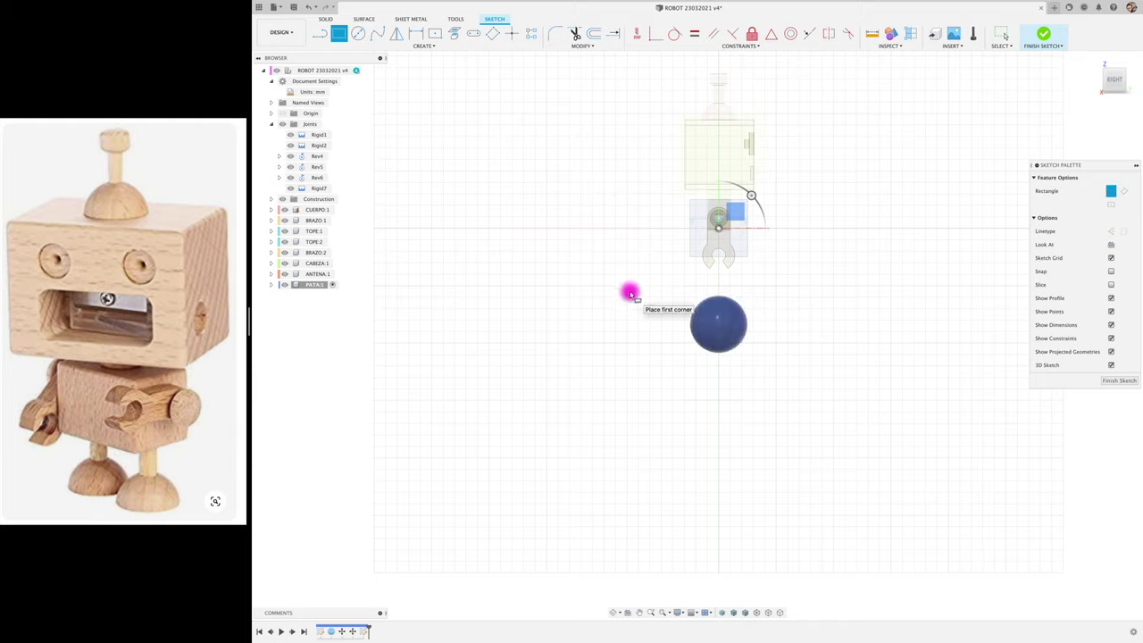
- Project the sphere into the sketch and place a rectangle's first corner left of it
key(p)
click(705, 324)
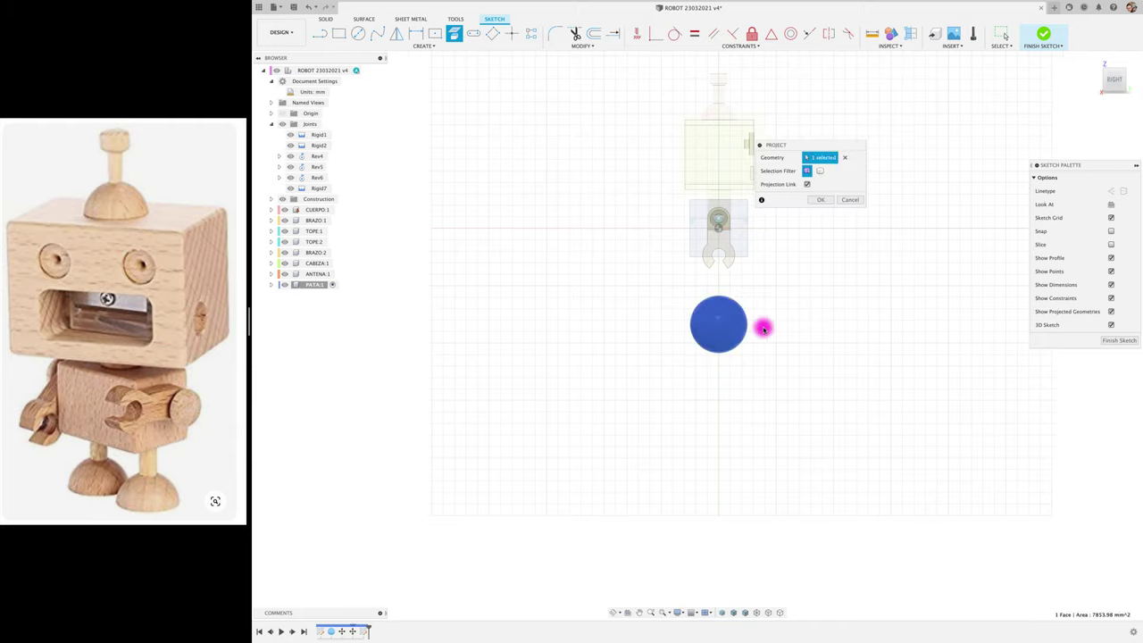
click(823, 200)
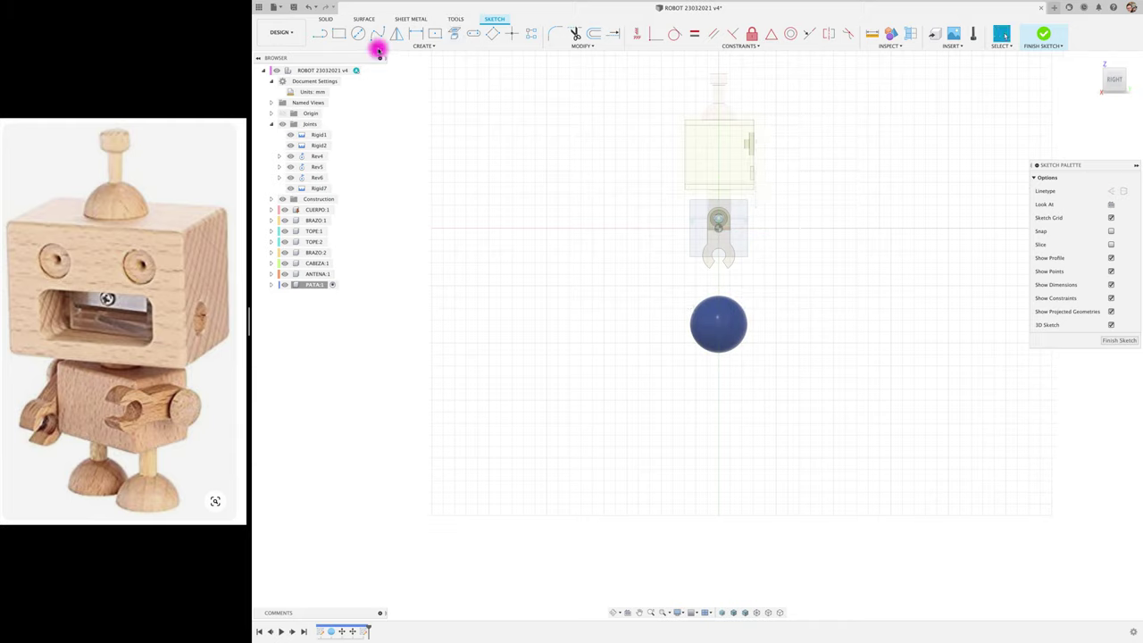
click(435, 33)
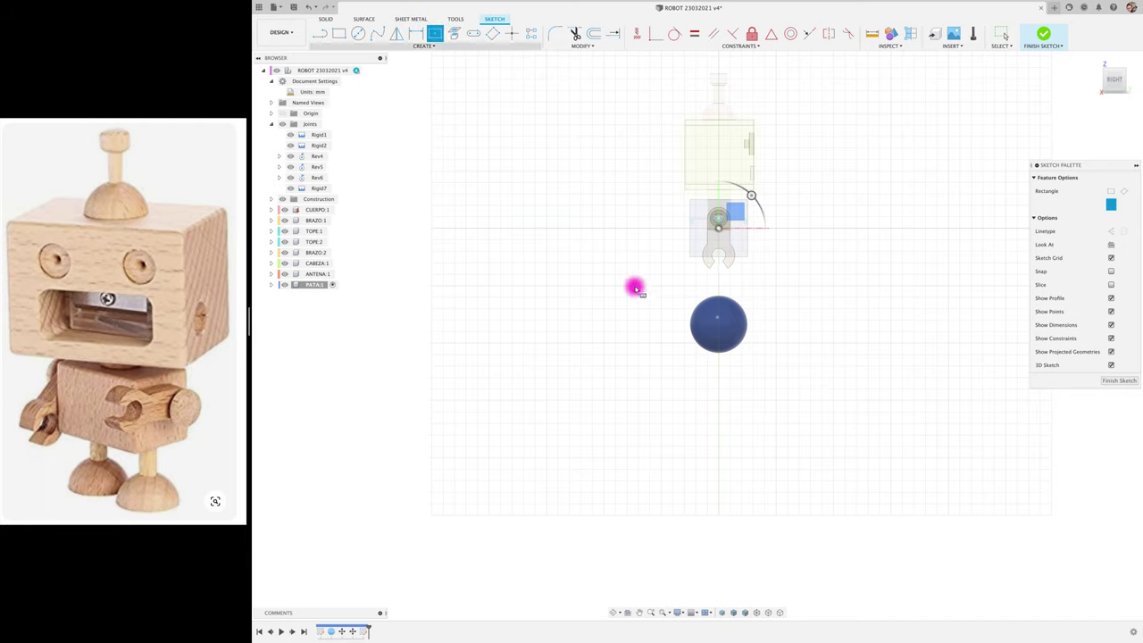
key(r)
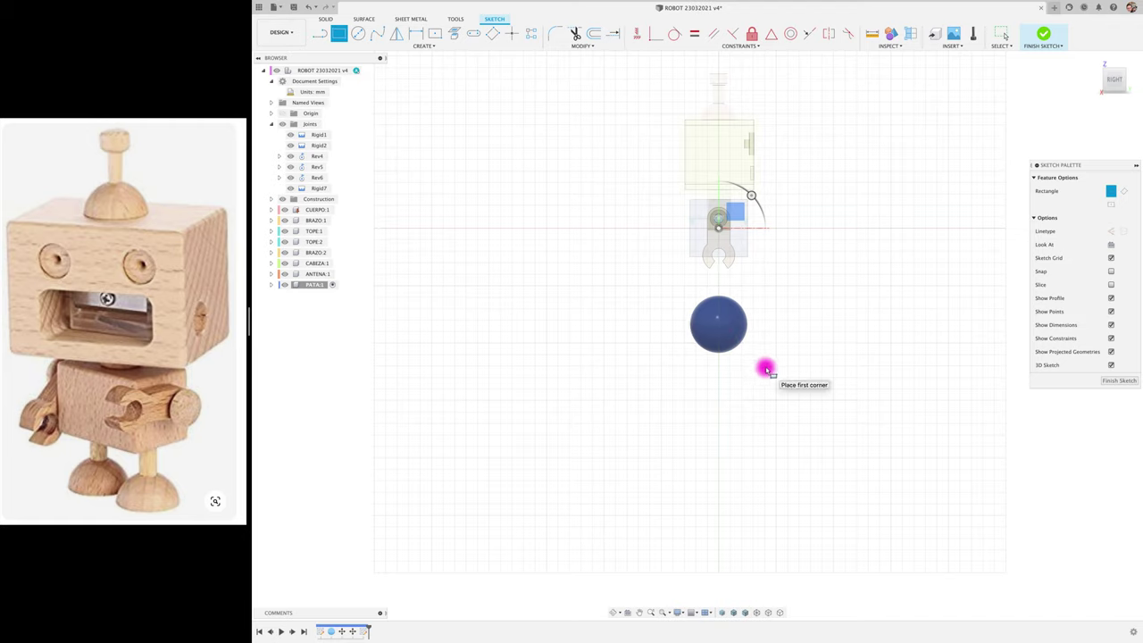
key(l)
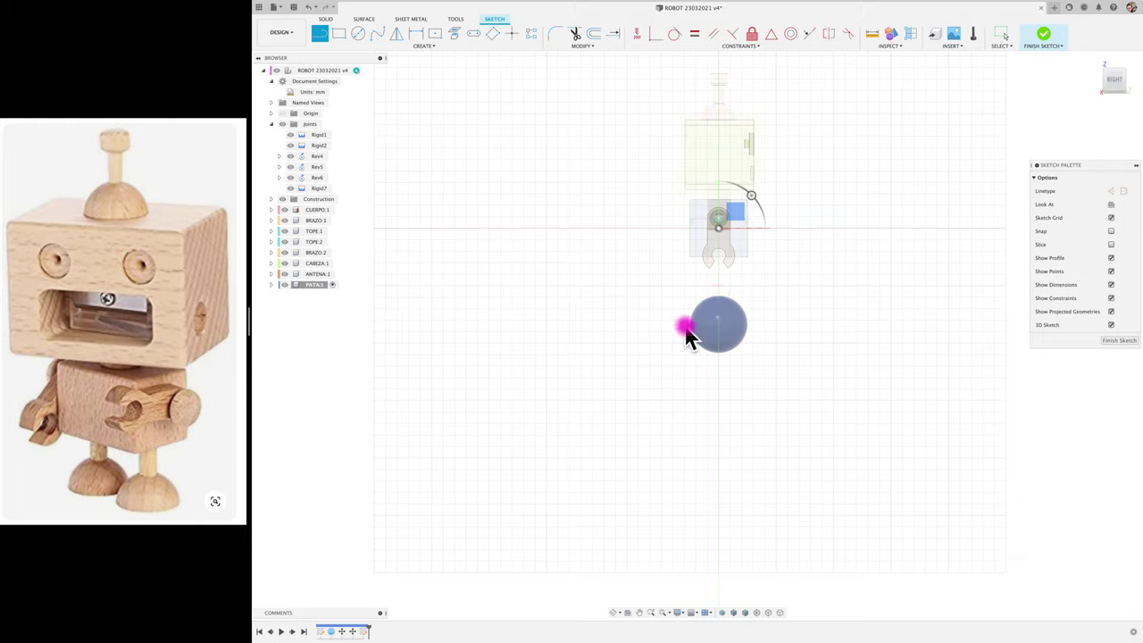
click(338, 33)
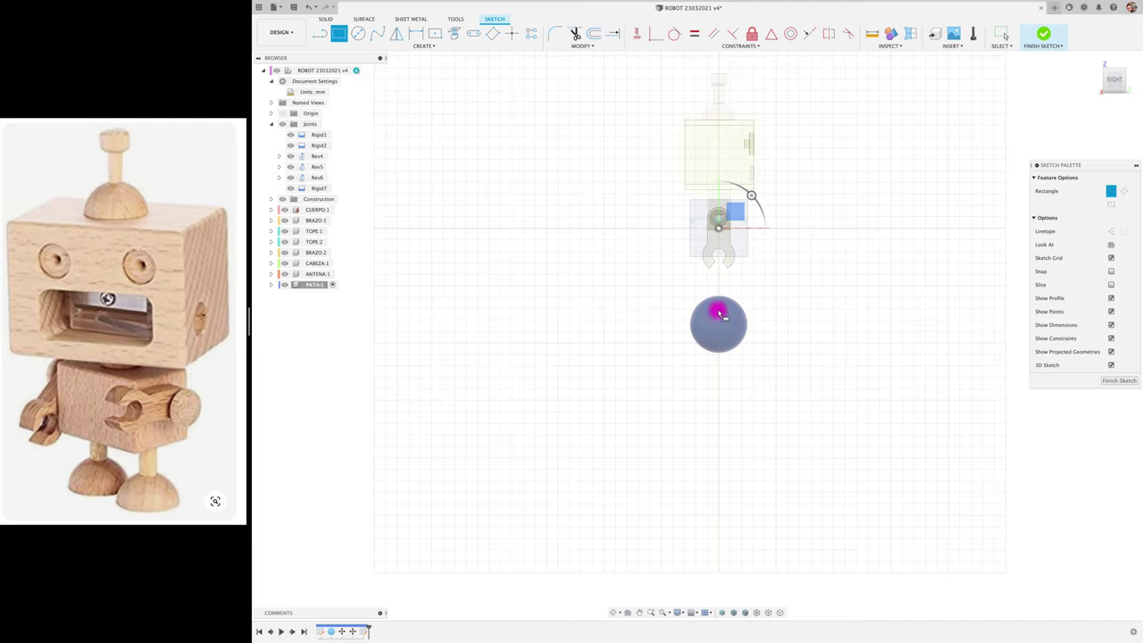
click(673, 327)
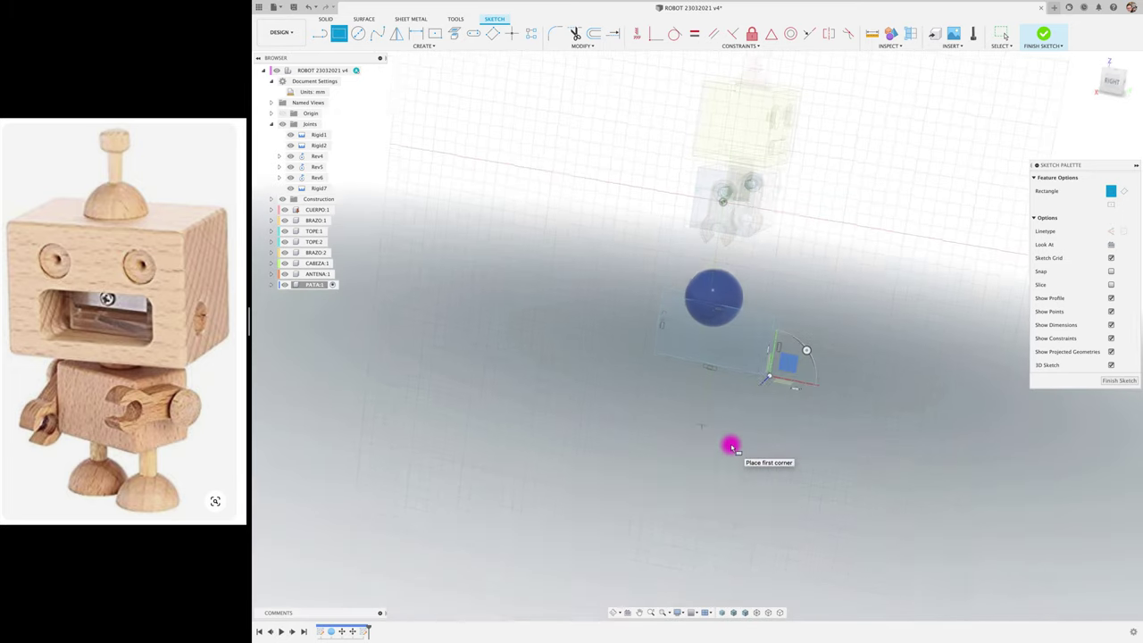
- Extrude the rectangle as a symmetric cut through the sphere, leaving a dome foot
key(e)
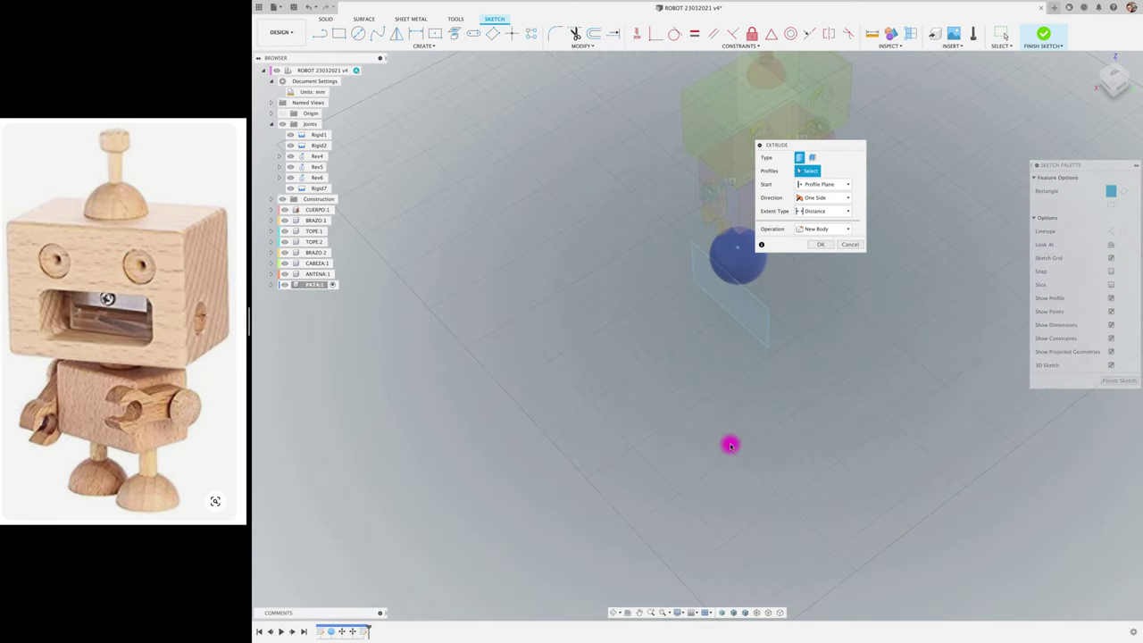
click(746, 293)
drag(724, 300, 789, 323)
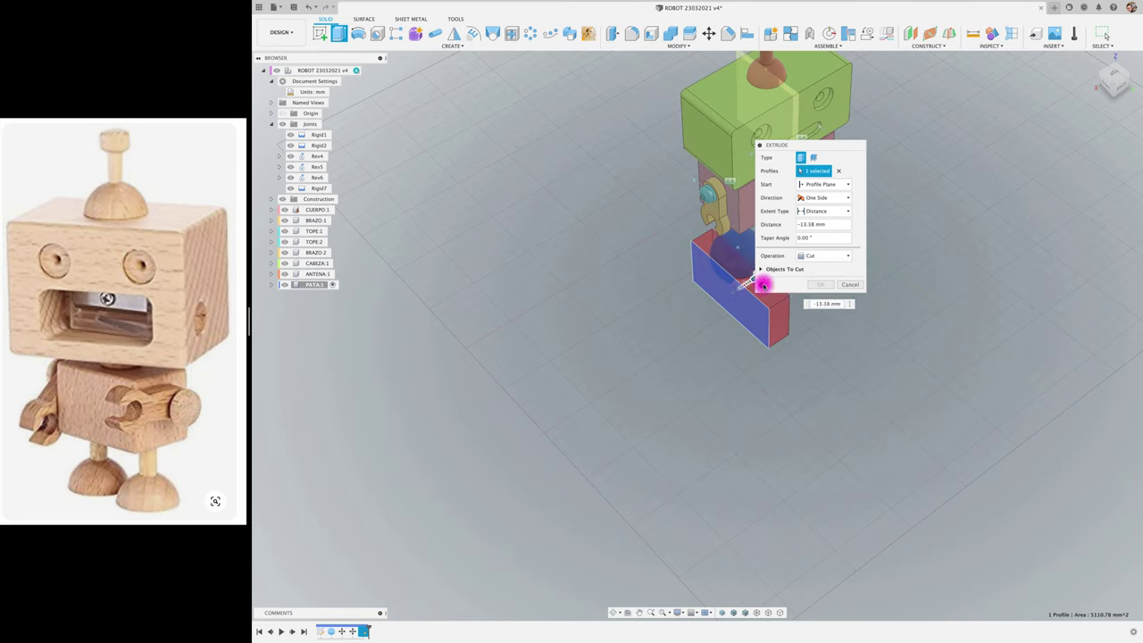
mouse_move(789, 324)
shift+middle_down()
mouse_move(786, 467)
mouse_move(794, 309)
mouse_move(763, 273)
mouse_move(693, 333)
shift+middle_up()
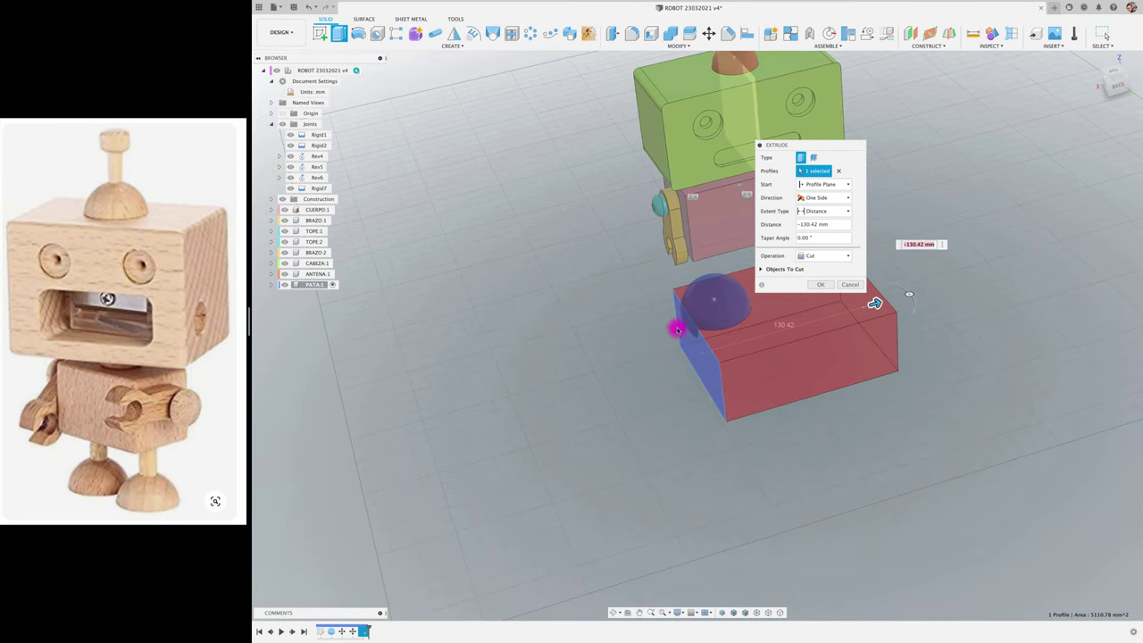
click(834, 212)
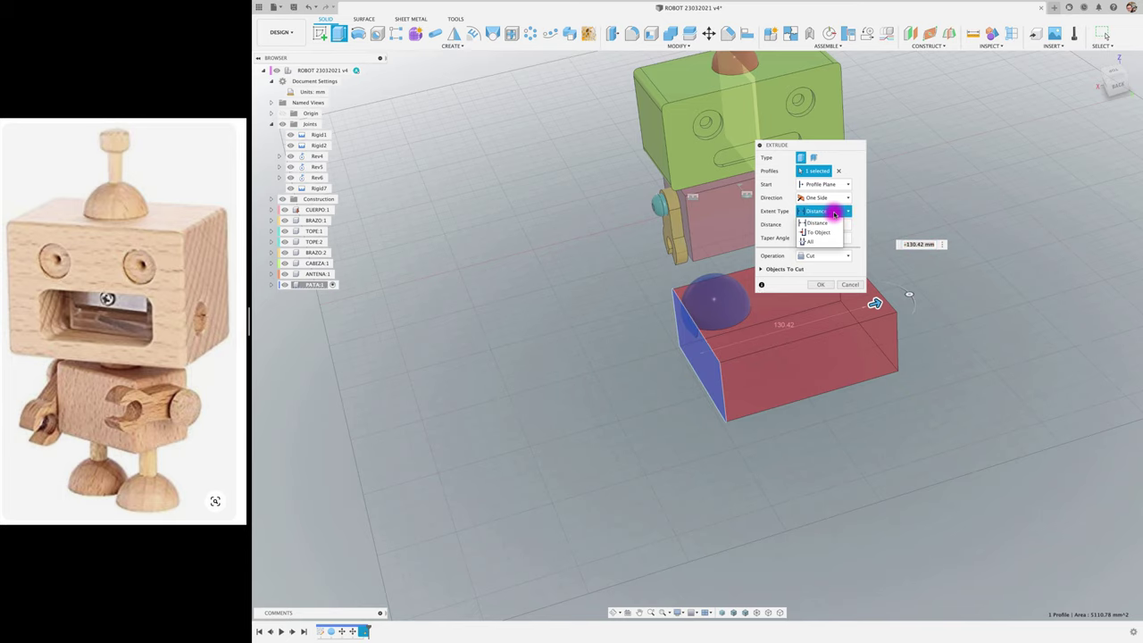
click(831, 197)
click(815, 228)
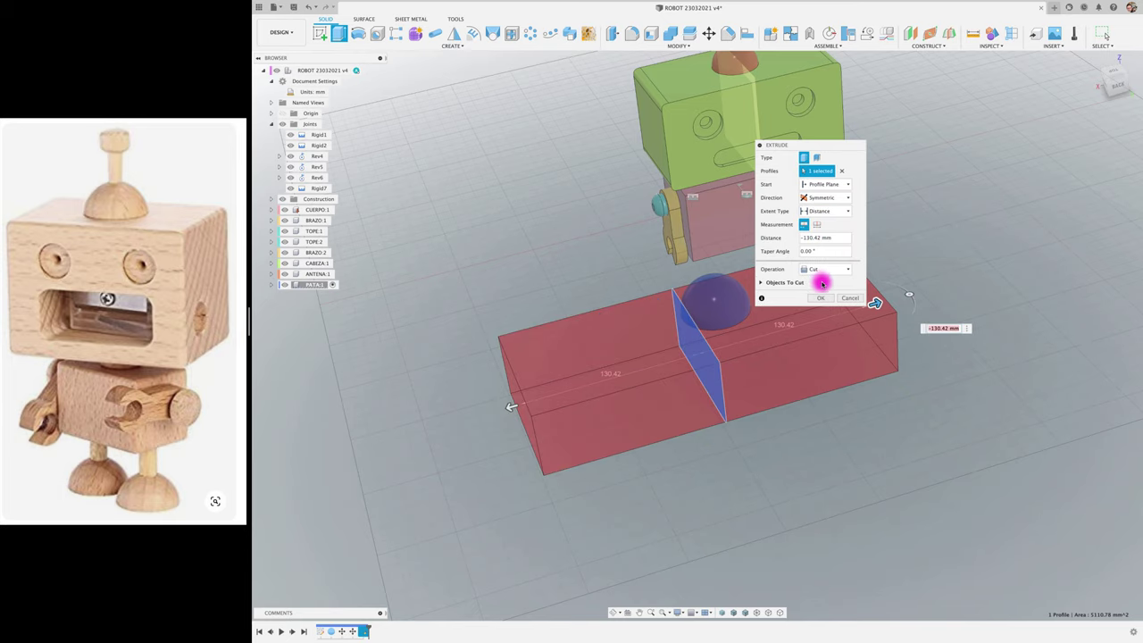
click(820, 297)
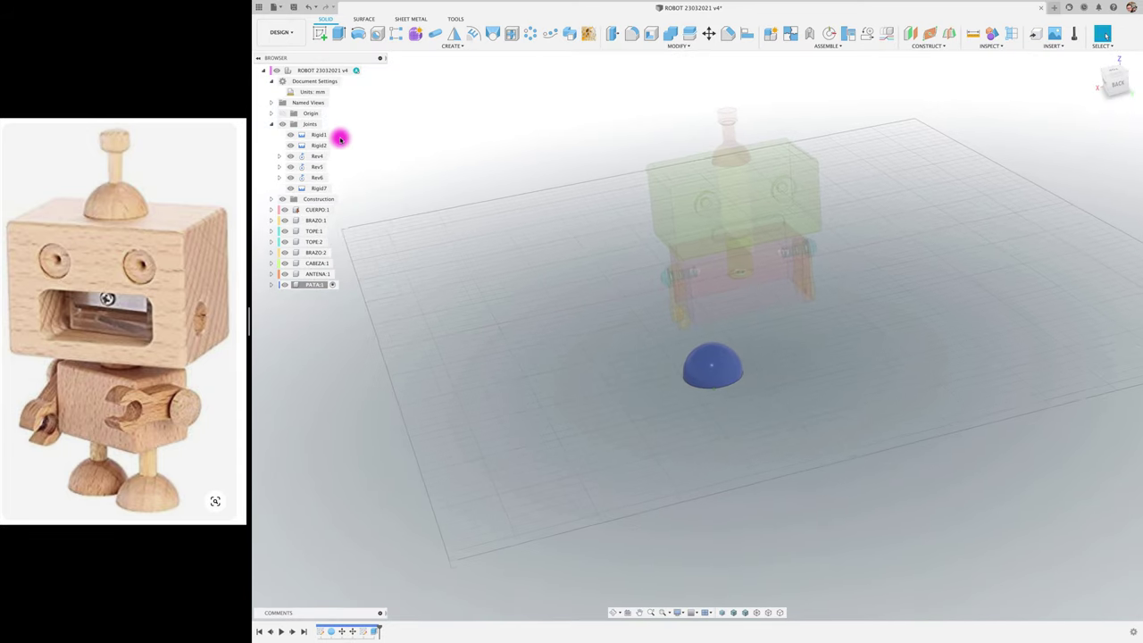
shift+scroll(437, 227, up, 5)
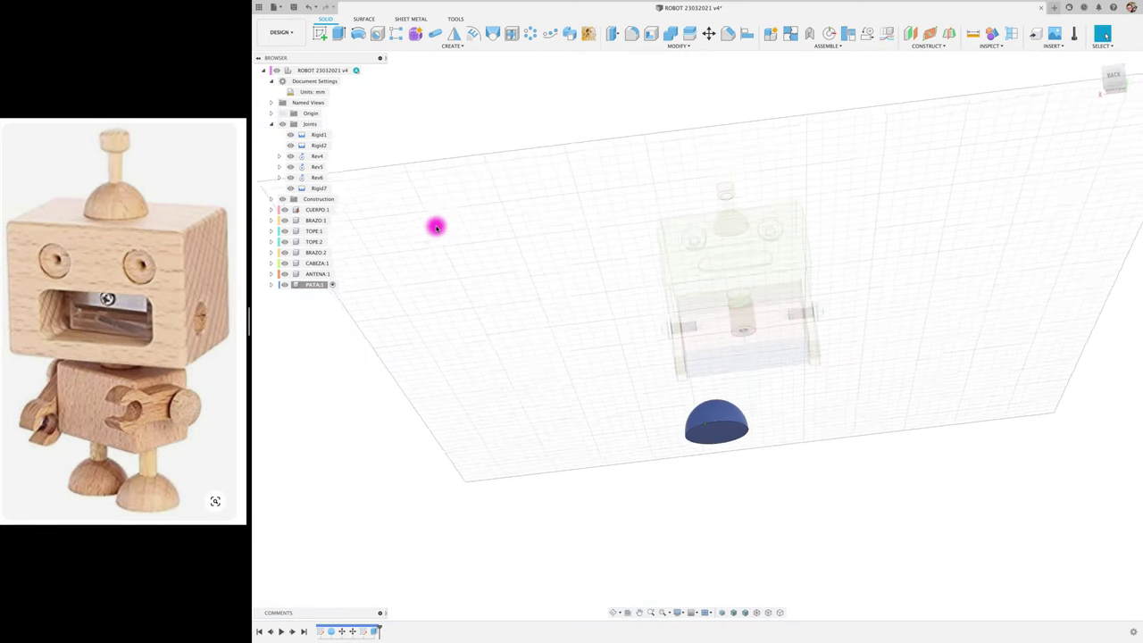
shift+scroll(437, 227, up, 3)
shift+scroll(437, 227, up, 3)
shift+scroll(436, 227, up, 2)
shift+scroll(436, 227, up, 3)
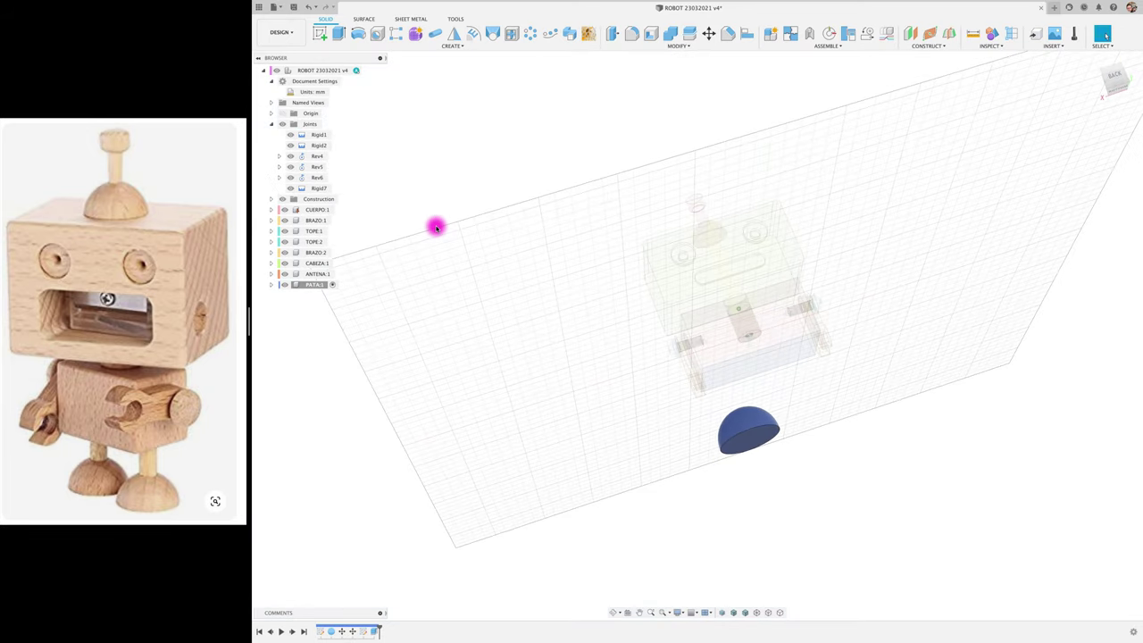
click(322, 33)
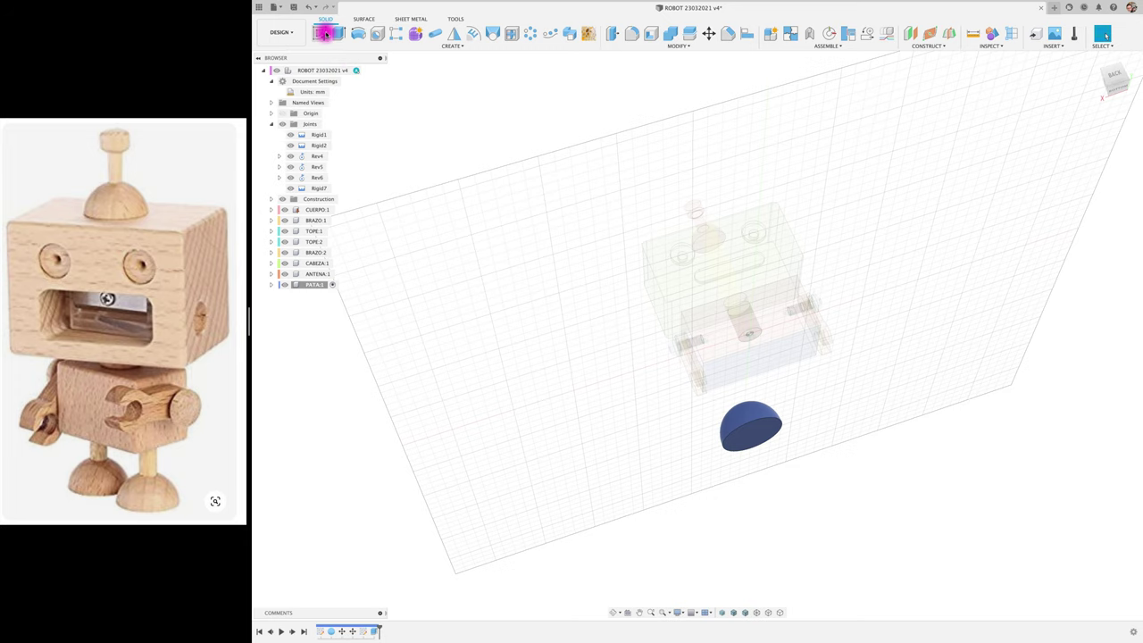
- Draw a circle centred on the dome's flat face in a new sketch
click(761, 441)
key(c)
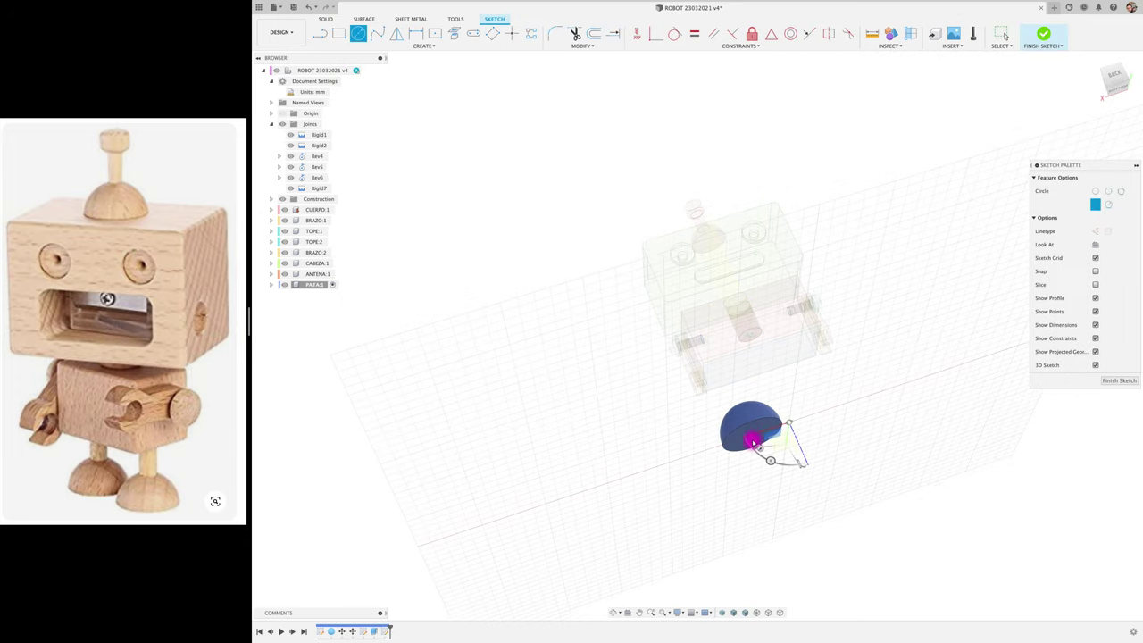
shift+scroll(755, 452, up, 3)
shift+scroll(752, 466, up, 3)
shift+scroll(755, 469, up, 2)
shift+scroll(761, 475, up, 2)
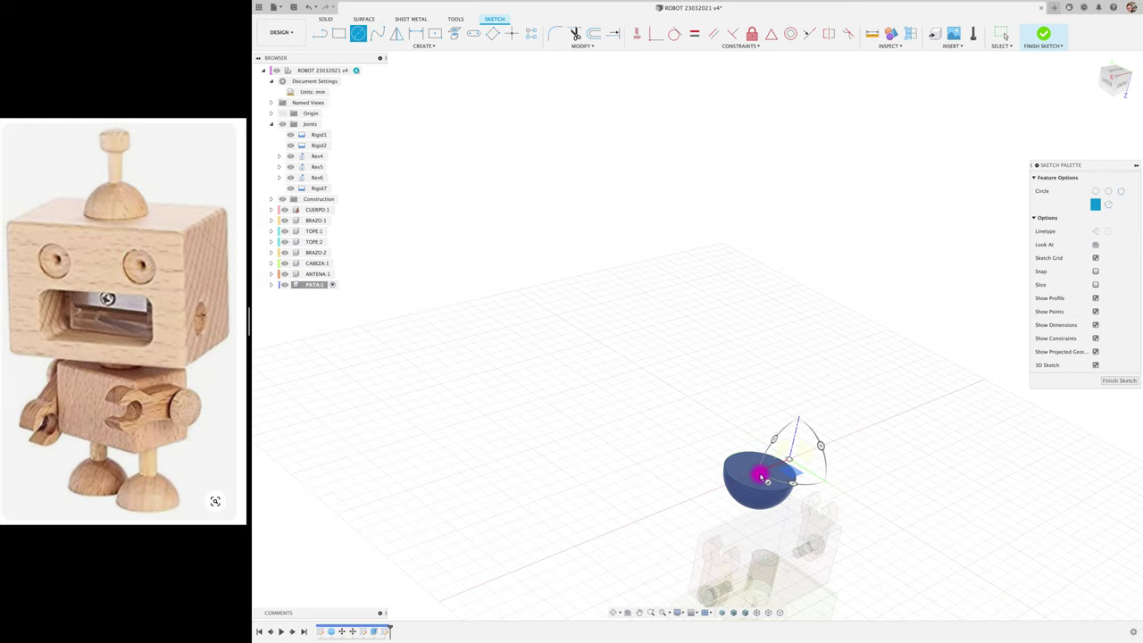
scroll(755, 471, up, 3)
scroll(755, 478, up, 3)
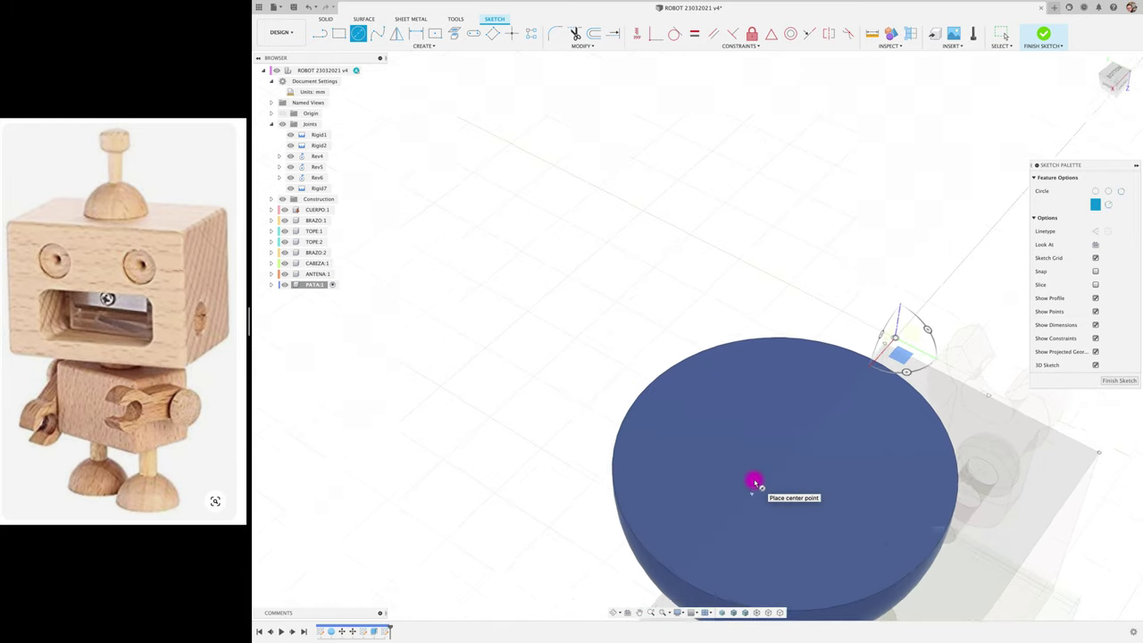
scroll(732, 447, up, 3)
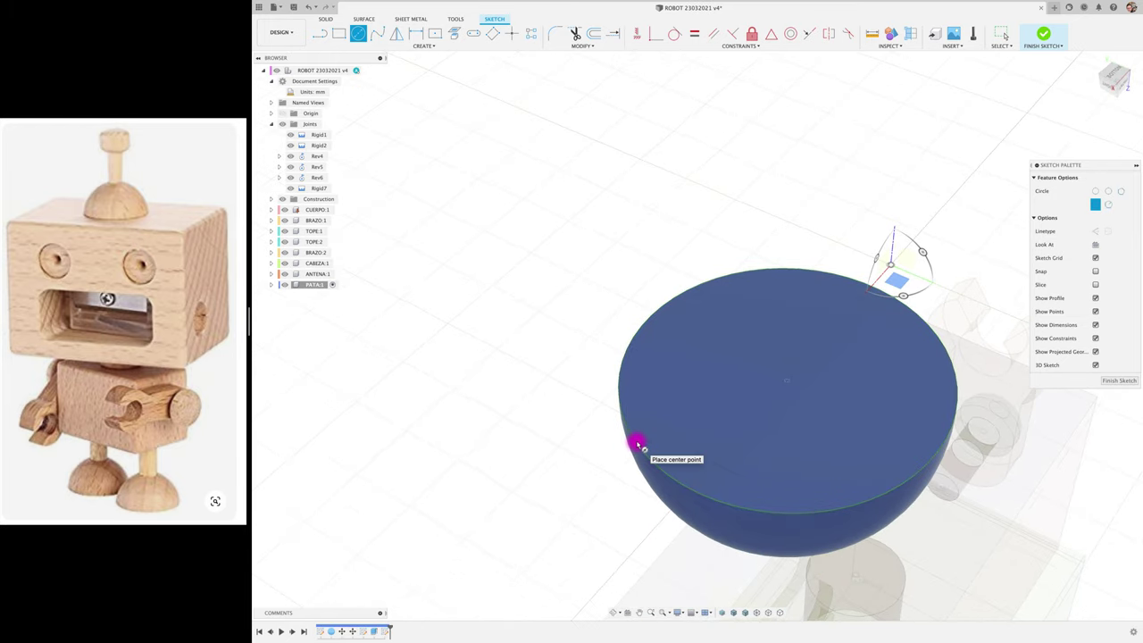
click(784, 388)
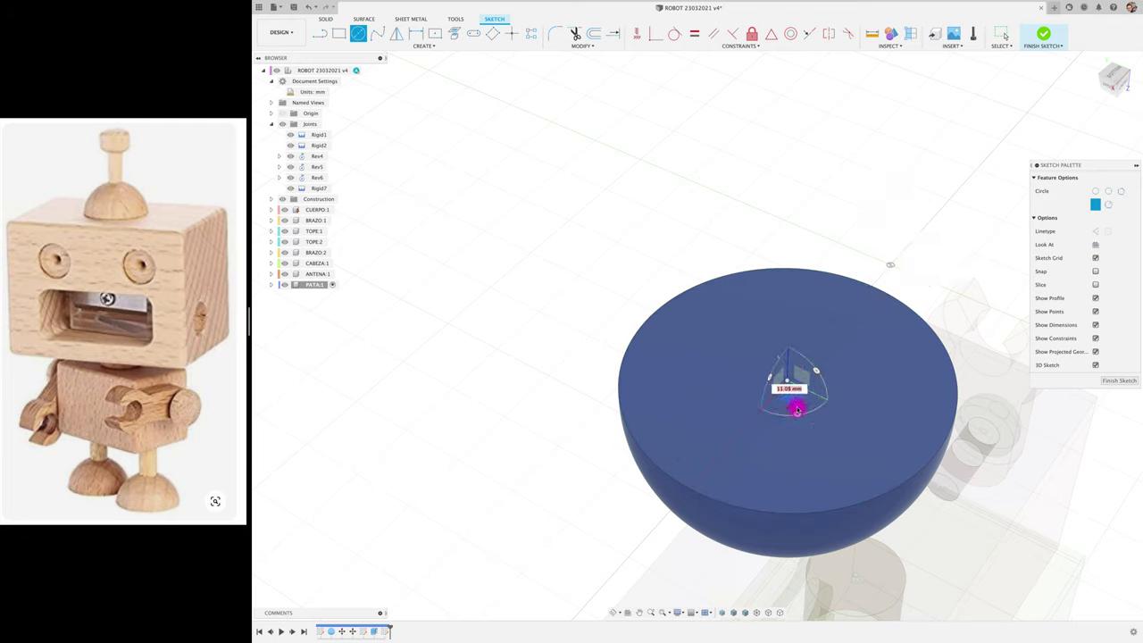
click(797, 409)
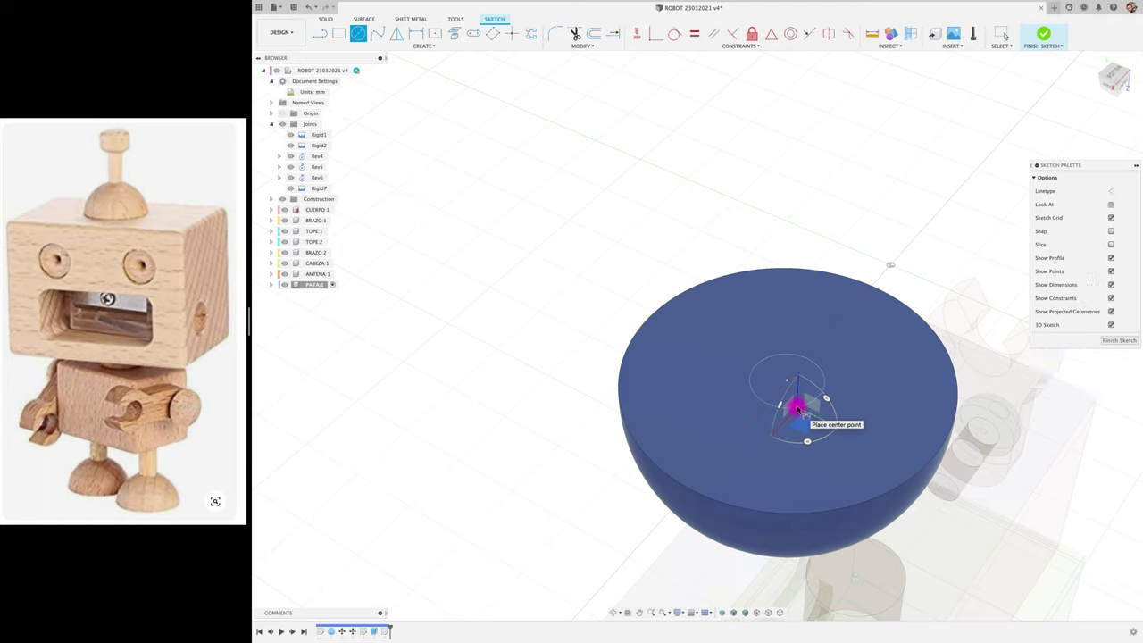
- Dimension the circle to a 10 mm diameter and select it for extrusion
key(d)
click(757, 399)
click(526, 469)
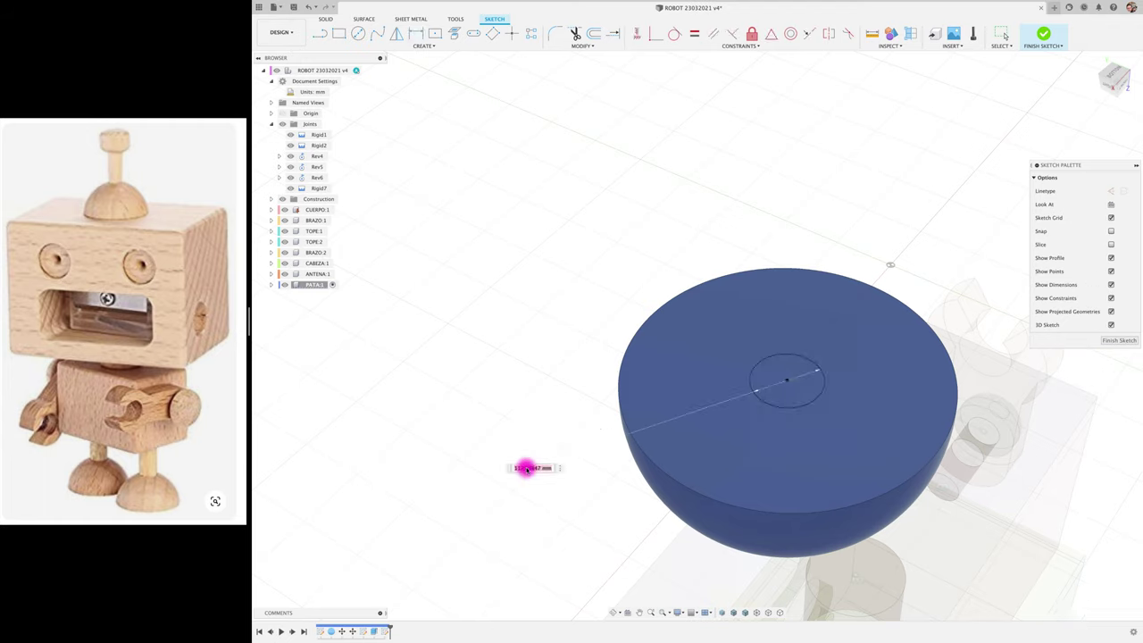
text(10)
key(Return)
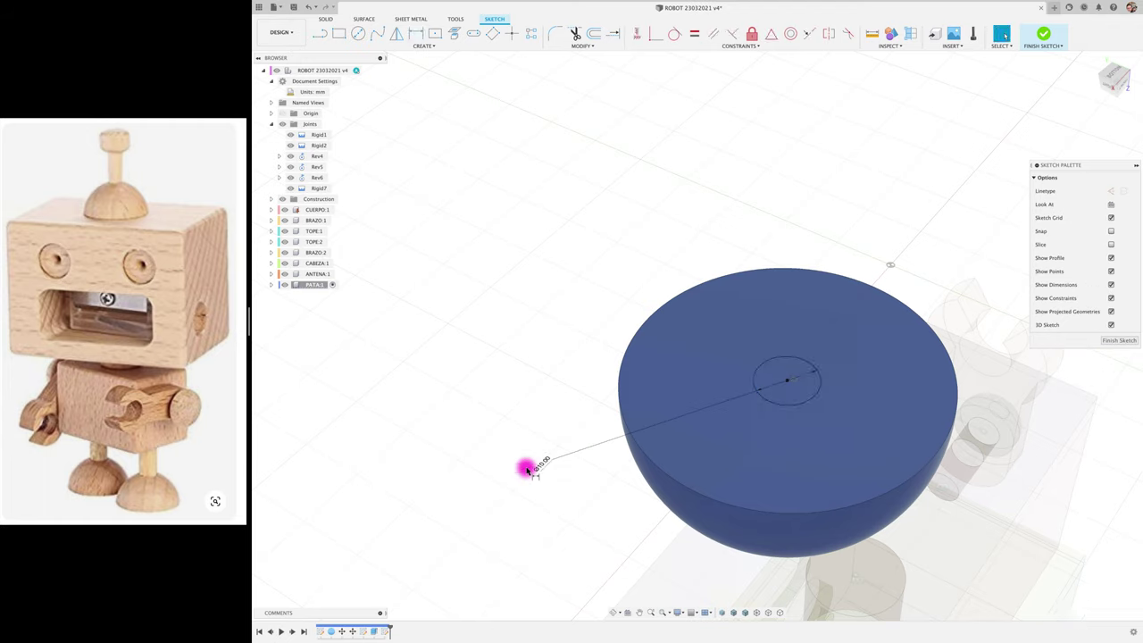
key(e)
click(783, 387)
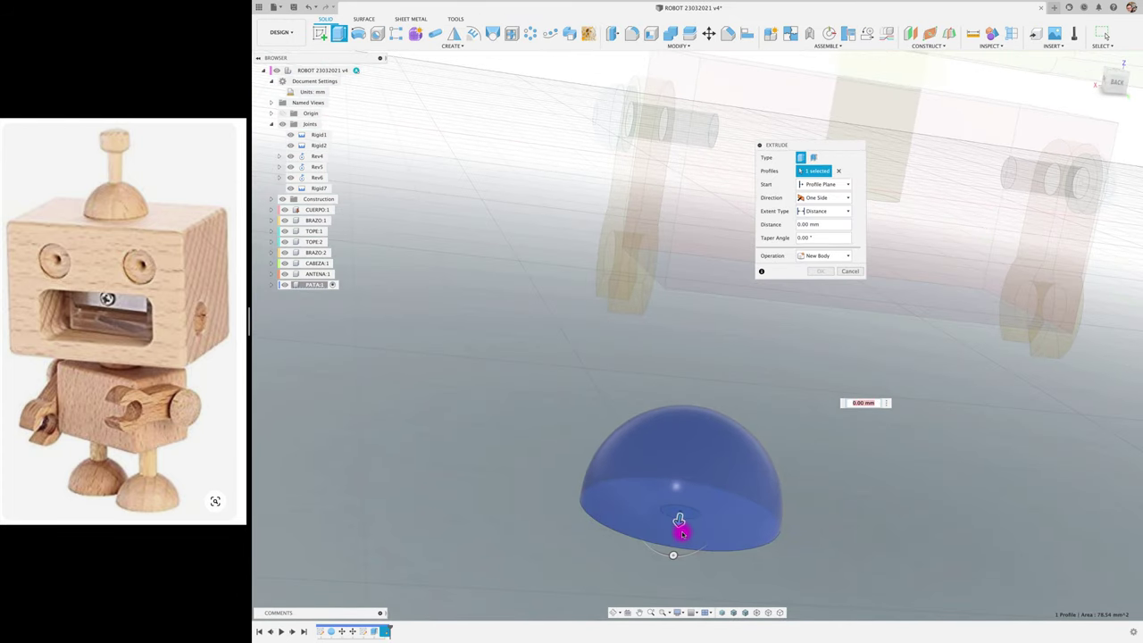
- Extrude the 10 mm circle 68.43 mm up to the body as a Join, then reactivate the root component
mouse_move(681, 528)
mouse_down()
mouse_move(712, 270)
mouse_move(717, 284)
mouse_up()
scroll(717, 284, down, 5)
shift+middle_drag(777, 416, 794, 336)
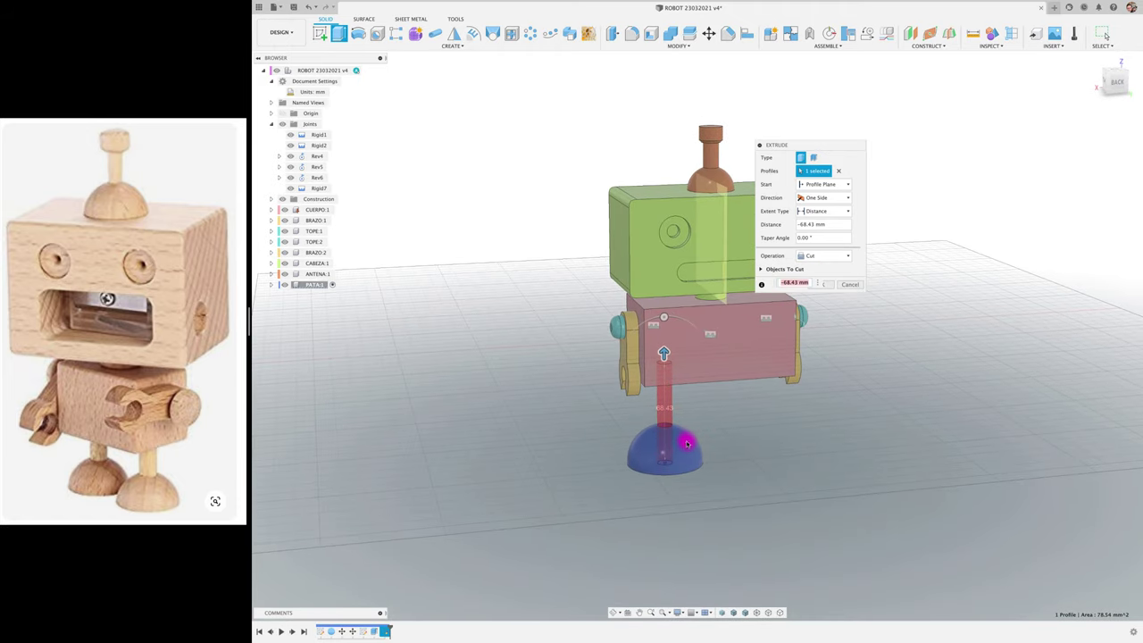
click(839, 255)
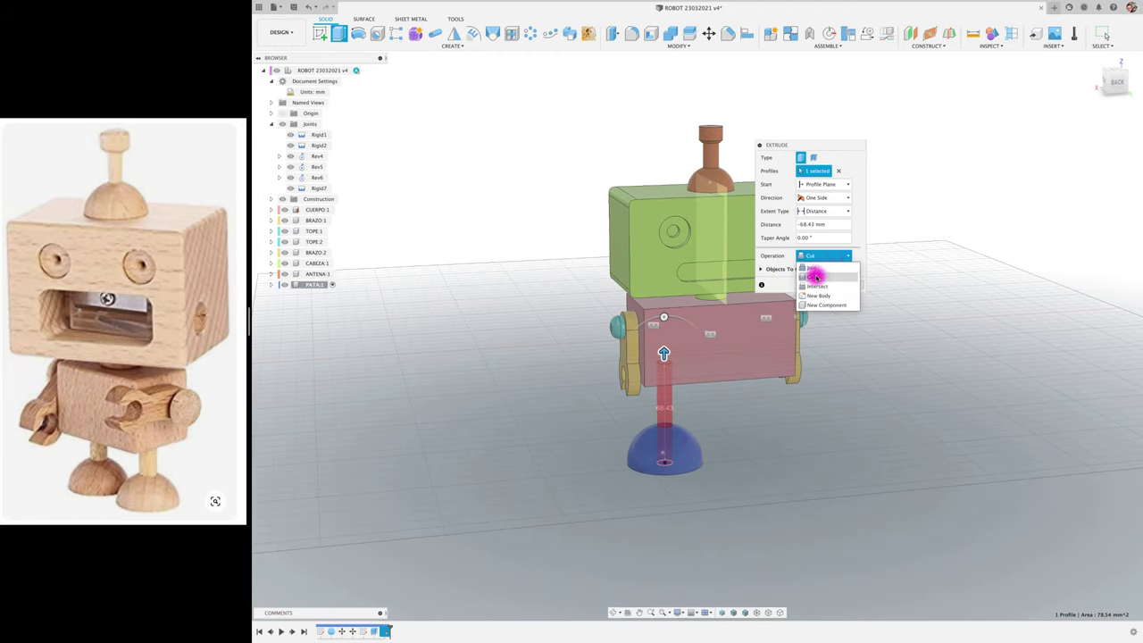
click(821, 268)
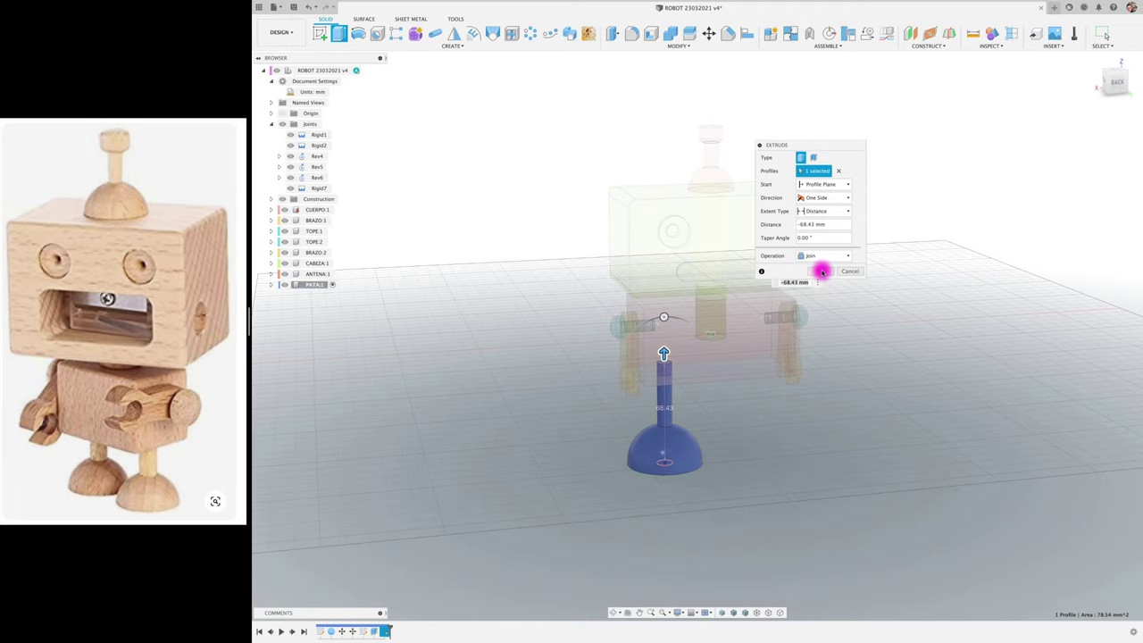
click(813, 273)
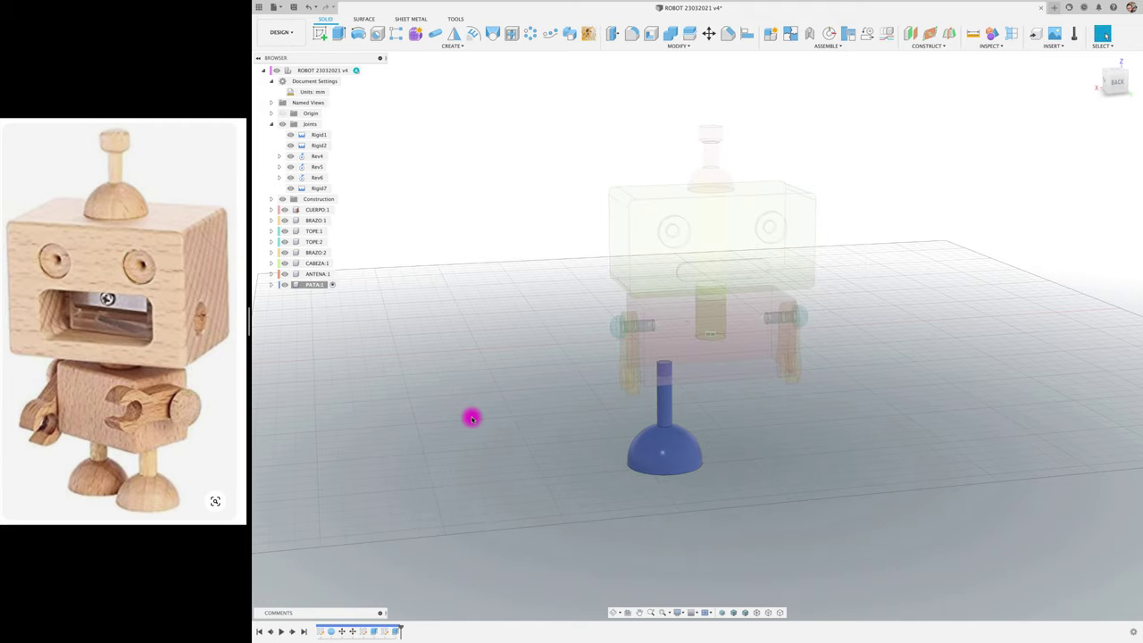
click(356, 70)
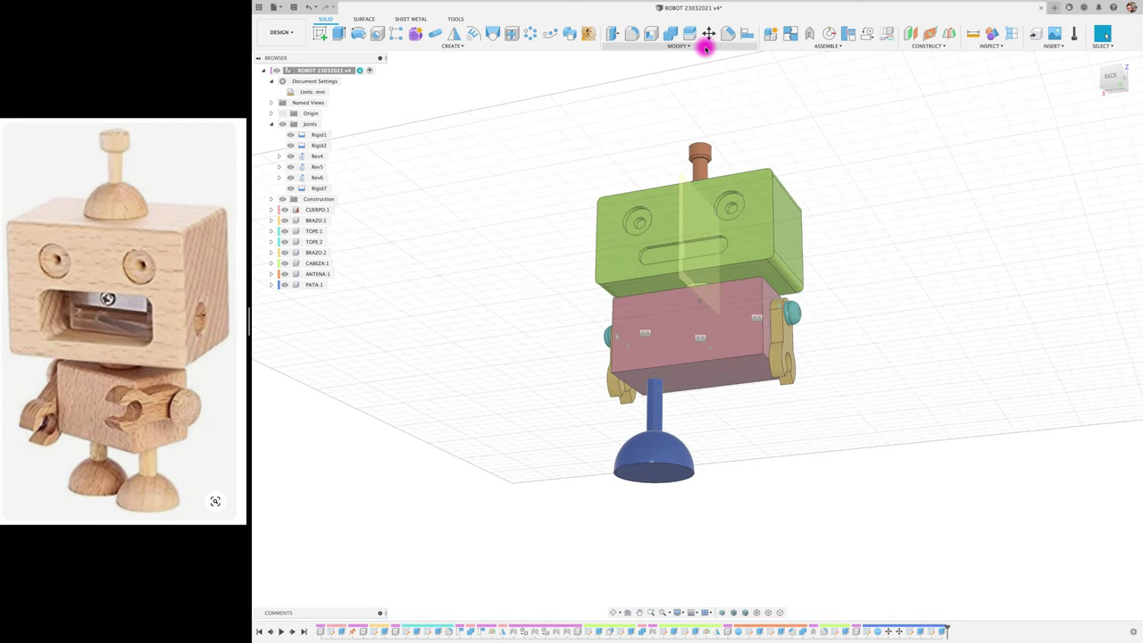
- Combine-cut the leg's shape into the torso, keeping the leg, then drag the leg down
click(672, 34)
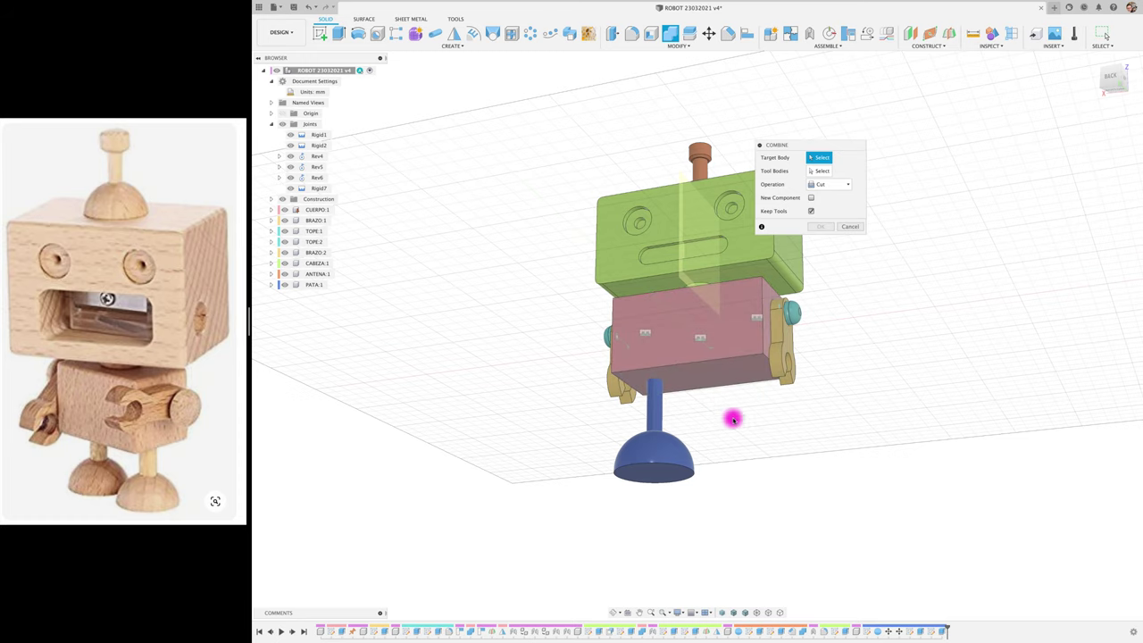
click(698, 348)
click(656, 456)
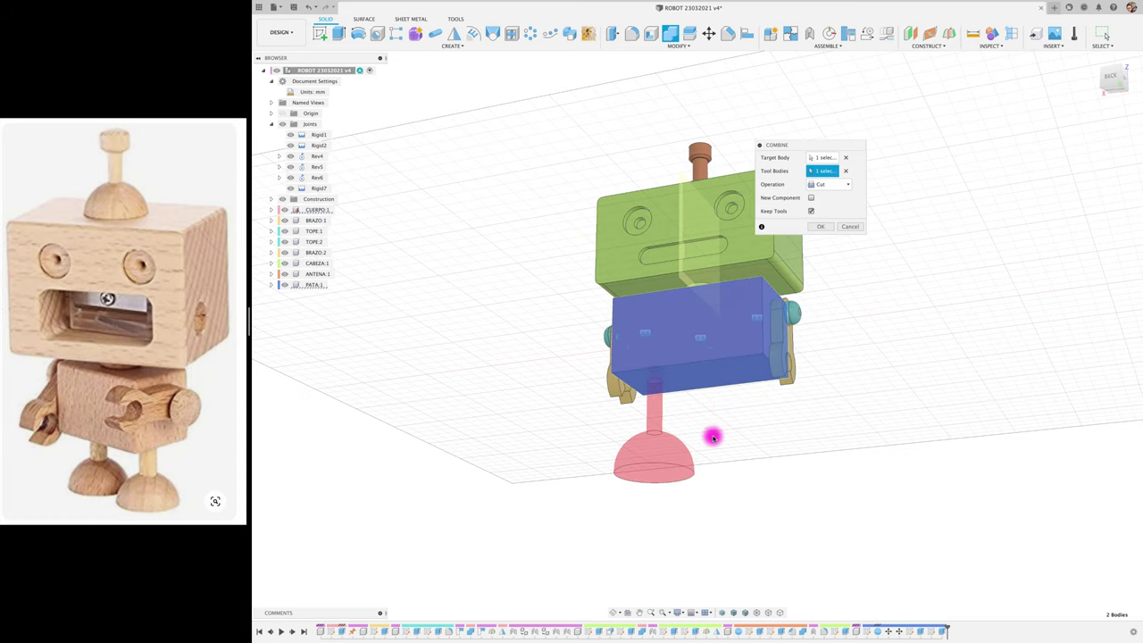
click(820, 227)
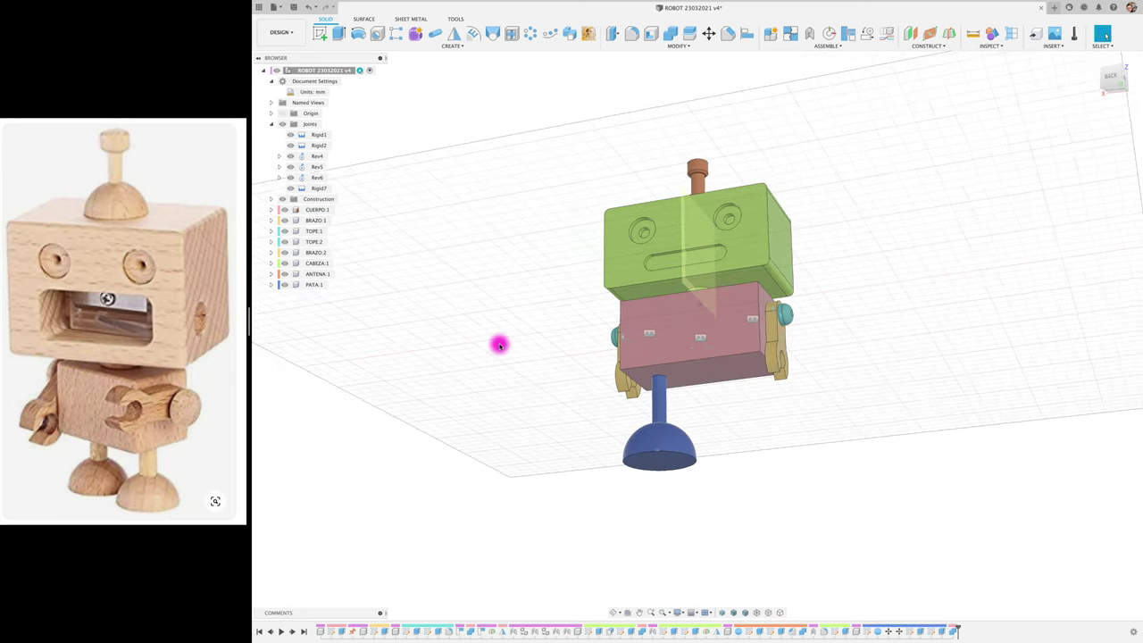
drag(620, 475, 584, 492)
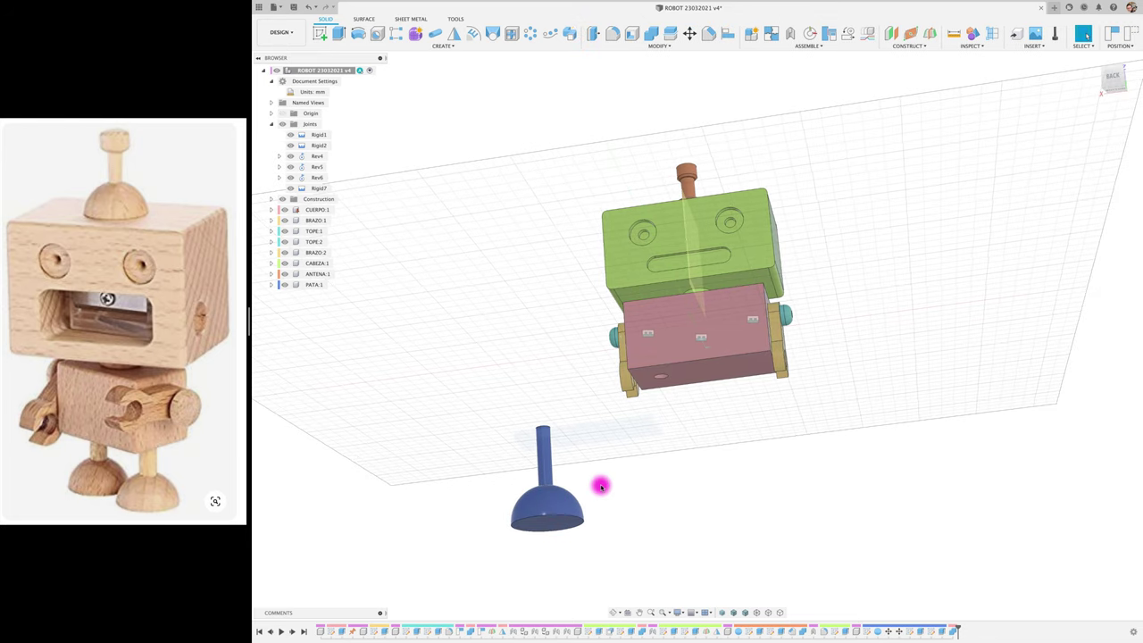
- Seat the leg on the torso's underside with a Rigid joint
key(j)
shift+middle_drag(543, 426, 546, 431)
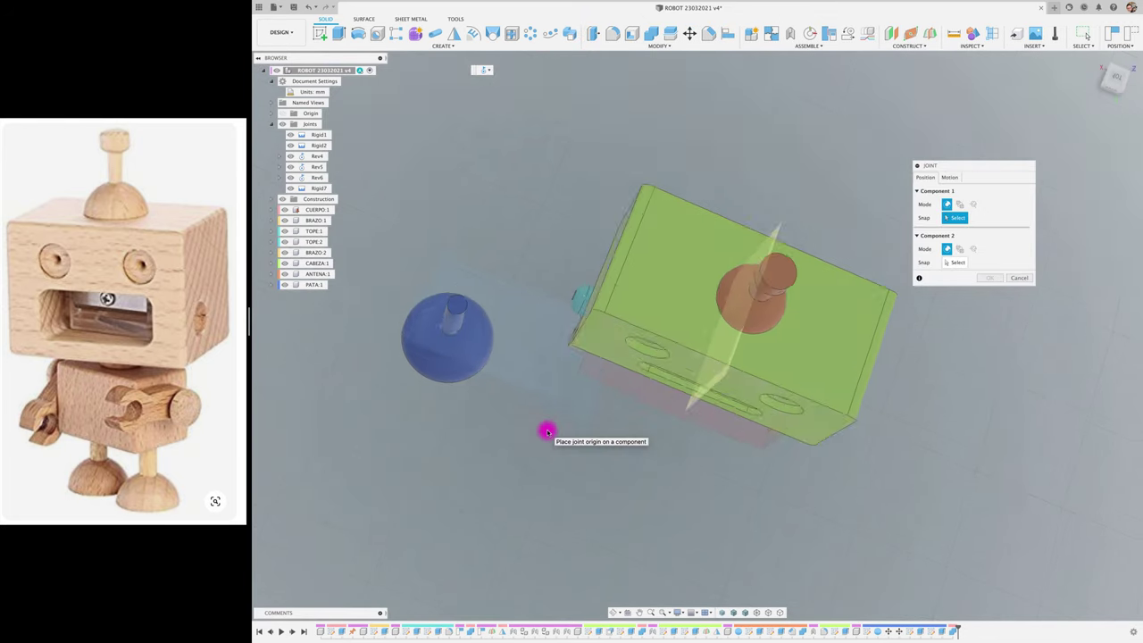
click(452, 291)
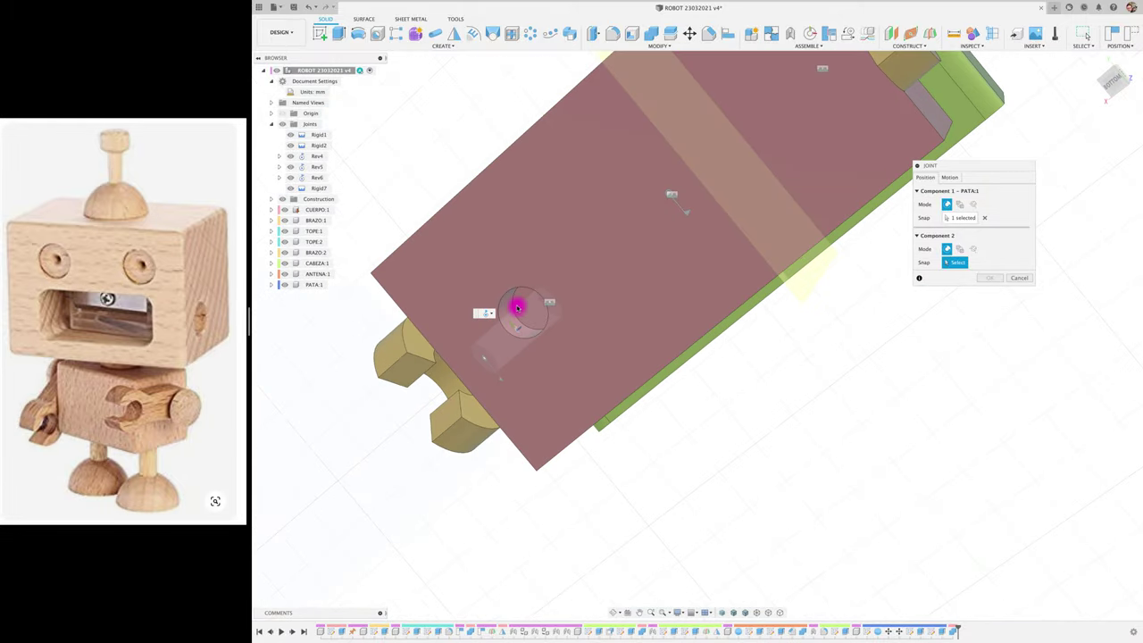
click(514, 307)
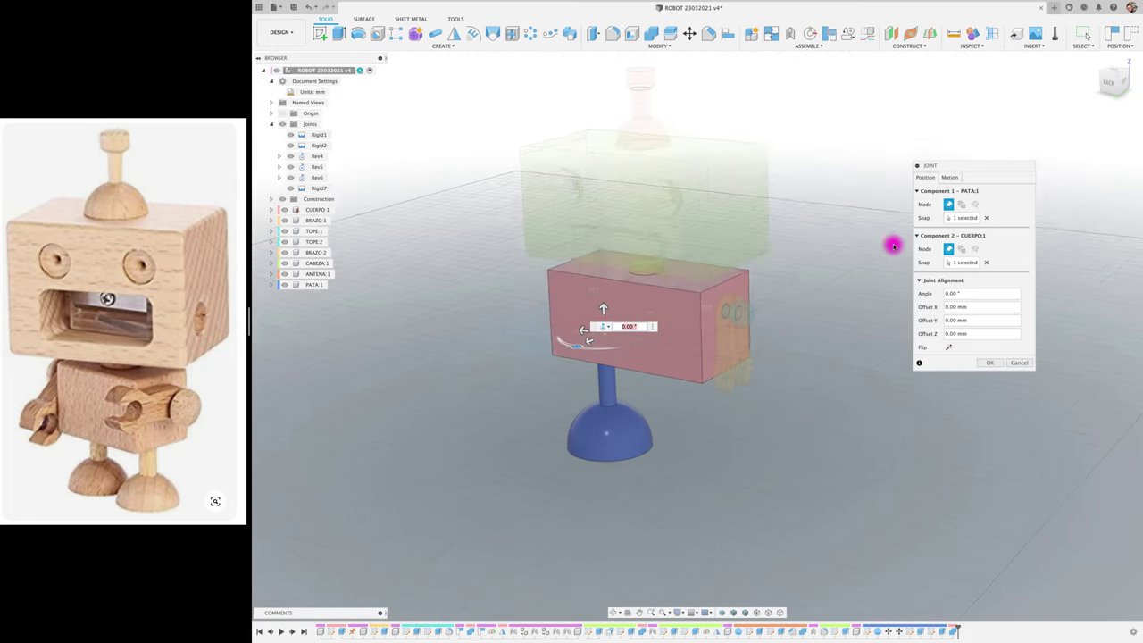
click(948, 177)
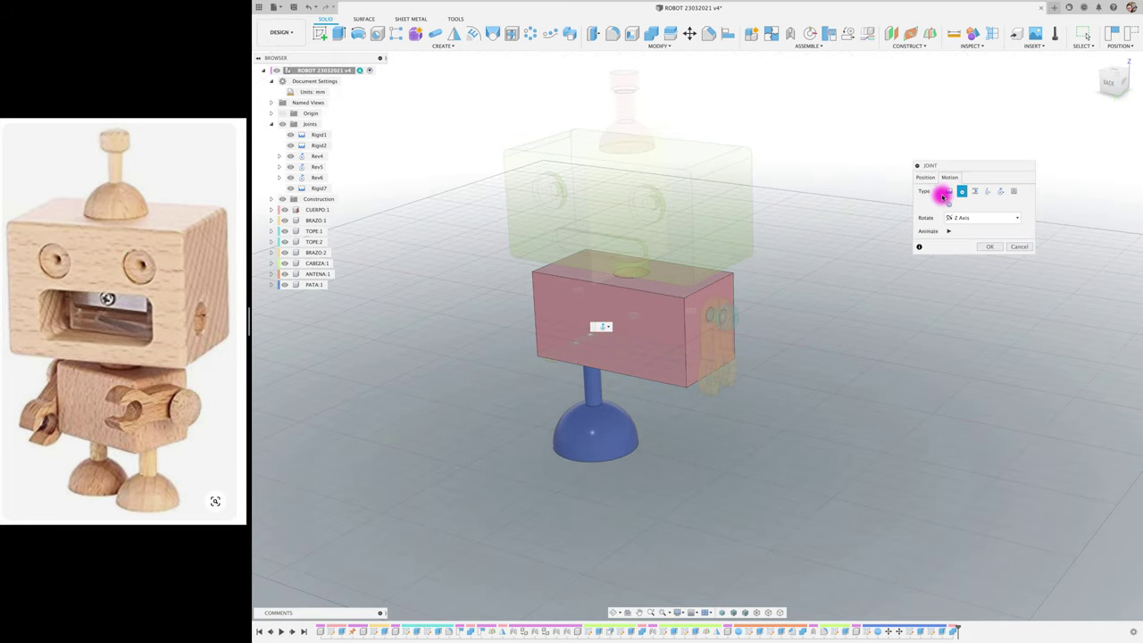
click(945, 192)
click(989, 233)
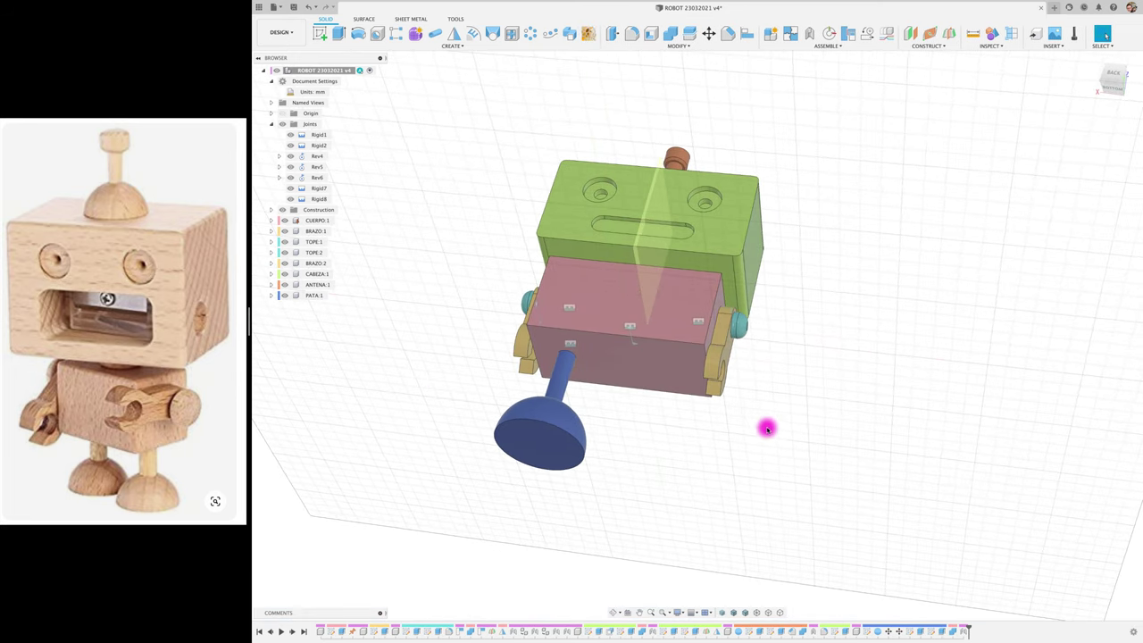
- Mirror the PATA:1 leg component across the vertical centre plane
click(453, 33)
click(834, 158)
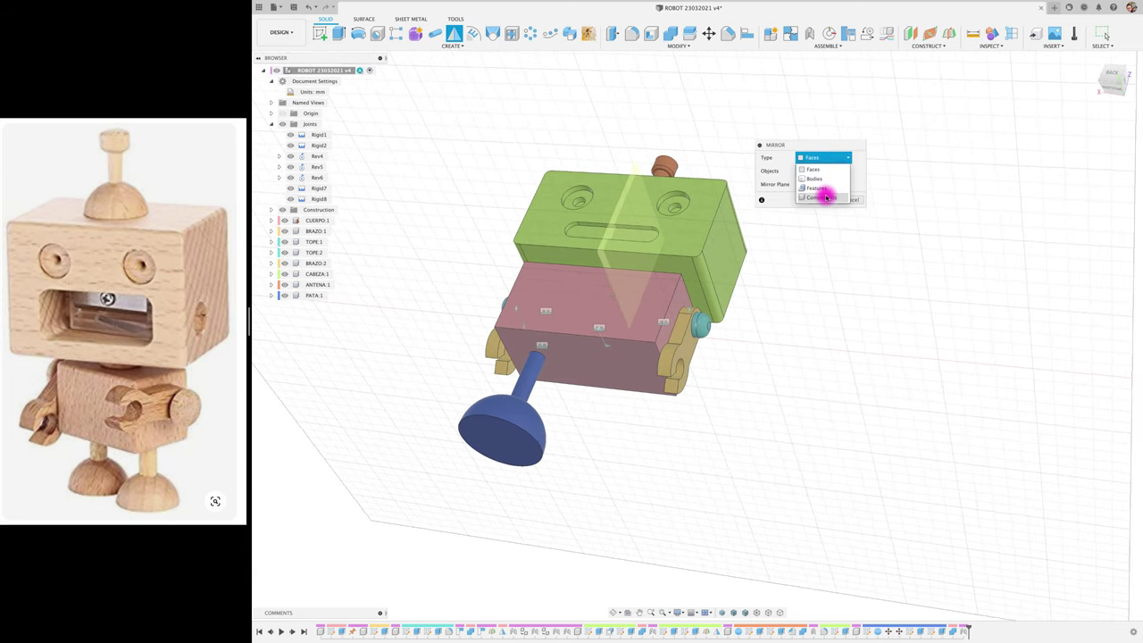
click(834, 190)
click(518, 426)
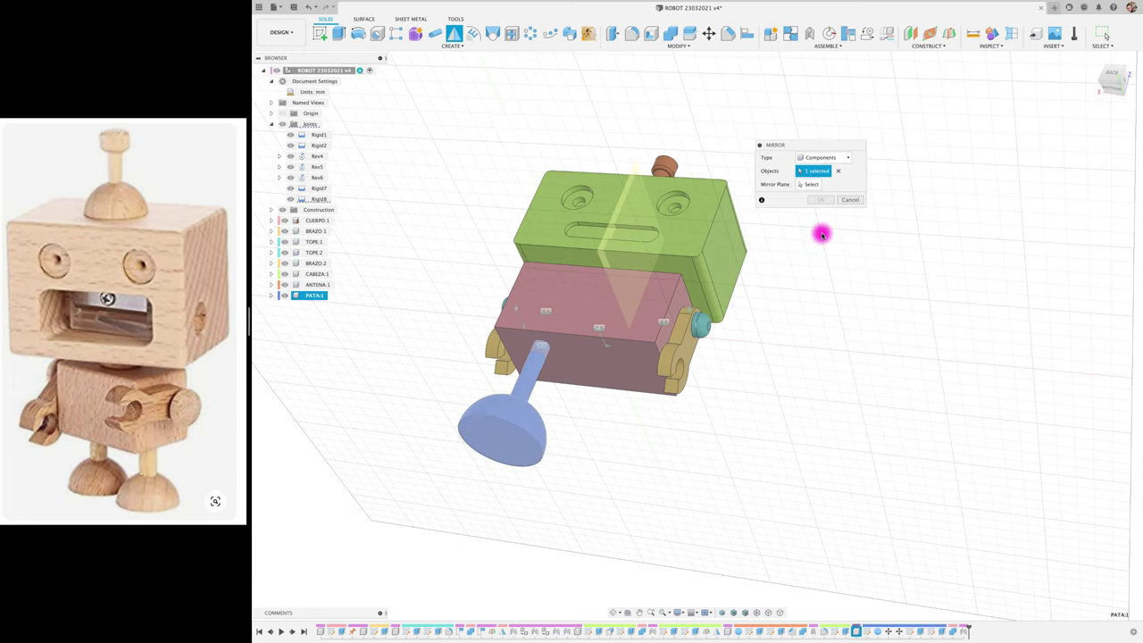
click(635, 166)
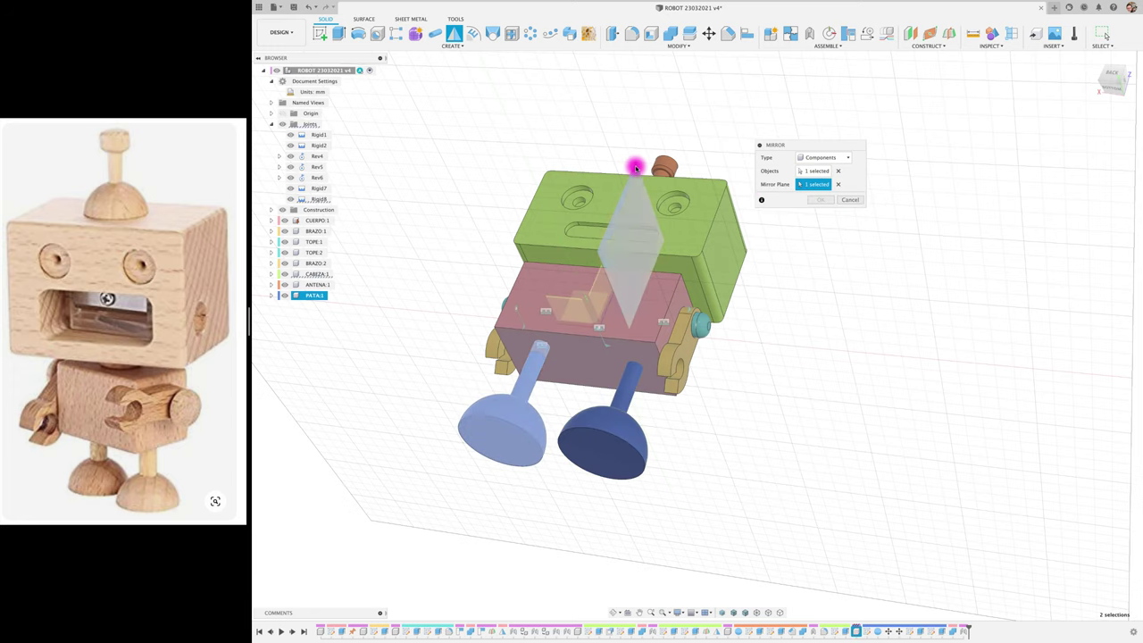
click(816, 200)
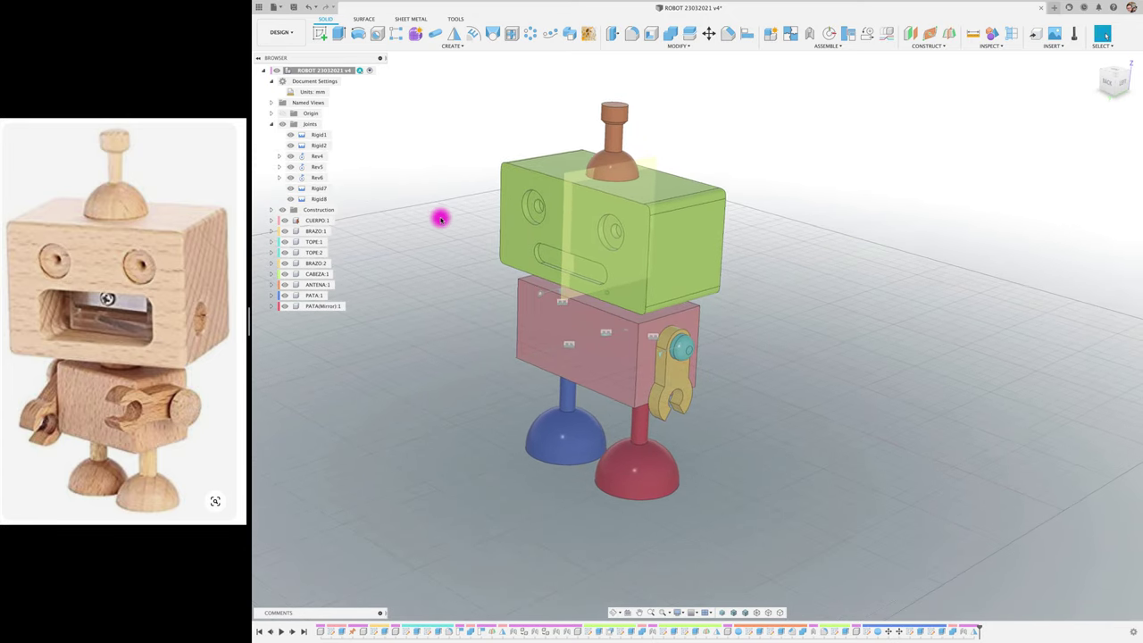
- From below, Combine-cut the mirrored red leg's socket into the torso, then return to a front view
mouse_move(438, 217)
shift+middle_down()
mouse_move(791, 232)
mouse_move(753, 102)
shift+middle_up()
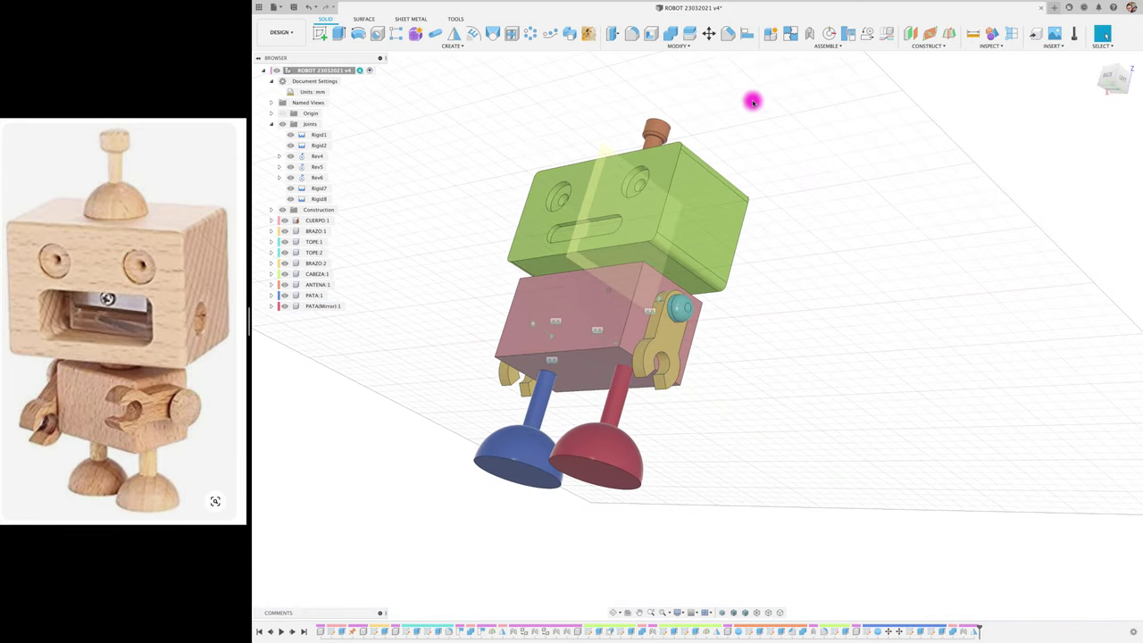
click(671, 34)
click(568, 346)
click(613, 420)
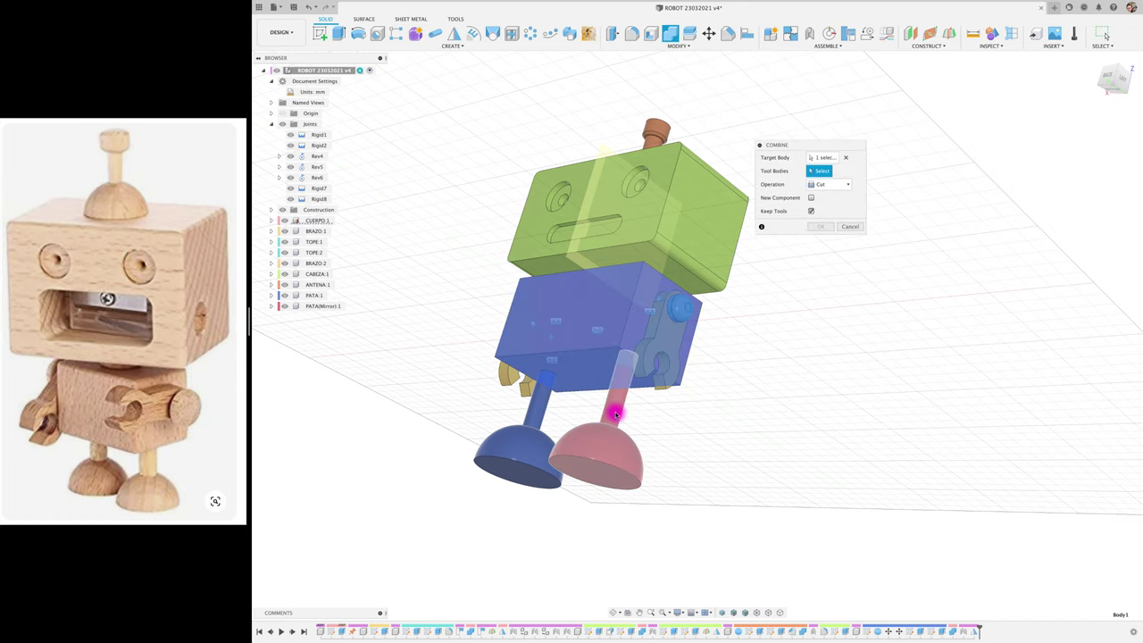
click(818, 227)
mouse_move(792, 357)
shift+middle_down()
mouse_move(852, 148)
mouse_move(982, 51)
shift+middle_up()
click(991, 34)
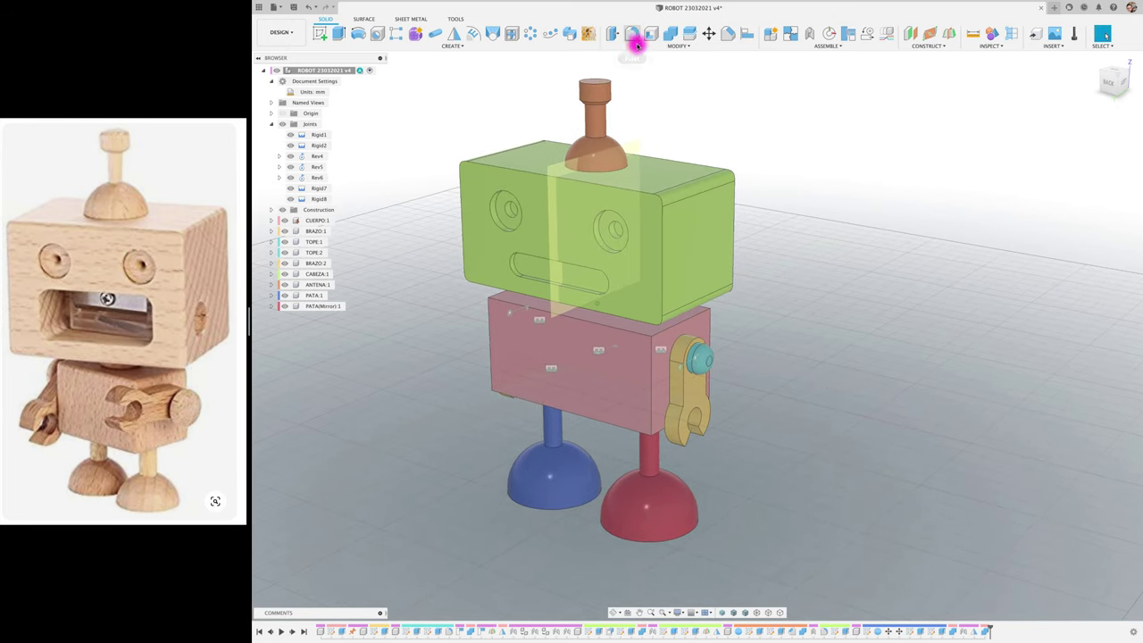
- Round the torso edges with a 5 mm fillet, then swing the arm and head to test their joints
click(633, 34)
click(675, 325)
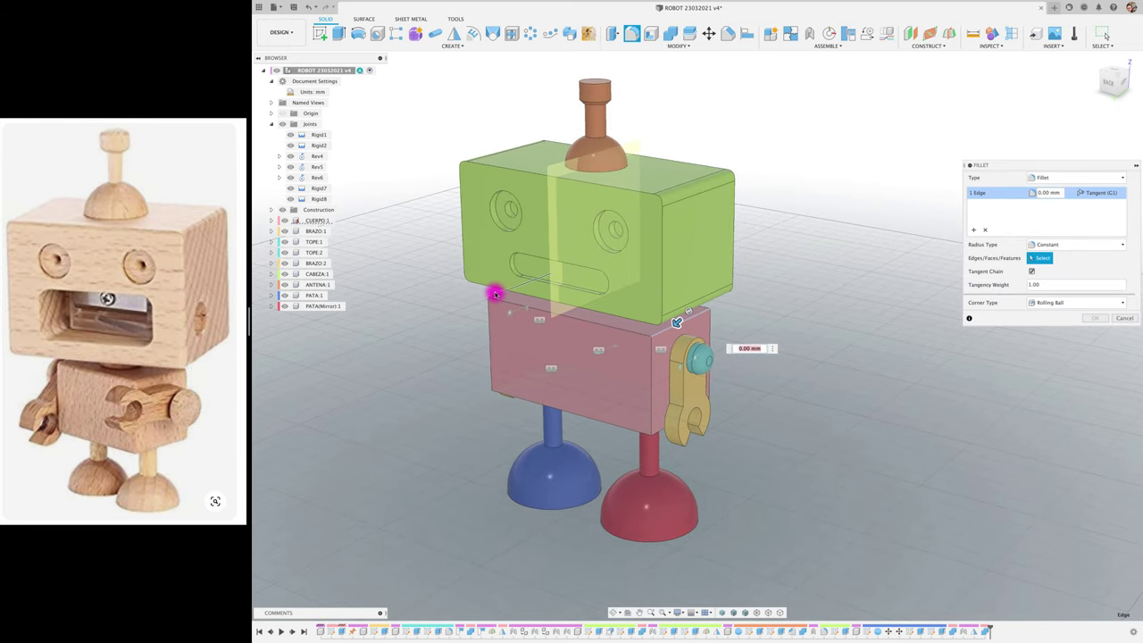
click(500, 384)
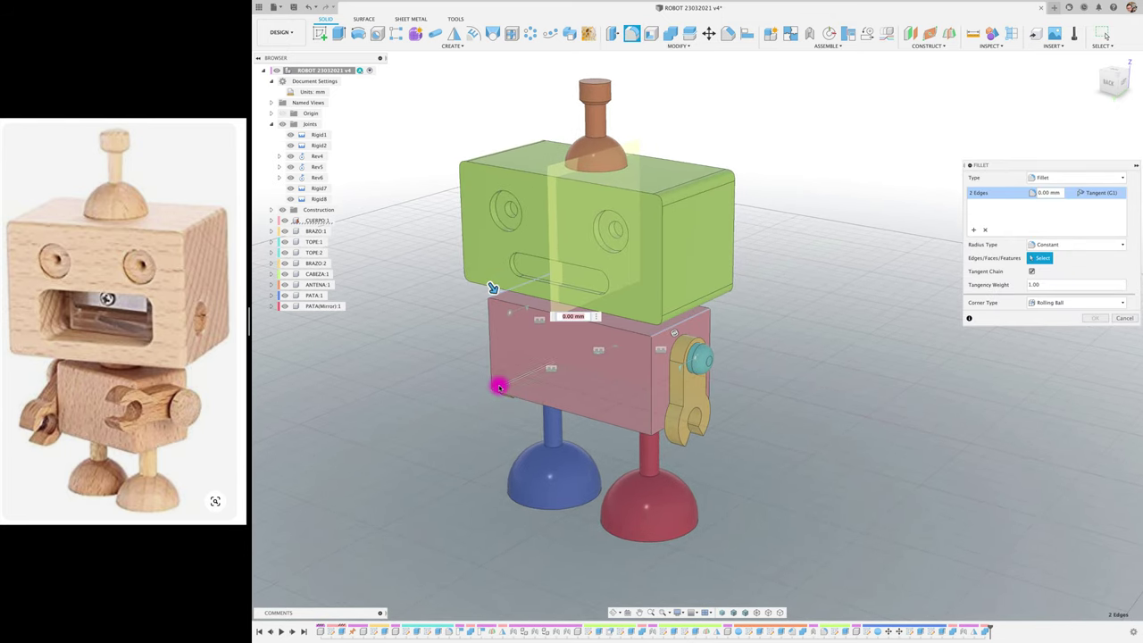
click(661, 430)
drag(661, 431, 662, 432)
text(5)
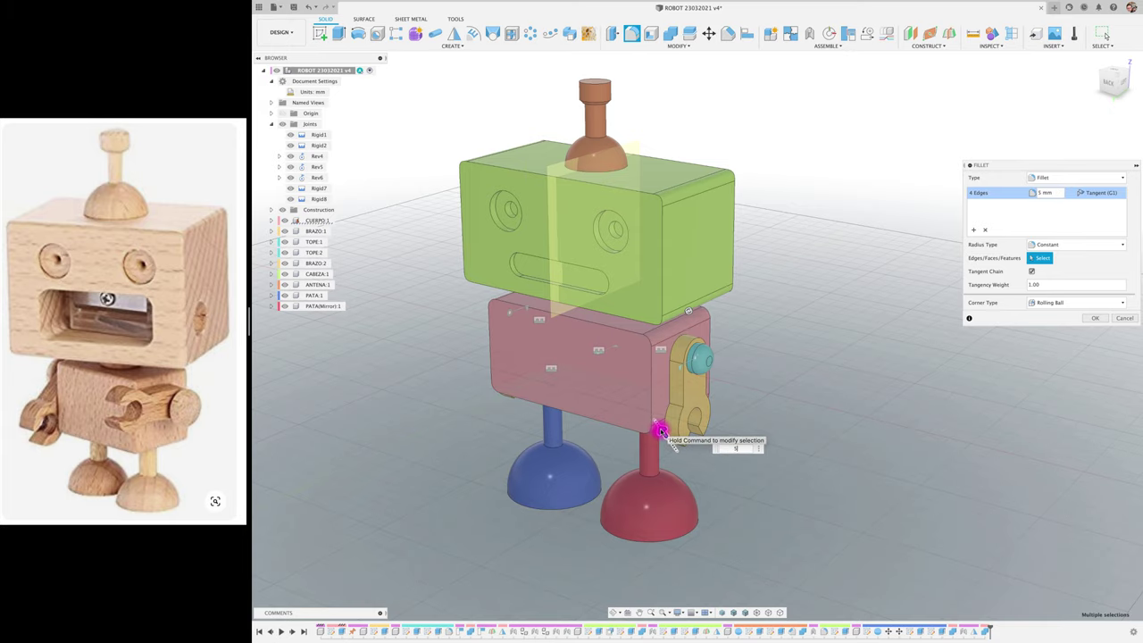
click(1098, 318)
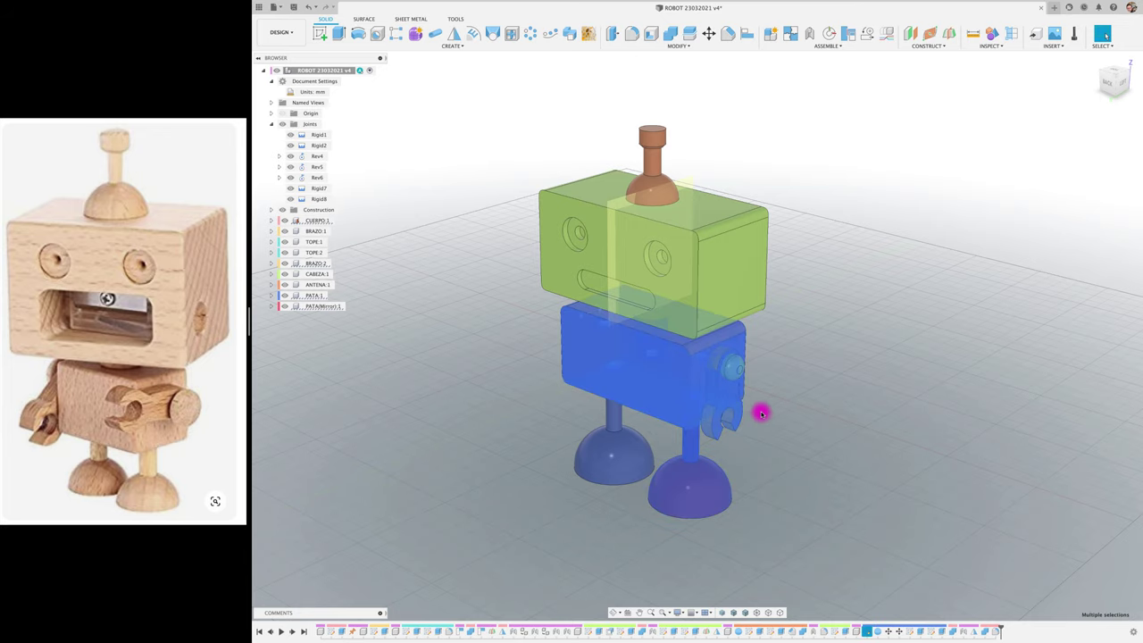
drag(757, 410, 672, 387)
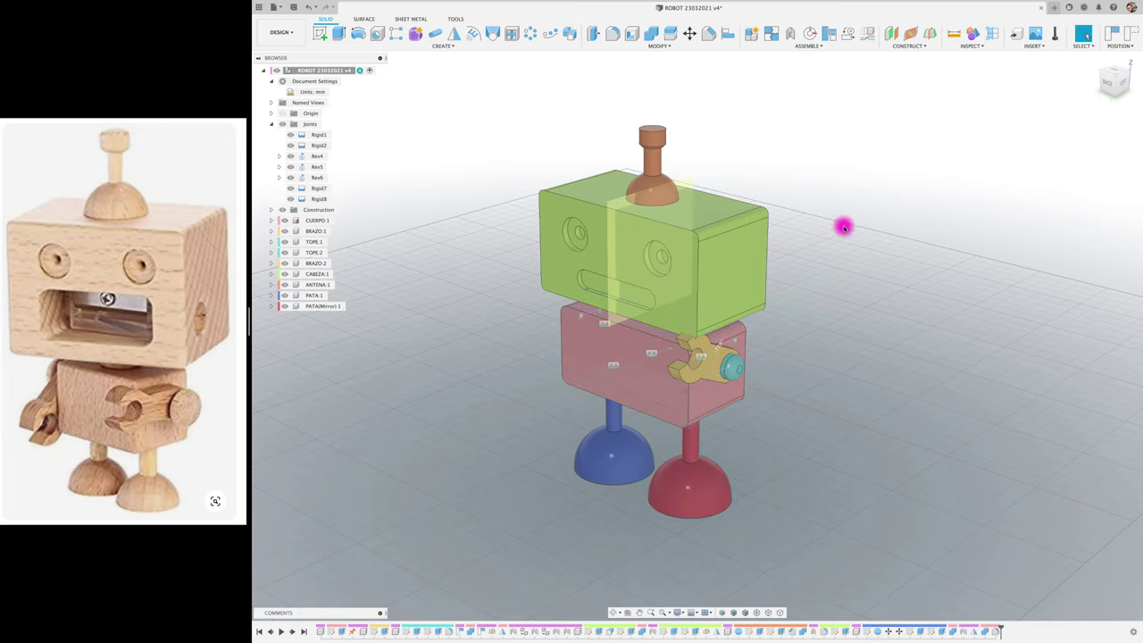
drag(702, 299, 743, 283)
- Revert the arm and head to their original positions and restore the window to full screen
click(1120, 33)
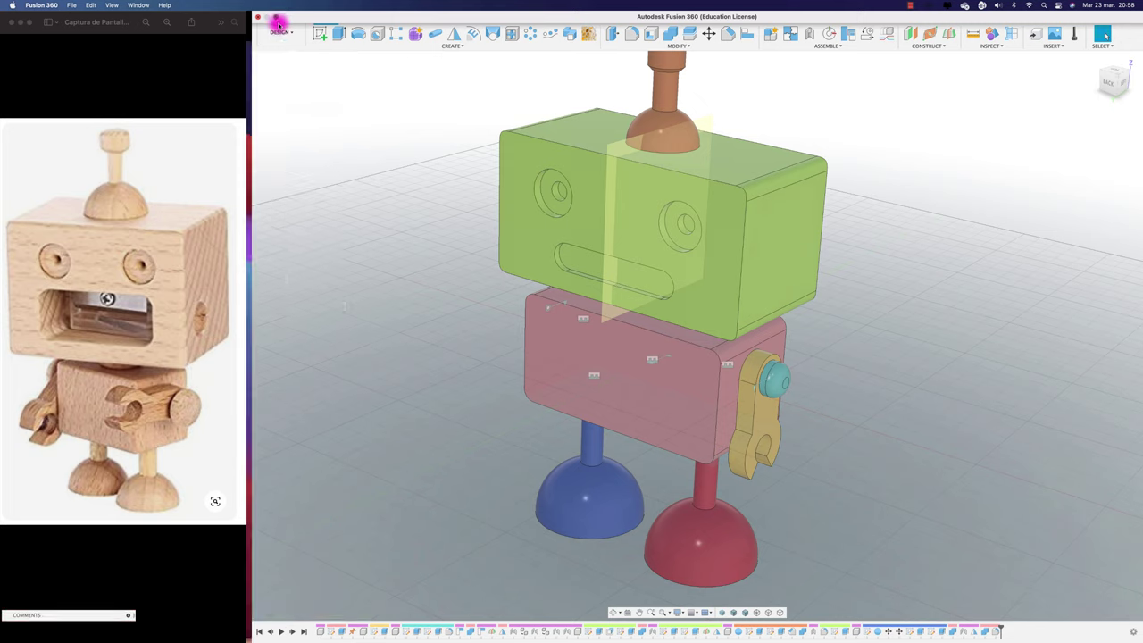
click(277, 18)
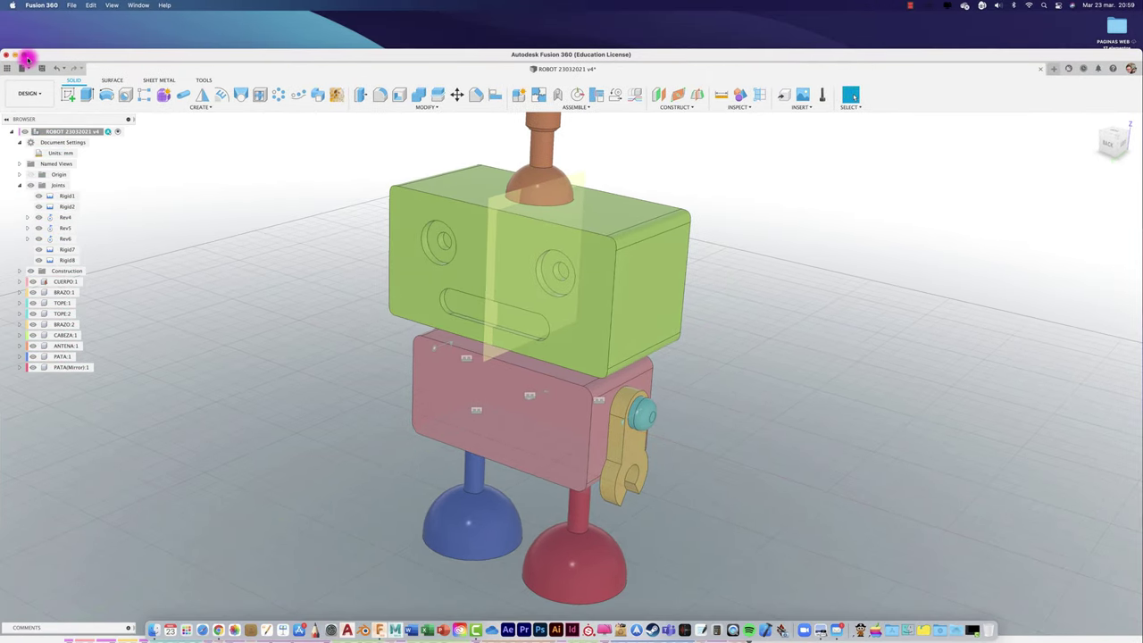
click(28, 59)
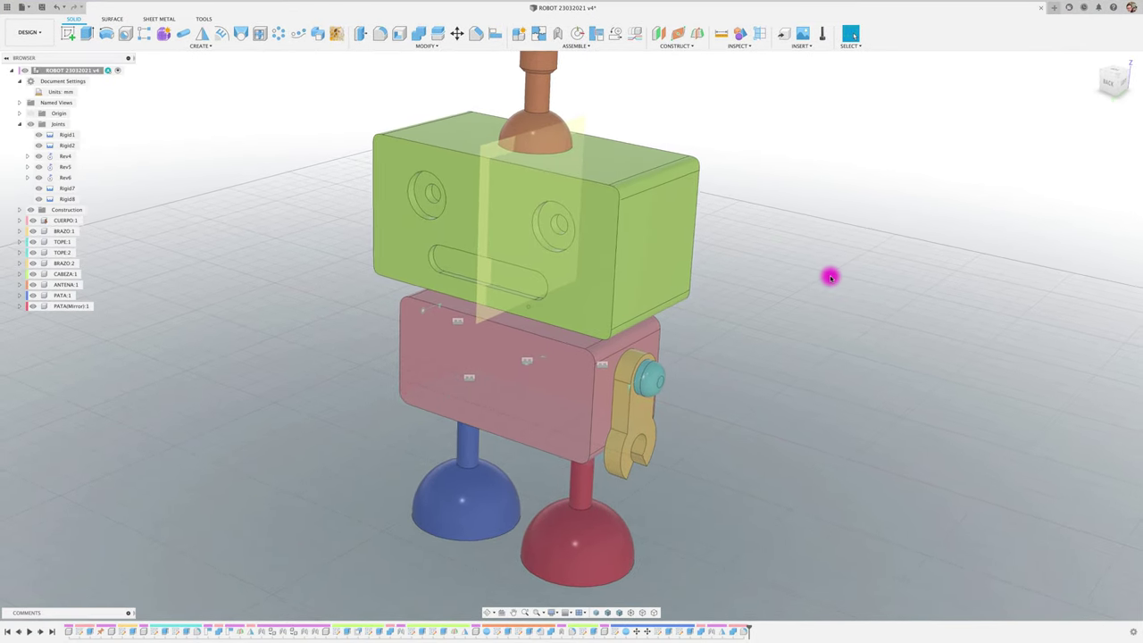